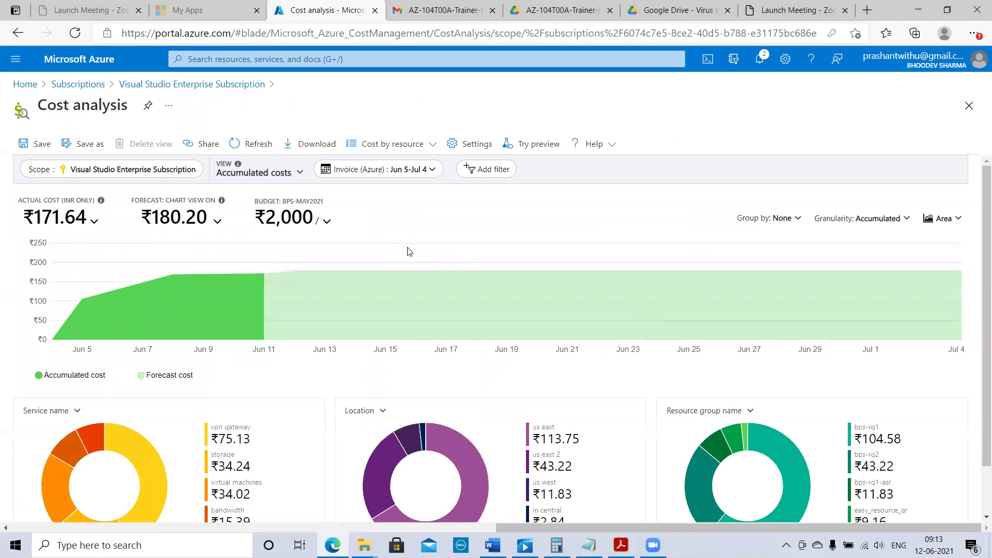
click(708, 410)
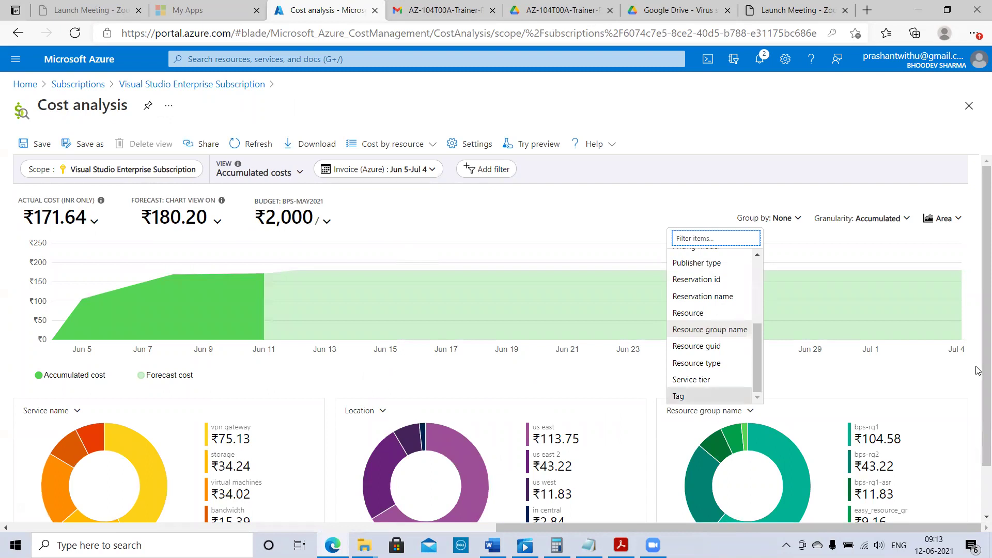
scroll(976, 457, down, 1)
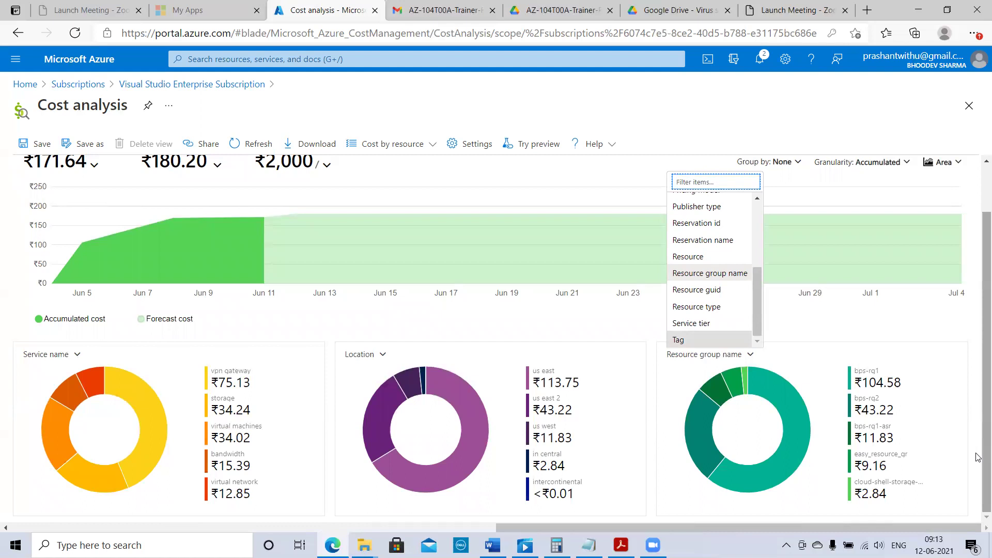
click(976, 457)
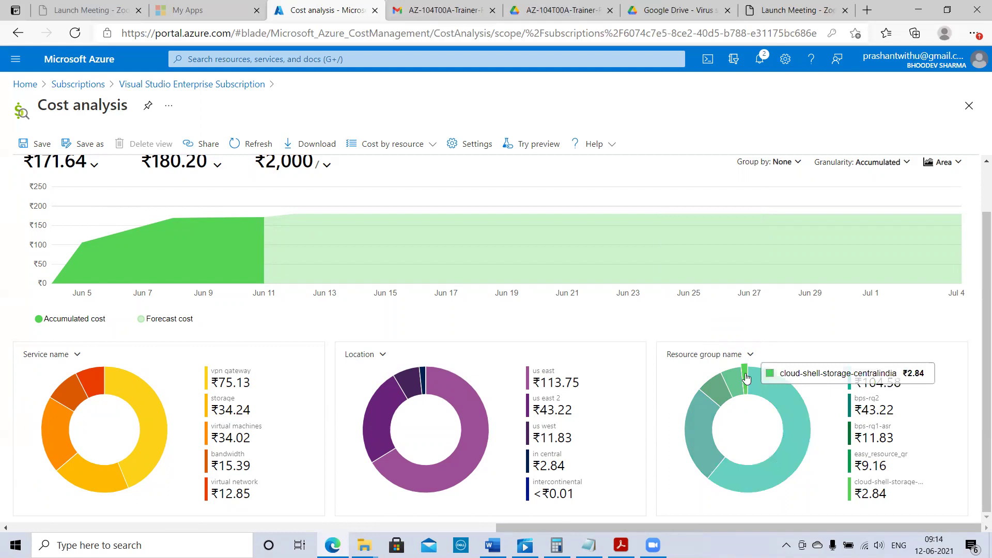
Go from the Azure home page through Subscriptions to the Visual Studio Enterprise Subscription.
click(25, 84)
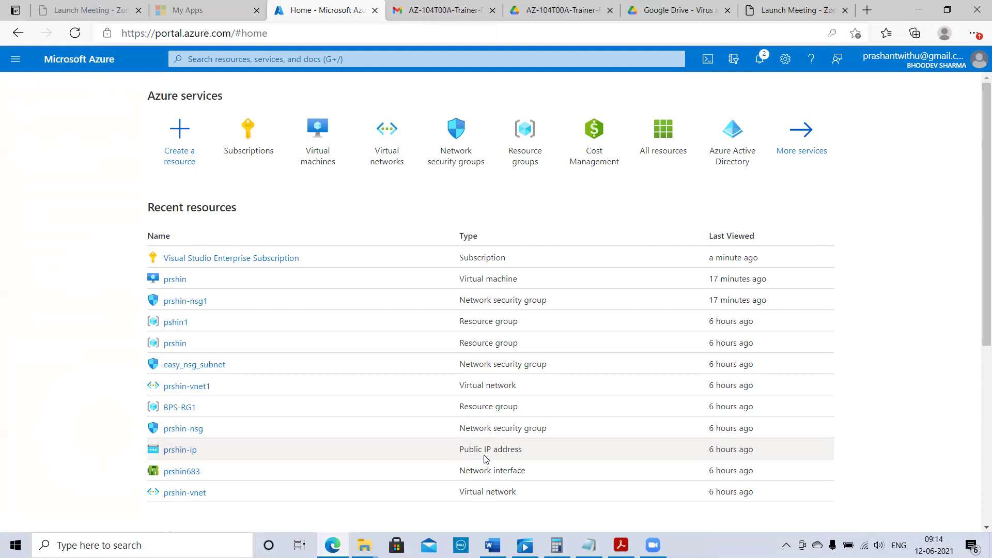
click(247, 135)
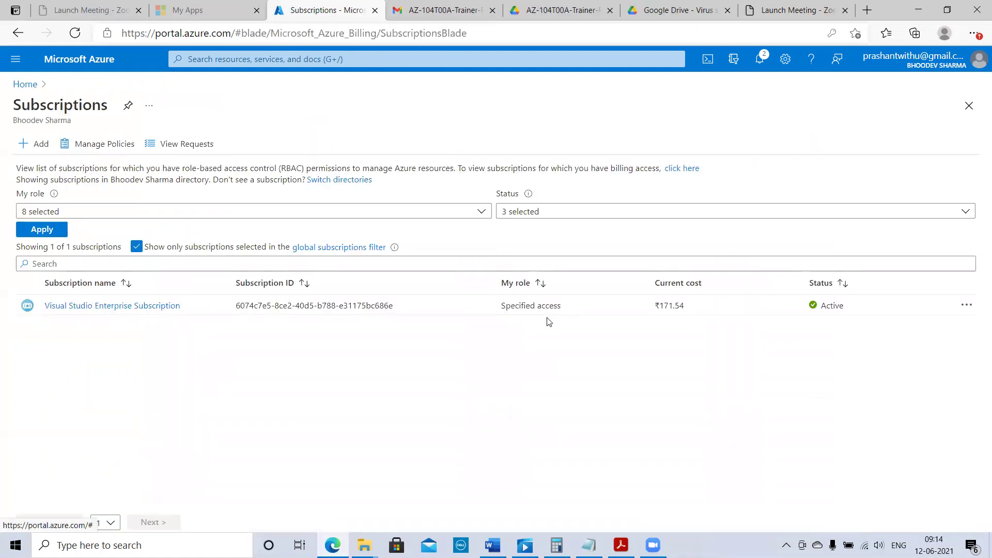
click(85, 310)
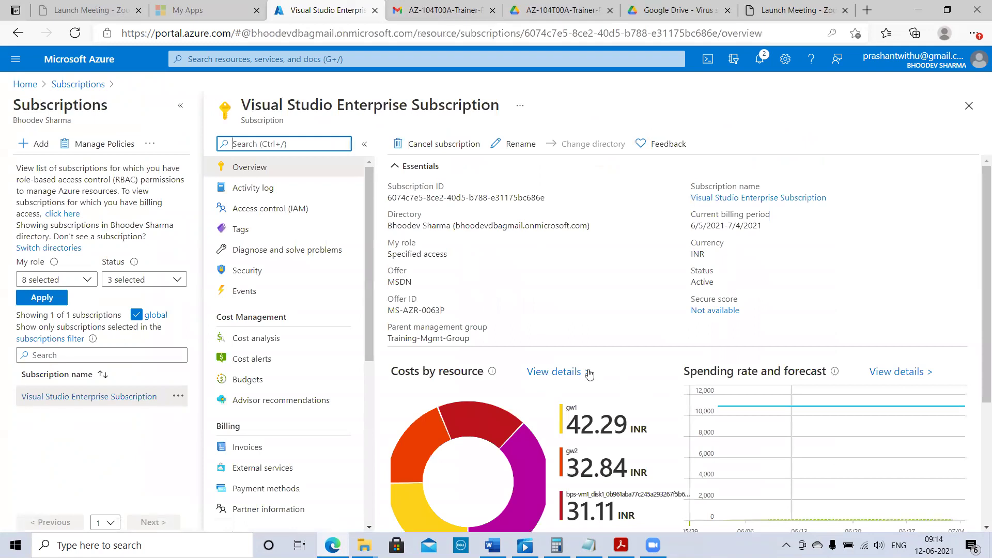
Open the subscription's cost analysis and limit the date range to the last 7 days (Jun 6–12).
click(559, 373)
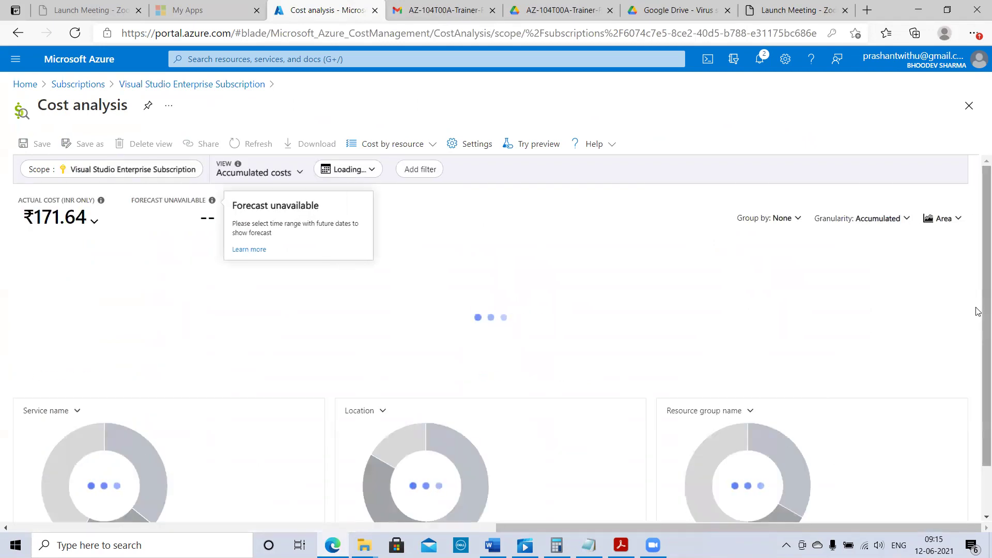
scroll(878, 336, down, 1)
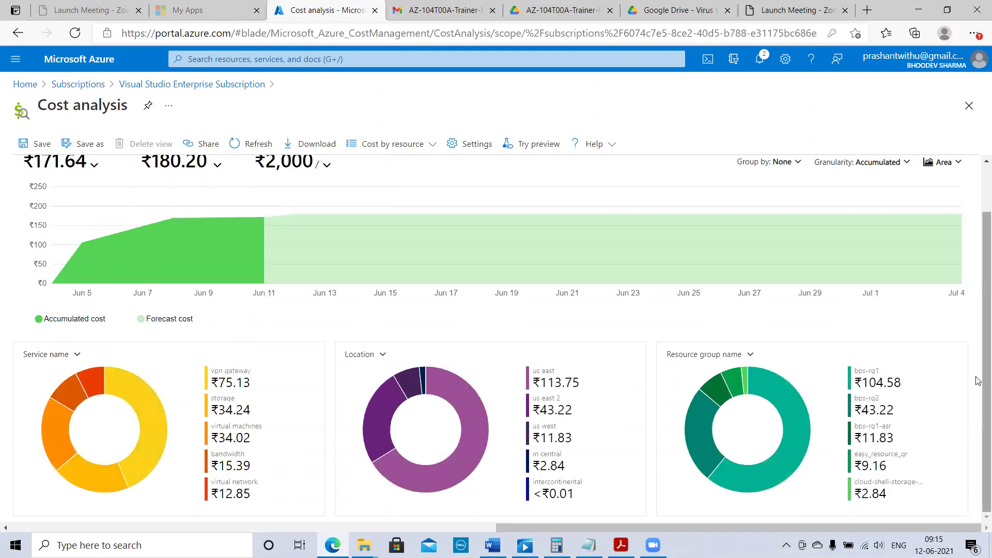
scroll(386, 216, up, 1)
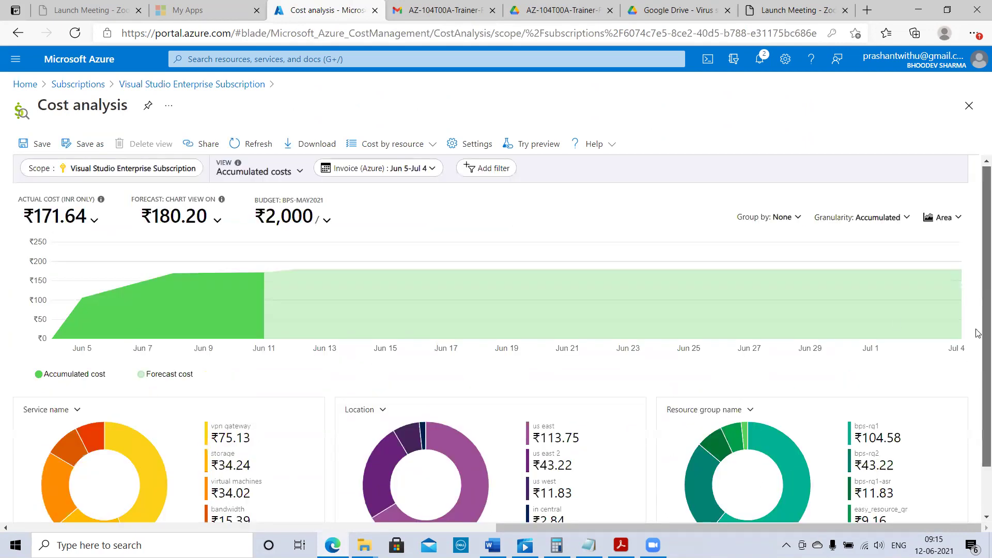
click(429, 168)
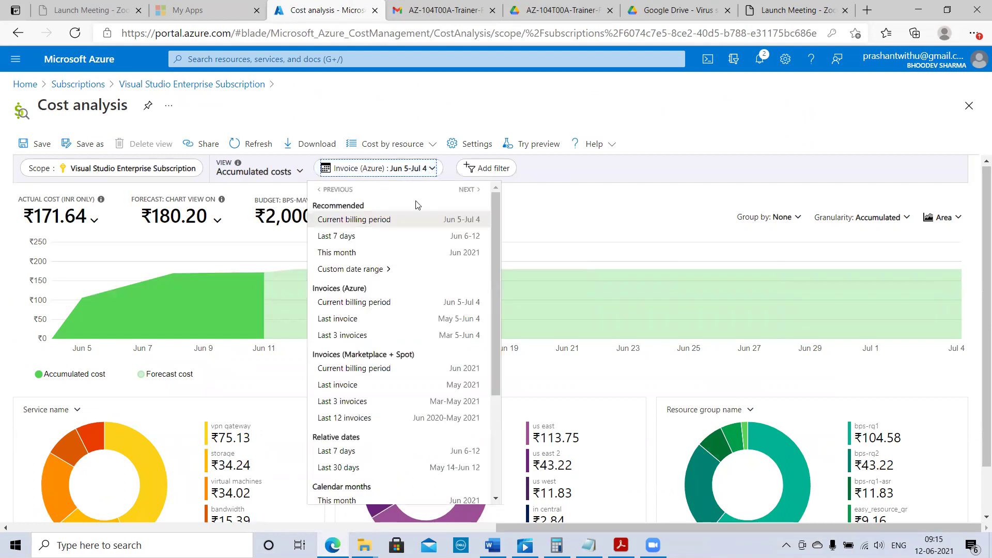
click(332, 239)
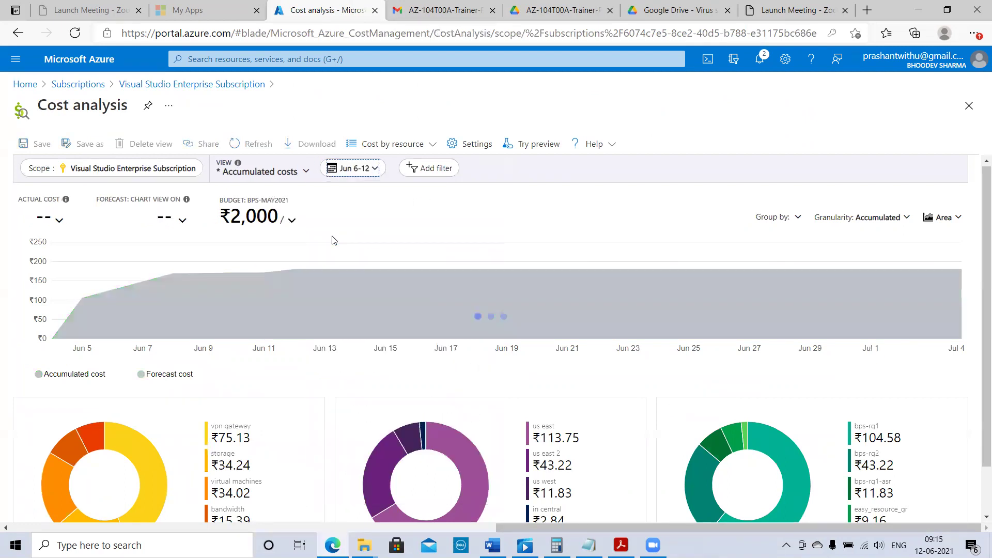
Switch the cost analysis to the Resource groups (preview) view listing all 11 groups' totals.
click(392, 143)
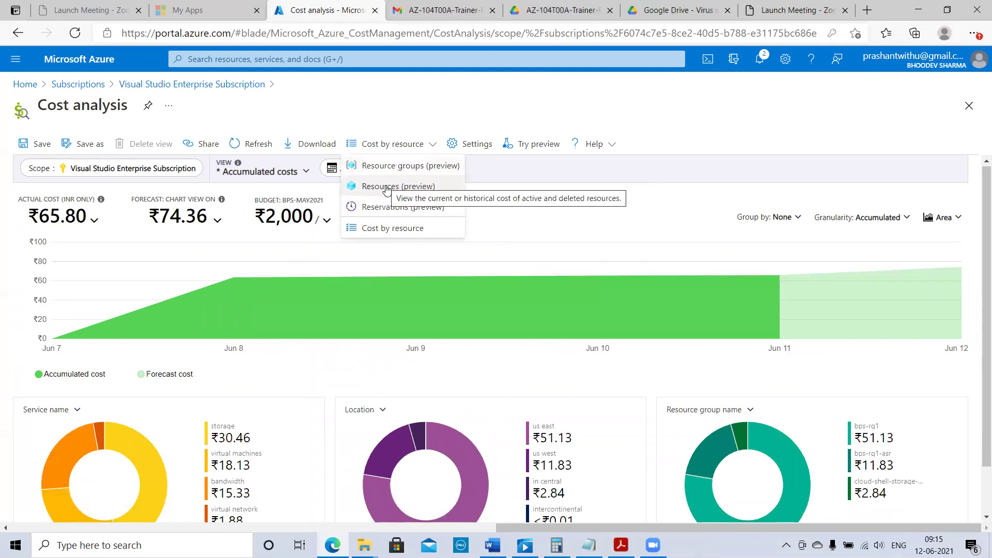
click(387, 167)
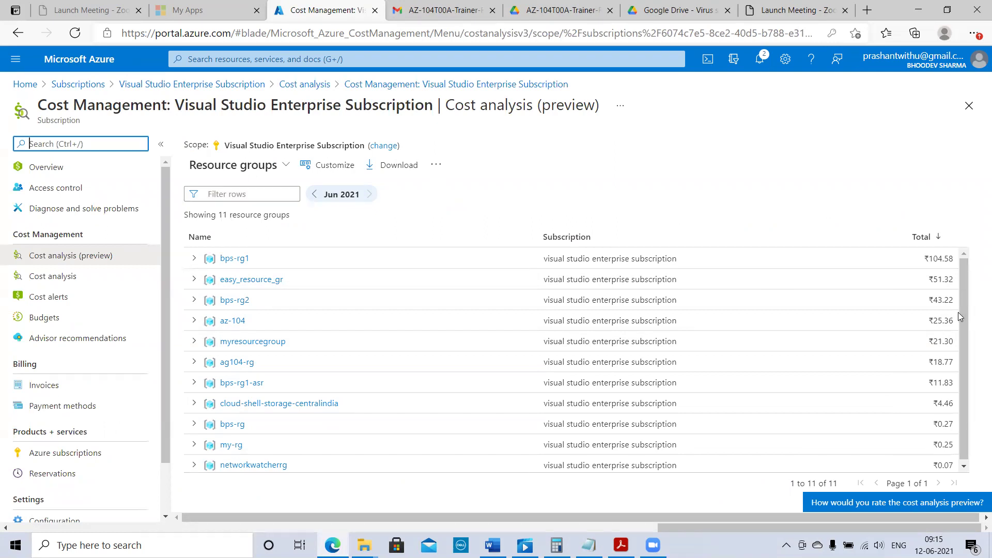
scroll(969, 333, down, 1)
scroll(969, 289, up, 1)
Try opening the prshin virtual machine from Recent resources on Home, then go back Home.
click(15, 85)
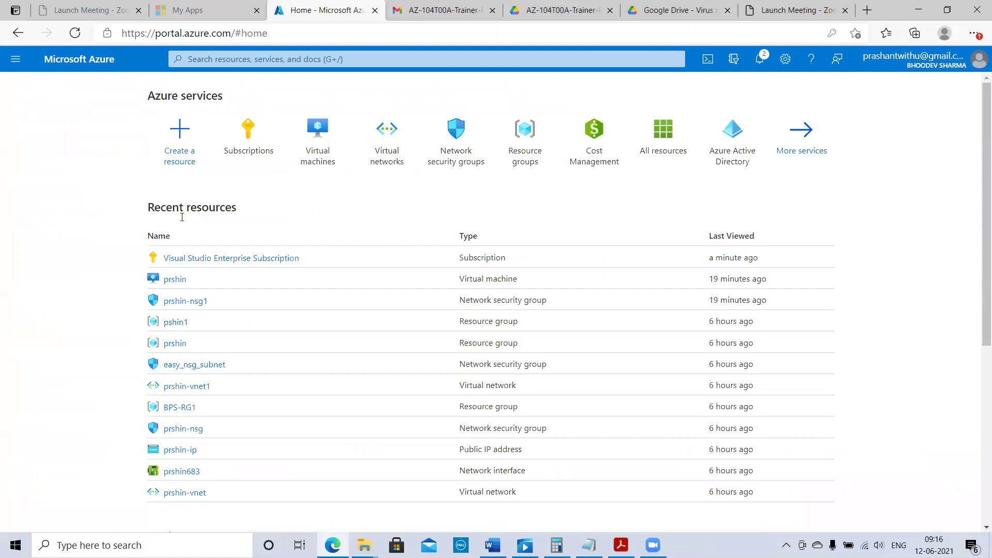
click(175, 281)
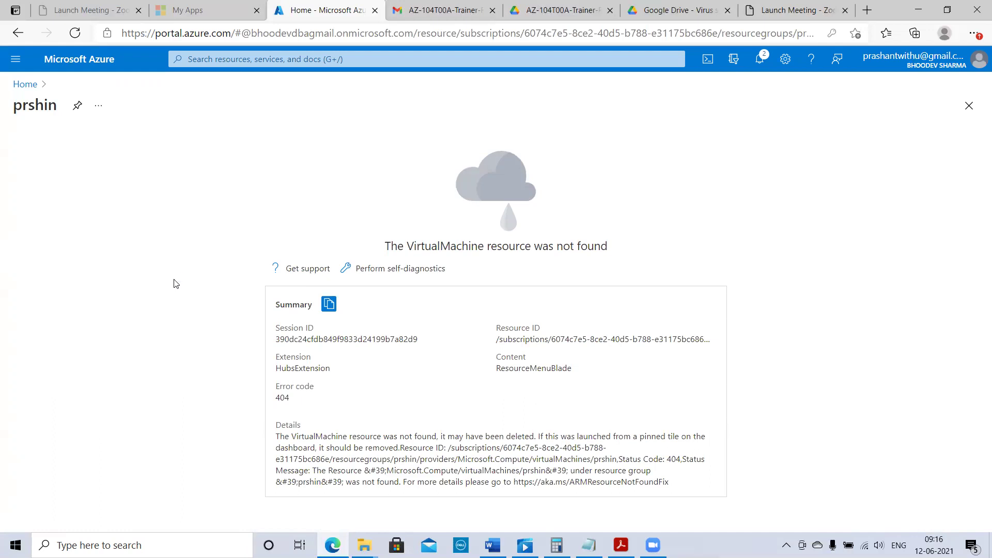
click(17, 86)
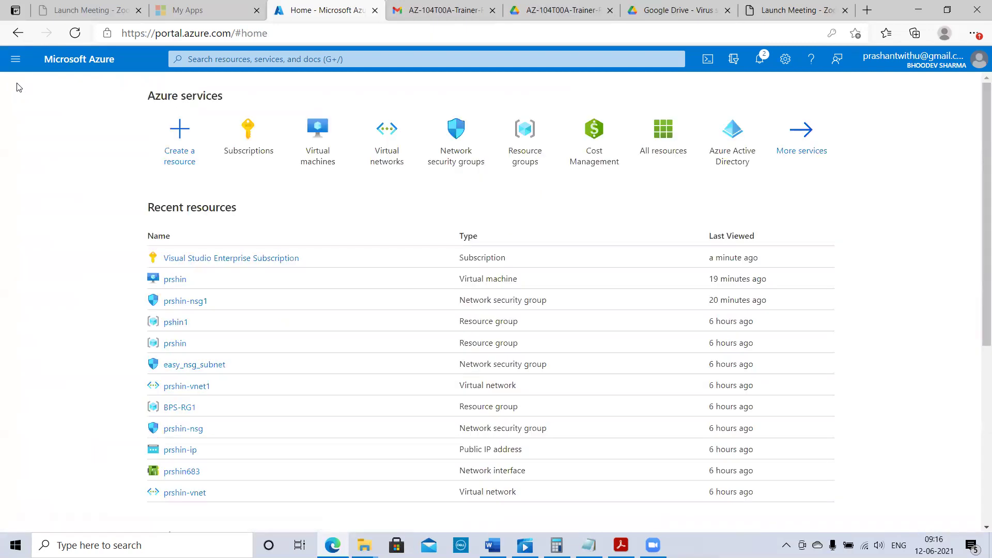
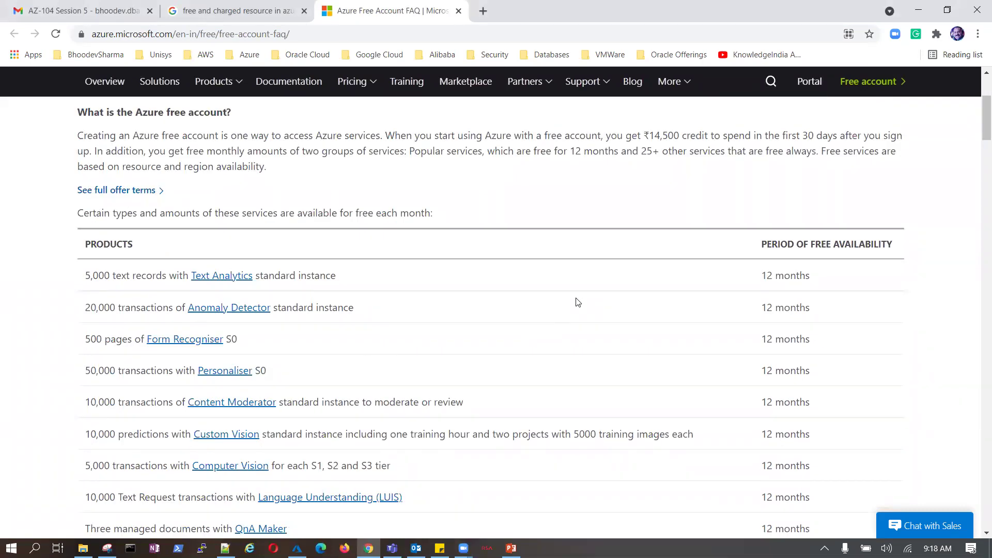
Scroll through the Azure free services list and highlight the 12-month period for Translator.
scroll(578, 302, down, 1)
scroll(583, 295, up, 1)
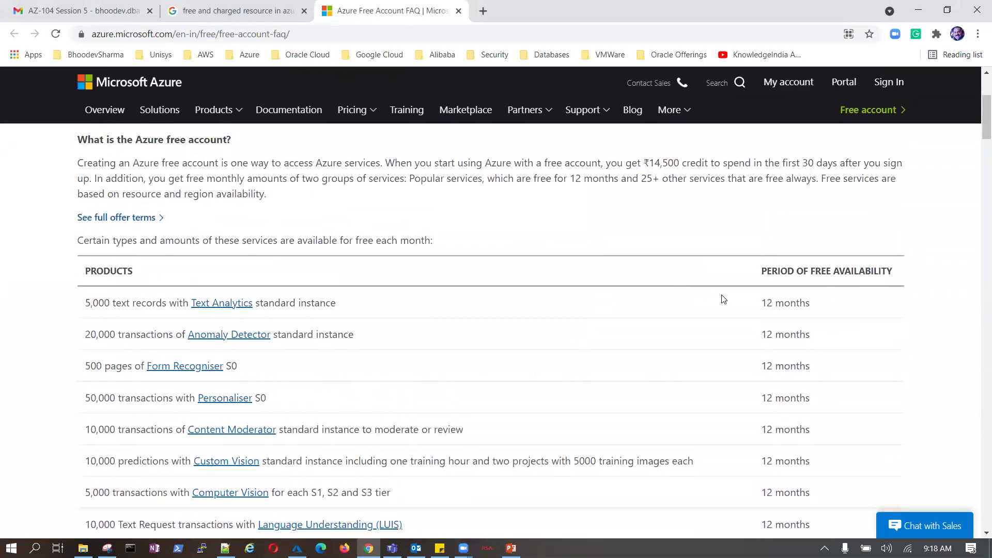
scroll(723, 299, down, 5)
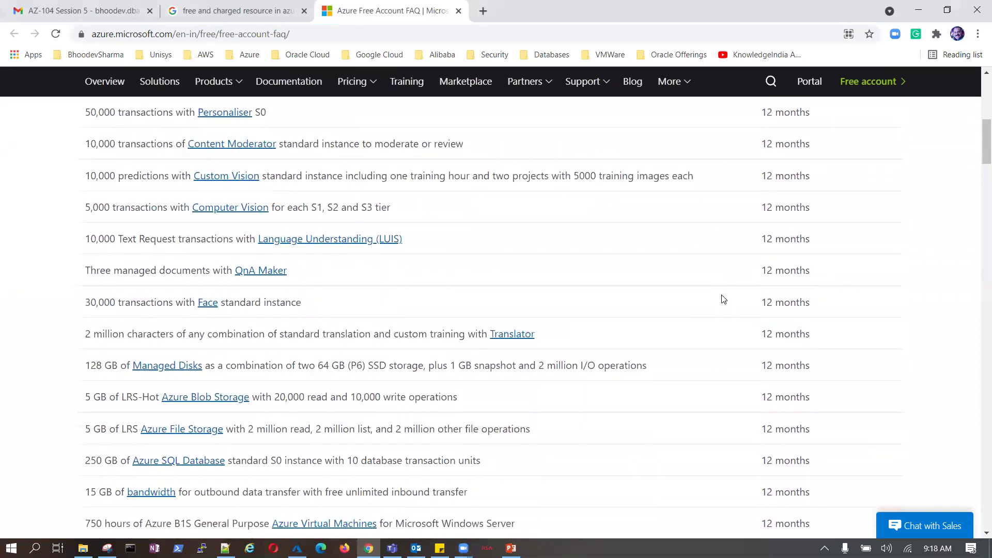
scroll(723, 299, down, 3)
scroll(723, 300, down, 4)
scroll(723, 299, down, 4)
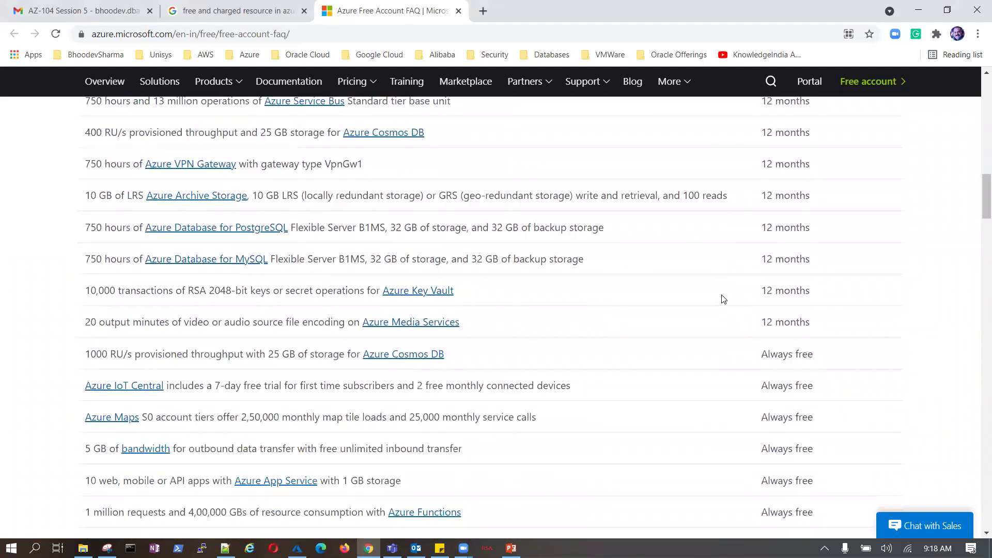
scroll(723, 299, up, 2)
scroll(722, 297, down, 3)
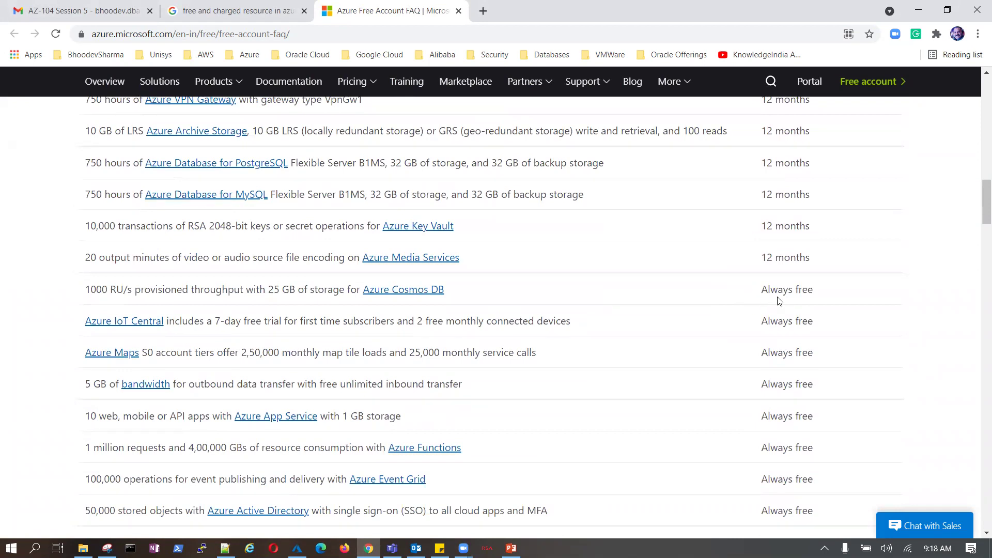
scroll(734, 313, down, 5)
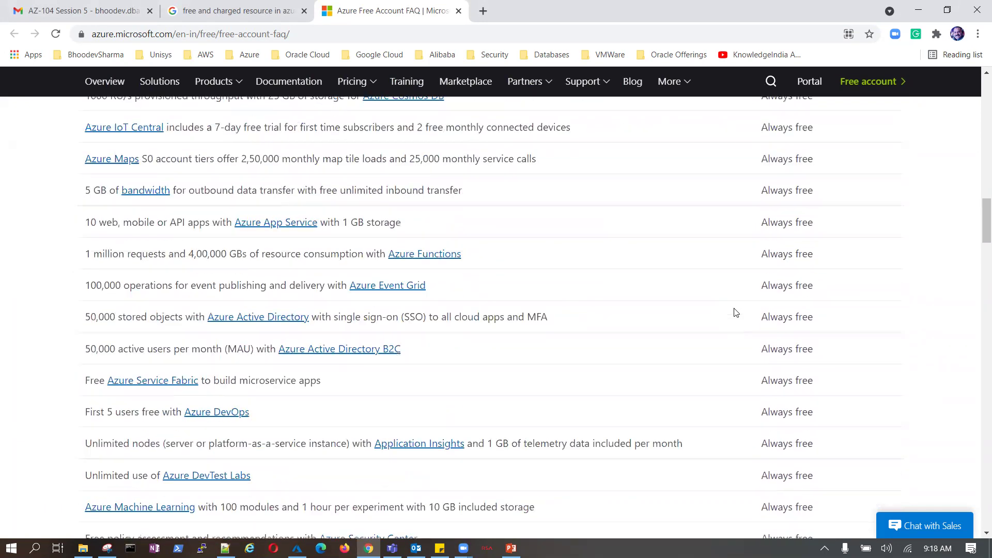
scroll(735, 312, down, 3)
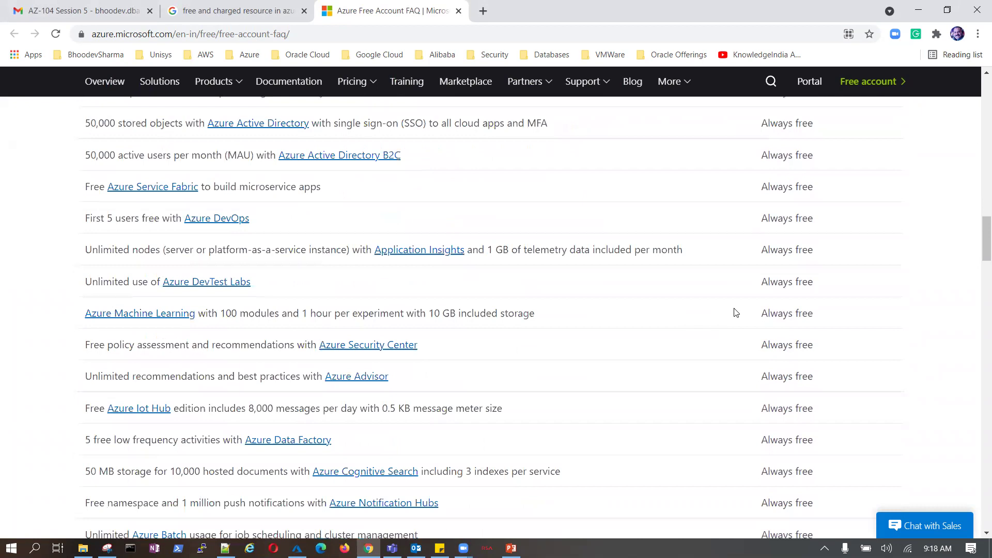
scroll(735, 312, down, 5)
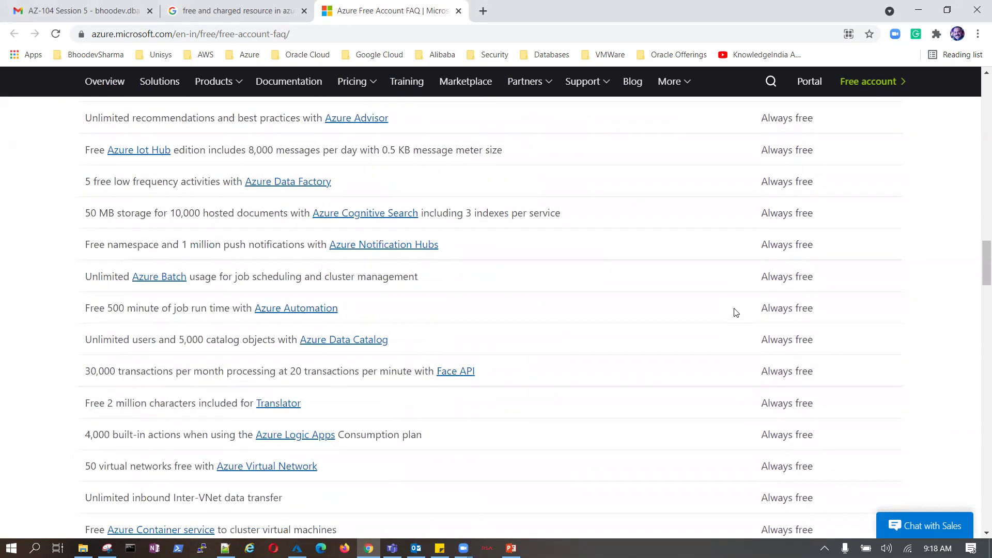
scroll(735, 313, down, 3)
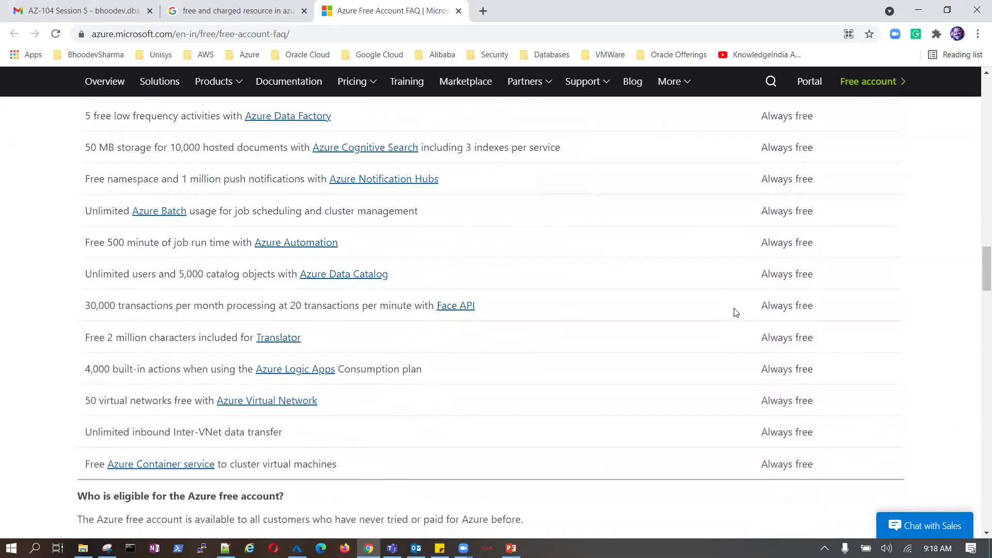
scroll(735, 312, down, 3)
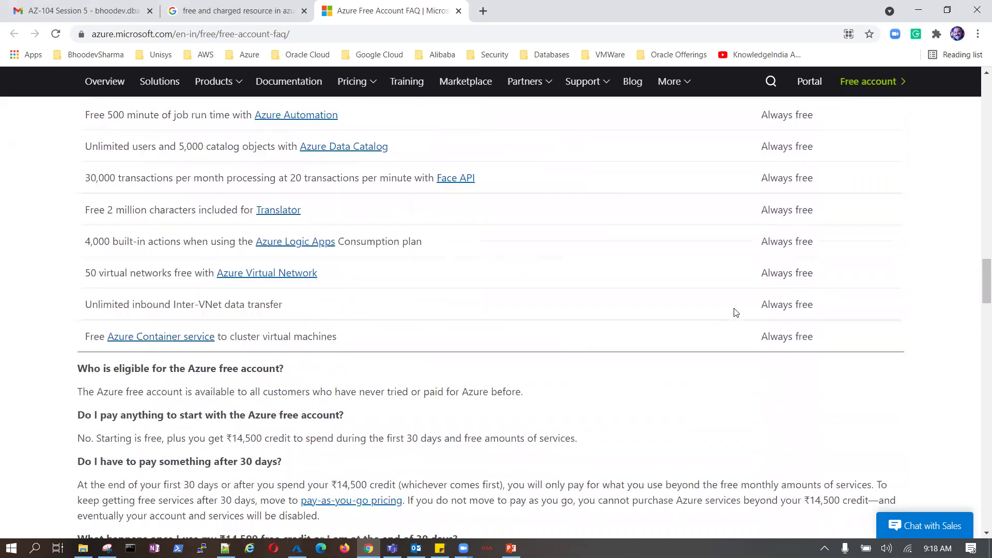
scroll(735, 312, up, 12)
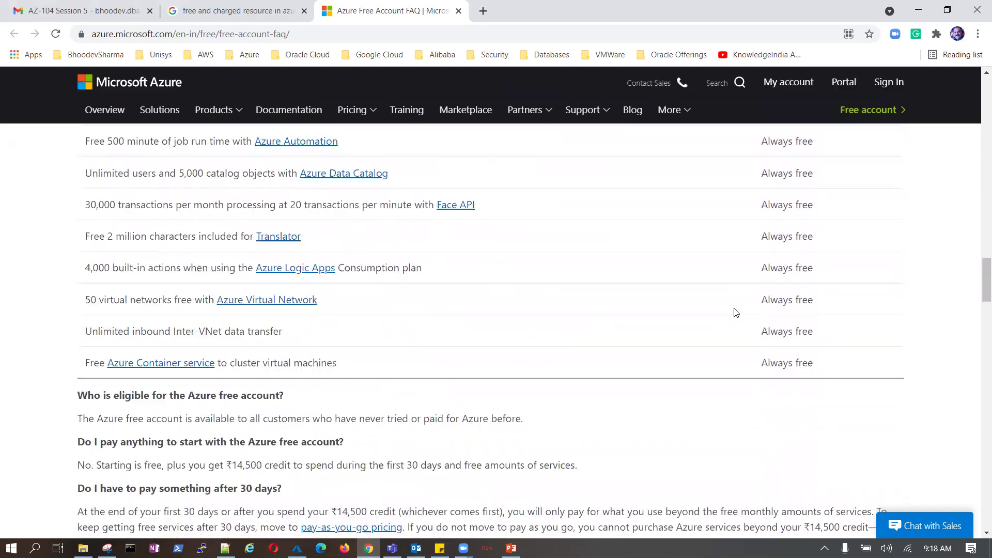
scroll(736, 312, up, 14)
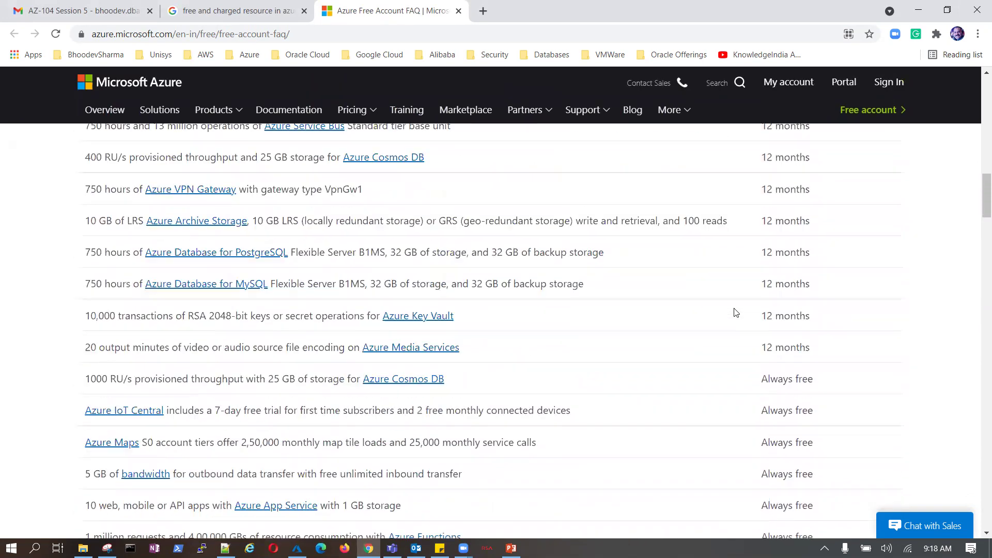
scroll(736, 312, up, 1)
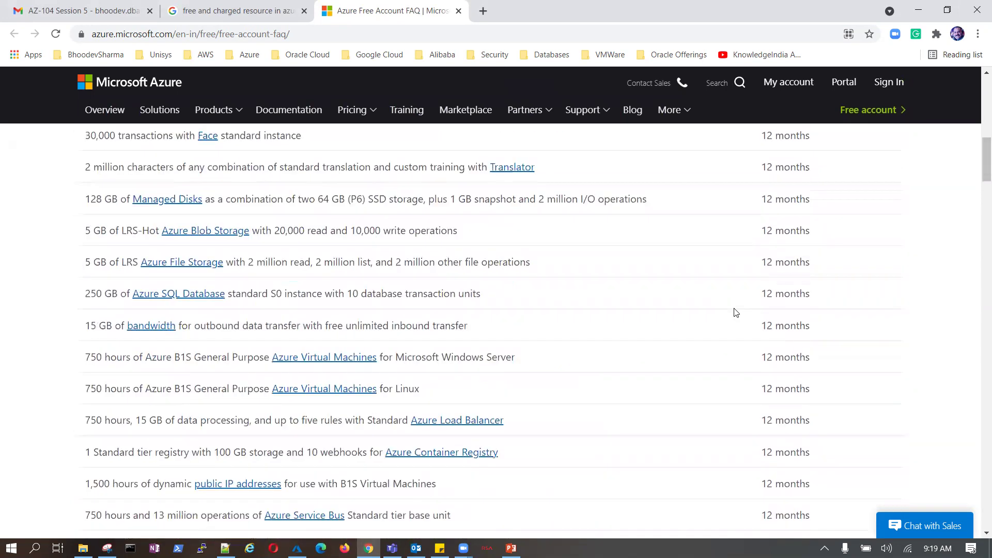
scroll(735, 312, up, 3)
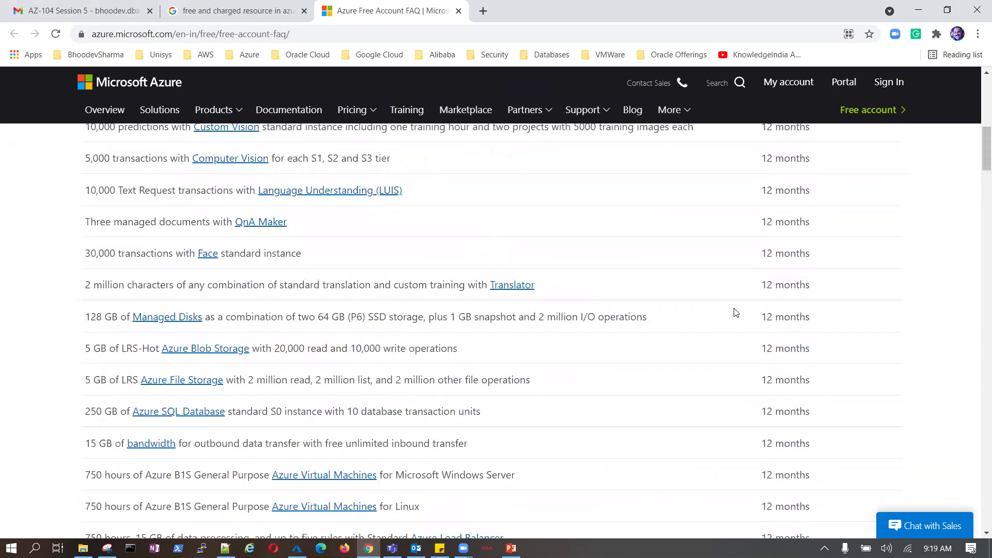
scroll(737, 252, up, 2)
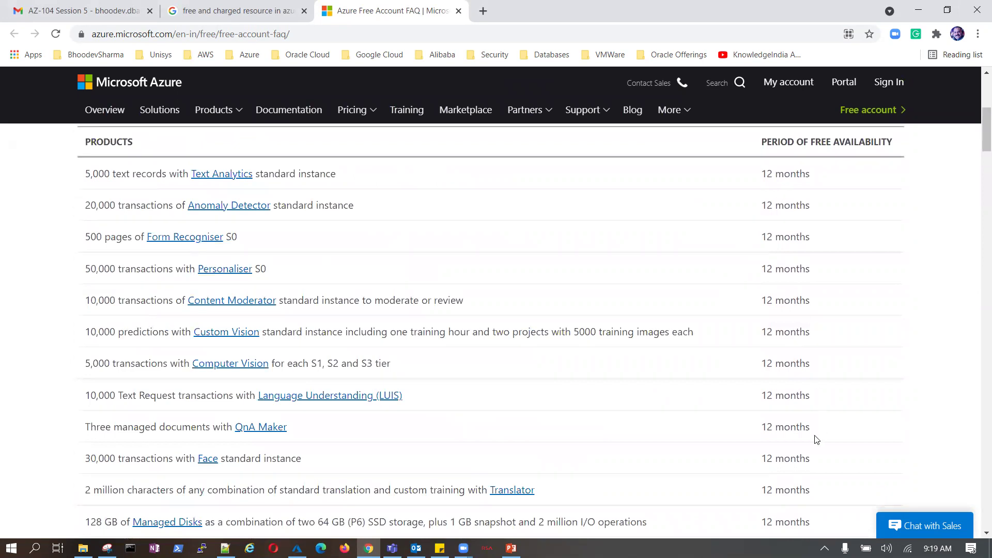
scroll(712, 423, down, 3)
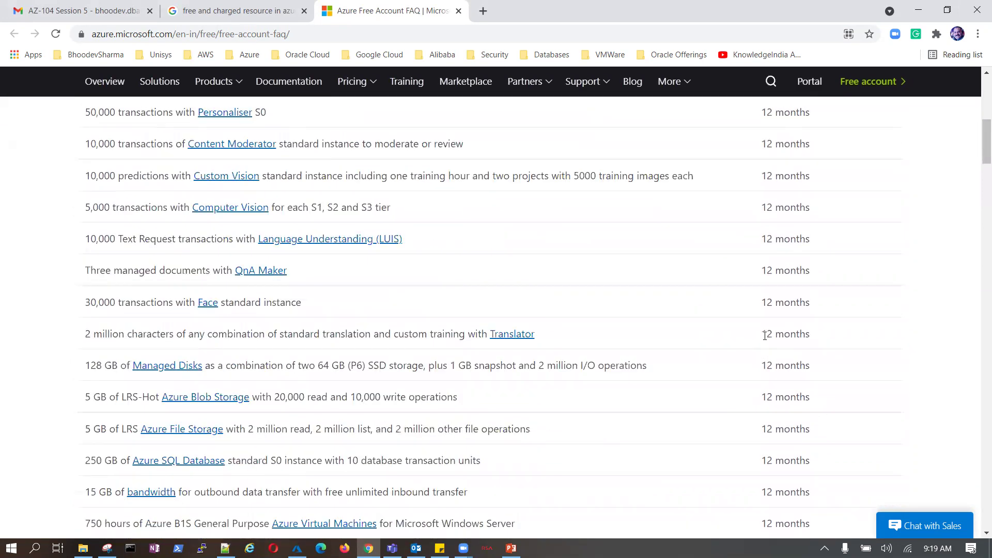
drag(762, 334, 805, 335)
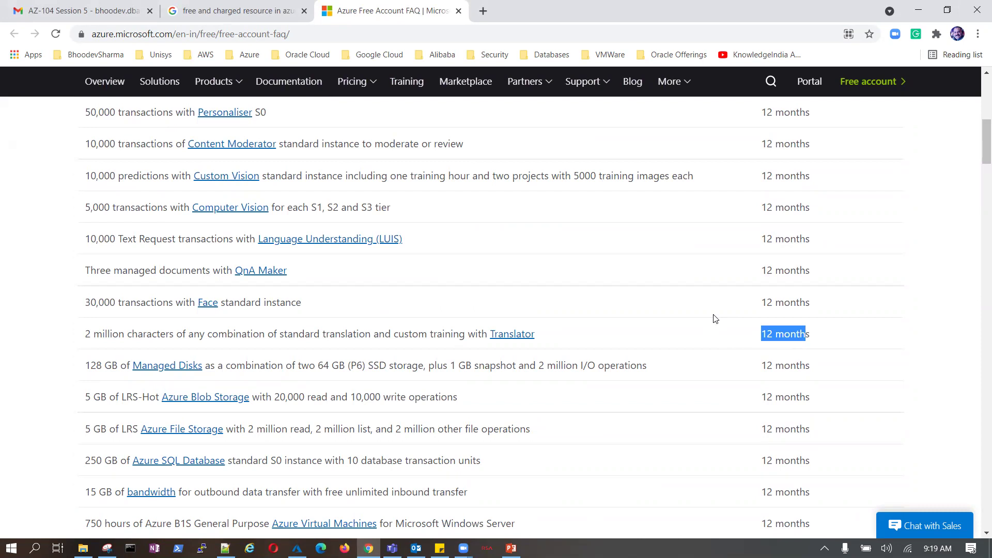
Highlight the free inbound Inter-VNet data transfer and the 50 always-free virtual networks.
scroll(715, 319, down, 10)
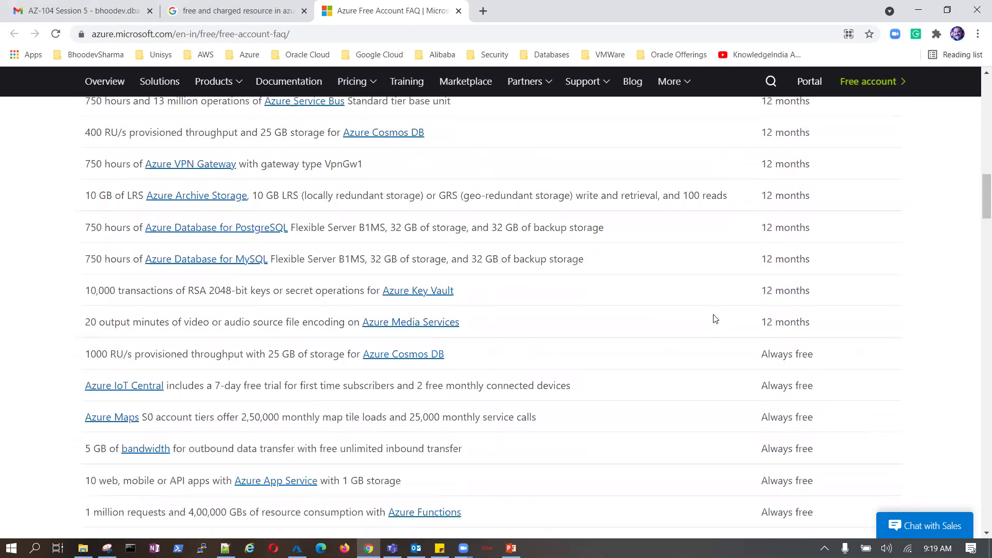
scroll(715, 318, down, 2)
scroll(775, 371, down, 4)
scroll(765, 366, down, 6)
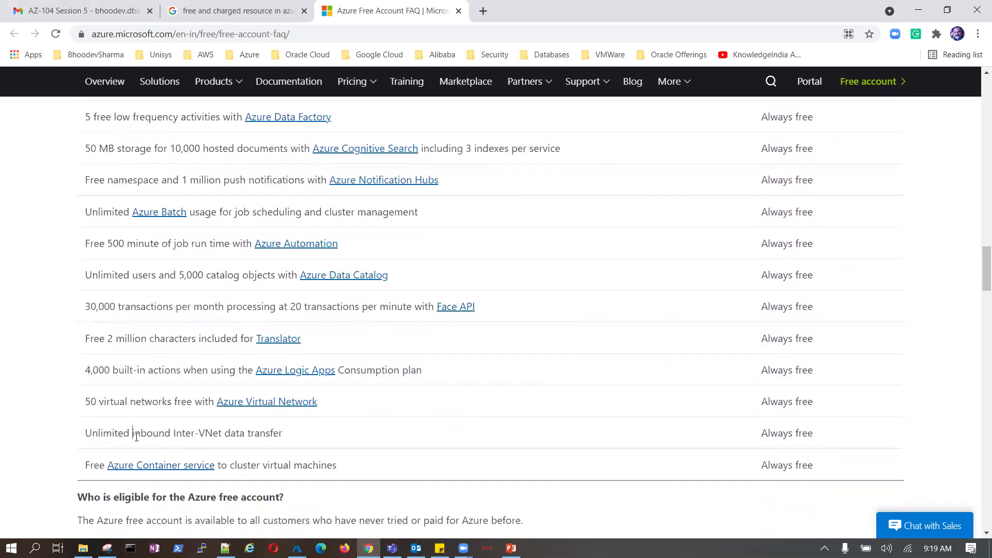
drag(133, 434, 250, 434)
drag(107, 402, 197, 405)
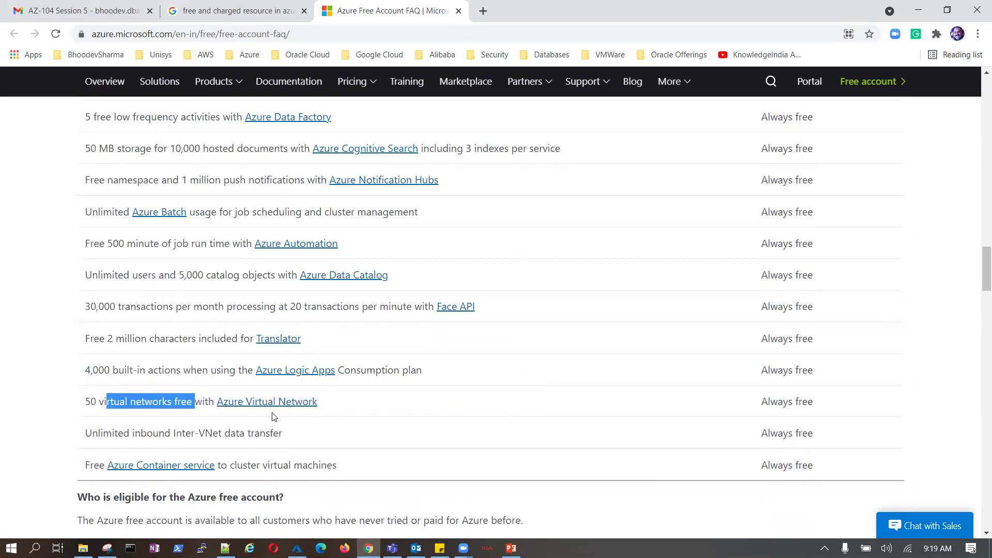
click(605, 416)
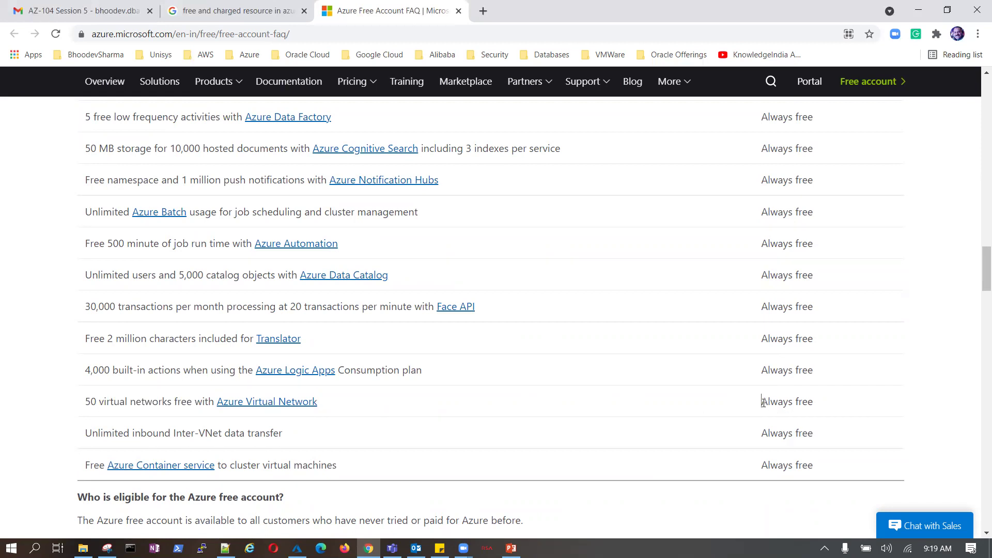
drag(761, 402, 816, 403)
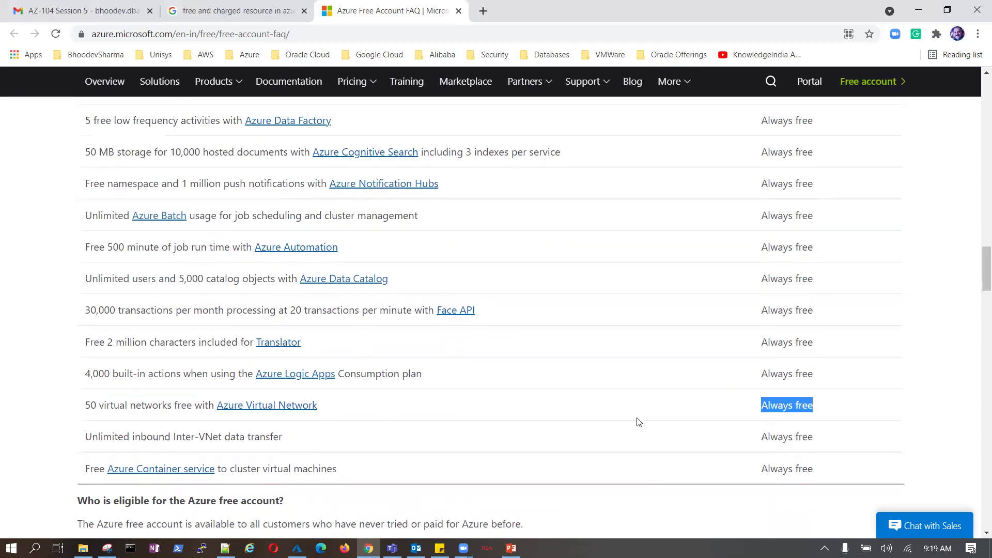
scroll(639, 422, up, 6)
scroll(639, 422, up, 20)
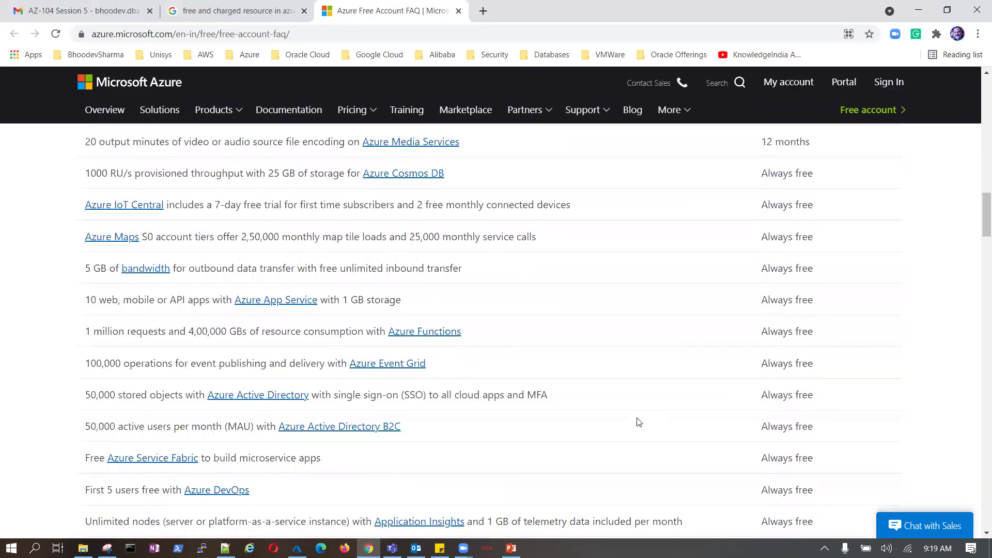
scroll(639, 422, up, 3)
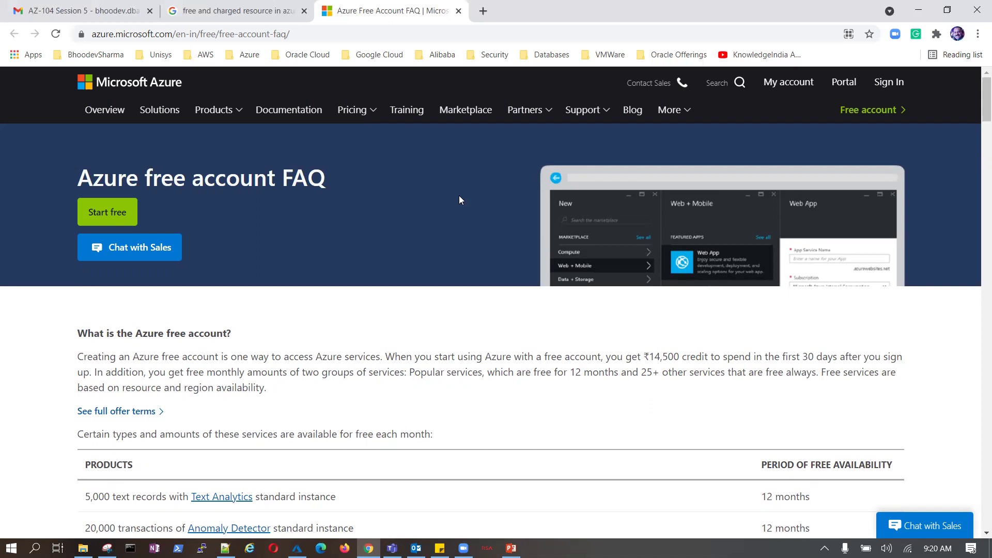
In the Azure portal, search 'aze active' and open Azure Active Directory.
click(297, 547)
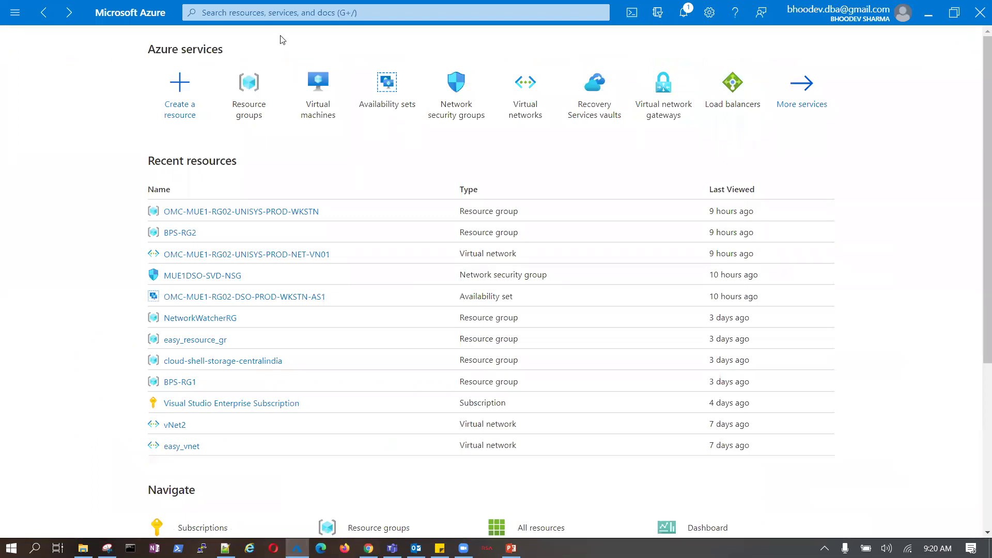
click(345, 12)
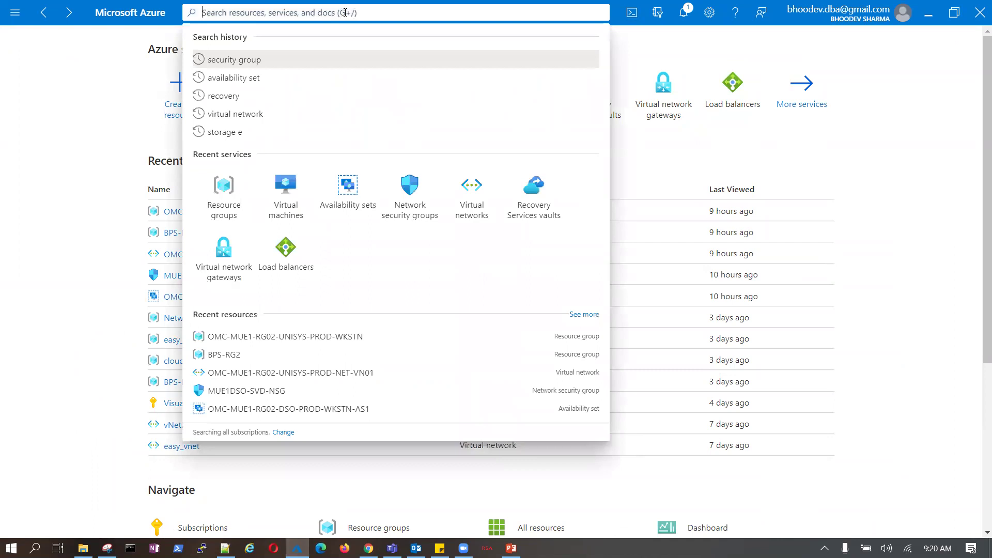
text(aze active)
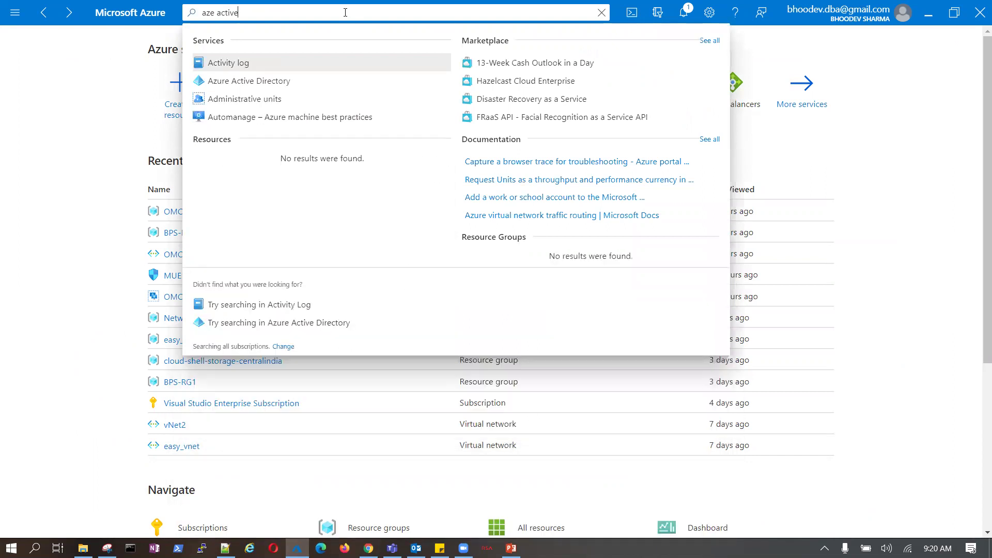
click(255, 79)
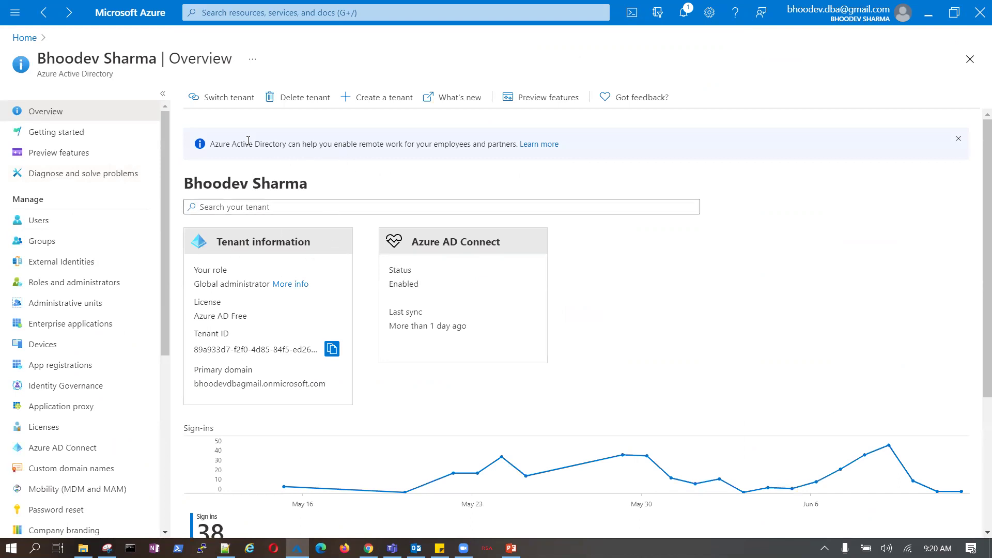
Open the New user form from Users, pick the only domain, then return to All users.
click(42, 223)
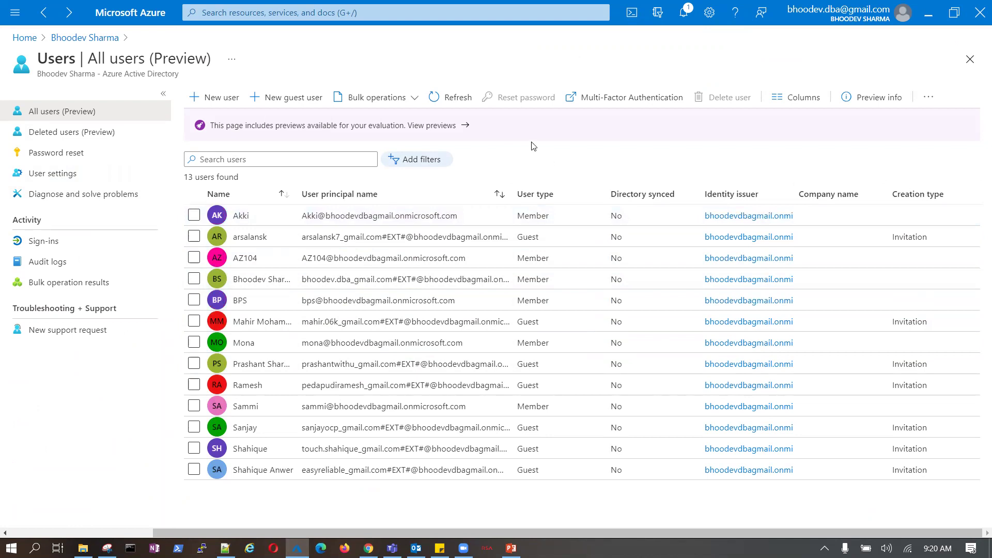
click(221, 98)
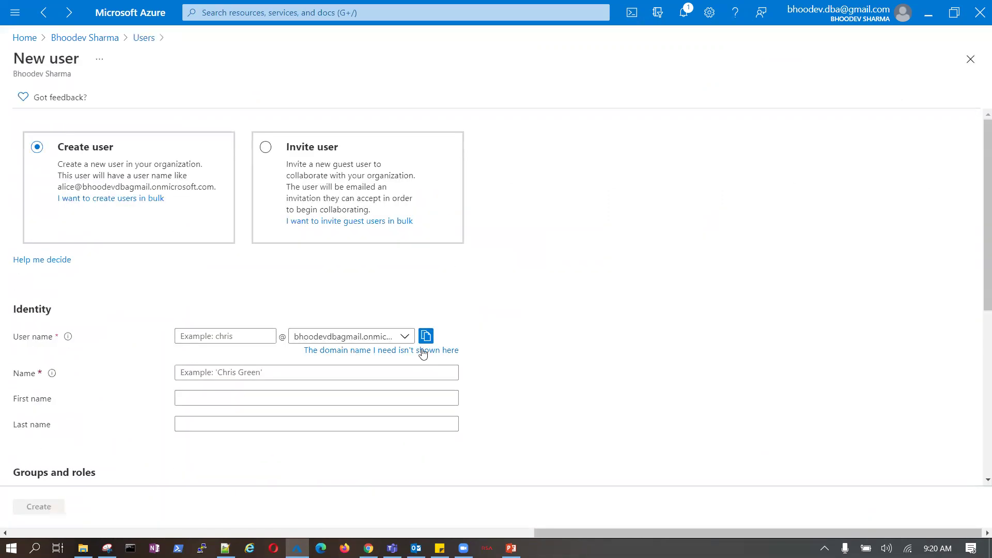
click(407, 339)
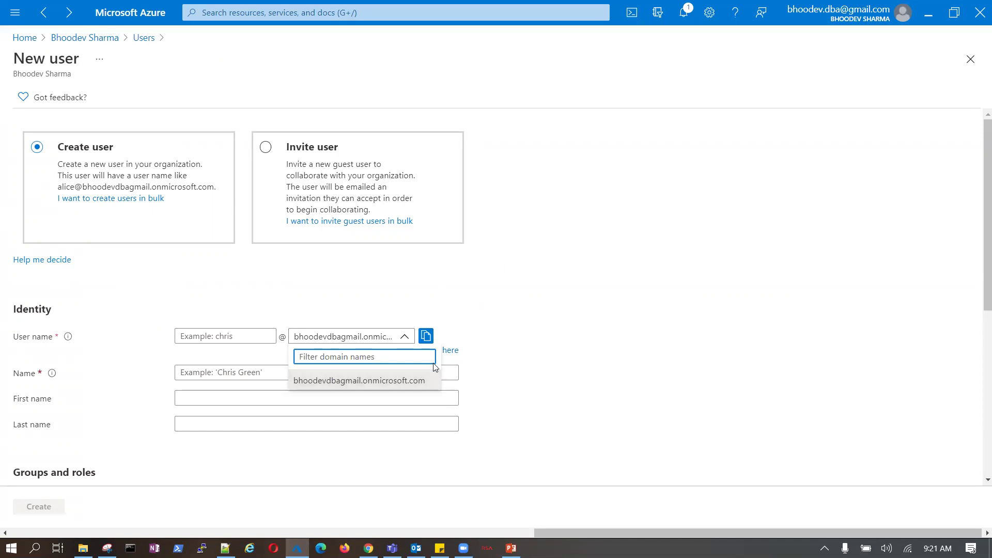
click(193, 336)
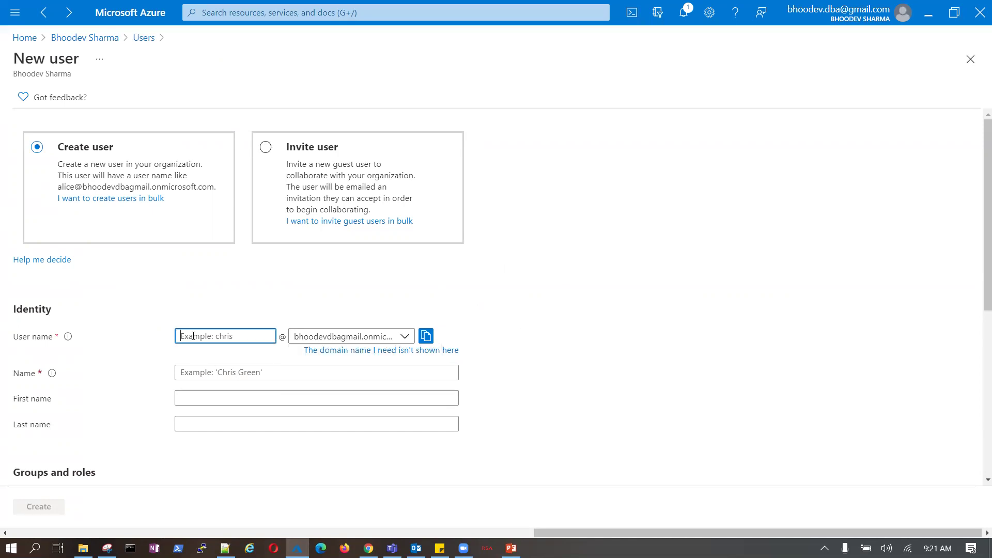
click(405, 336)
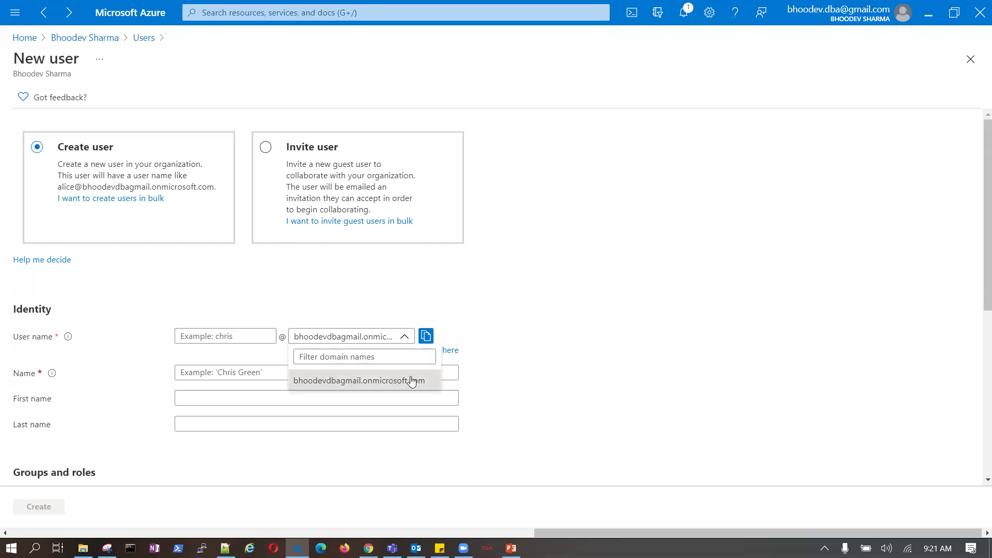
click(408, 381)
click(405, 336)
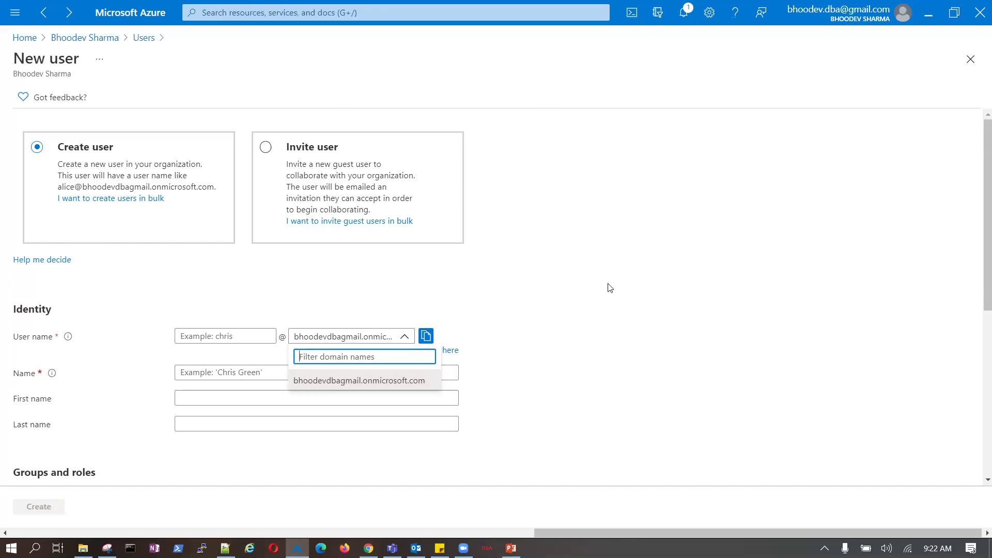
click(143, 38)
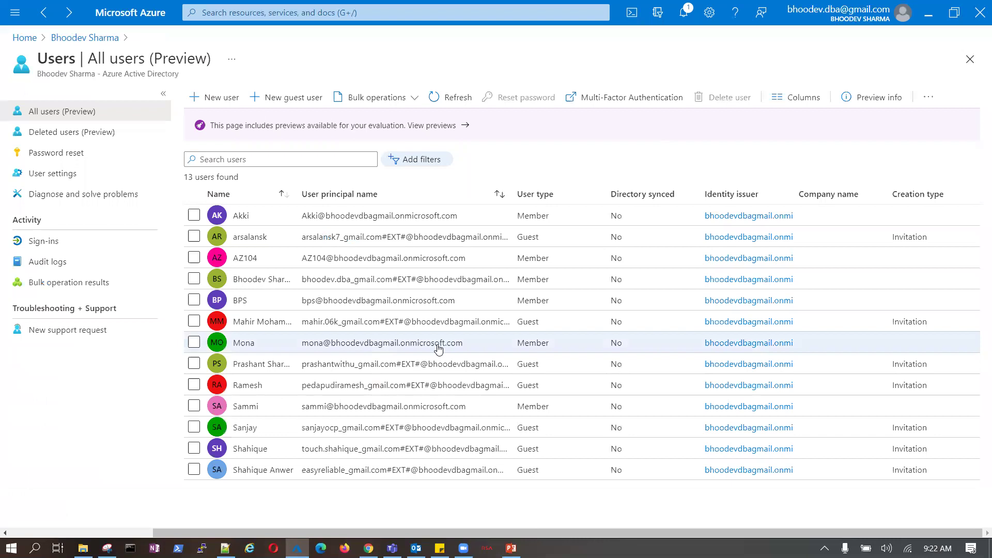
Check the Azure AD Connect page and the Users list, then return to the directory Overview.
click(85, 38)
scroll(131, 447, down, 3)
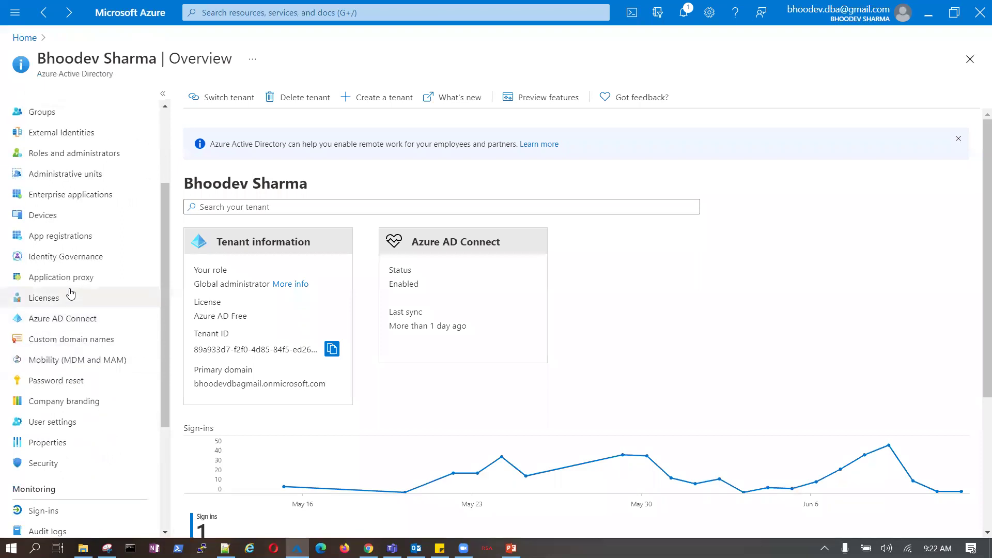
click(71, 318)
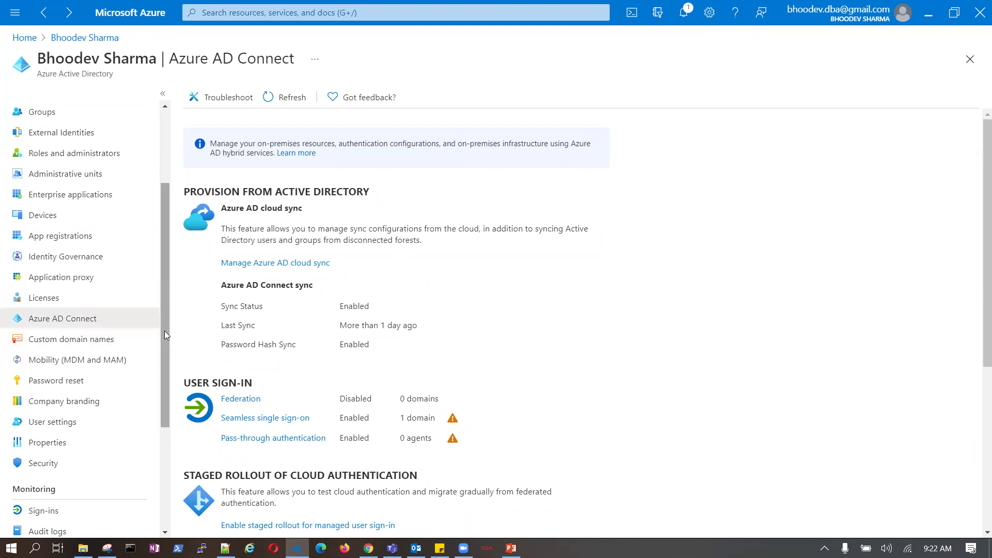
scroll(124, 307, up, 3)
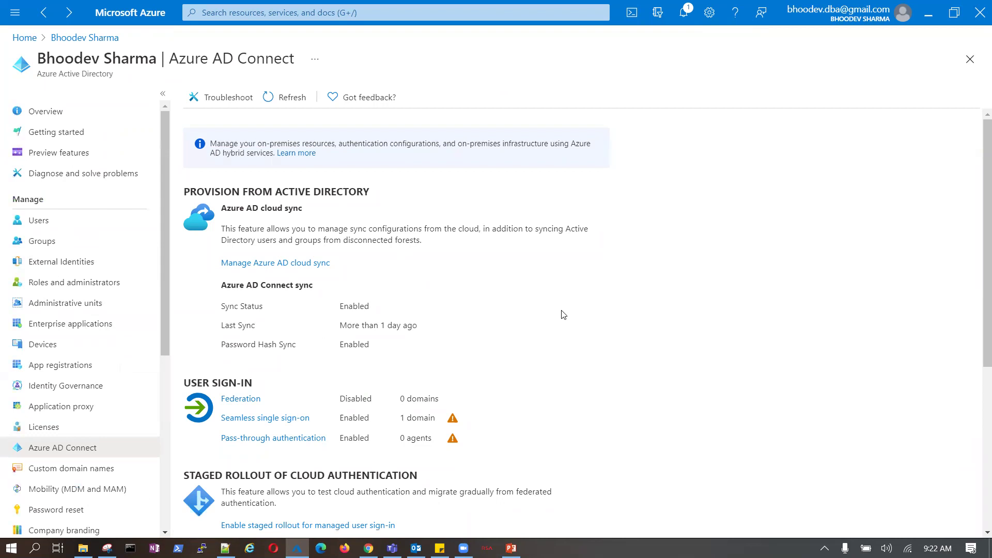
click(50, 223)
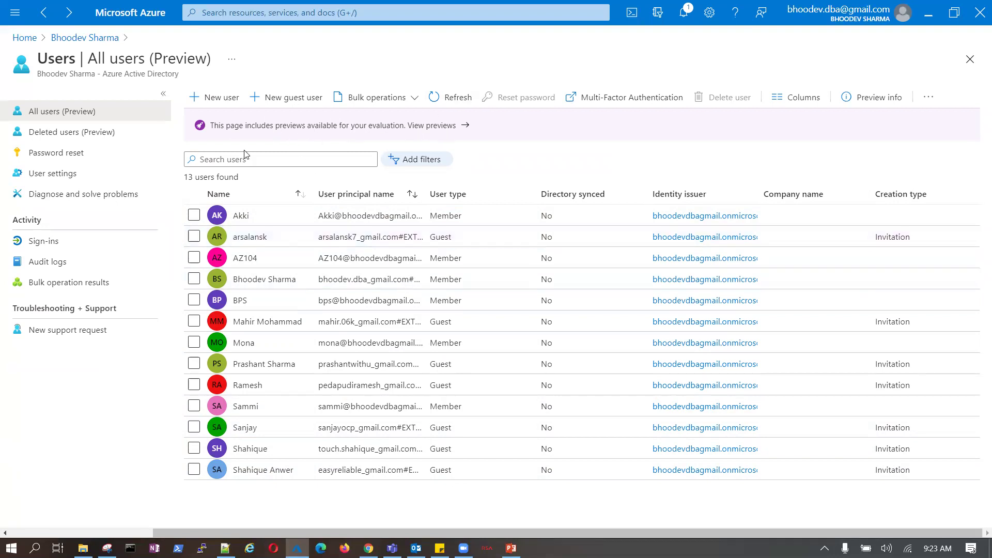
click(85, 39)
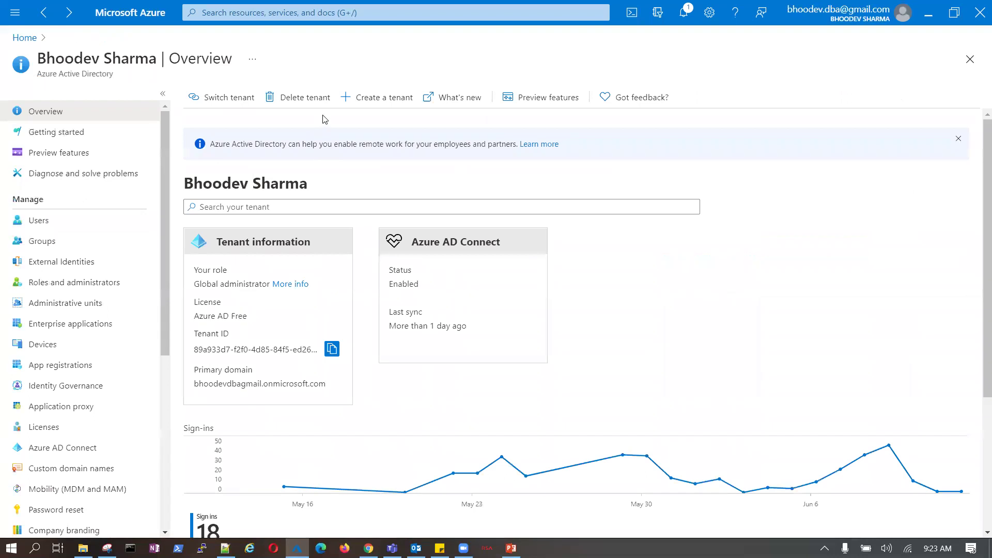
click(368, 99)
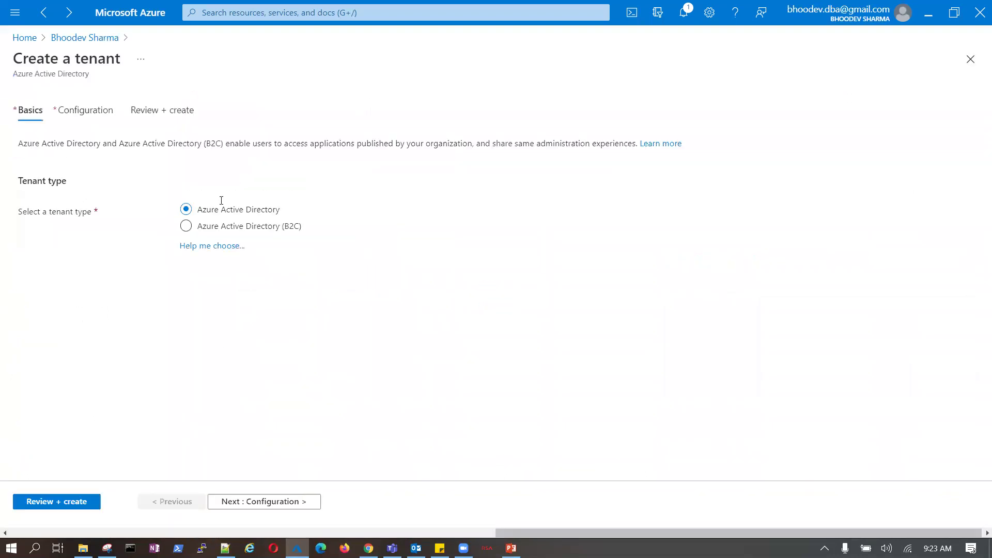
click(264, 502)
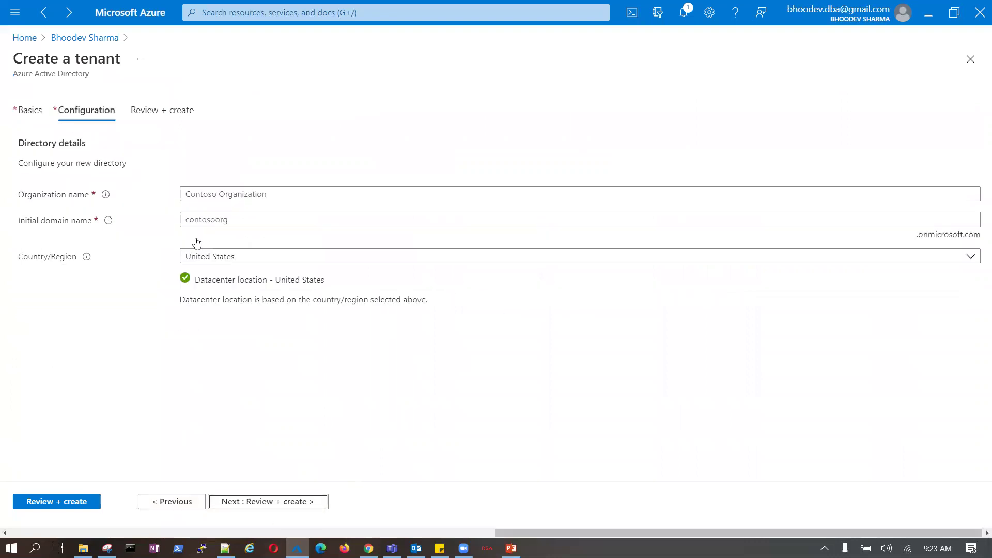
click(294, 192)
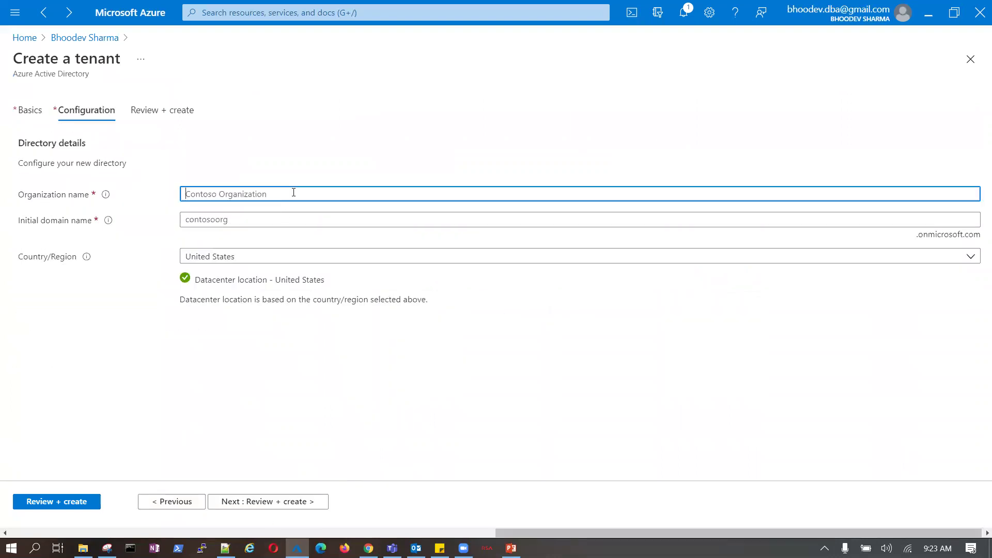
text(BhoodevSharma1)
click(281, 222)
text(ABC)
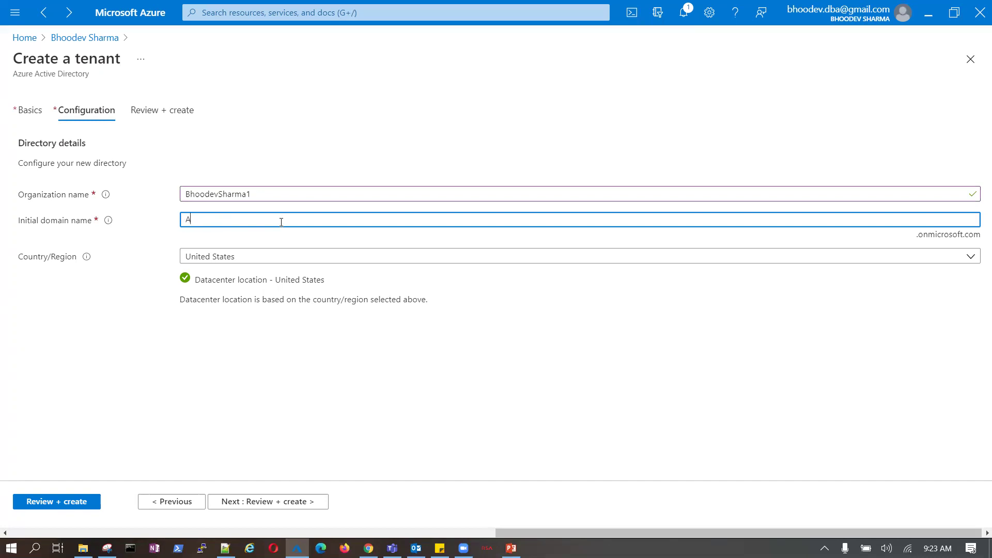
click(476, 355)
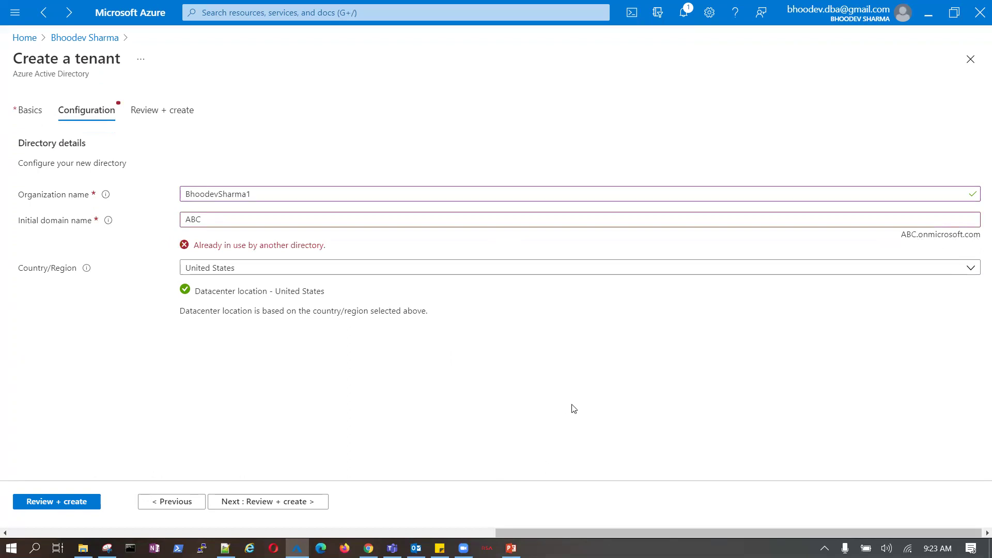
drag(917, 233, 904, 232)
click(99, 38)
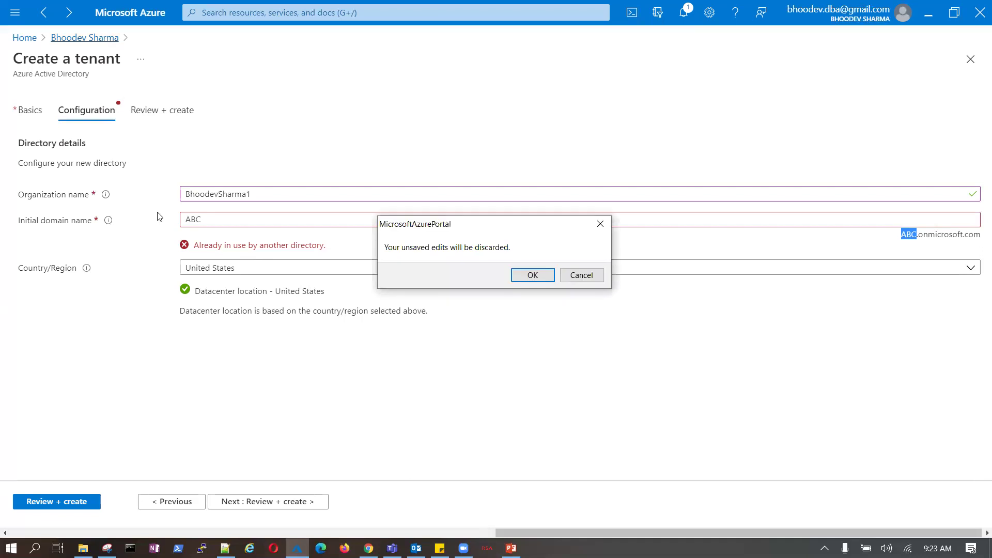
click(537, 277)
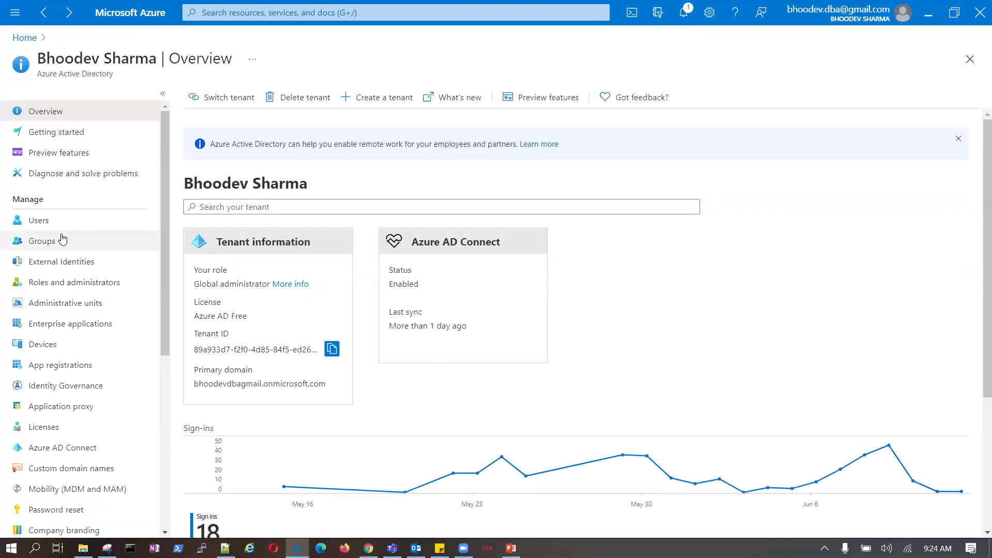
click(45, 221)
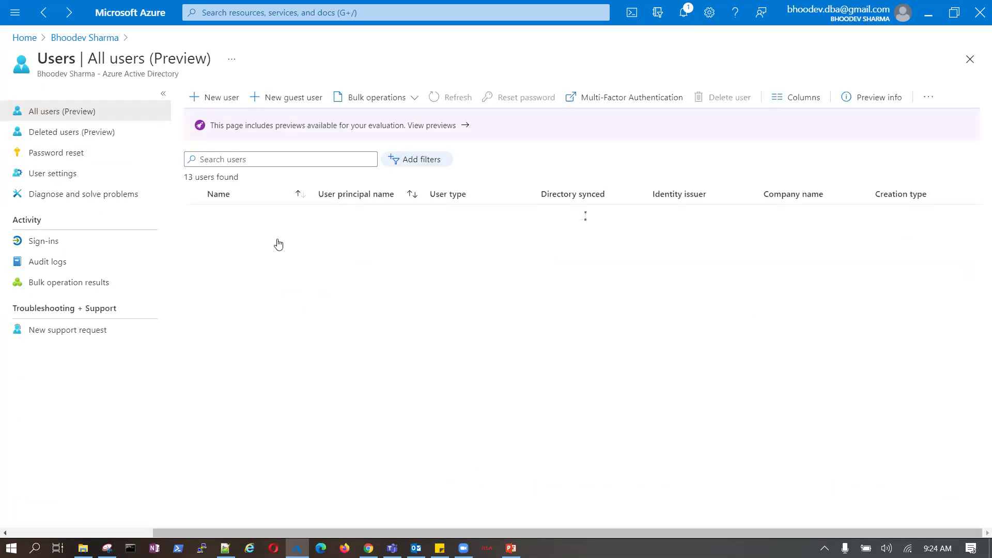
click(83, 38)
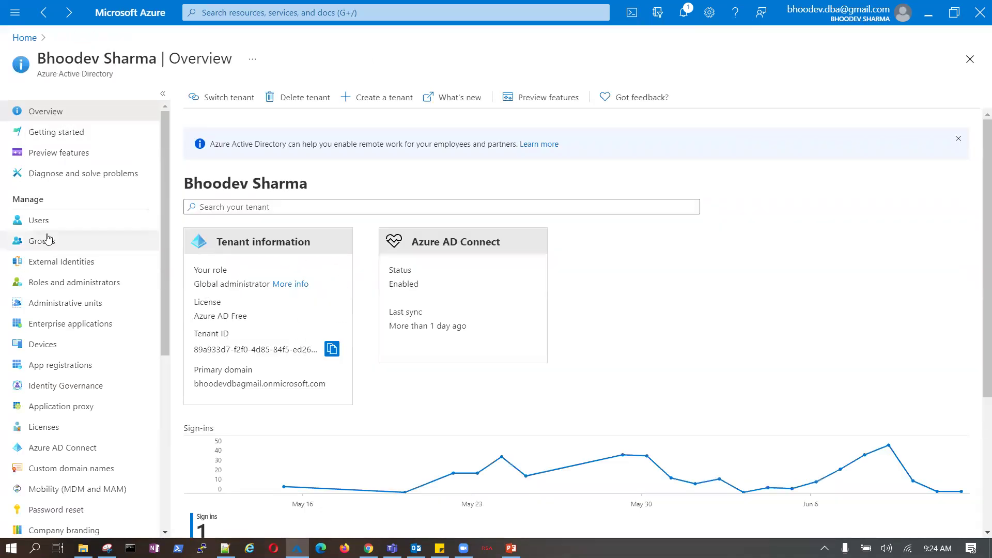
click(142, 221)
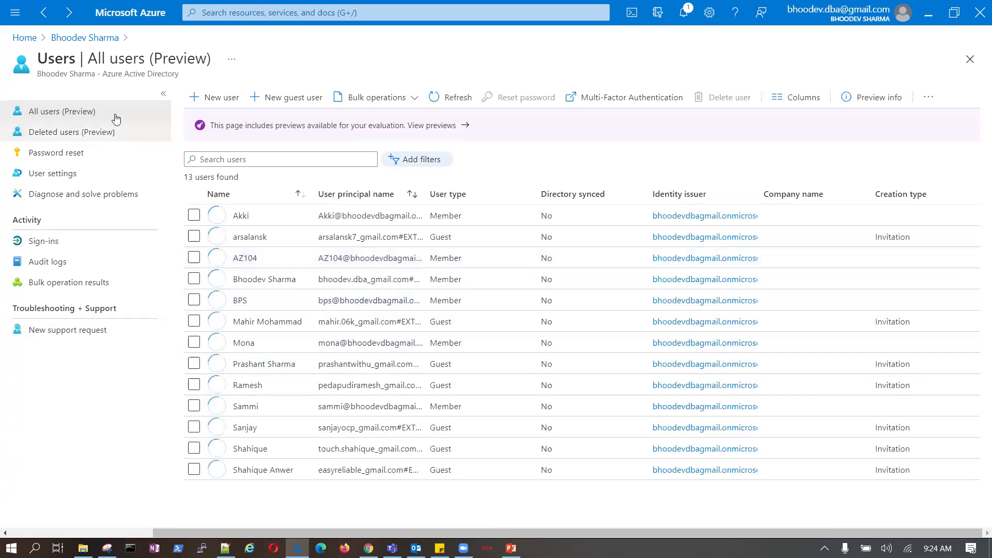
click(95, 42)
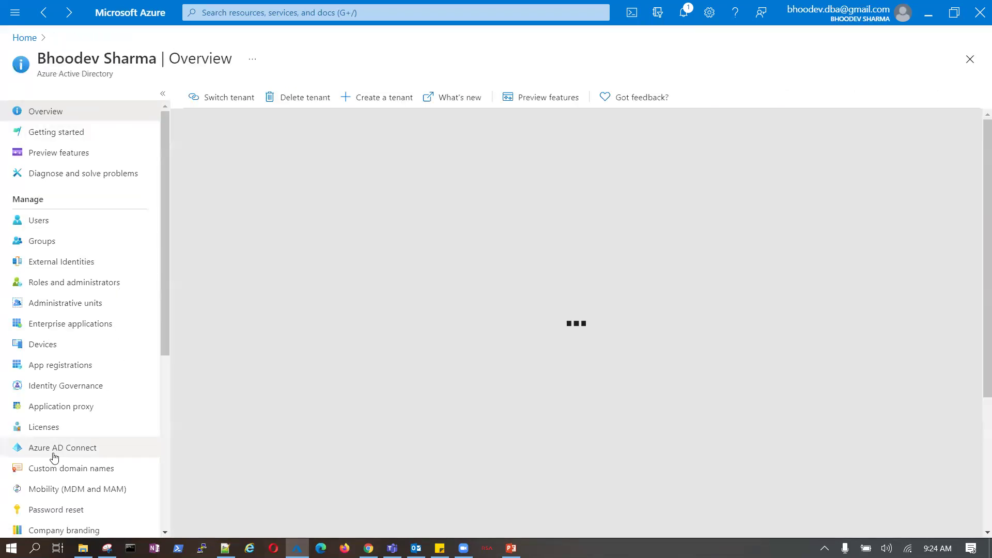
click(56, 450)
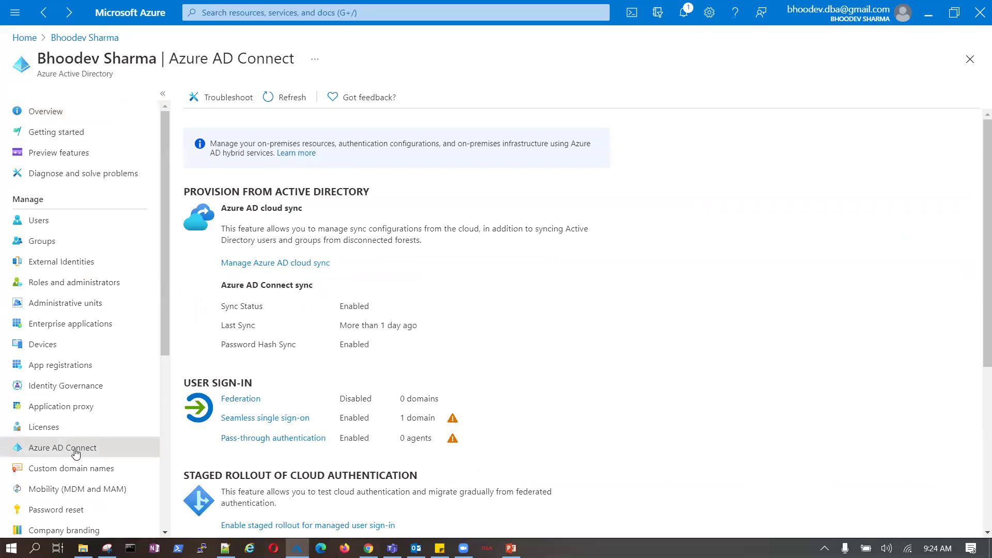
click(38, 220)
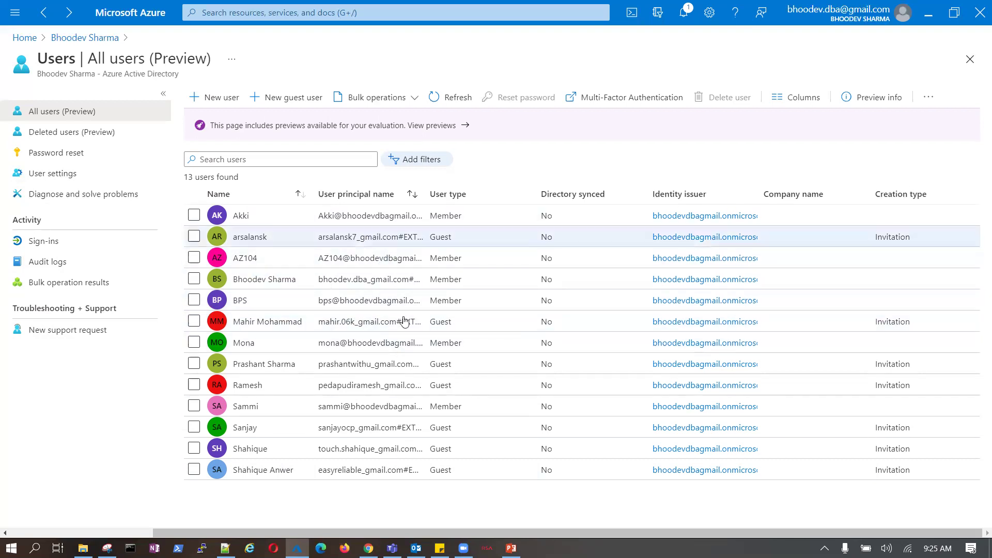
Select and then deselect one user, then bring up the Start button's quick-access menu.
click(194, 300)
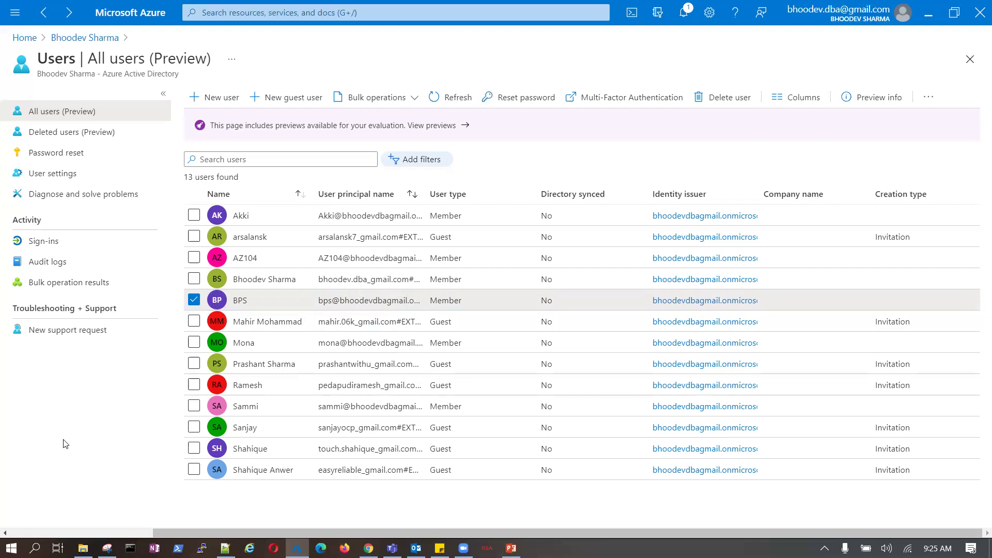
click(194, 300)
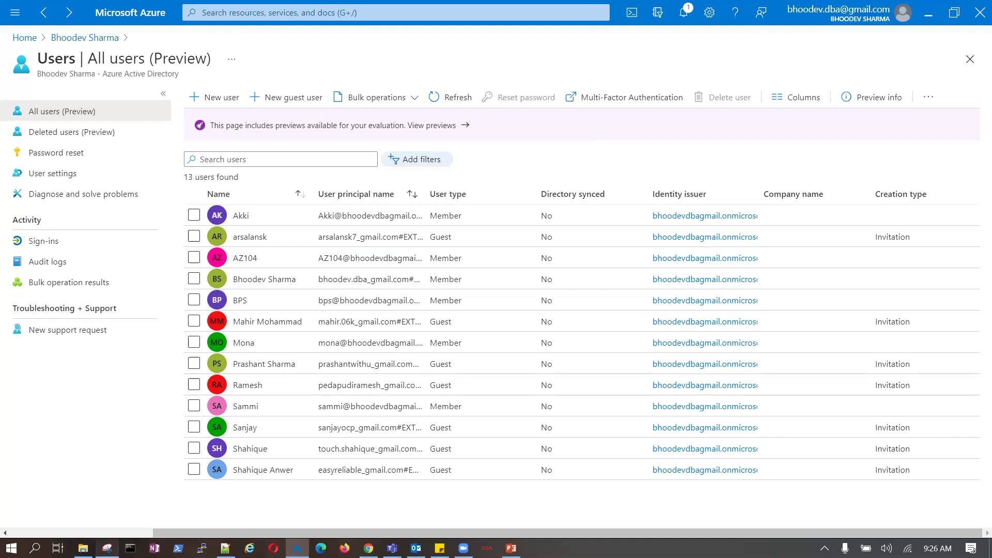
right_click(35, 547)
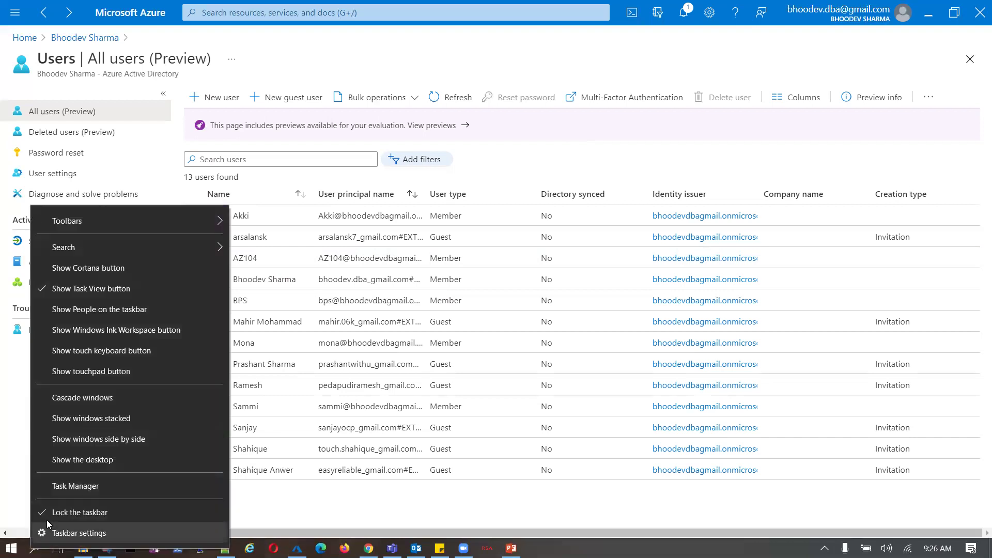
key(Escape)
right_click(12, 548)
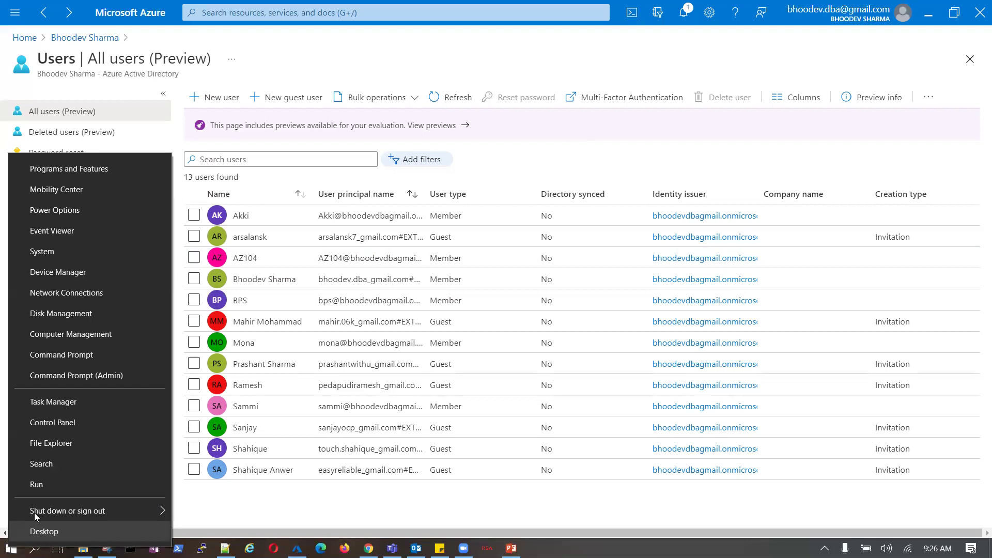
Launch Paint with mspaint and draw a rectangle on the right and a rounded rectangle on the left.
click(52, 480)
click(100, 511)
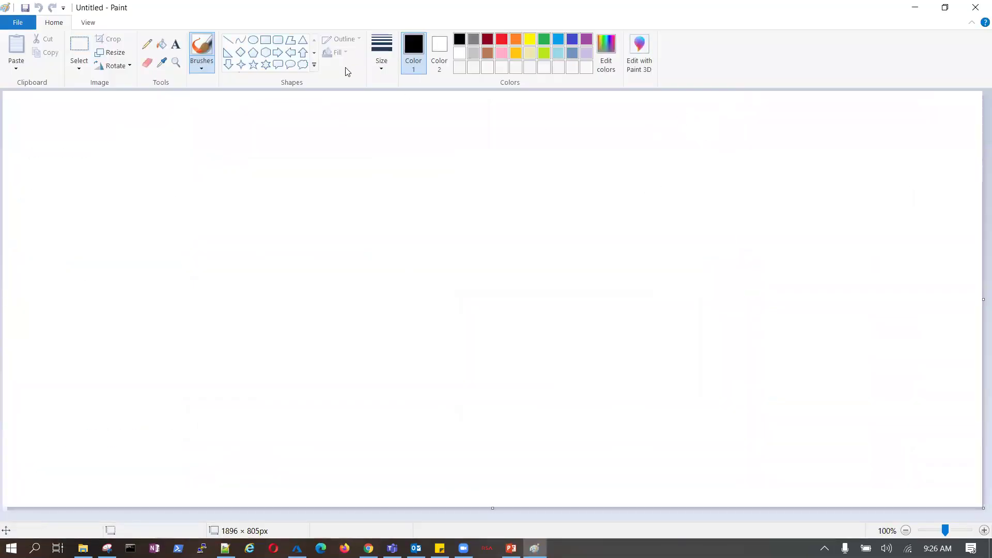
click(265, 40)
drag(626, 182, 888, 397)
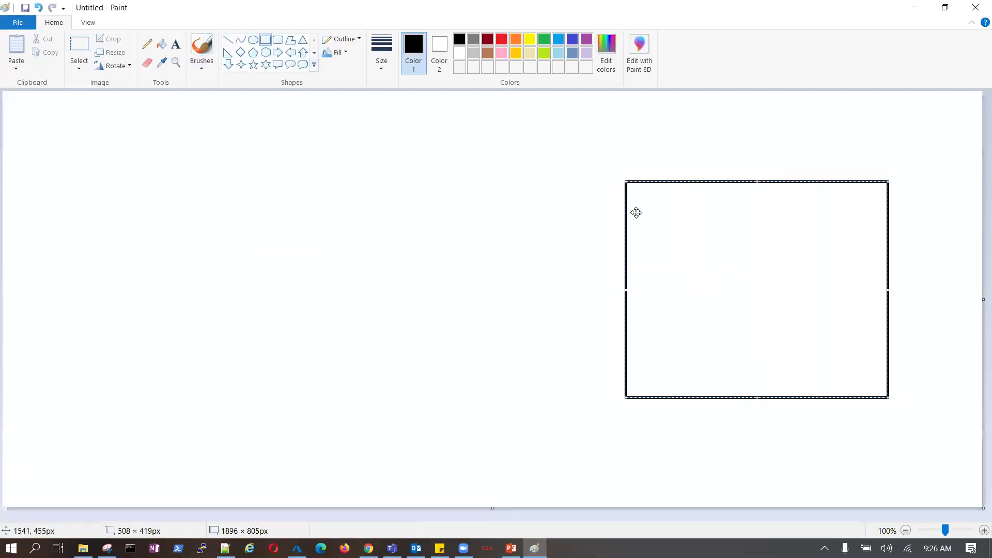
click(276, 40)
drag(82, 154, 361, 370)
click(425, 250)
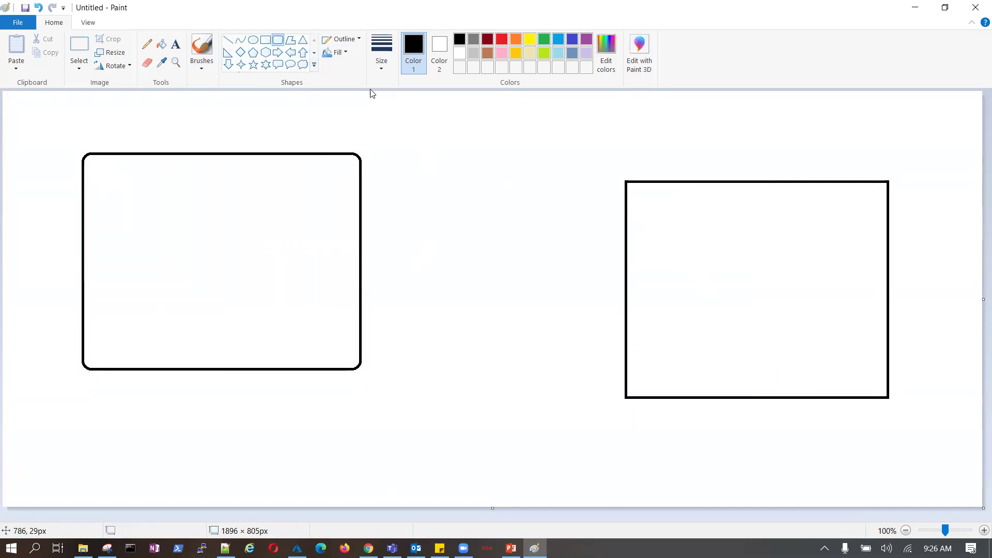
Draw a dark red triangle in the right rectangle and a bright red triangle in the left box.
click(302, 40)
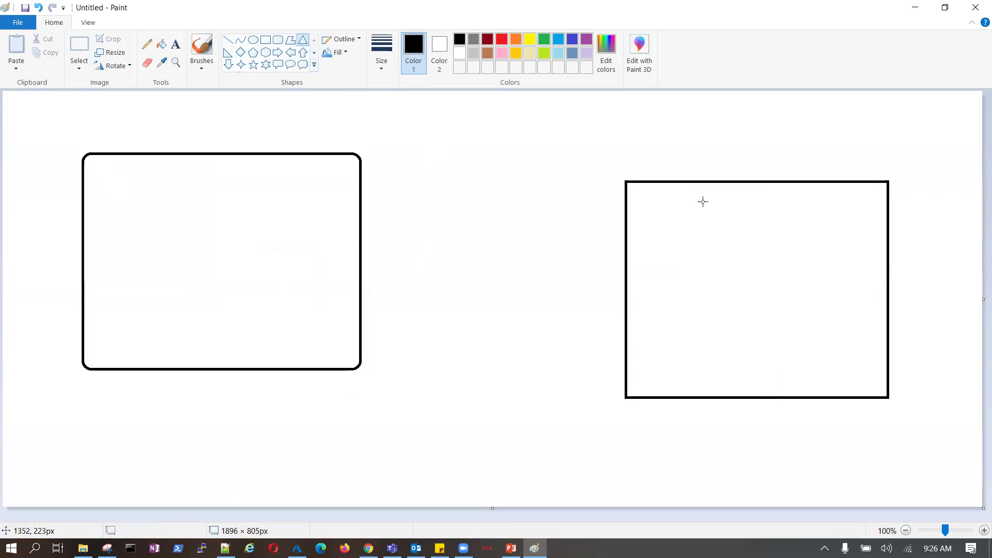
drag(702, 199, 803, 287)
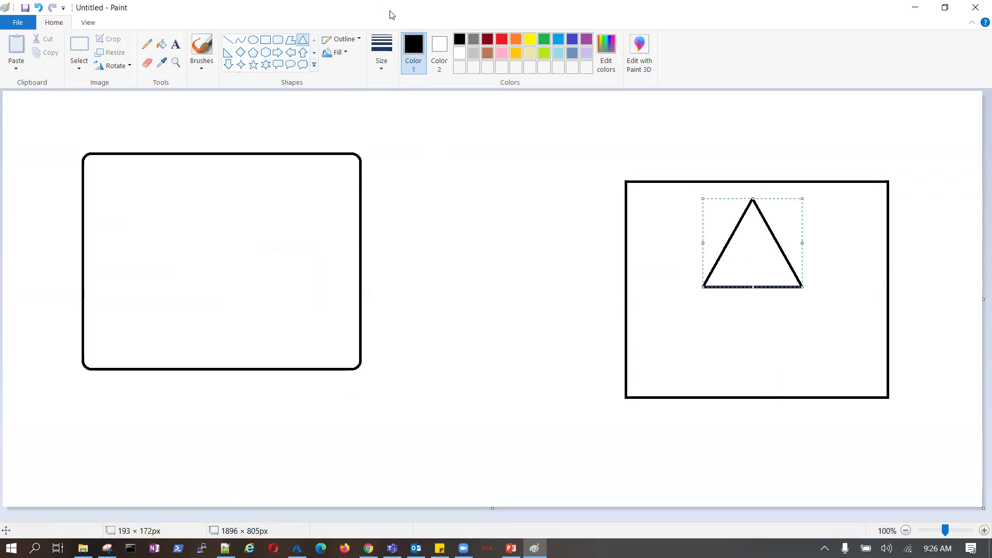
click(486, 41)
click(303, 40)
drag(105, 188, 200, 294)
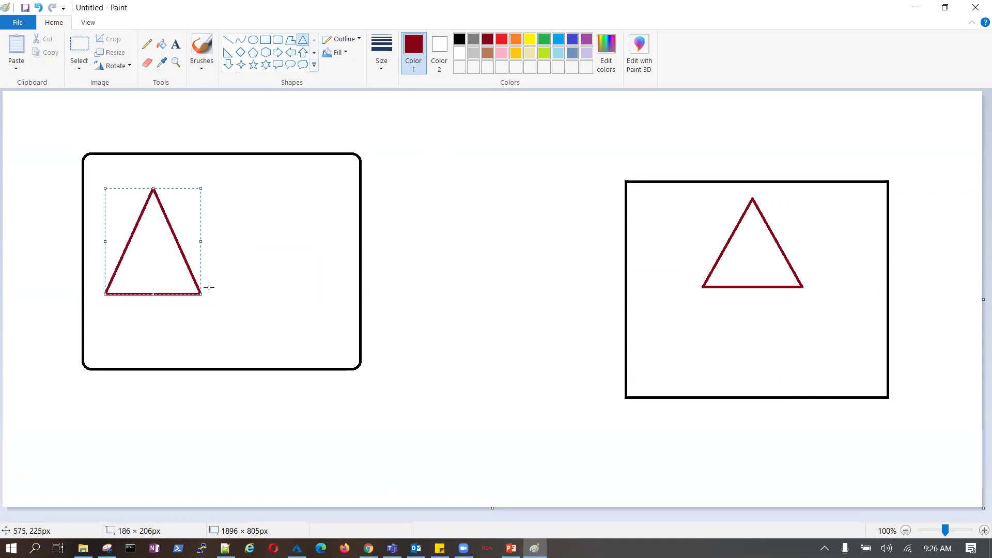
click(501, 41)
click(426, 326)
click(146, 44)
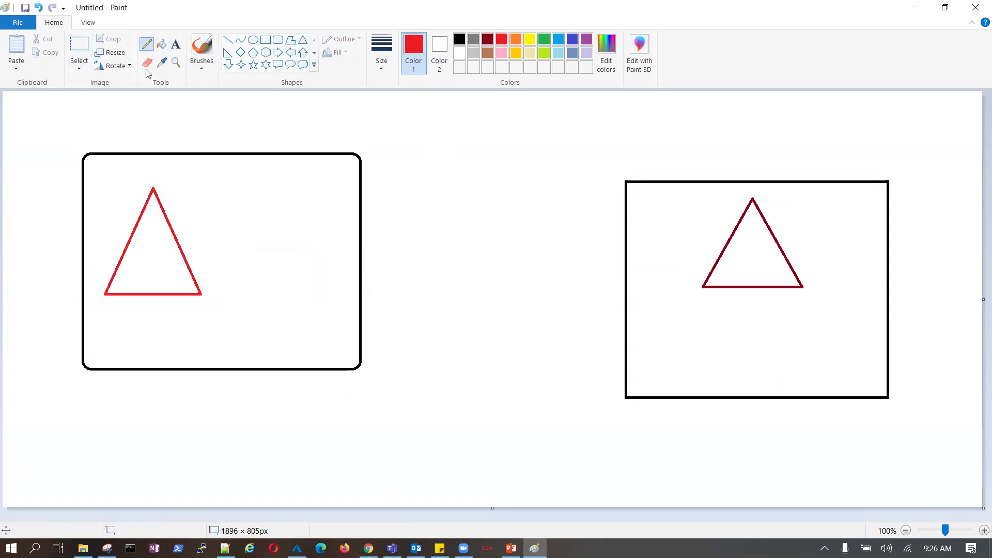
Write 100 in the red triangle, draw an arrowed line between the boxes, and label the dark red triangle.
mouse_move(129, 260)
mouse_down()
mouse_move(134, 275)
mouse_move(154, 267)
mouse_up()
mouse_move(361, 254)
mouse_down()
mouse_move(641, 256)
mouse_move(620, 266)
mouse_up()
drag(380, 241, 357, 258)
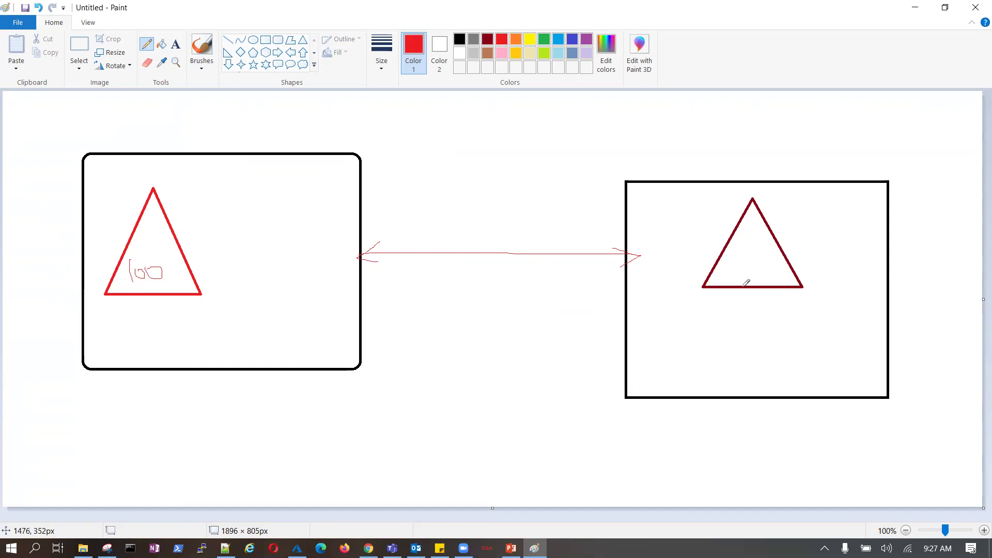
mouse_move(788, 218)
mouse_down()
mouse_move(787, 236)
mouse_move(802, 214)
mouse_move(853, 235)
mouse_move(862, 223)
mouse_up()
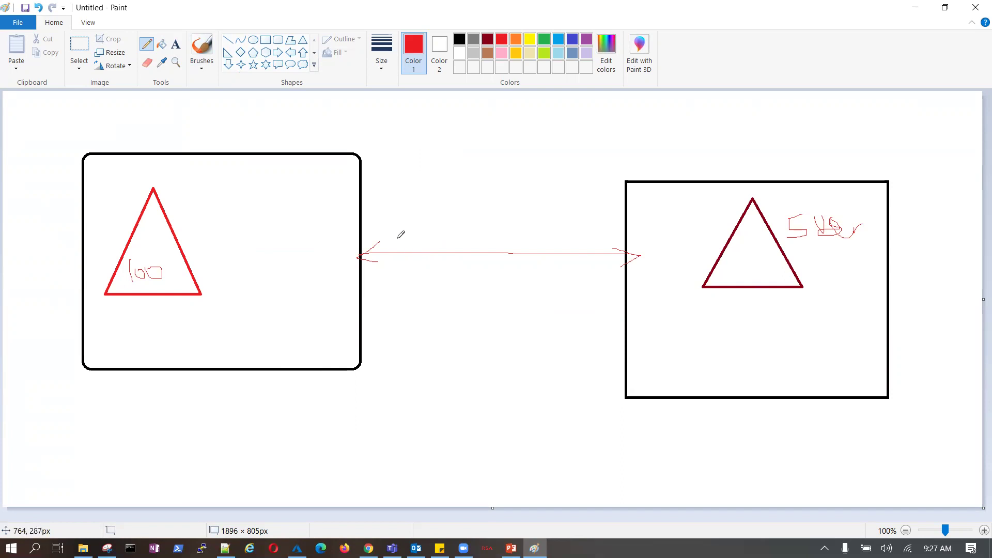
Loop the connecting arrow, add an arrow to the red triangle, and draw a labelled line below the right triangle.
mouse_move(396, 232)
mouse_down()
mouse_move(352, 240)
mouse_move(394, 275)
mouse_move(642, 272)
mouse_move(638, 239)
mouse_move(393, 231)
mouse_up()
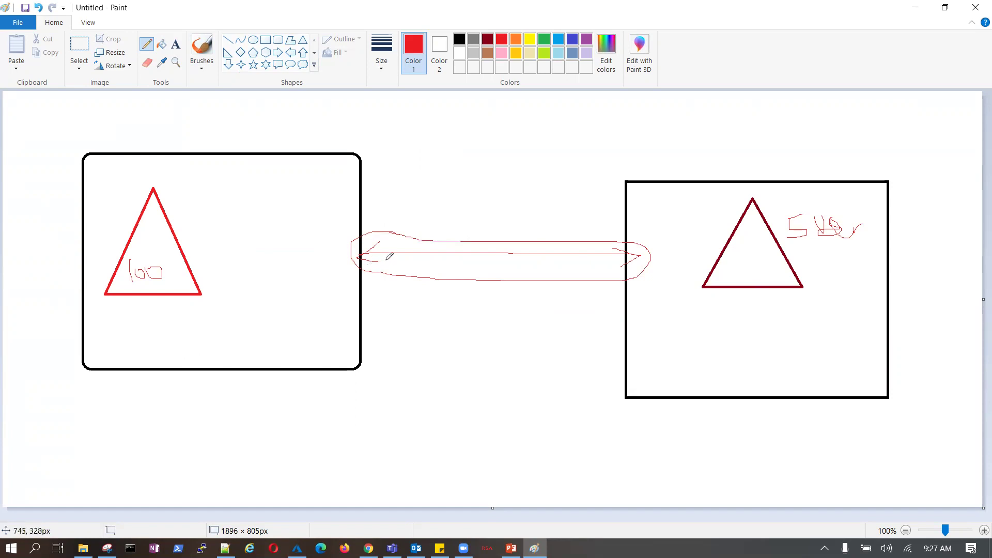
mouse_move(394, 241)
mouse_down()
mouse_move(284, 239)
mouse_move(191, 256)
mouse_up()
drag(190, 259, 203, 259)
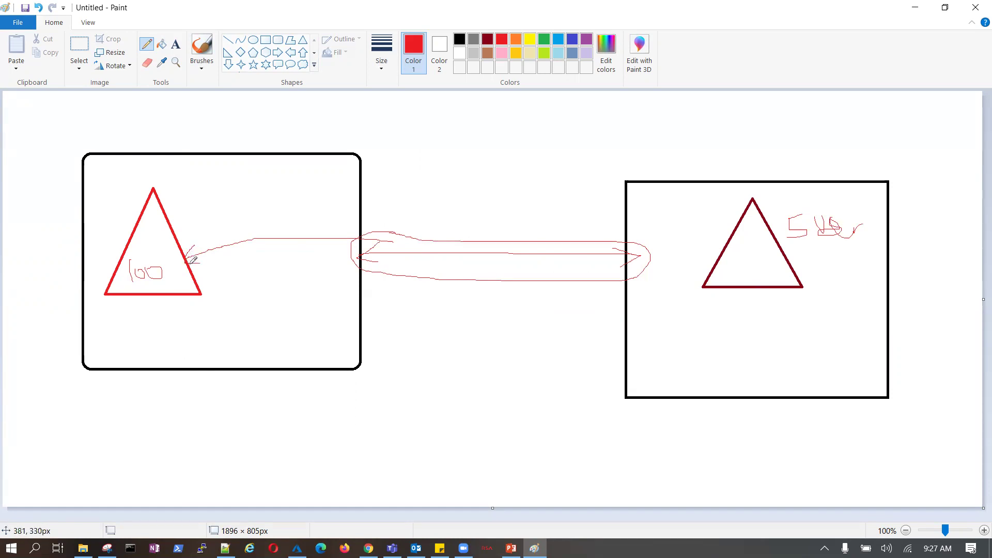
mouse_move(186, 228)
mouse_down()
mouse_move(183, 204)
mouse_move(209, 221)
mouse_move(284, 207)
mouse_move(307, 222)
mouse_up()
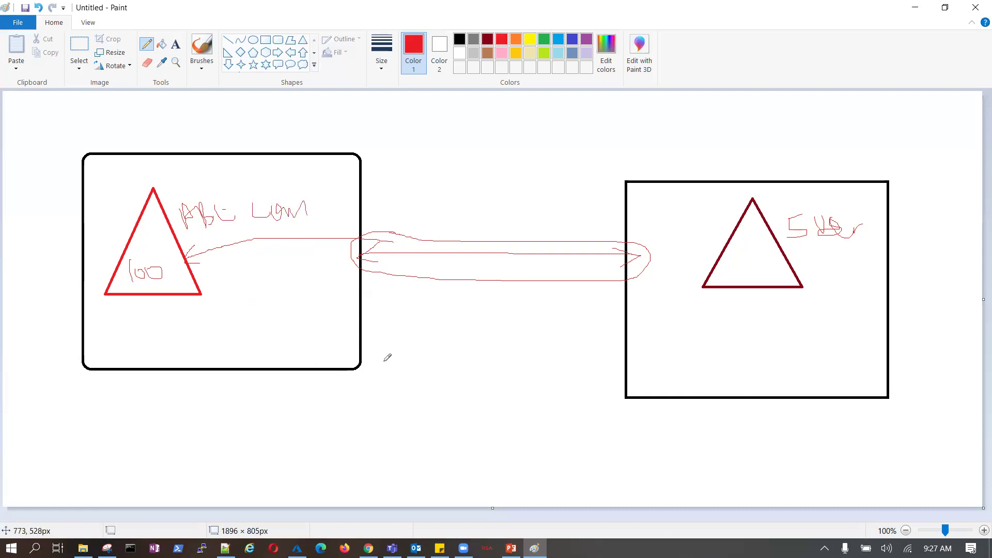
mouse_move(760, 273)
mouse_down()
mouse_move(759, 353)
mouse_move(814, 348)
mouse_up()
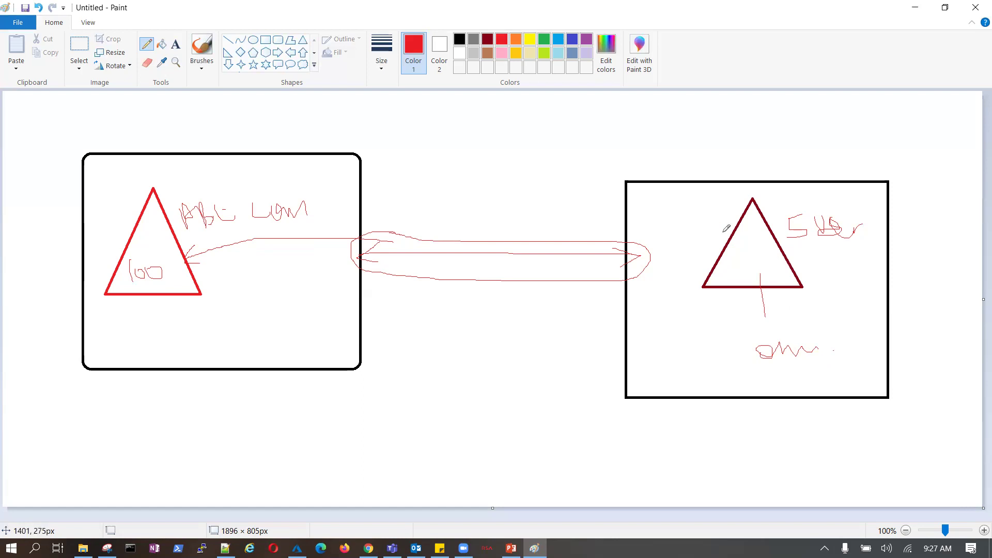
Add a circled label above the right box with a leader line, a tick, and a rough triangle below.
drag(736, 246, 687, 161)
mouse_move(609, 126)
mouse_down()
mouse_move(634, 155)
mouse_move(655, 136)
mouse_move(668, 145)
mouse_move(709, 139)
mouse_move(719, 123)
mouse_move(778, 149)
mouse_move(862, 130)
mouse_up()
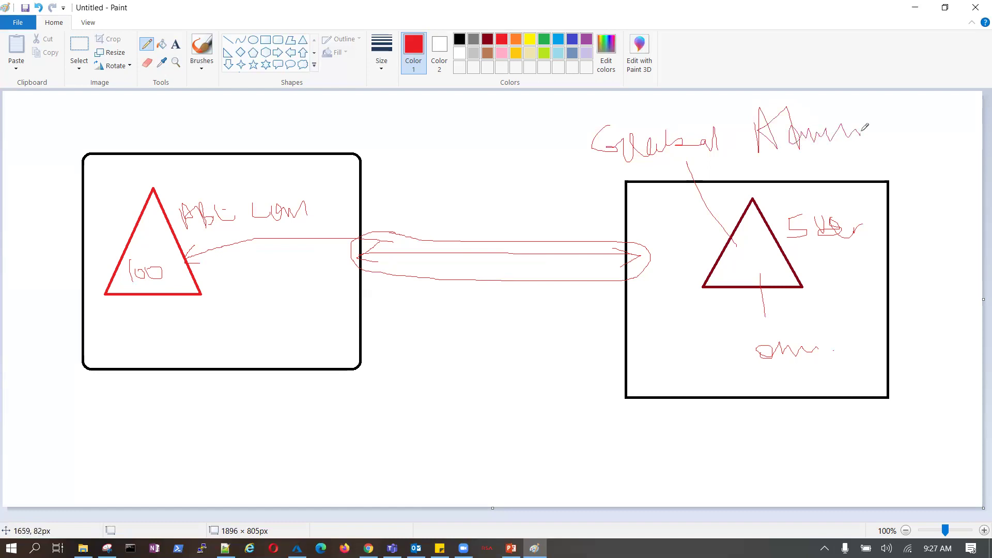
mouse_move(590, 149)
mouse_down()
mouse_move(744, 114)
mouse_move(872, 132)
mouse_move(650, 160)
mouse_move(601, 153)
mouse_up()
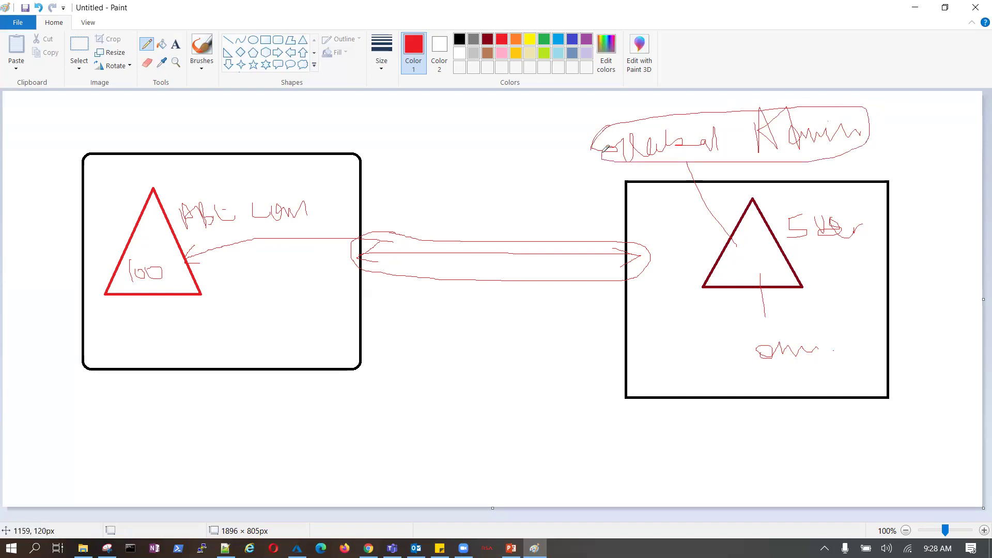
drag(731, 213, 744, 226)
mouse_move(768, 435)
mouse_down()
mouse_move(827, 465)
mouse_move(759, 435)
mouse_move(771, 429)
mouse_up()
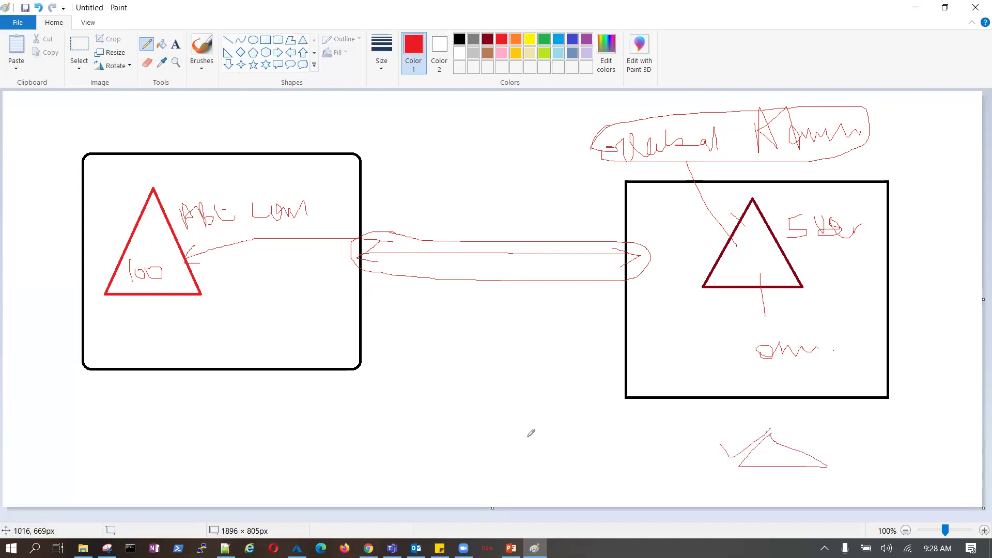
Write a note by the red triangle, a top-centre label with note and curved connector, and a small 5.
mouse_move(120, 221)
mouse_down()
mouse_move(171, 172)
mouse_move(187, 185)
mouse_move(256, 169)
mouse_up()
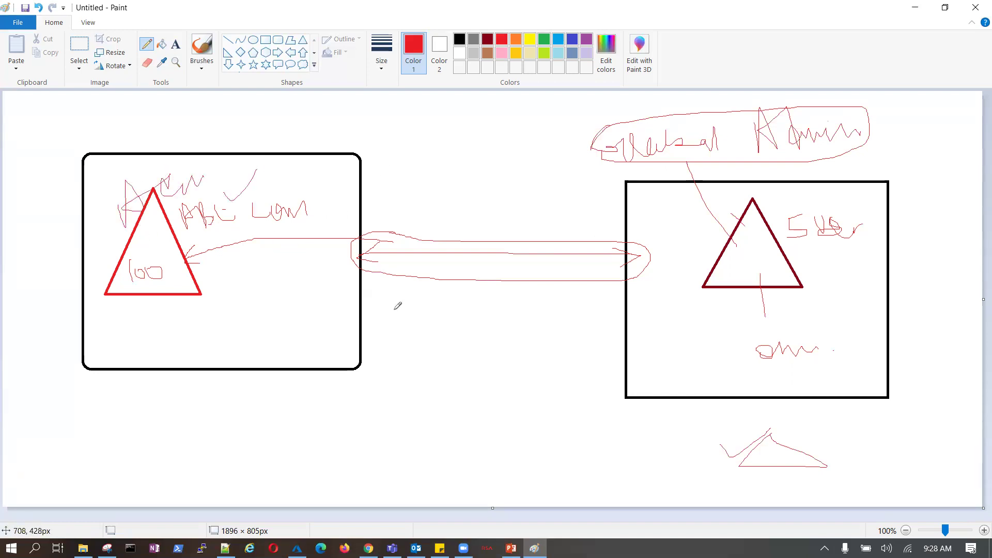
mouse_move(381, 95)
mouse_down()
mouse_move(393, 157)
mouse_move(423, 175)
mouse_move(439, 147)
mouse_move(509, 138)
mouse_up()
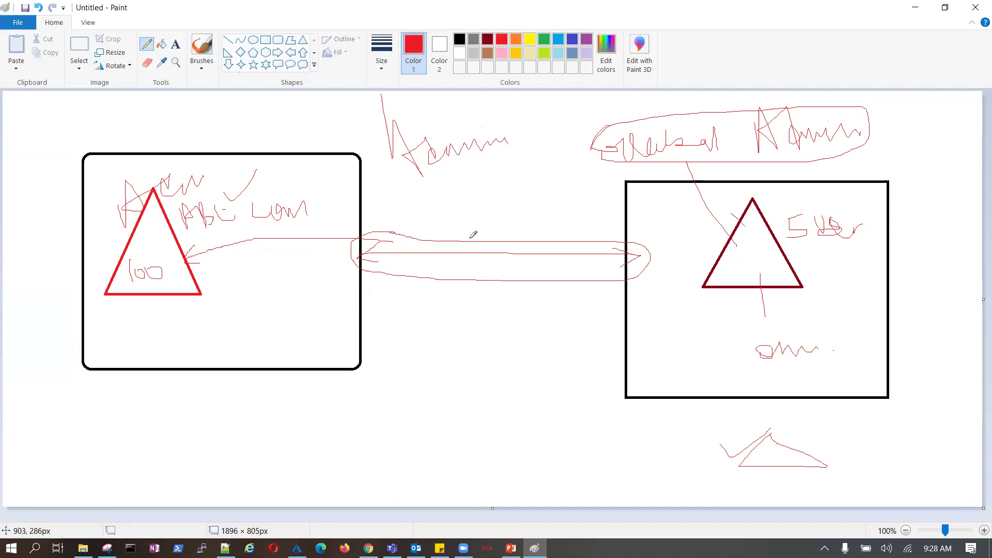
mouse_move(469, 239)
mouse_down()
mouse_move(463, 221)
mouse_move(345, 214)
mouse_up()
mouse_move(292, 221)
mouse_down()
mouse_move(292, 238)
mouse_move(316, 228)
mouse_up()
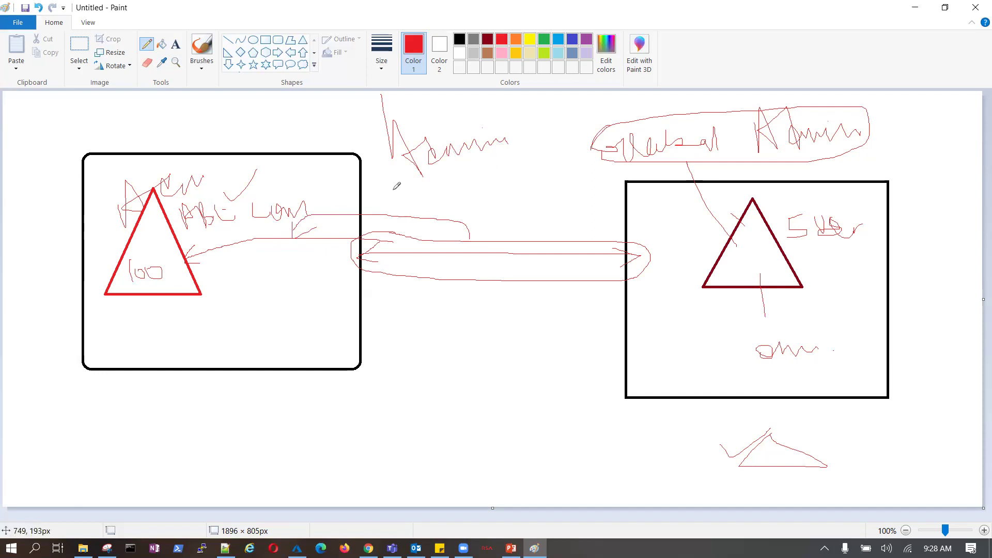
drag(296, 172, 319, 165)
mouse_move(393, 166)
mouse_down()
mouse_move(390, 192)
mouse_move(401, 204)
mouse_move(475, 192)
mouse_up()
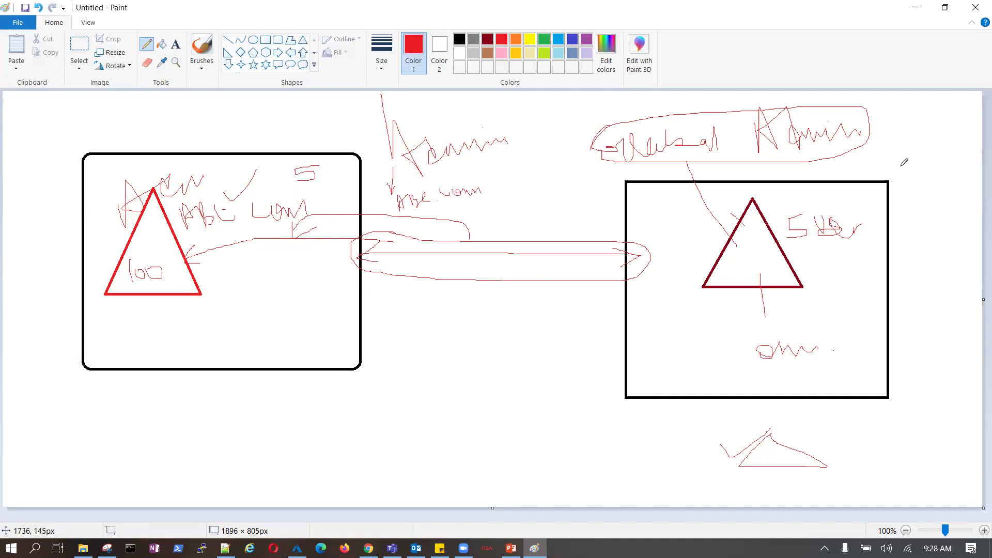
Add labels inside the right box and a double-headed arrow linking the top annotation to it.
mouse_move(894, 142)
mouse_down()
mouse_move(903, 151)
mouse_move(890, 165)
mouse_move(915, 151)
mouse_move(940, 155)
mouse_move(948, 194)
mouse_up()
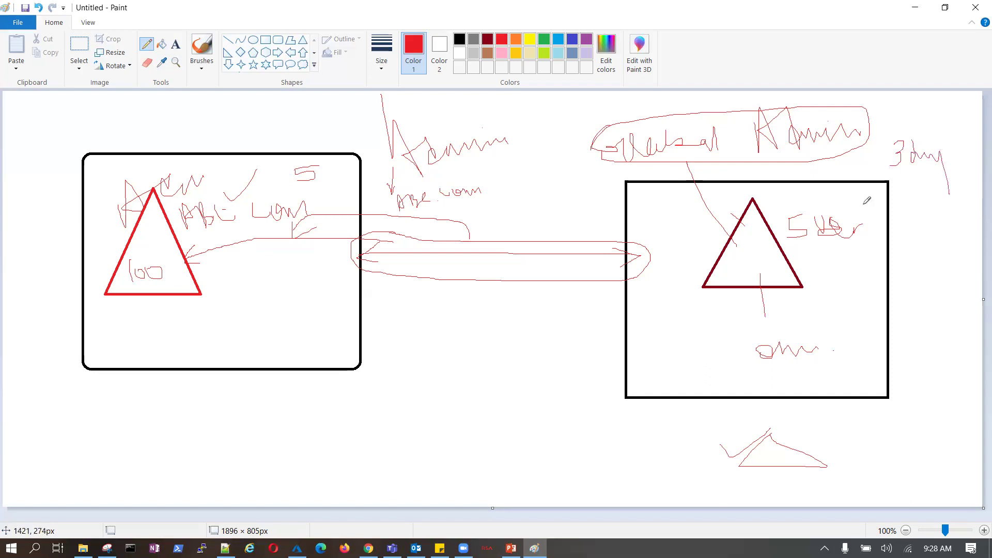
drag(538, 232, 725, 232)
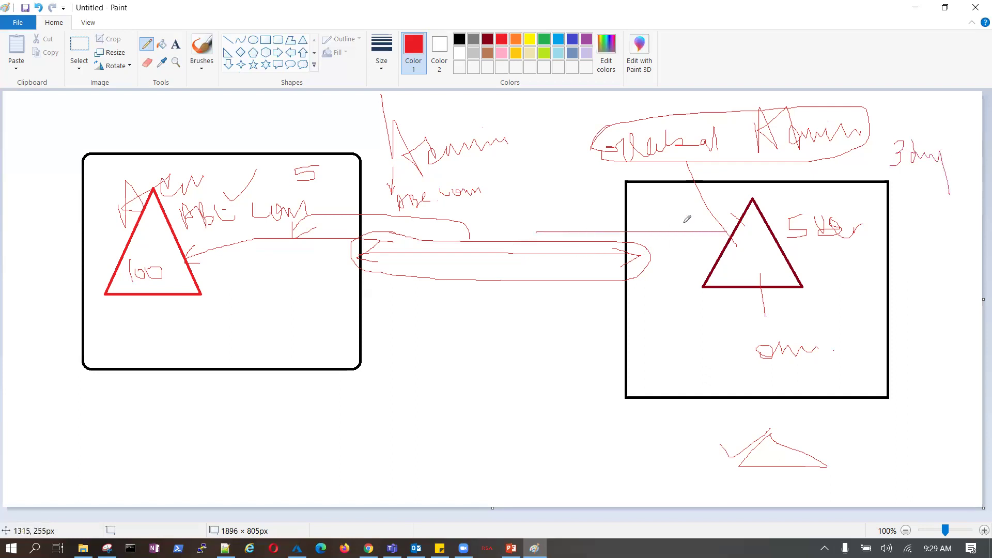
mouse_move(656, 196)
mouse_down()
mouse_move(659, 211)
mouse_move(671, 204)
mouse_move(673, 216)
mouse_move(702, 191)
mouse_move(707, 207)
mouse_up()
mouse_move(648, 240)
mouse_down()
mouse_move(667, 236)
mouse_move(674, 250)
mouse_move(700, 235)
mouse_move(704, 247)
mouse_up()
mouse_move(494, 190)
mouse_down()
mouse_move(648, 198)
mouse_move(641, 206)
mouse_up()
drag(501, 187, 519, 204)
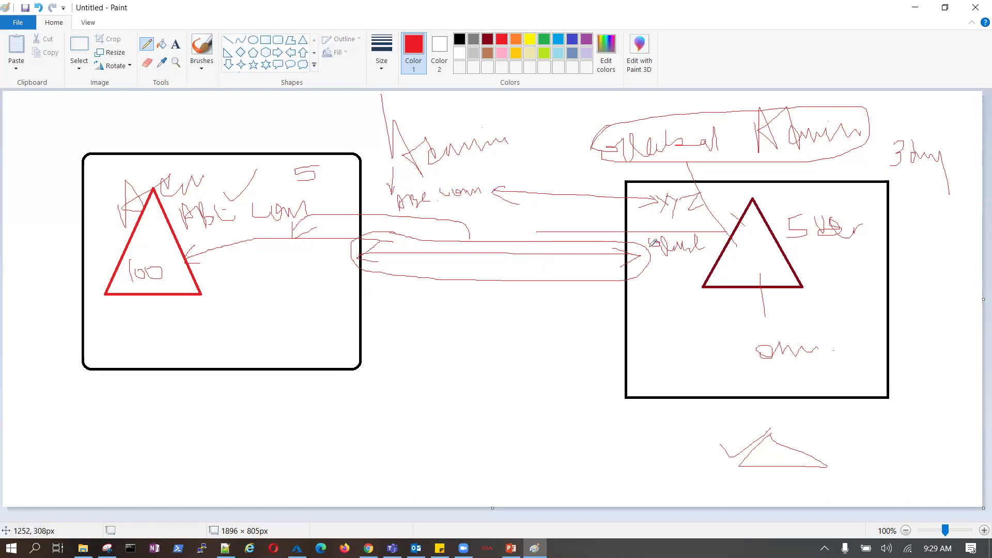
drag(398, 211, 491, 192)
drag(660, 218, 714, 213)
Below the boxes, draw an arrow, write a 5 beside it, and add a circled STD note.
mouse_move(447, 391)
mouse_down()
mouse_move(447, 409)
mouse_move(455, 404)
mouse_up()
drag(455, 391, 462, 391)
key(ctrl+z)
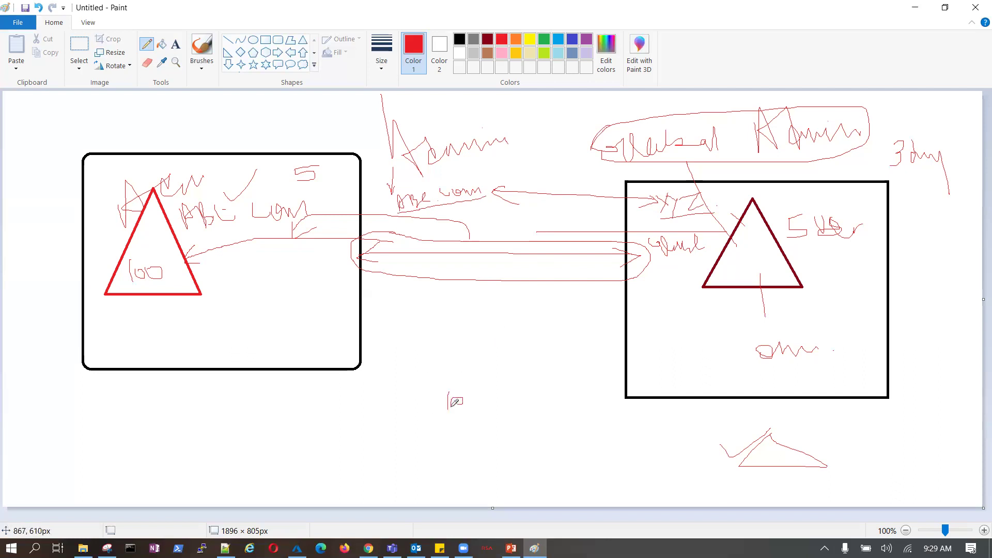
drag(426, 348, 452, 385)
mouse_move(499, 370)
mouse_down()
mouse_move(508, 387)
mouse_move(492, 393)
mouse_up()
mouse_move(501, 370)
mouse_down()
mouse_move(525, 393)
mouse_move(543, 374)
mouse_move(528, 391)
mouse_up()
mouse_move(476, 423)
mouse_down()
mouse_move(565, 399)
mouse_move(550, 358)
mouse_move(485, 399)
mouse_move(562, 369)
mouse_up()
mouse_move(422, 367)
mouse_down()
mouse_move(421, 356)
mouse_move(472, 338)
mouse_move(505, 362)
mouse_up()
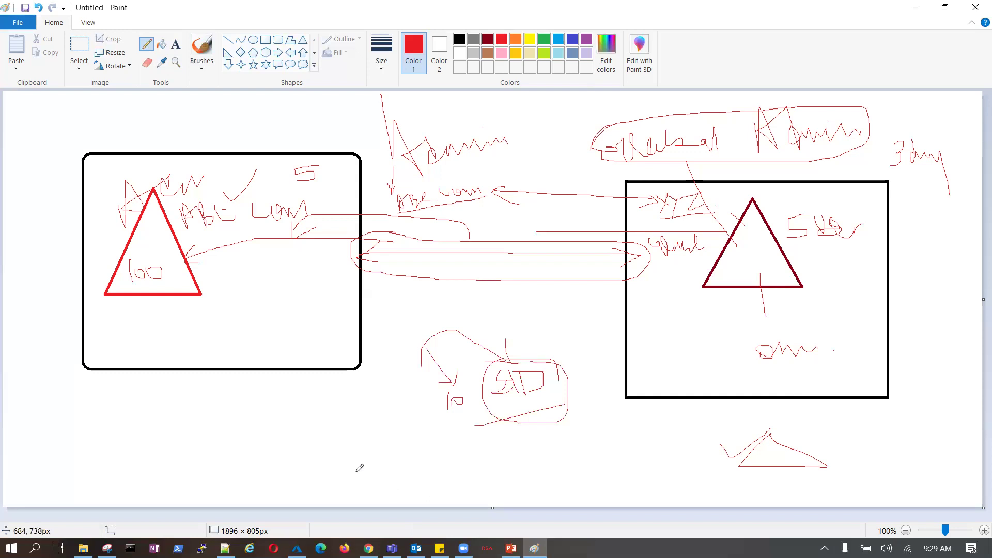
Draw red curves and underlines in both boxes and write the OnPrem label below the left triangle.
drag(591, 209, 625, 197)
mouse_move(339, 183)
mouse_down()
mouse_move(377, 203)
mouse_move(427, 200)
mouse_up()
mouse_move(694, 268)
mouse_down()
mouse_move(694, 311)
mouse_move(666, 323)
mouse_move(698, 315)
mouse_move(716, 327)
mouse_move(828, 329)
mouse_up()
drag(672, 347, 855, 335)
drag(196, 231, 353, 225)
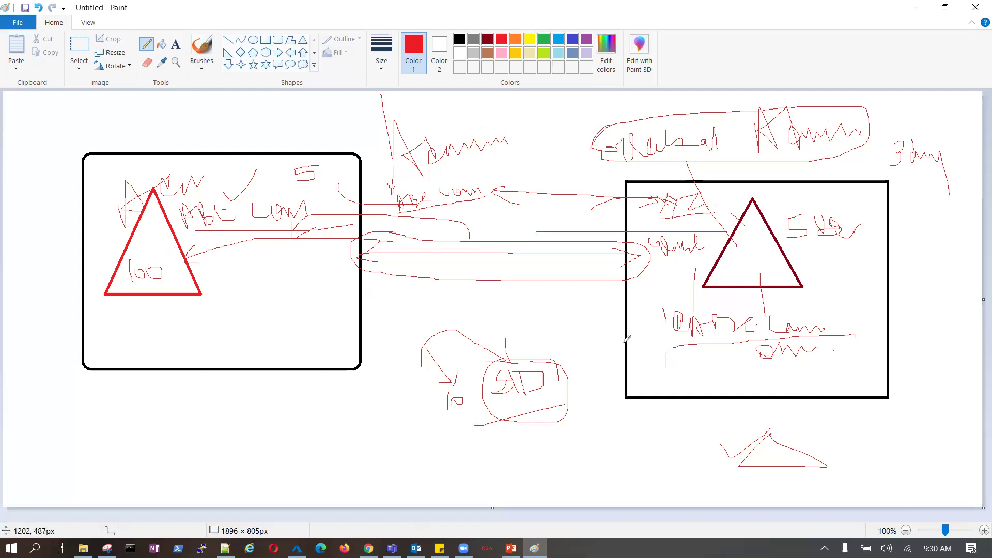
mouse_move(134, 331)
mouse_down()
mouse_move(155, 340)
mouse_move(191, 326)
mouse_move(211, 345)
mouse_move(206, 336)
mouse_move(267, 343)
mouse_up()
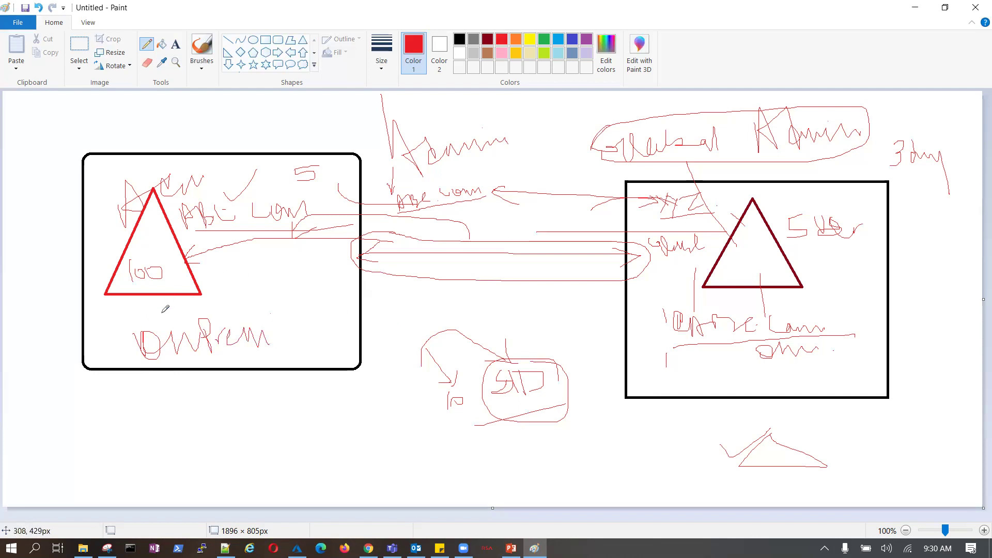
Draw connectors from the left box, loop the double arrow, and add a long line joining both boxes.
drag(162, 312, 258, 272)
drag(186, 229, 296, 233)
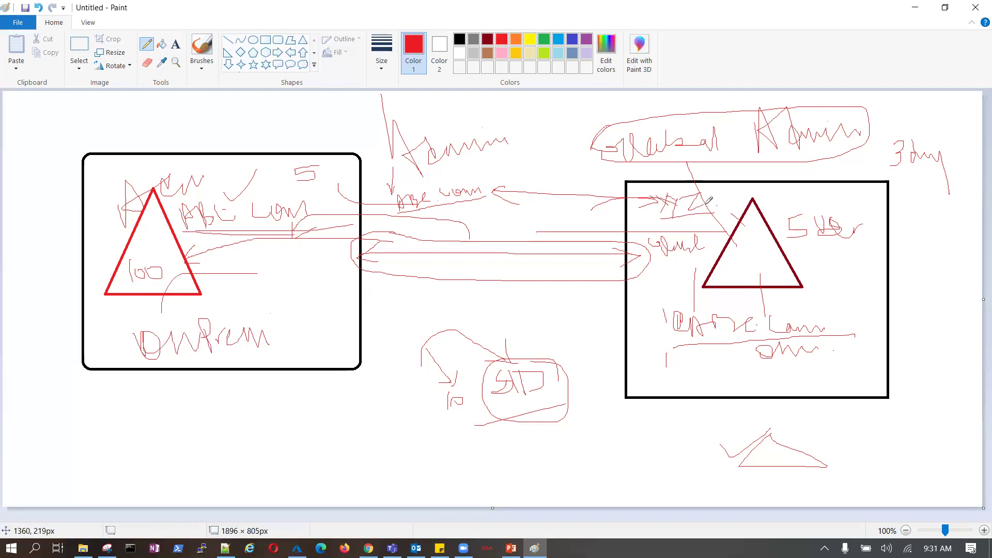
mouse_move(735, 318)
mouse_down()
mouse_move(734, 293)
mouse_move(744, 301)
mouse_up()
mouse_move(610, 237)
mouse_down()
mouse_move(367, 231)
mouse_move(356, 279)
mouse_move(581, 296)
mouse_move(668, 238)
mouse_move(361, 230)
mouse_move(355, 266)
mouse_move(406, 289)
mouse_up()
mouse_move(268, 318)
mouse_down()
mouse_move(283, 279)
mouse_move(616, 265)
mouse_move(602, 272)
mouse_up()
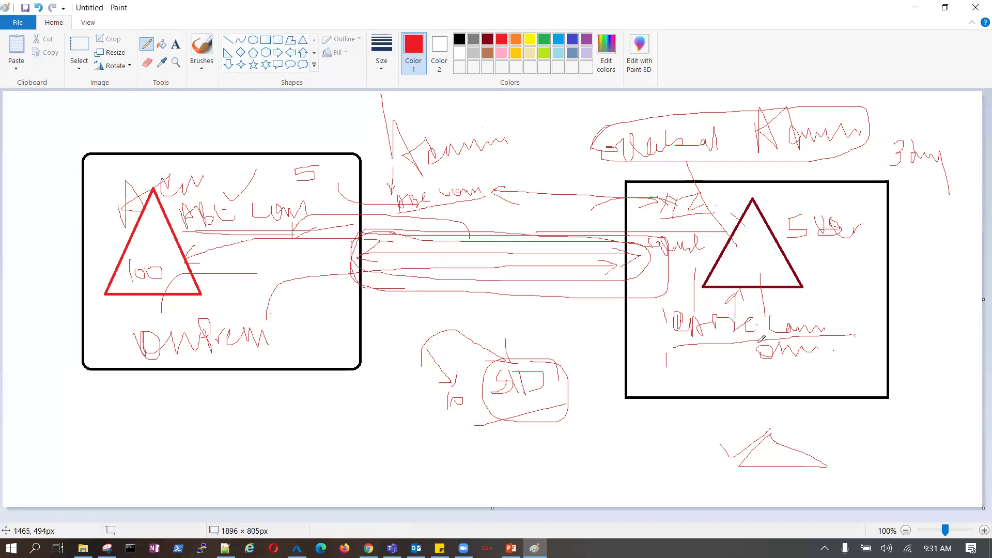
Mark the right box, write a short label beside the dark red triangle, and draw an arrow inside it.
mouse_move(667, 351)
mouse_down()
mouse_move(663, 367)
mouse_move(669, 356)
mouse_up()
mouse_move(672, 313)
mouse_down()
mouse_move(657, 310)
mouse_move(672, 305)
mouse_up()
mouse_move(818, 295)
mouse_down()
mouse_move(827, 310)
mouse_move(841, 283)
mouse_move(843, 306)
mouse_move(868, 281)
mouse_move(876, 298)
mouse_up()
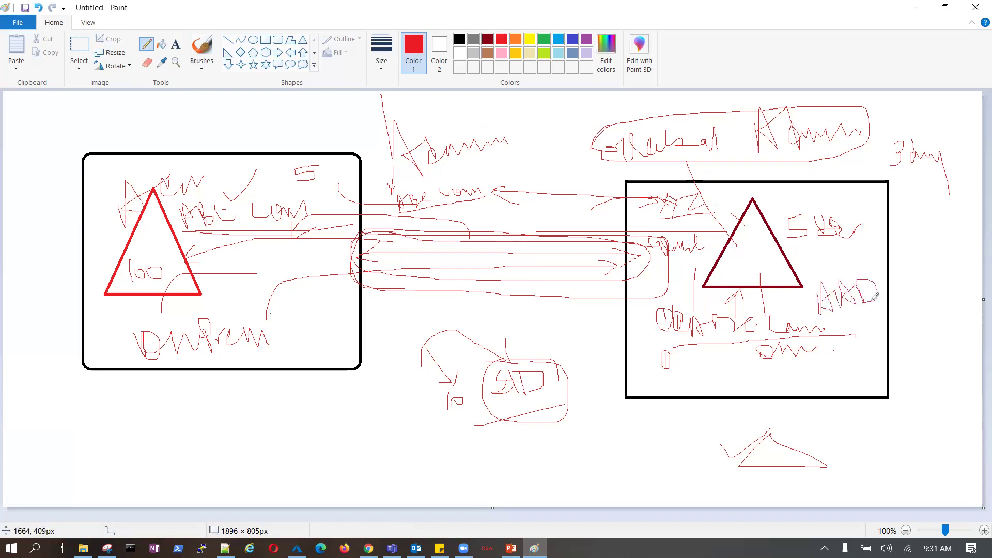
mouse_move(723, 268)
mouse_down()
mouse_move(753, 249)
mouse_move(744, 273)
mouse_up()
Close Paint without saving the diagram, then bring up Run from the Start menu to relaunch it.
click(975, 9)
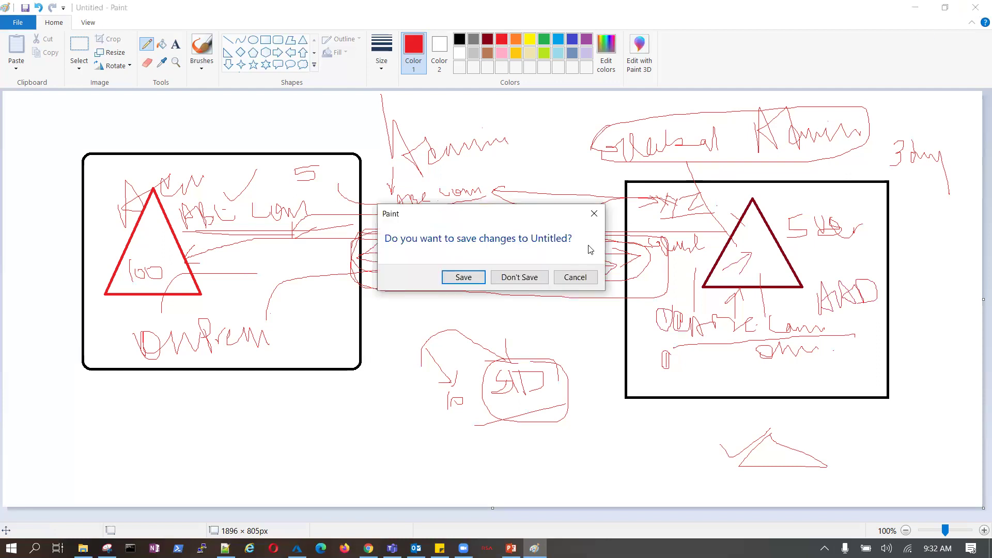
click(536, 279)
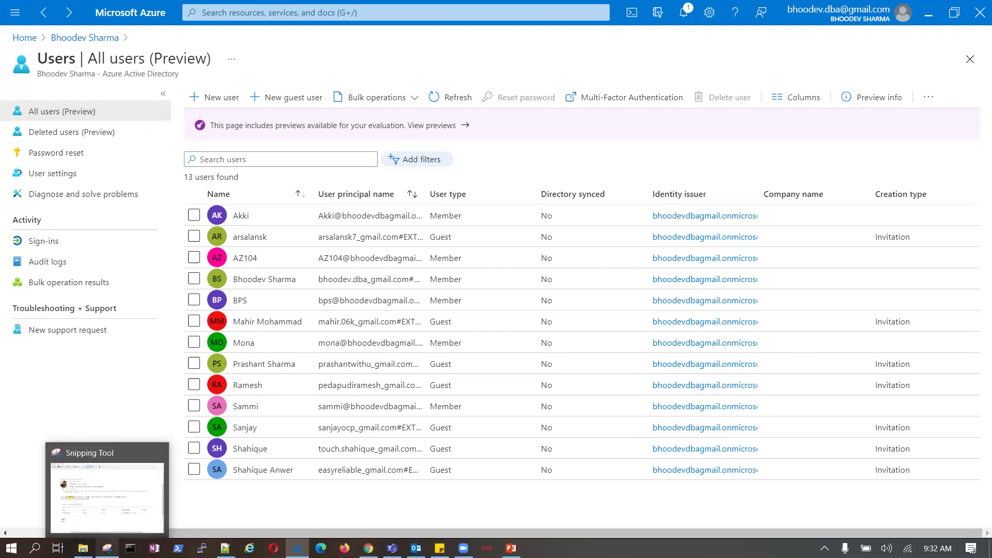
right_click(12, 548)
click(76, 488)
Relaunch Paint, draw a black rectangle in the upper middle, and pencil a label in its top-left corner.
click(117, 515)
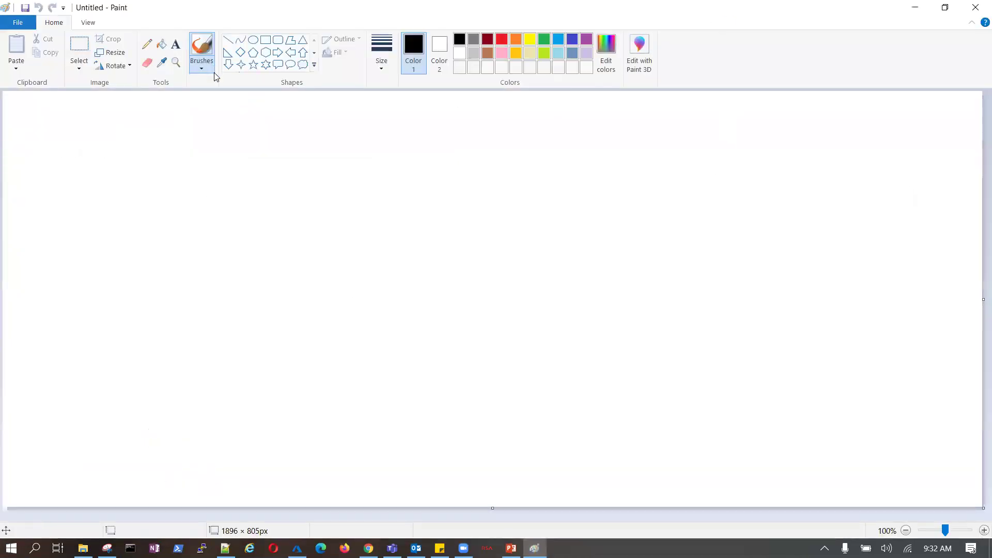
click(269, 41)
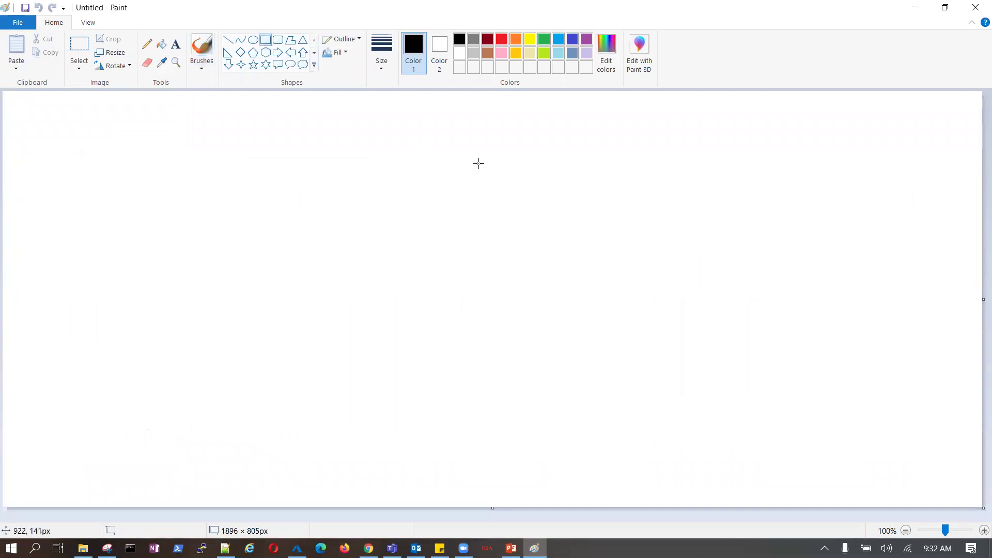
mouse_move(441, 133)
mouse_down()
mouse_move(525, 259)
mouse_move(640, 299)
mouse_move(752, 305)
mouse_up()
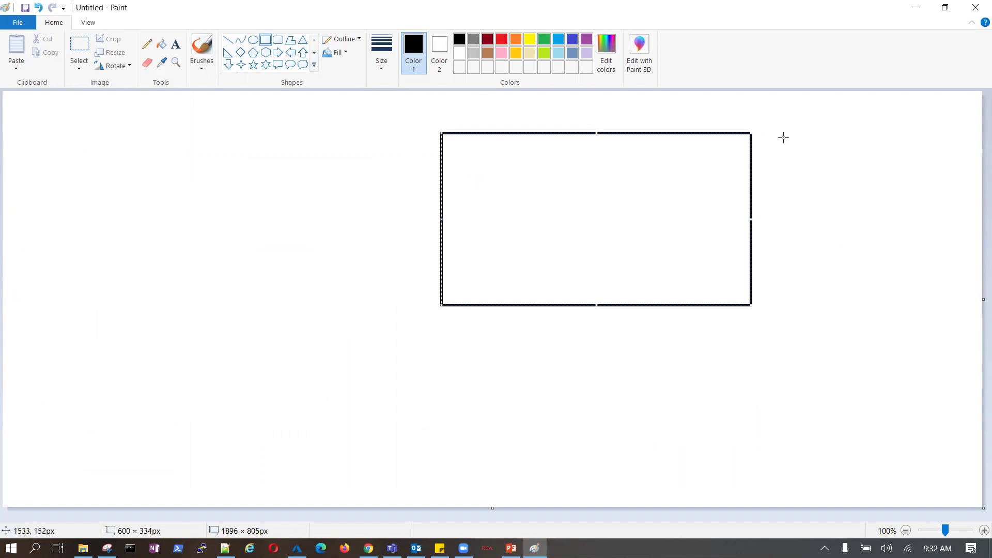
click(350, 210)
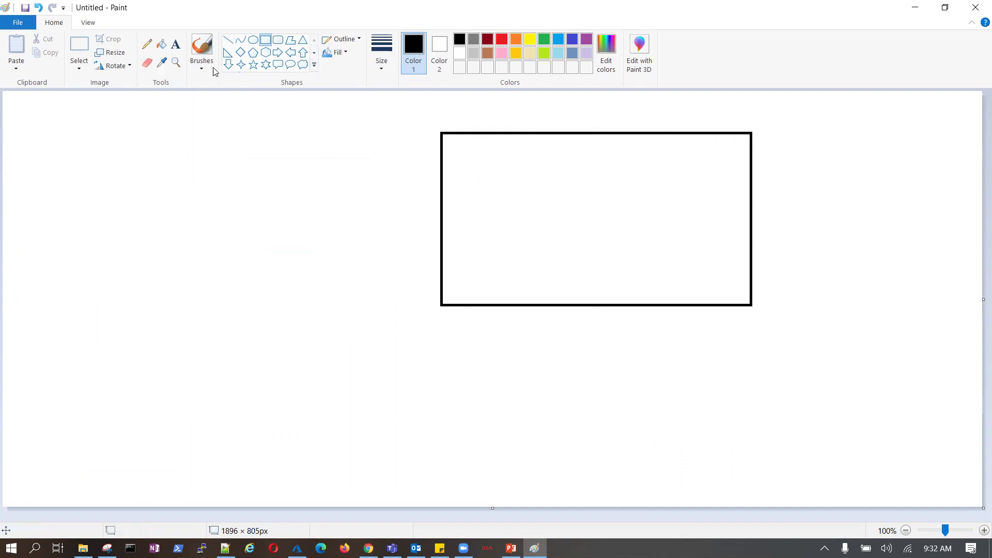
click(148, 50)
mouse_move(456, 169)
mouse_down()
mouse_move(467, 180)
mouse_move(502, 176)
mouse_move(515, 189)
mouse_up()
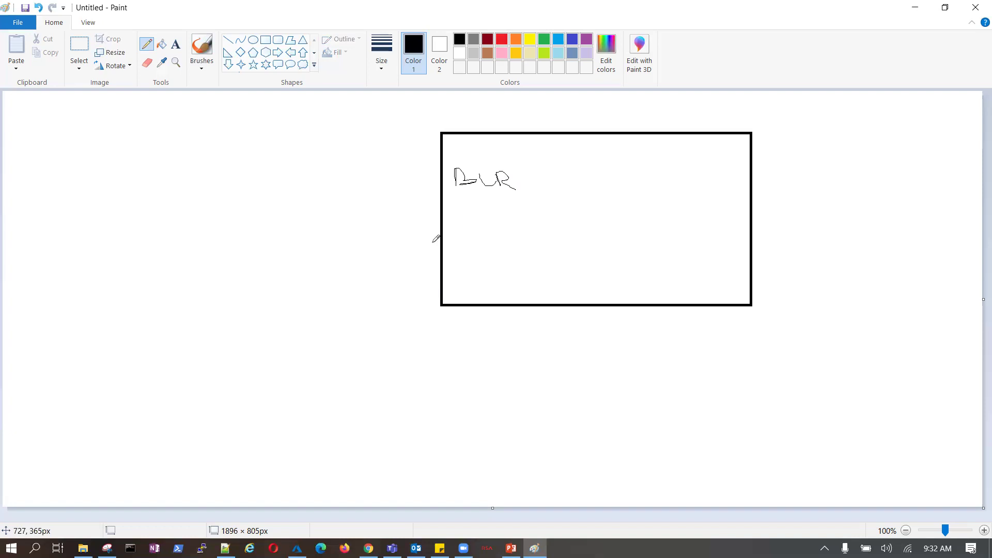
Draw a thought-bubble cloud at the top left with a pencil arrow linking it to the rectangle.
click(305, 63)
mouse_move(32, 126)
mouse_down()
mouse_move(78, 178)
mouse_move(188, 236)
mouse_move(229, 244)
mouse_up()
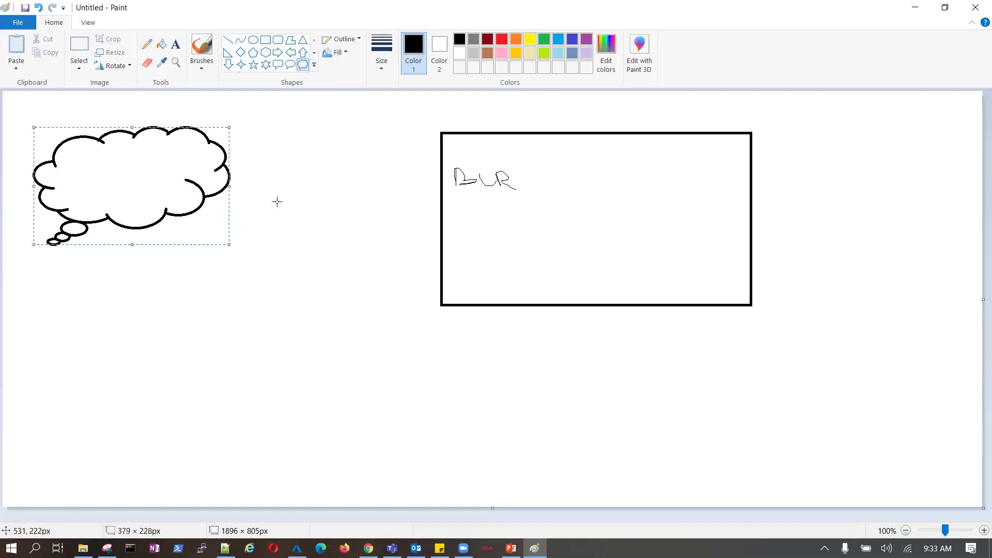
click(147, 45)
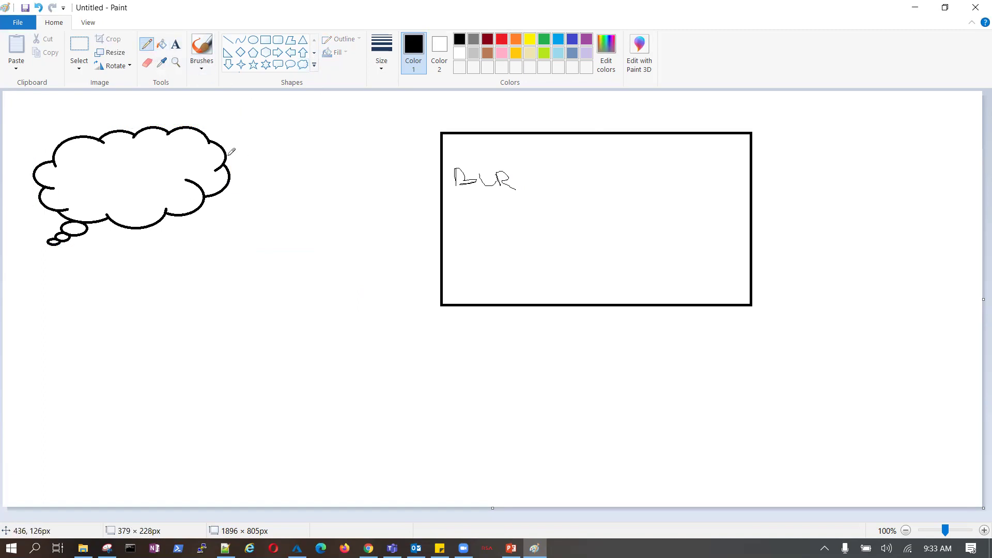
drag(229, 173, 449, 188)
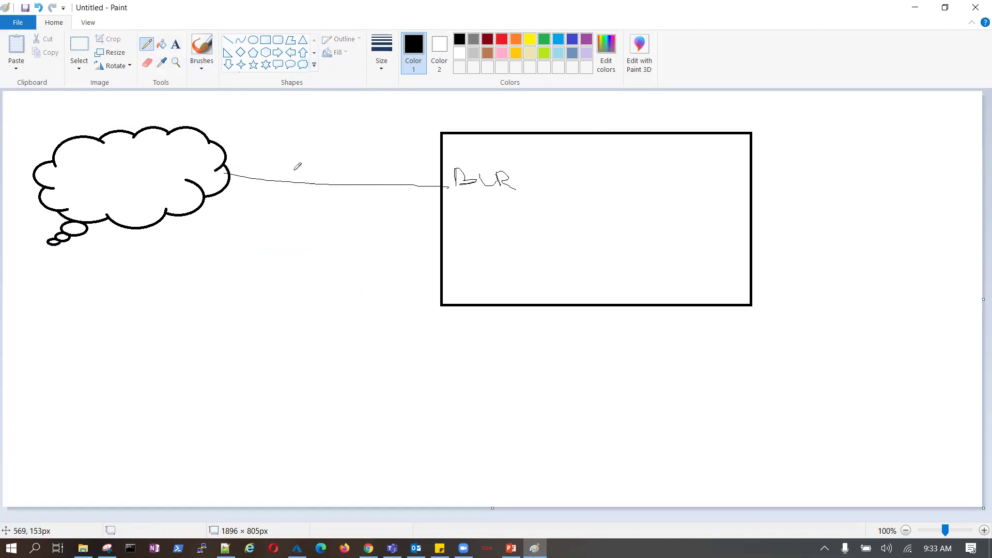
mouse_move(273, 169)
mouse_down()
mouse_move(236, 172)
mouse_move(249, 191)
mouse_up()
Box the label inside the rectangle, write Policy above it, and sketch an EV box at the bottom left.
mouse_move(455, 154)
mouse_down()
mouse_move(453, 203)
mouse_move(524, 192)
mouse_move(519, 150)
mouse_move(458, 154)
mouse_up()
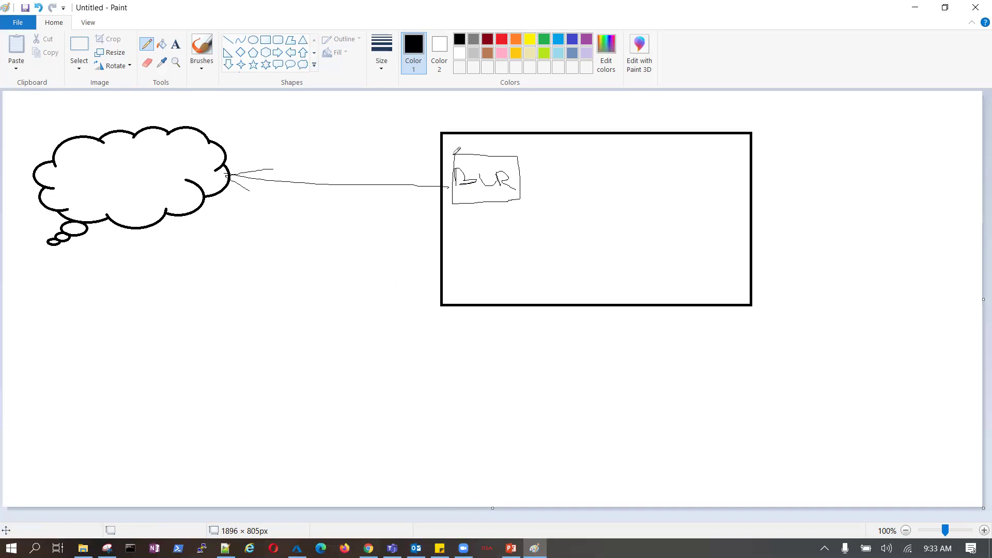
mouse_move(382, 146)
mouse_down()
mouse_move(422, 142)
mouse_move(451, 183)
mouse_up()
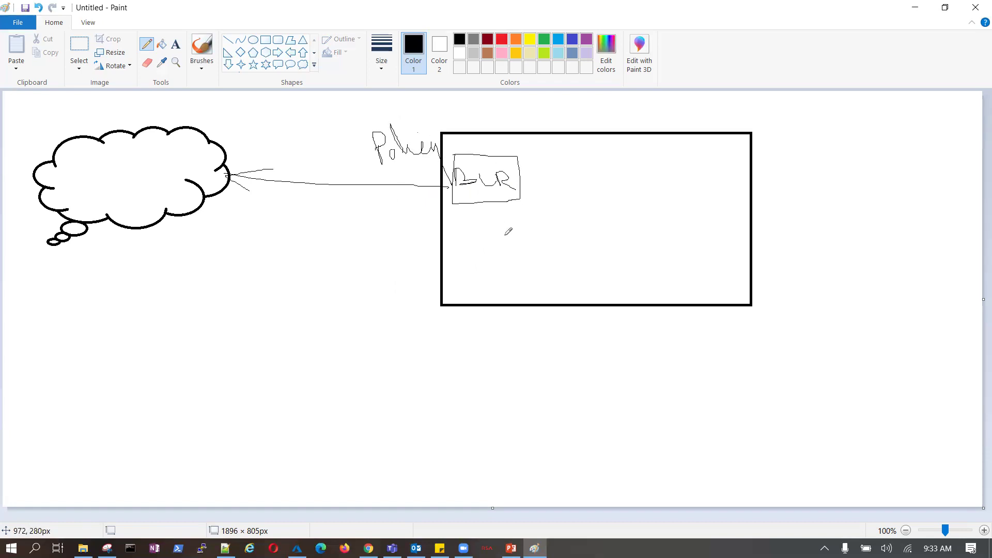
drag(119, 391, 113, 459)
mouse_move(119, 390)
mouse_down()
mouse_move(248, 389)
mouse_move(337, 481)
mouse_move(114, 459)
mouse_move(153, 454)
mouse_move(151, 431)
mouse_move(171, 427)
mouse_up()
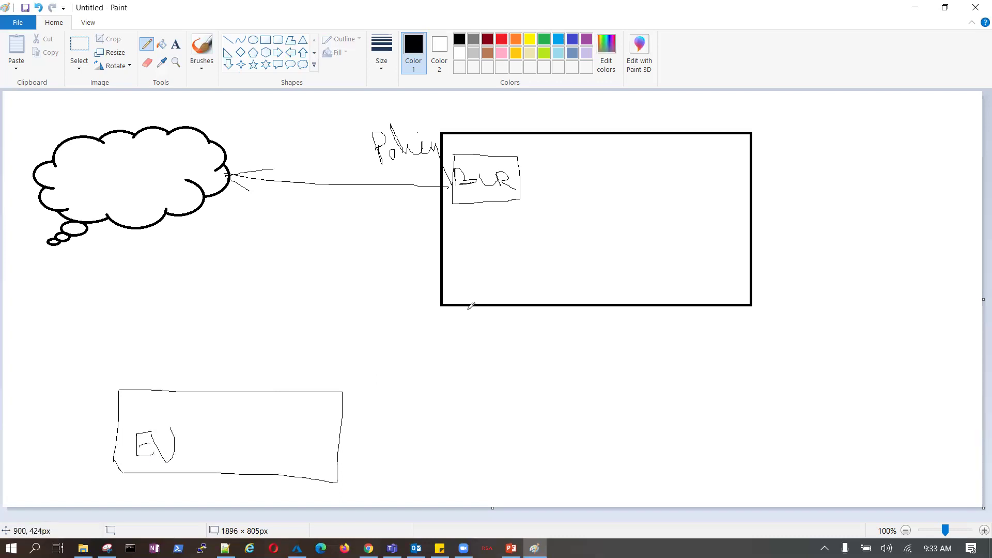
Draw arrows from the EV box to the boxed label and the cloud, and add CRM and 7AM notes.
mouse_move(219, 400)
mouse_down()
mouse_move(507, 238)
mouse_move(512, 221)
mouse_up()
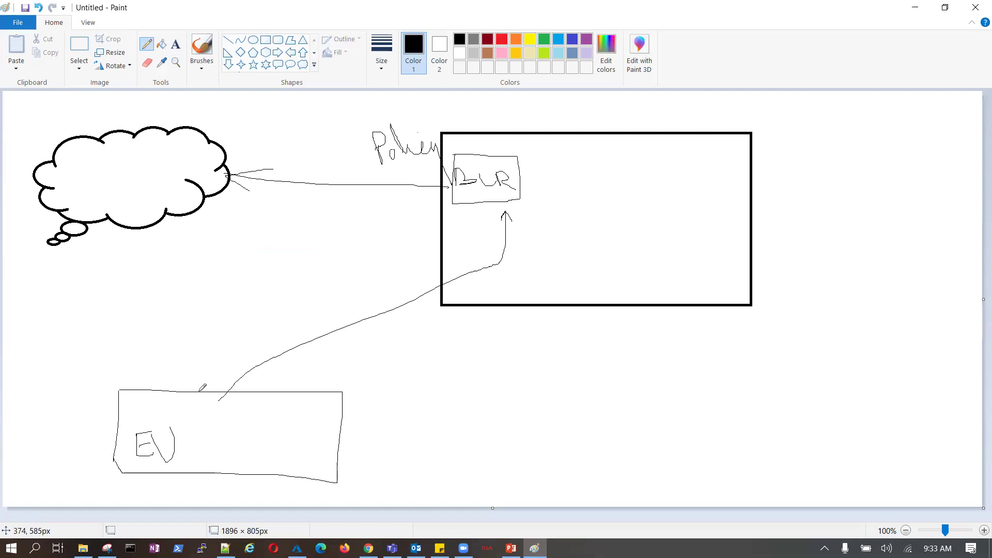
mouse_move(200, 416)
mouse_down()
mouse_move(182, 179)
mouse_move(190, 190)
mouse_up()
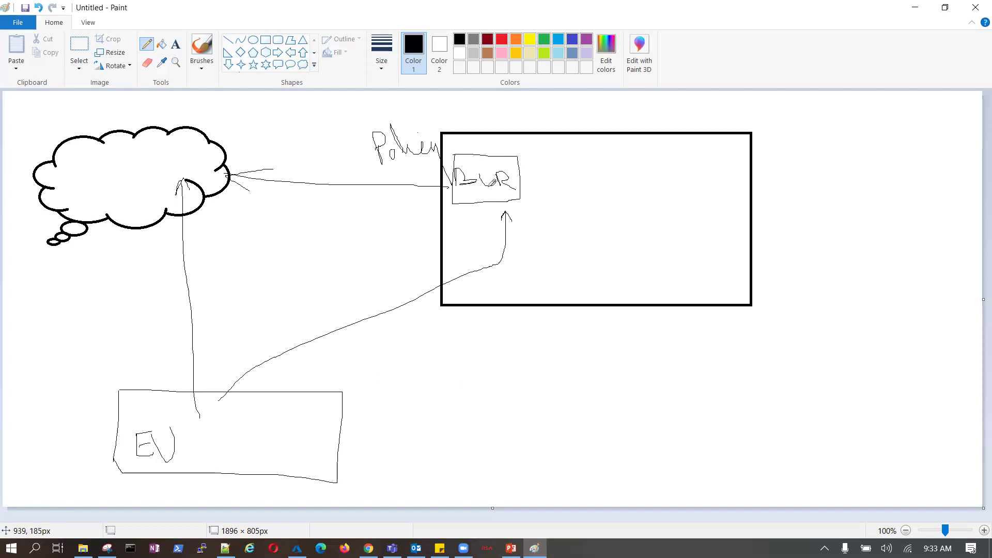
mouse_move(520, 175)
mouse_down()
mouse_move(574, 164)
mouse_move(584, 175)
mouse_move(620, 173)
mouse_move(599, 187)
mouse_move(618, 187)
mouse_up()
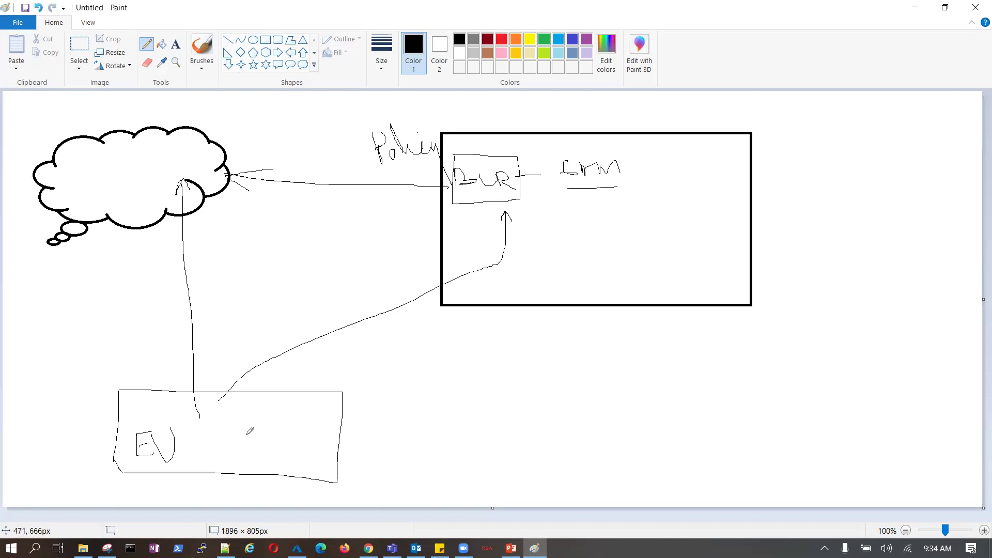
mouse_move(227, 428)
mouse_down()
mouse_move(240, 419)
mouse_move(244, 445)
mouse_move(289, 417)
mouse_move(296, 430)
mouse_move(288, 433)
mouse_up()
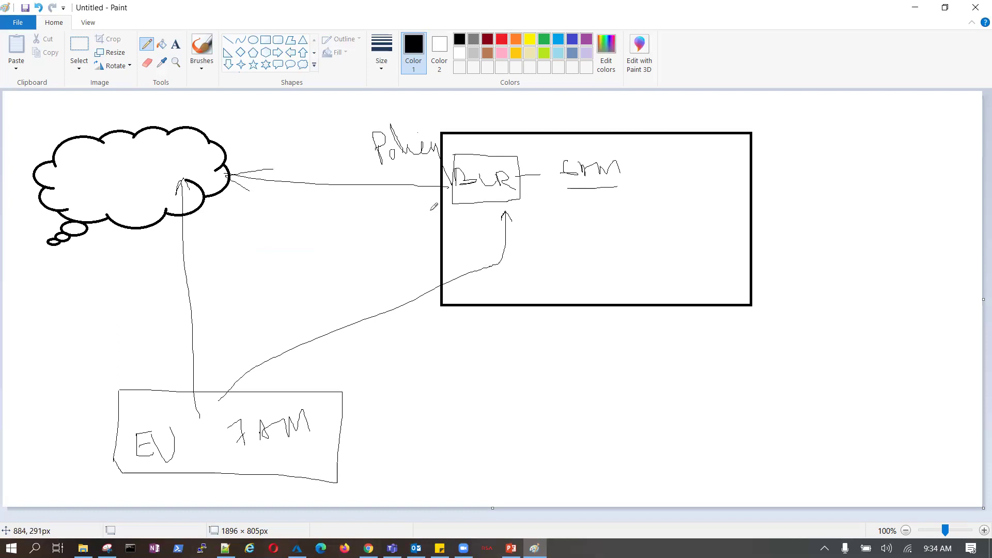
Retrace the label's box, underline Policy, and write and underline EXtrm to its left.
mouse_move(501, 186)
mouse_down()
mouse_move(523, 176)
mouse_move(512, 160)
mouse_move(471, 156)
mouse_move(448, 175)
mouse_move(462, 197)
mouse_move(518, 192)
mouse_move(517, 176)
mouse_up()
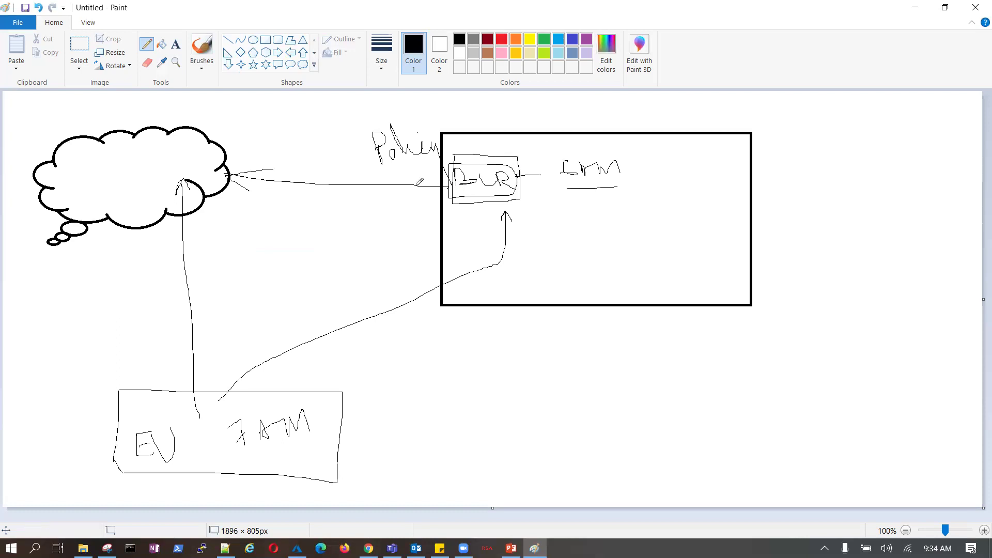
drag(388, 170, 429, 165)
drag(429, 165, 385, 170)
mouse_move(245, 136)
mouse_down()
mouse_move(253, 151)
mouse_move(265, 148)
mouse_move(254, 139)
mouse_move(269, 135)
mouse_move(280, 144)
mouse_move(269, 154)
mouse_move(305, 149)
mouse_move(314, 136)
mouse_move(322, 145)
mouse_up()
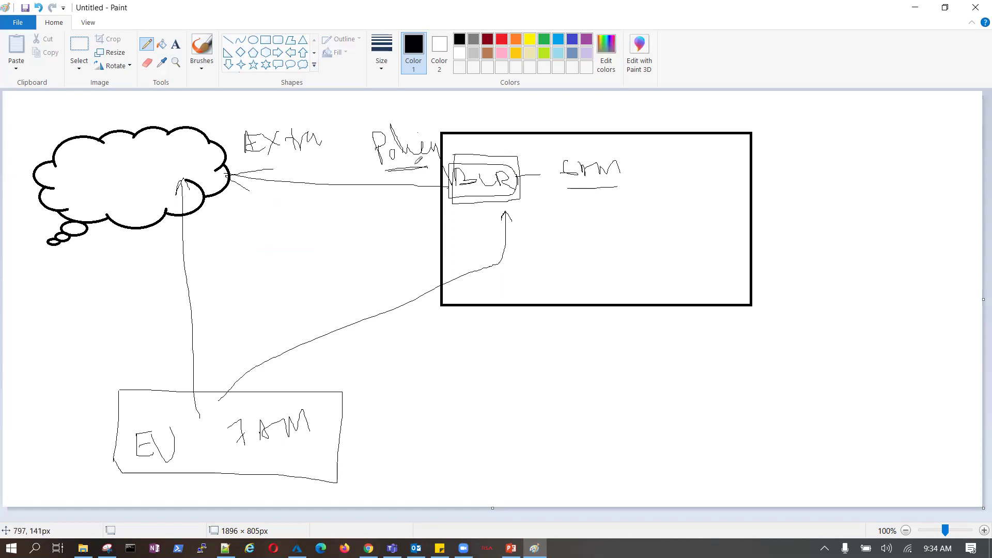
drag(258, 160, 334, 154)
Add a box inside the cloud, write IT and AML, and circle them along with the 7AM note.
drag(530, 350, 530, 386)
mouse_move(96, 159)
mouse_down()
mouse_move(184, 153)
mouse_move(200, 181)
mouse_move(108, 192)
mouse_move(98, 157)
mouse_up()
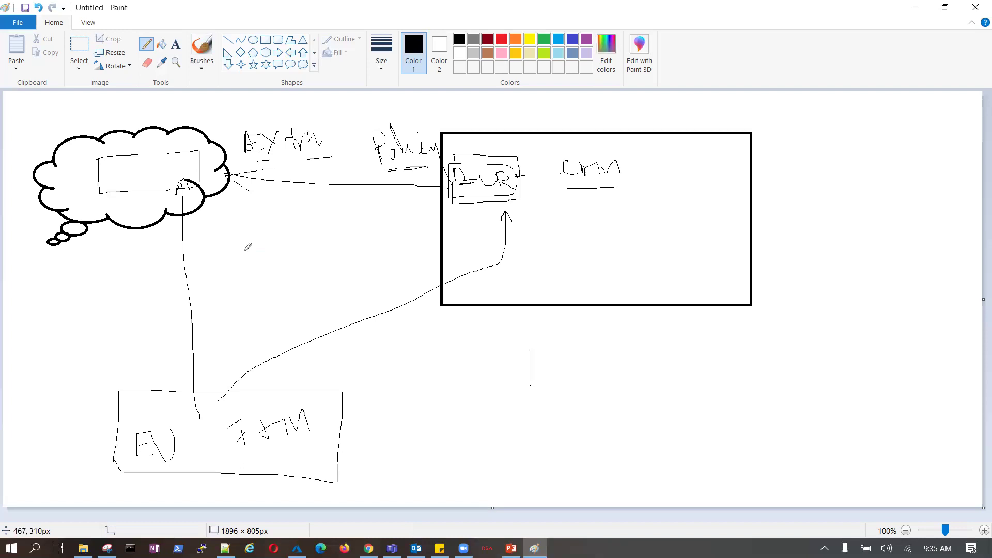
mouse_move(124, 206)
mouse_down()
mouse_move(125, 228)
mouse_move(135, 210)
mouse_move(136, 238)
mouse_move(143, 206)
mouse_up()
mouse_move(118, 272)
mouse_down()
mouse_move(137, 252)
mouse_move(159, 281)
mouse_move(174, 268)
mouse_up()
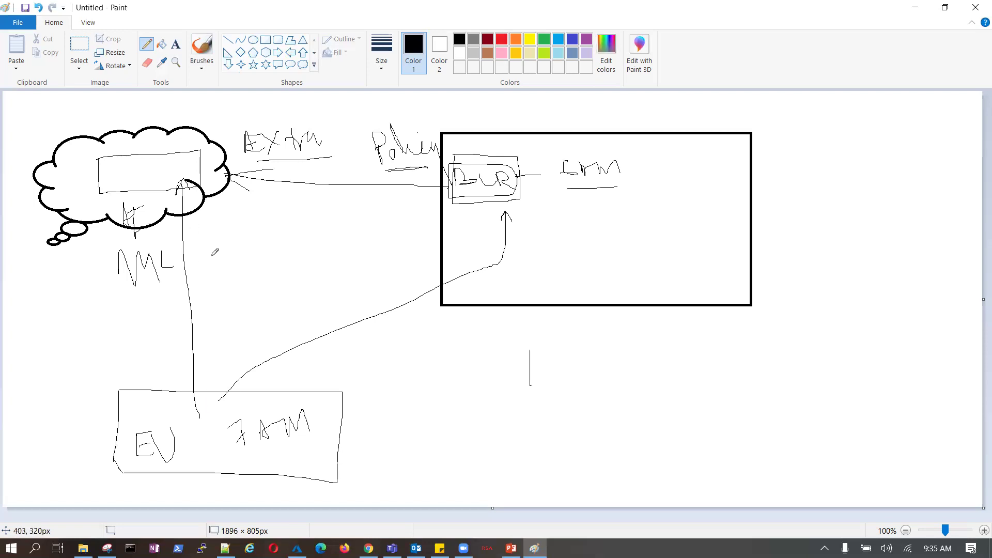
mouse_move(326, 425)
mouse_down()
mouse_move(311, 404)
mouse_move(227, 416)
mouse_move(271, 459)
mouse_move(323, 406)
mouse_up()
mouse_move(143, 207)
mouse_down()
mouse_move(131, 201)
mouse_move(108, 222)
mouse_move(148, 210)
mouse_move(127, 197)
mouse_up()
mouse_move(143, 242)
mouse_down()
mouse_move(110, 247)
mouse_move(168, 249)
mouse_move(143, 243)
mouse_move(174, 197)
mouse_up()
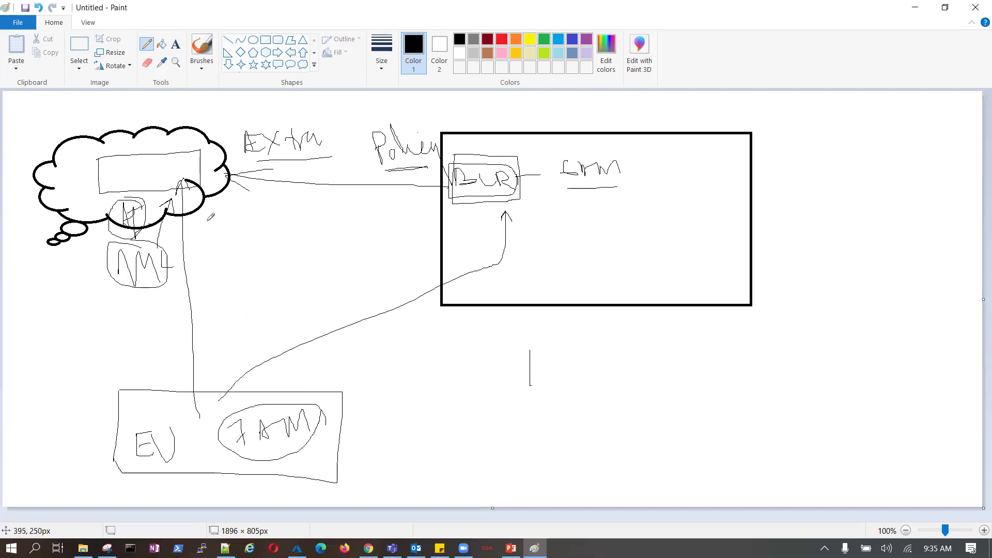
Handwrite and underline Tnt and ysc beside the cloud, then loop a connector from DUR over the labels.
mouse_move(206, 219)
mouse_down()
mouse_move(213, 250)
mouse_move(208, 219)
mouse_move(223, 238)
mouse_move(229, 227)
mouse_move(254, 235)
mouse_move(264, 217)
mouse_up()
mouse_move(219, 264)
mouse_down()
mouse_move(235, 281)
mouse_move(225, 298)
mouse_move(246, 279)
mouse_move(238, 296)
mouse_up()
mouse_move(262, 269)
mouse_down()
mouse_move(258, 276)
mouse_move(282, 282)
mouse_up()
mouse_move(289, 248)
mouse_down()
mouse_move(310, 271)
mouse_move(317, 255)
mouse_up()
drag(287, 261, 326, 280)
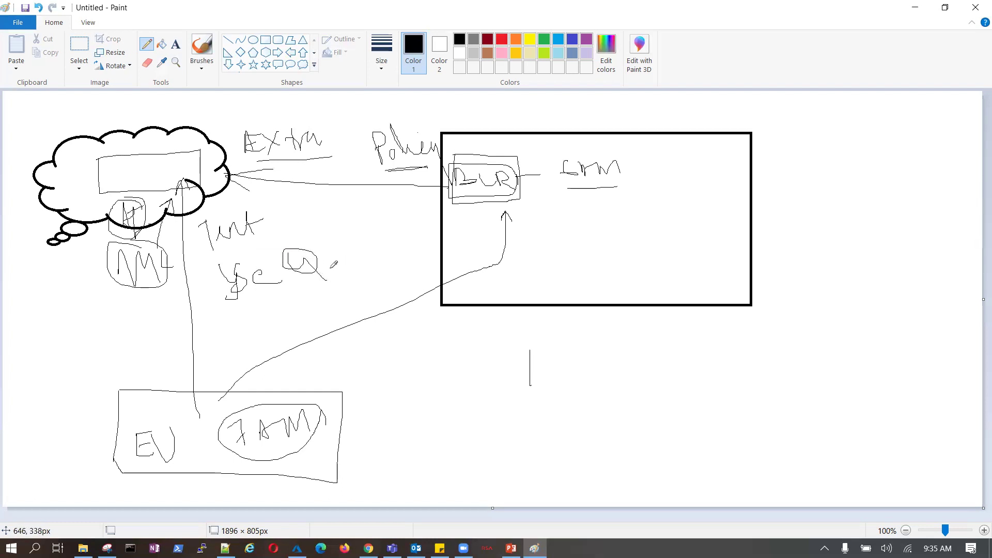
drag(237, 313, 372, 276)
mouse_move(479, 158)
mouse_down()
mouse_move(477, 126)
mouse_move(380, 120)
mouse_move(266, 120)
mouse_move(230, 127)
mouse_move(227, 149)
mouse_up()
mouse_move(172, 463)
mouse_down()
mouse_move(185, 457)
mouse_move(194, 420)
mouse_up()
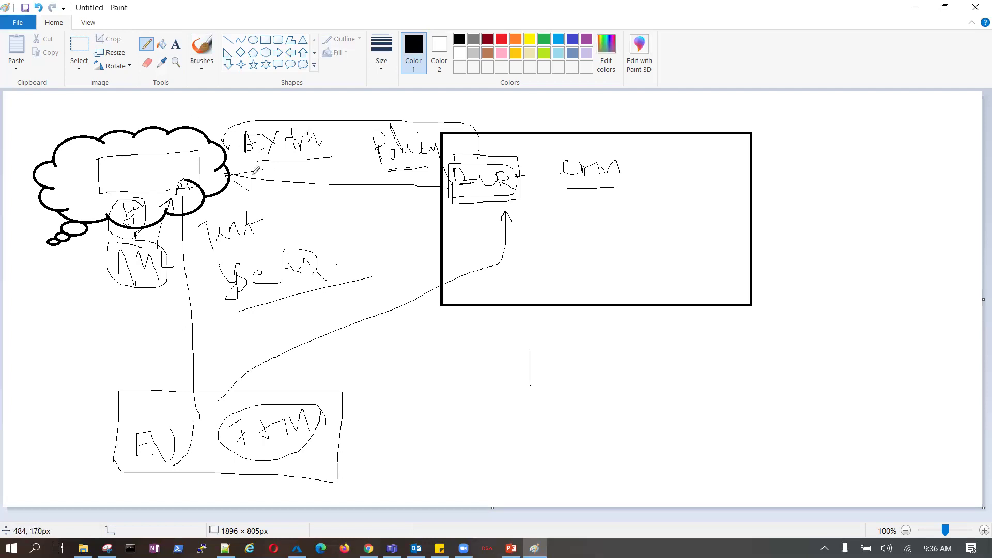
Add an arrow onto EXtrm, circle Tank, and draw an arrow from Tank down to the EV box.
mouse_move(223, 98)
mouse_down()
mouse_move(219, 135)
mouse_move(223, 126)
mouse_up()
mouse_move(264, 215)
mouse_down()
mouse_move(211, 204)
mouse_move(195, 231)
mouse_move(247, 244)
mouse_move(262, 200)
mouse_move(279, 222)
mouse_move(535, 207)
mouse_move(562, 187)
mouse_move(558, 199)
mouse_move(564, 183)
mouse_move(553, 191)
mouse_move(569, 198)
mouse_up()
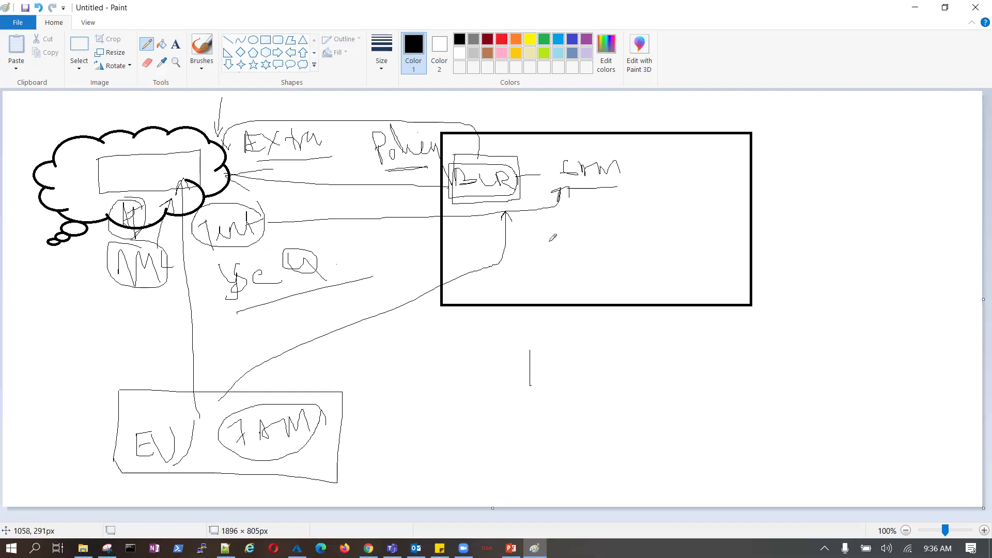
mouse_move(400, 223)
mouse_down()
mouse_move(367, 284)
mouse_move(266, 383)
mouse_move(279, 391)
mouse_up()
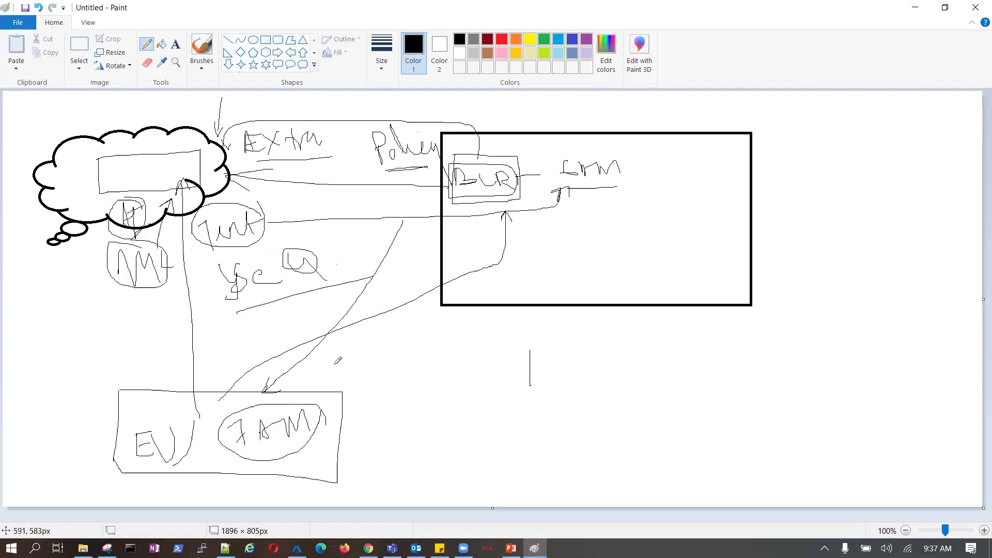
mouse_move(231, 376)
mouse_down()
mouse_move(227, 396)
mouse_move(249, 386)
mouse_up()
Draw a line from the EV box to the cloud, write and circle UQ in the cloud's box.
drag(206, 412, 196, 187)
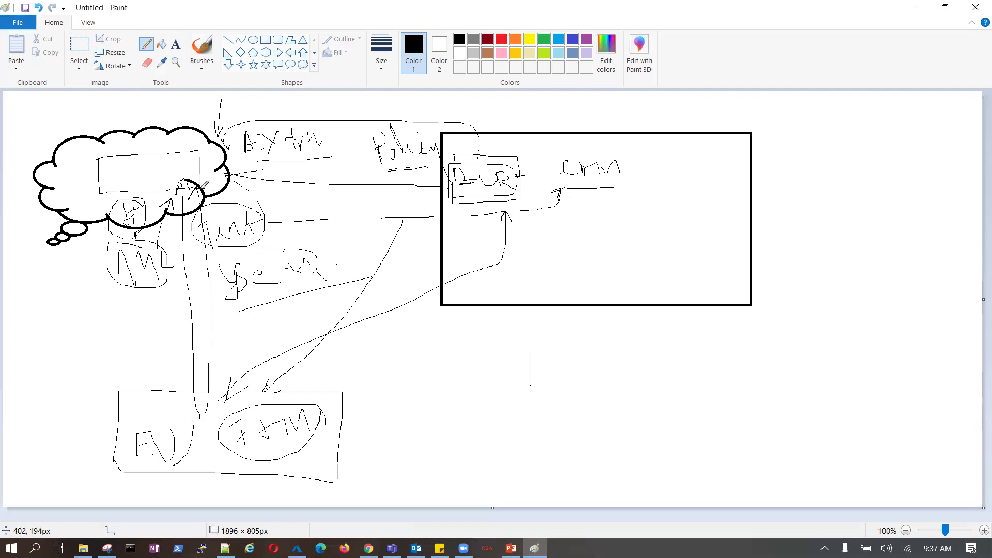
mouse_move(143, 175)
mouse_down()
mouse_move(165, 178)
mouse_move(181, 161)
mouse_move(199, 176)
mouse_move(222, 171)
mouse_move(207, 170)
mouse_up()
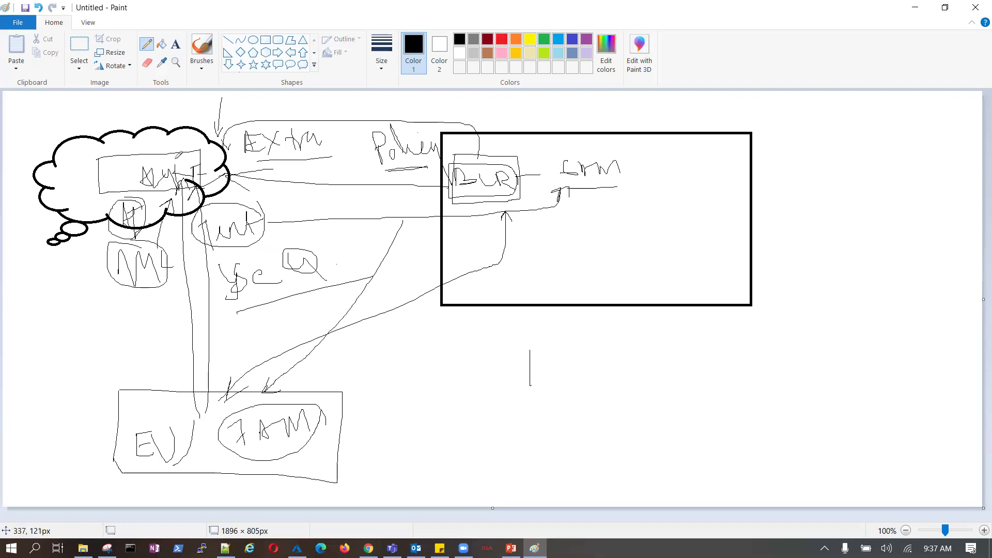
mouse_move(130, 172)
mouse_down()
mouse_move(212, 173)
mouse_move(127, 166)
mouse_up()
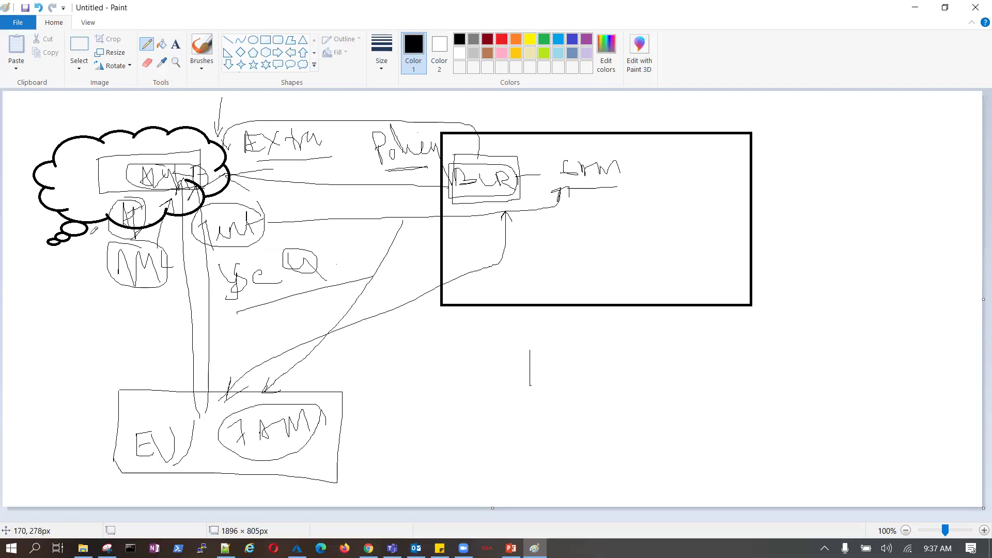
mouse_move(70, 412)
mouse_down()
mouse_move(129, 304)
mouse_move(110, 370)
mouse_move(123, 405)
mouse_up()
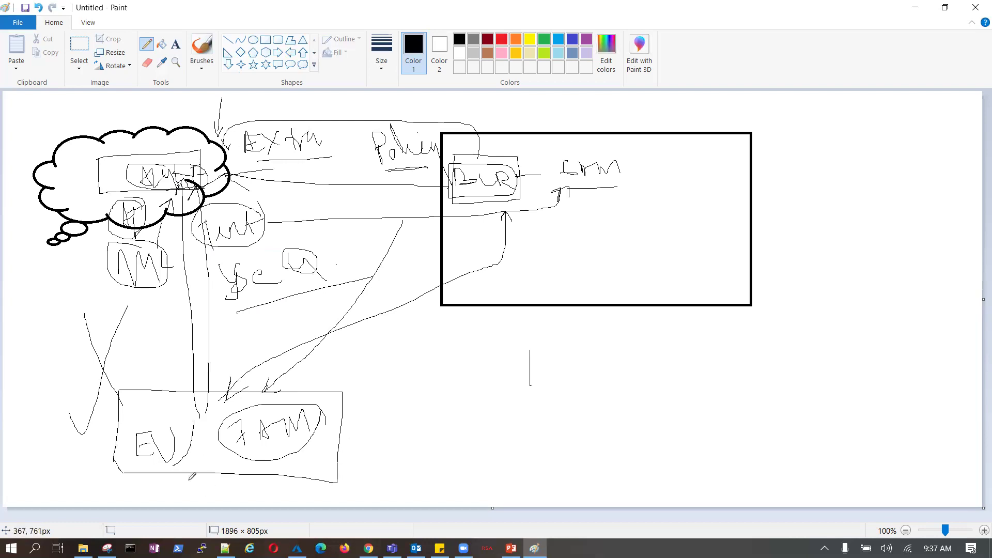
Circle EV, add more lines from the lower box to the cloud, and arrow Tank into the rectangle.
mouse_move(155, 421)
mouse_down()
mouse_move(166, 461)
mouse_move(155, 419)
mouse_up()
mouse_move(192, 387)
mouse_down()
mouse_move(194, 180)
mouse_move(188, 202)
mouse_up()
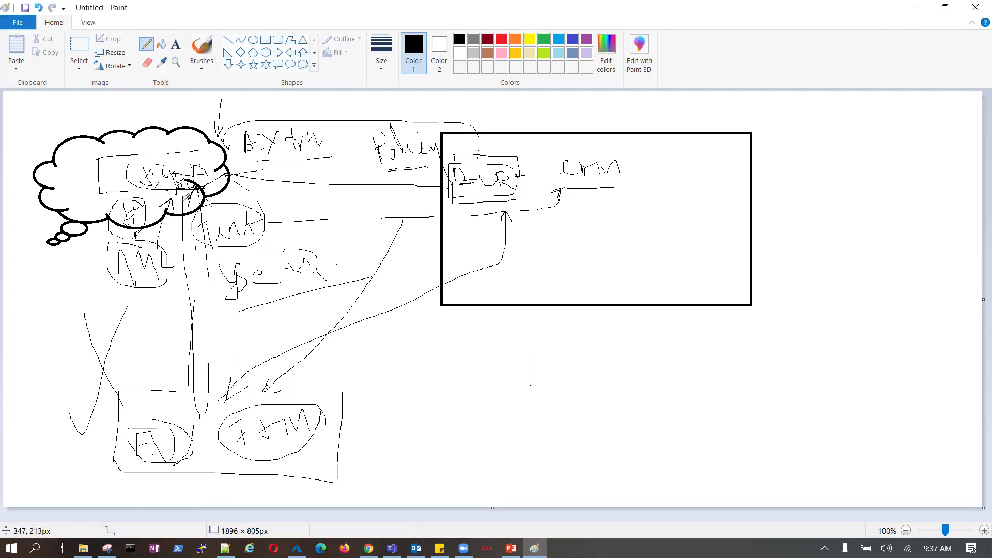
mouse_move(212, 215)
mouse_down()
mouse_move(577, 215)
mouse_move(562, 204)
mouse_move(594, 213)
mouse_move(568, 232)
mouse_up()
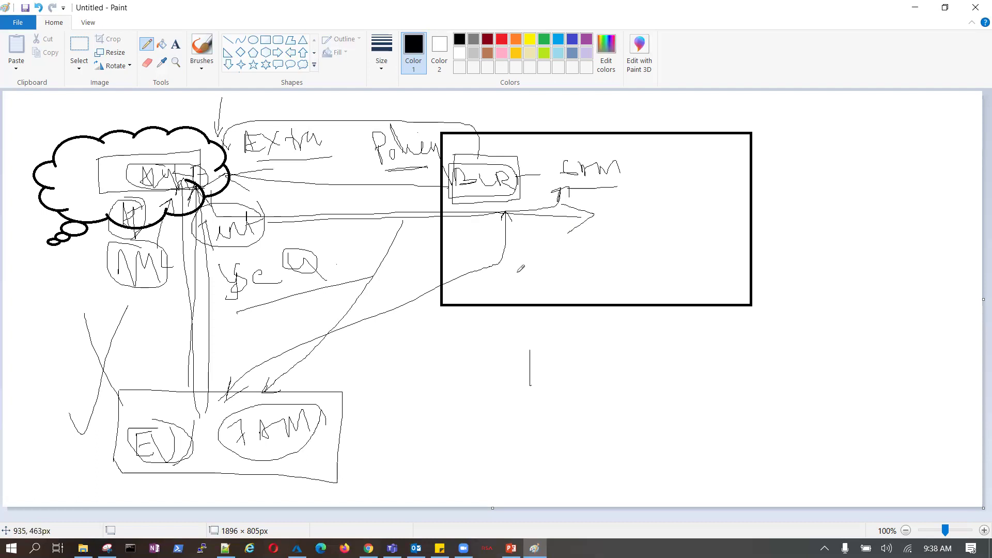
drag(181, 195, 203, 199)
drag(148, 410, 158, 317)
mouse_move(205, 468)
mouse_down()
mouse_move(180, 301)
mouse_move(187, 322)
mouse_up()
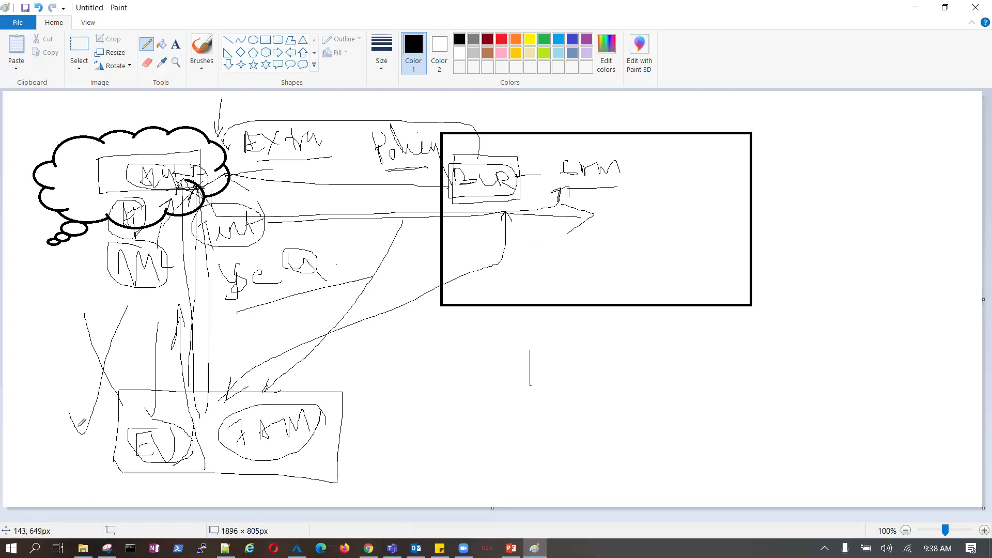
mouse_move(72, 401)
mouse_down()
mouse_move(104, 413)
mouse_move(123, 373)
mouse_move(137, 385)
mouse_move(149, 380)
mouse_up()
Write D/S at the left, outline the DUR box, add labels near Policy, and connect DUR to 7AM.
mouse_move(44, 333)
mouse_down()
mouse_move(72, 330)
mouse_move(62, 325)
mouse_move(70, 354)
mouse_up()
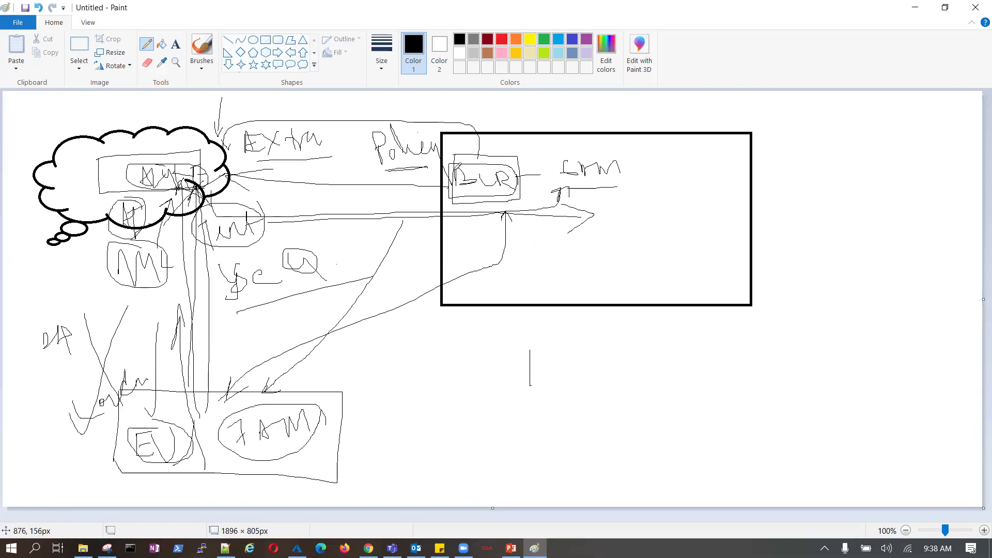
mouse_move(453, 159)
mouse_down()
mouse_move(451, 191)
mouse_move(464, 202)
mouse_move(523, 186)
mouse_move(521, 161)
mouse_move(448, 155)
mouse_up()
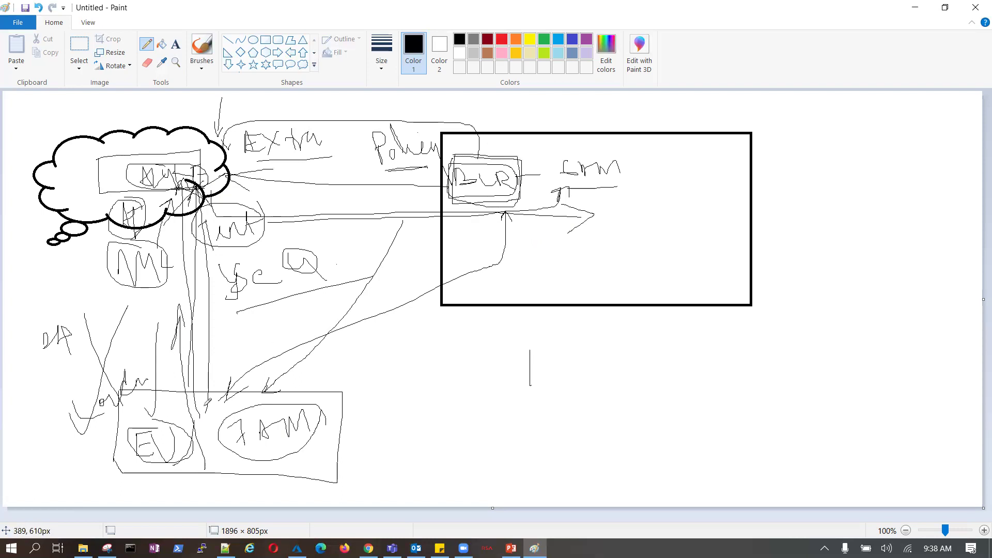
mouse_move(114, 454)
mouse_down()
mouse_move(65, 436)
mouse_move(85, 381)
mouse_move(77, 378)
mouse_move(95, 386)
mouse_up()
mouse_move(518, 169)
mouse_down()
mouse_move(475, 151)
mouse_move(444, 160)
mouse_move(452, 205)
mouse_move(517, 182)
mouse_up()
mouse_move(382, 194)
mouse_down()
mouse_move(384, 208)
mouse_move(402, 194)
mouse_move(410, 207)
mouse_move(414, 192)
mouse_up()
mouse_move(397, 295)
mouse_down()
mouse_move(399, 261)
mouse_move(406, 289)
mouse_move(413, 269)
mouse_move(434, 282)
mouse_move(438, 245)
mouse_move(461, 265)
mouse_up()
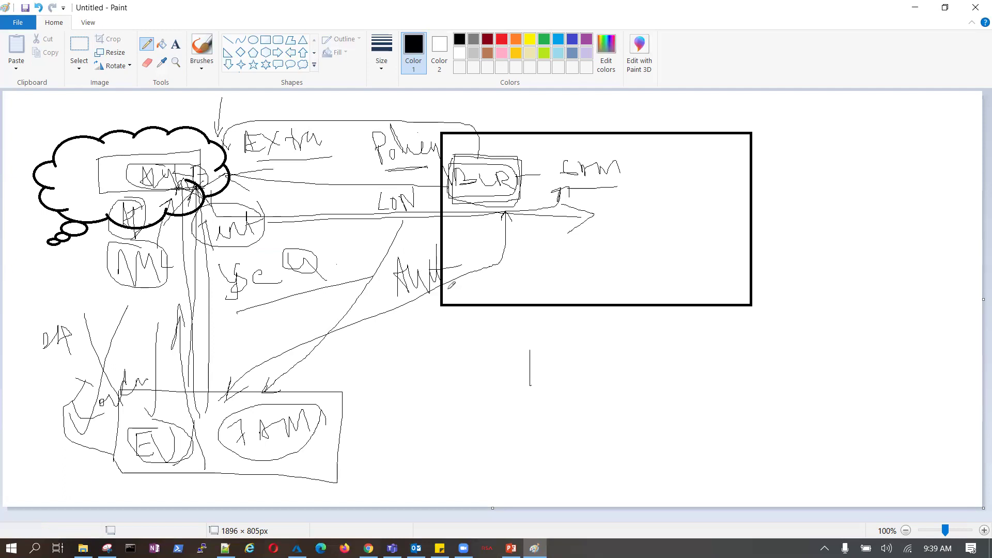
mouse_move(497, 174)
mouse_down()
mouse_move(484, 206)
mouse_move(233, 413)
mouse_move(117, 405)
mouse_move(145, 389)
mouse_move(174, 200)
mouse_up()
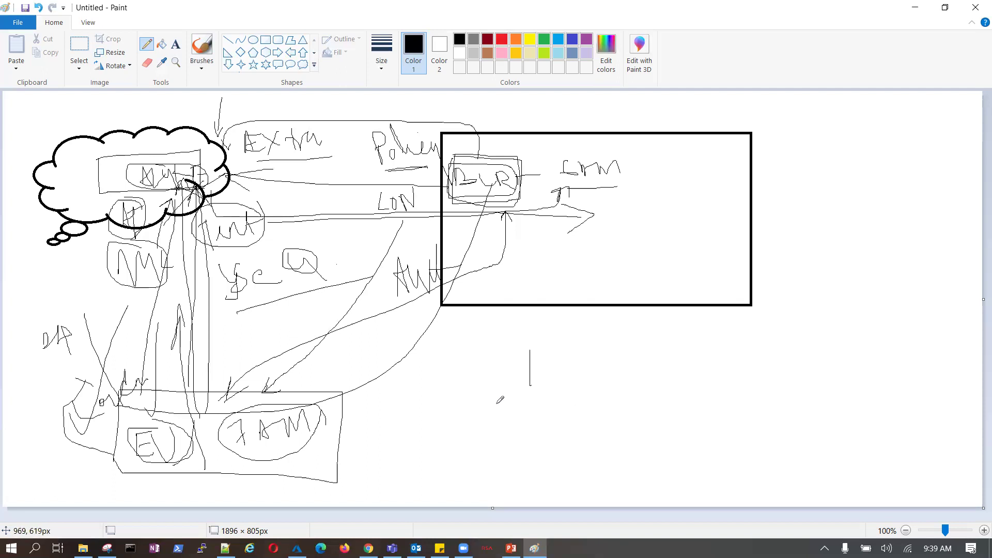
Write a label inside the big rectangle, add an upward arrow and circles, and curve around the right side.
mouse_move(532, 264)
mouse_down()
mouse_move(554, 284)
mouse_move(579, 275)
mouse_up()
drag(582, 247, 586, 313)
mouse_move(582, 279)
mouse_down()
mouse_move(620, 292)
mouse_move(639, 283)
mouse_move(637, 268)
mouse_move(540, 248)
mouse_move(556, 303)
mouse_move(645, 269)
mouse_up()
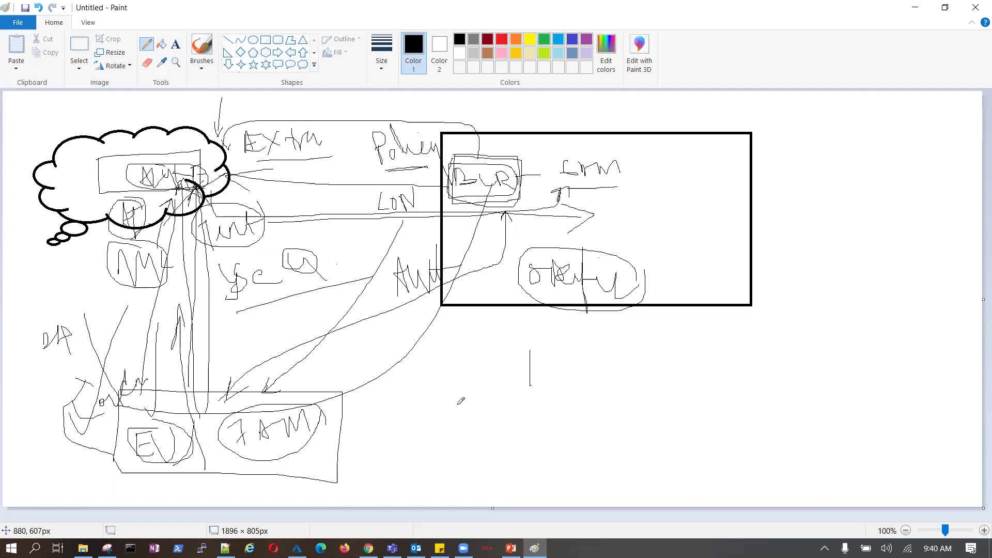
mouse_move(446, 479)
mouse_down()
mouse_move(450, 338)
mouse_move(438, 363)
mouse_move(449, 342)
mouse_move(456, 380)
mouse_up()
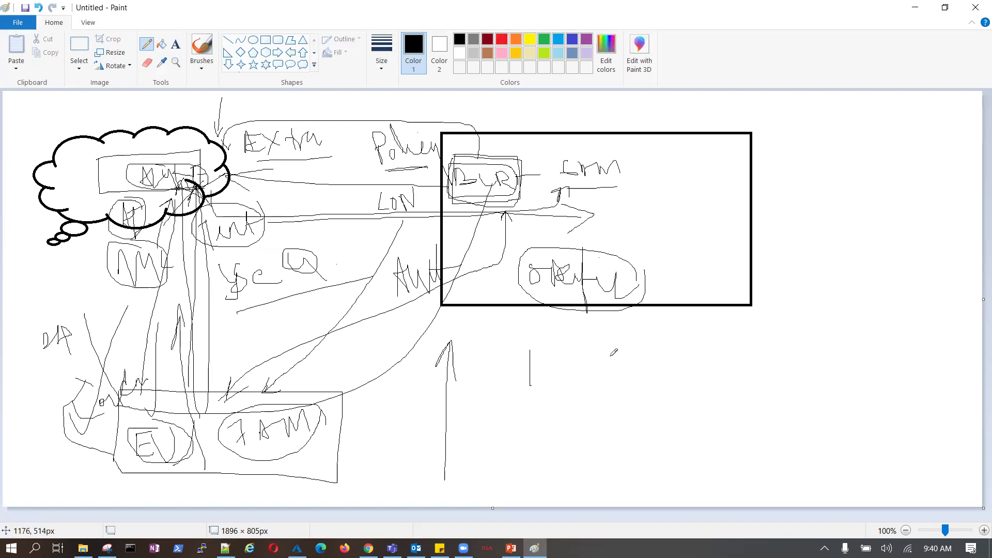
mouse_move(610, 349)
mouse_down()
mouse_move(618, 386)
mouse_move(617, 344)
mouse_move(600, 385)
mouse_move(636, 359)
mouse_move(631, 343)
mouse_move(591, 341)
mouse_move(661, 393)
mouse_move(620, 337)
mouse_move(631, 342)
mouse_move(569, 396)
mouse_move(652, 334)
mouse_move(627, 322)
mouse_up()
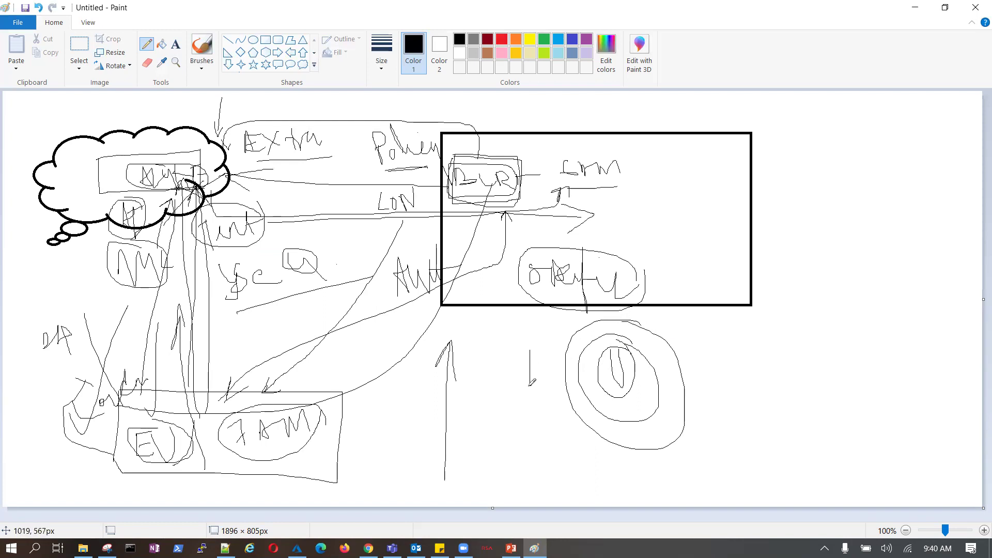
drag(480, 430, 551, 413)
mouse_move(713, 374)
mouse_down()
mouse_move(804, 350)
mouse_move(915, 196)
mouse_move(760, 216)
mouse_move(804, 239)
mouse_up()
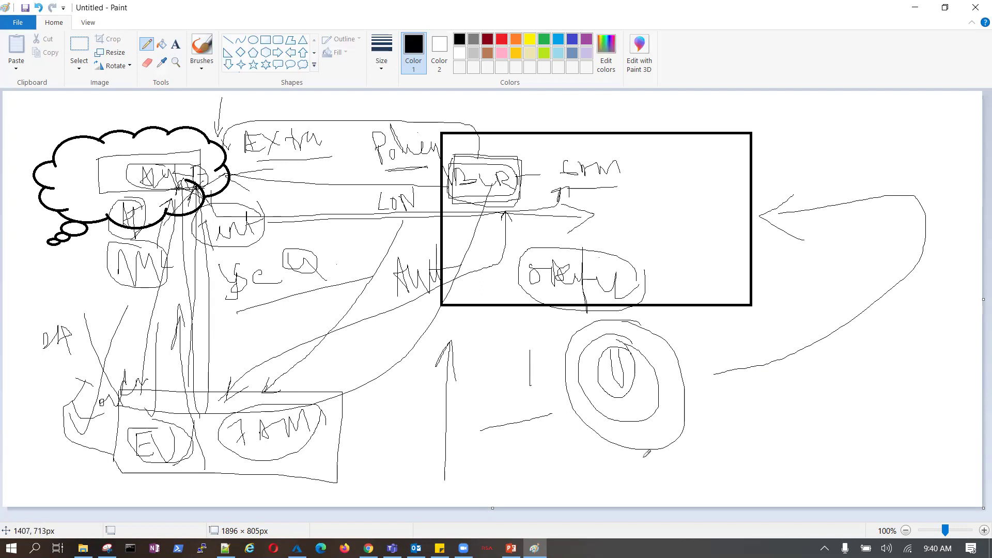
Handwrite an underlined google label below the rectangle and draw an arrow down into the DUP box.
mouse_move(467, 324)
mouse_down()
mouse_move(483, 347)
mouse_move(491, 334)
mouse_move(540, 325)
mouse_move(537, 346)
mouse_move(563, 327)
mouse_up()
drag(486, 358, 563, 338)
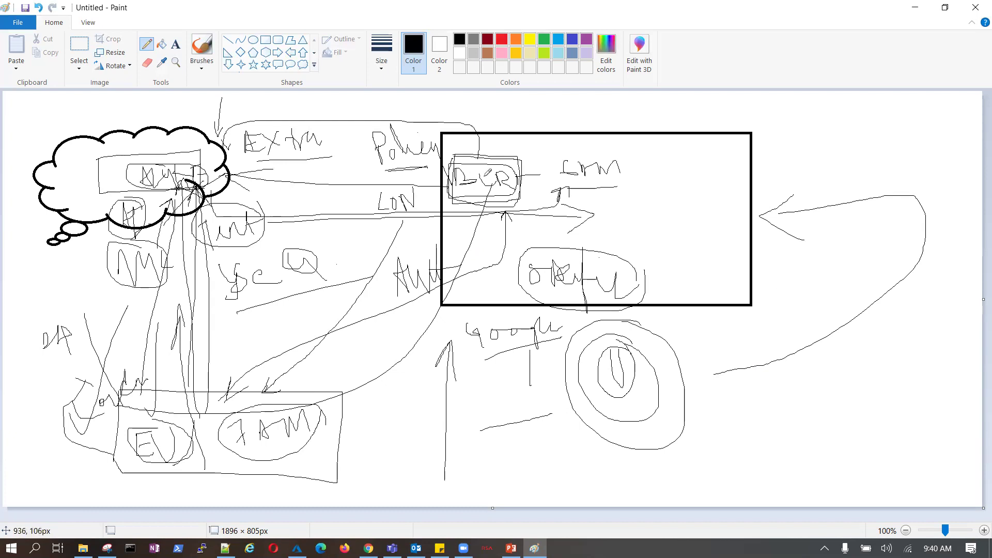
mouse_move(489, 105)
mouse_down()
mouse_move(487, 149)
mouse_move(496, 150)
mouse_up()
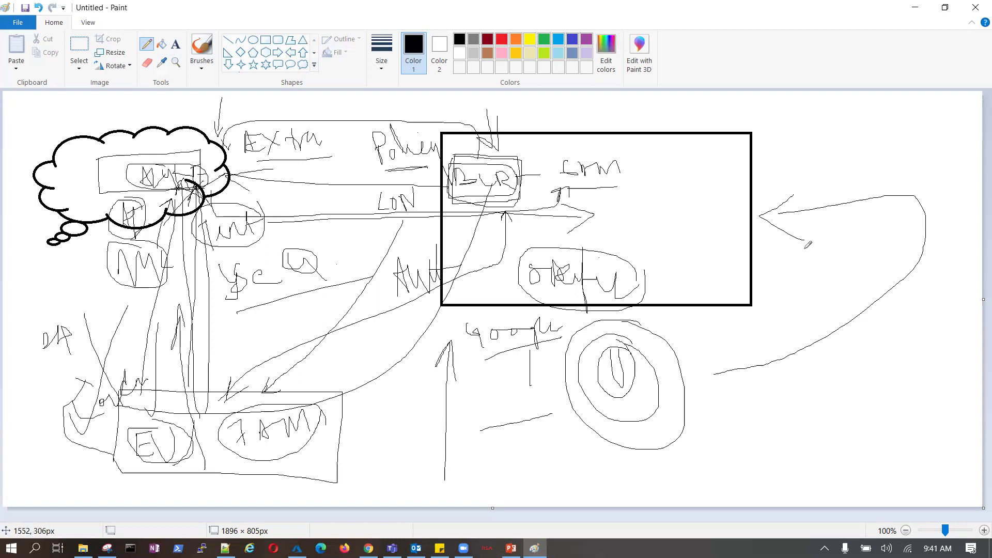
Handwrite the Az Portal label above the big rectangle with a line linking it rightward.
mouse_move(659, 121)
mouse_down()
mouse_move(763, 119)
mouse_move(747, 130)
mouse_up()
mouse_move(676, 104)
mouse_down()
mouse_move(675, 119)
mouse_move(705, 116)
mouse_up()
mouse_move(537, 110)
mouse_down()
mouse_move(538, 124)
mouse_move(576, 107)
mouse_up()
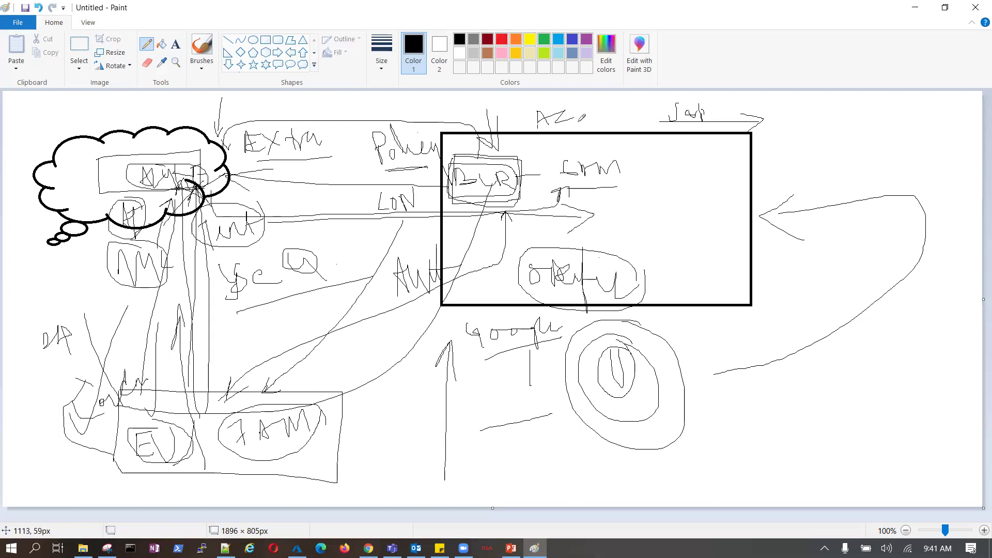
mouse_move(588, 105)
mouse_down()
mouse_move(594, 130)
mouse_move(597, 111)
mouse_move(634, 125)
mouse_move(635, 101)
mouse_move(535, 106)
mouse_move(560, 132)
mouse_move(636, 131)
mouse_move(627, 100)
mouse_move(567, 100)
mouse_up()
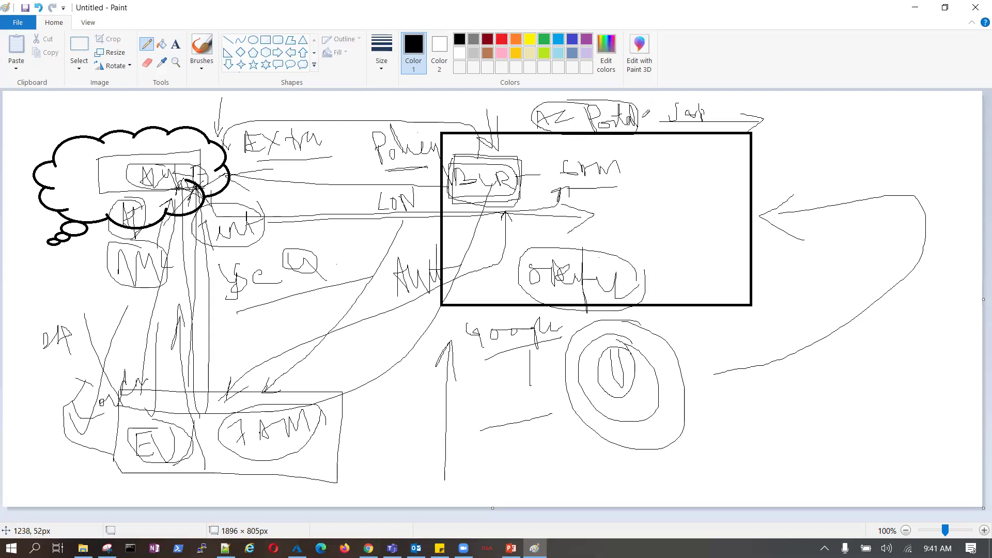
drag(642, 118, 670, 114)
Add bracketed, underlined labels at the far right, circle the label after Az Portal, and add tick marks.
mouse_move(799, 114)
mouse_down()
mouse_move(833, 123)
mouse_move(841, 138)
mouse_move(863, 129)
mouse_move(878, 106)
mouse_move(917, 114)
mouse_up()
mouse_move(767, 128)
mouse_down()
mouse_move(826, 163)
mouse_move(832, 155)
mouse_move(832, 176)
mouse_move(878, 150)
mouse_move(902, 175)
mouse_up()
mouse_move(796, 175)
mouse_down()
mouse_move(855, 198)
mouse_move(862, 179)
mouse_move(884, 202)
mouse_move(912, 208)
mouse_move(955, 190)
mouse_move(955, 202)
mouse_up()
drag(869, 228, 951, 205)
drag(853, 178, 914, 169)
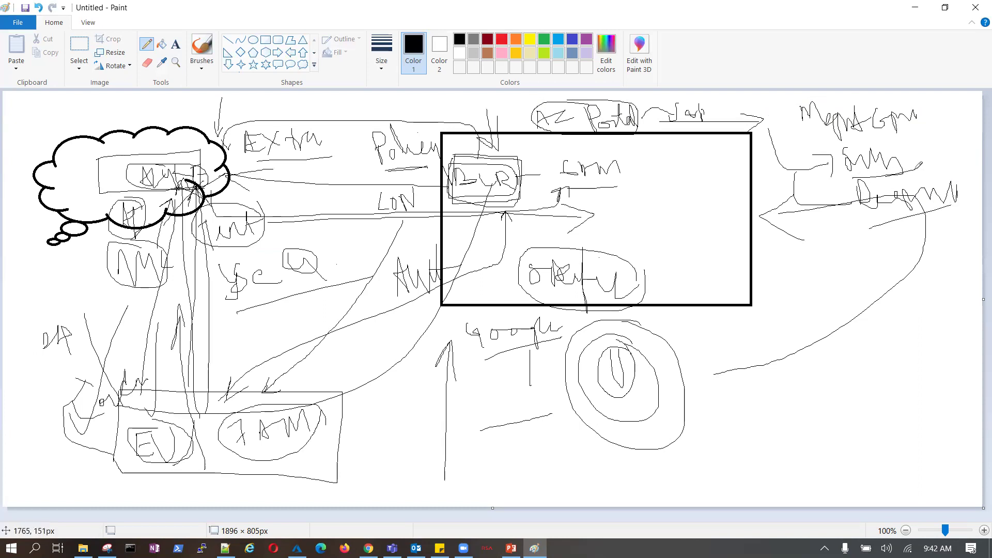
drag(816, 139, 961, 128)
mouse_move(663, 127)
mouse_down()
mouse_move(712, 106)
mouse_move(667, 100)
mouse_move(636, 125)
mouse_up()
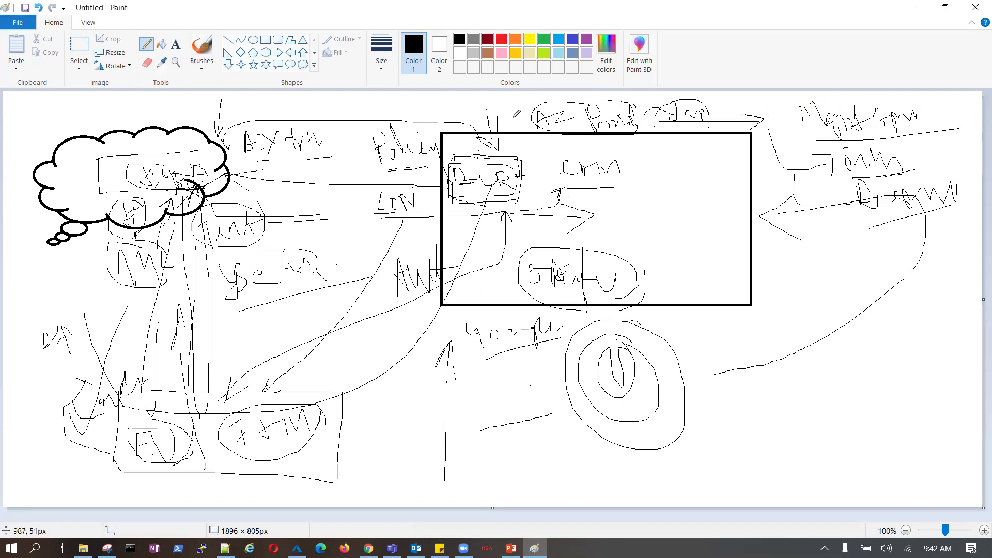
mouse_move(512, 118)
mouse_down()
mouse_move(565, 101)
mouse_move(534, 106)
mouse_move(568, 130)
mouse_move(569, 110)
mouse_move(583, 130)
mouse_move(640, 106)
mouse_move(609, 101)
mouse_up()
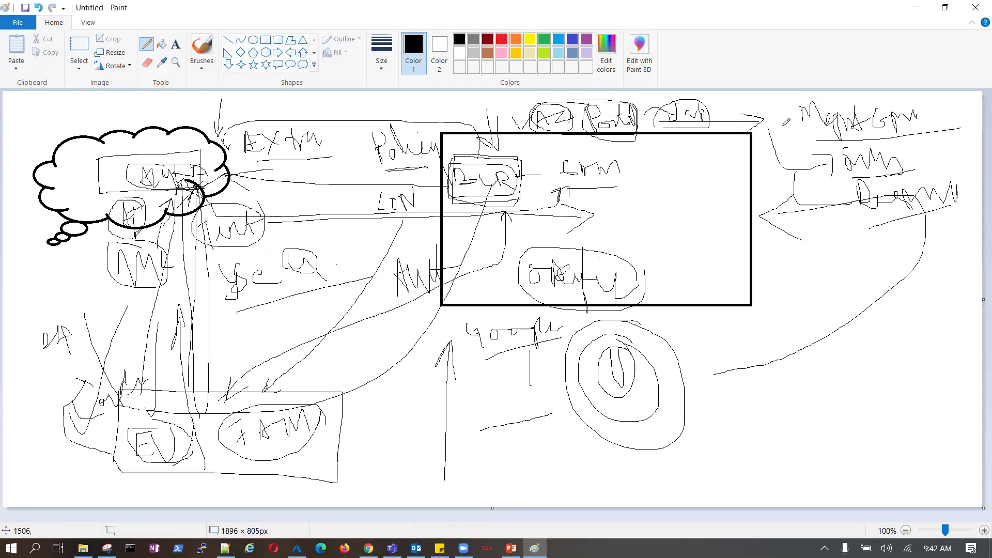
mouse_move(736, 111)
mouse_down()
mouse_move(777, 107)
mouse_move(770, 128)
mouse_up()
Draw downward arrows inside the big rectangle, mark its label, and connect the thought bubble to it.
mouse_move(670, 230)
mouse_down()
mouse_move(641, 145)
mouse_move(668, 170)
mouse_up()
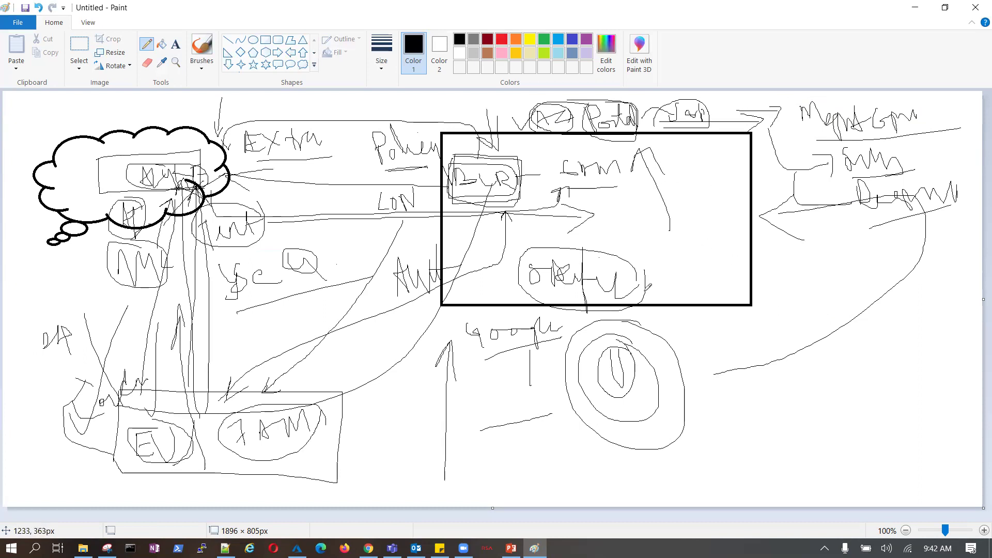
mouse_move(670, 236)
mouse_down()
mouse_move(672, 276)
mouse_move(680, 264)
mouse_up()
mouse_move(697, 192)
mouse_down()
mouse_move(712, 268)
mouse_move(716, 229)
mouse_up()
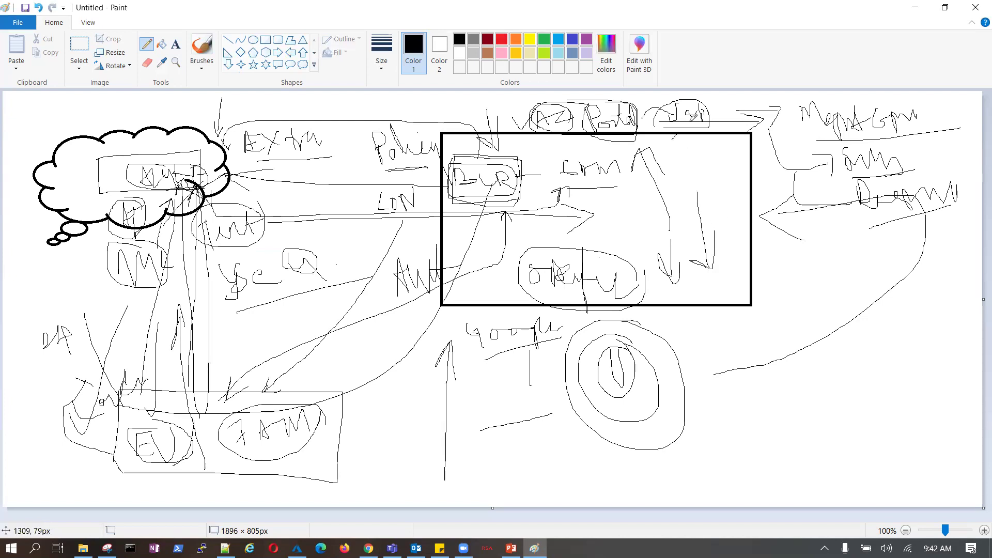
mouse_move(560, 162)
mouse_down()
mouse_move(587, 140)
mouse_move(574, 142)
mouse_move(594, 137)
mouse_move(587, 148)
mouse_up()
mouse_move(224, 195)
mouse_down()
mouse_move(266, 206)
mouse_move(440, 200)
mouse_up()
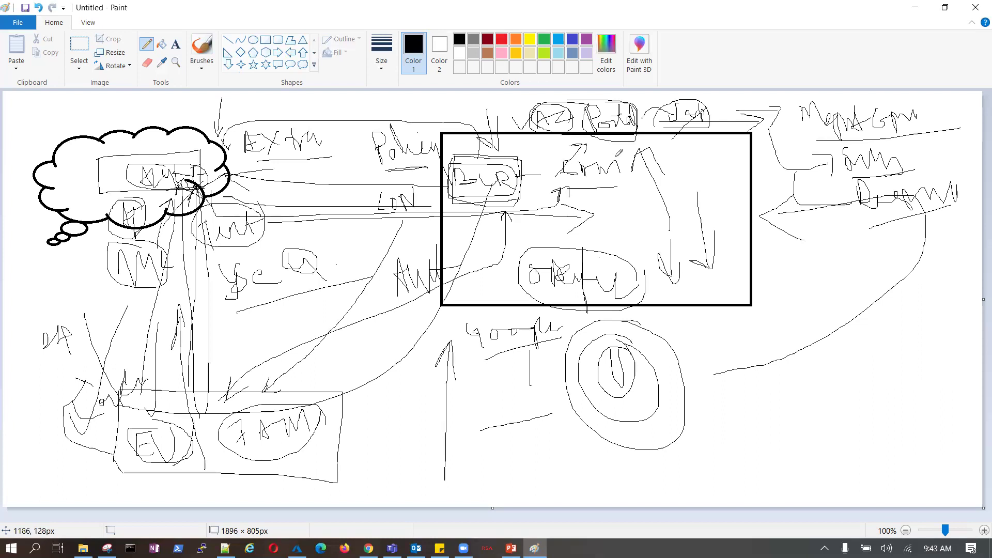
Start a new blank picture, discarding the old sketch without saving.
click(17, 22)
click(33, 48)
key(Escape)
Draw a rectangle on the right and a rounded rectangle on the left, then switch to the Azure portal.
click(265, 40)
drag(580, 193, 786, 348)
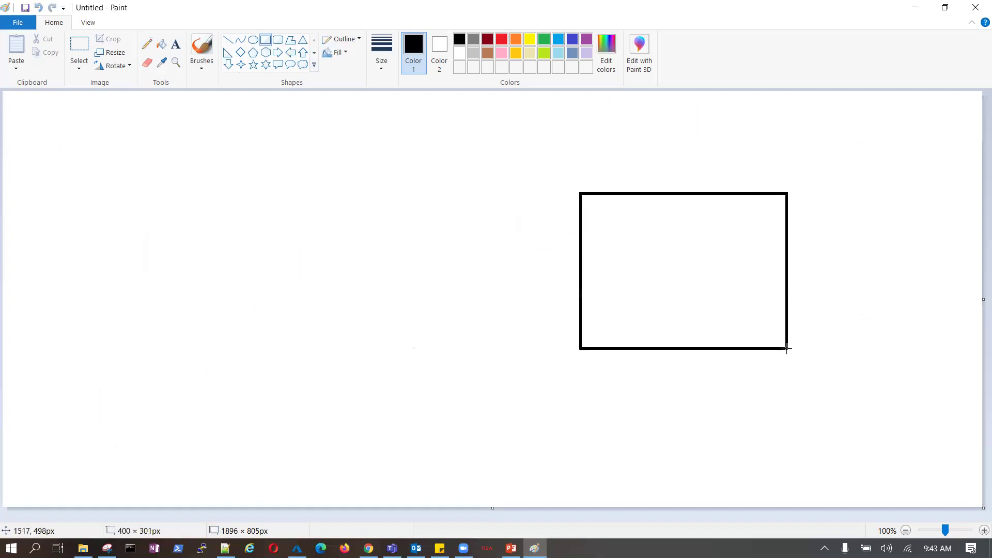
click(278, 40)
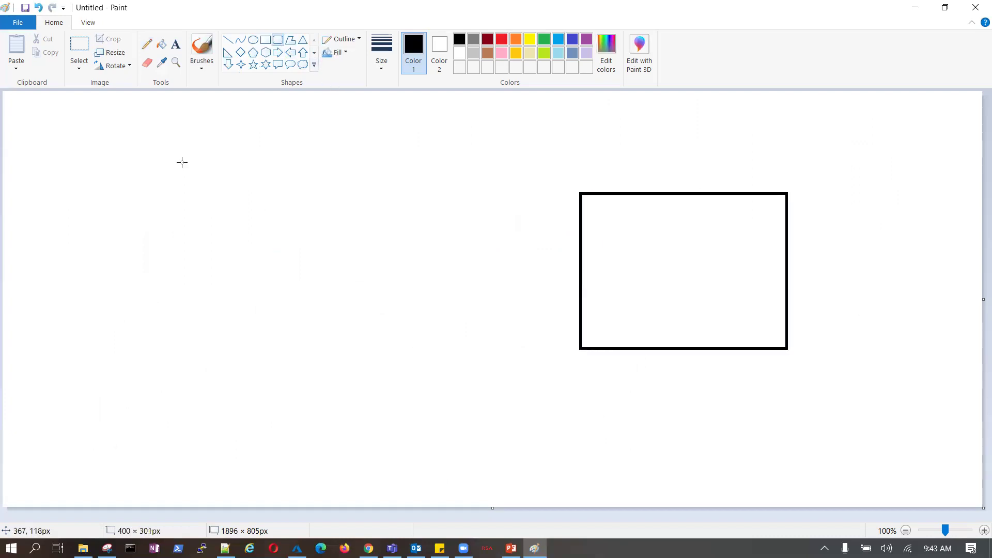
drag(87, 187, 327, 343)
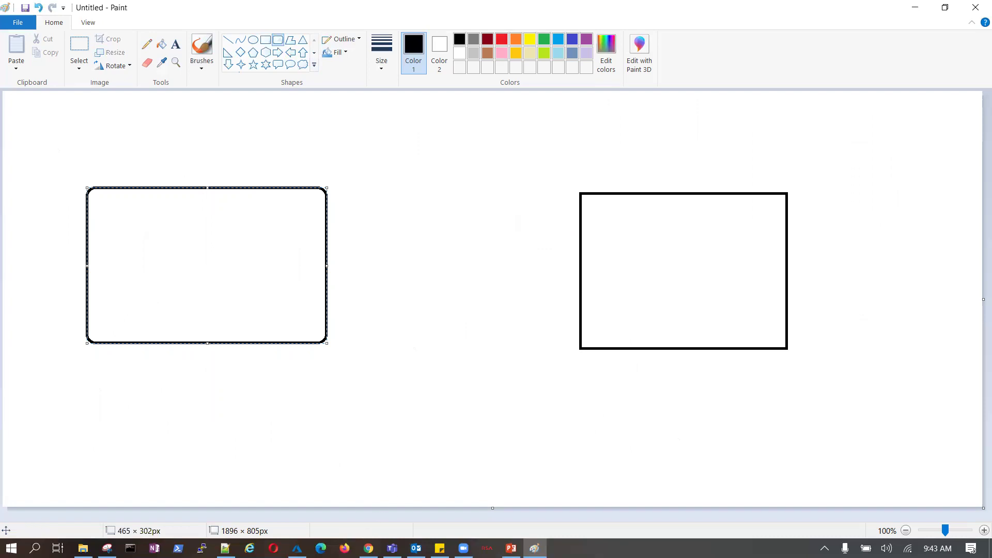
click(297, 548)
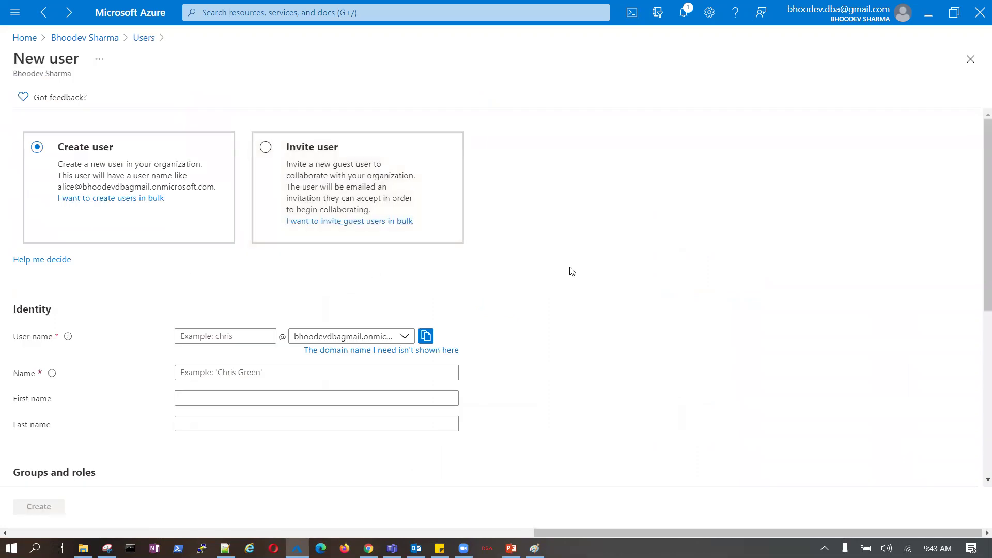
Leave the New user form through the breadcrumb and Home, then pick the Azure Active Directory tile.
click(93, 41)
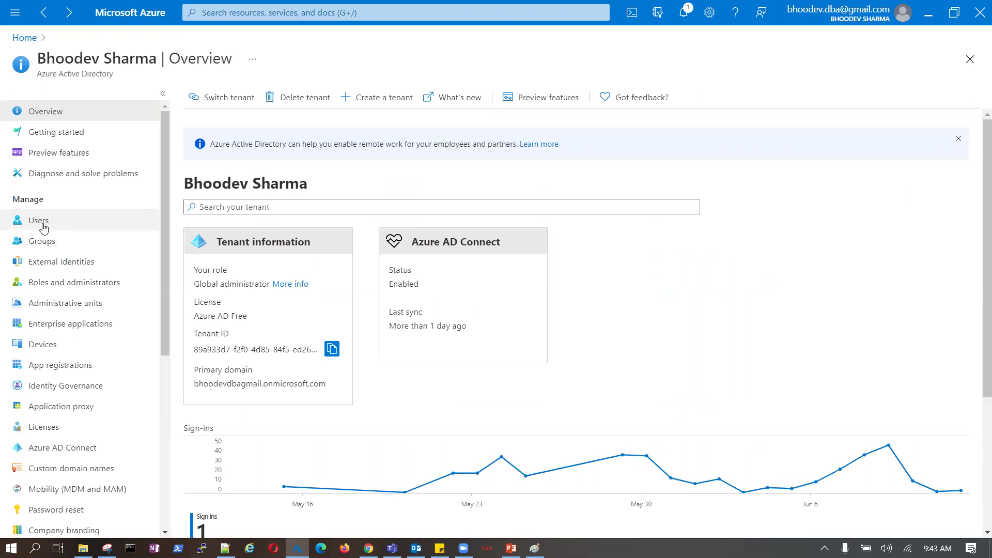
click(26, 38)
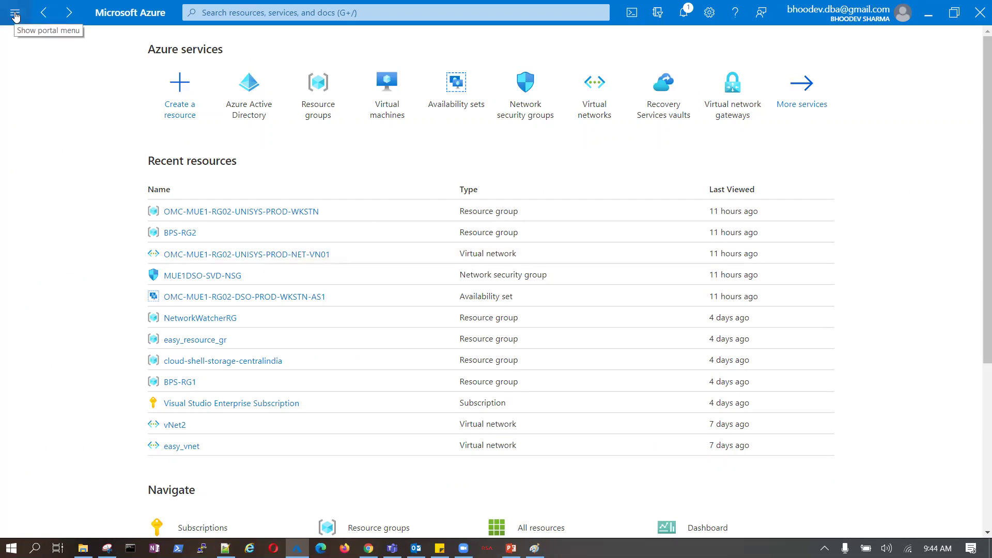
click(245, 93)
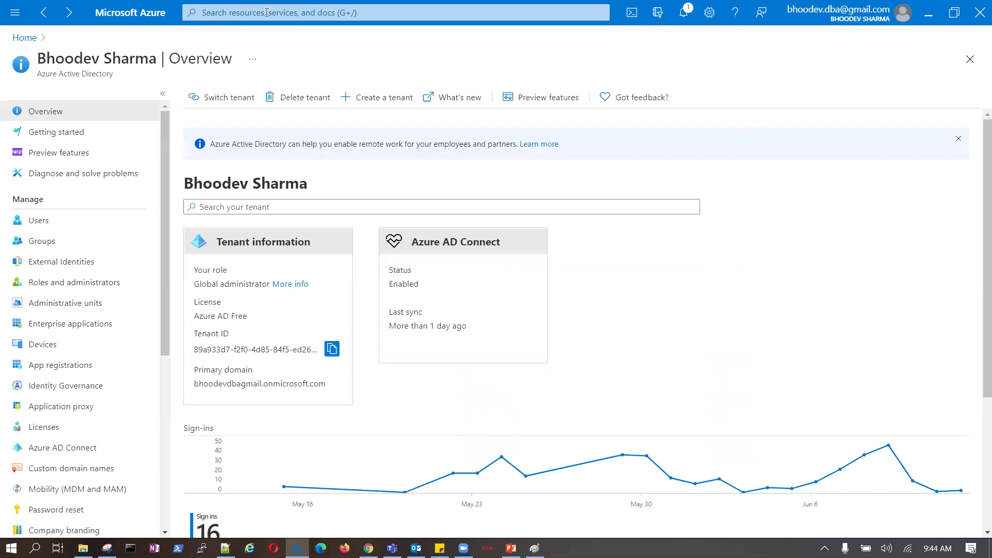
Search 'azure adtive', open Azure Active Directory, and show its Users list.
click(267, 12)
text(azure)
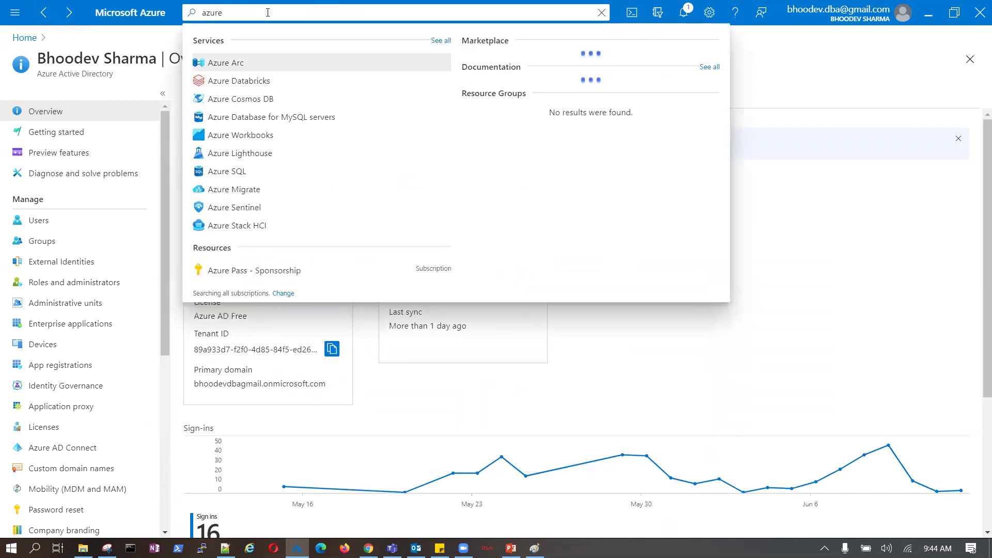
text( adtive)
click(262, 62)
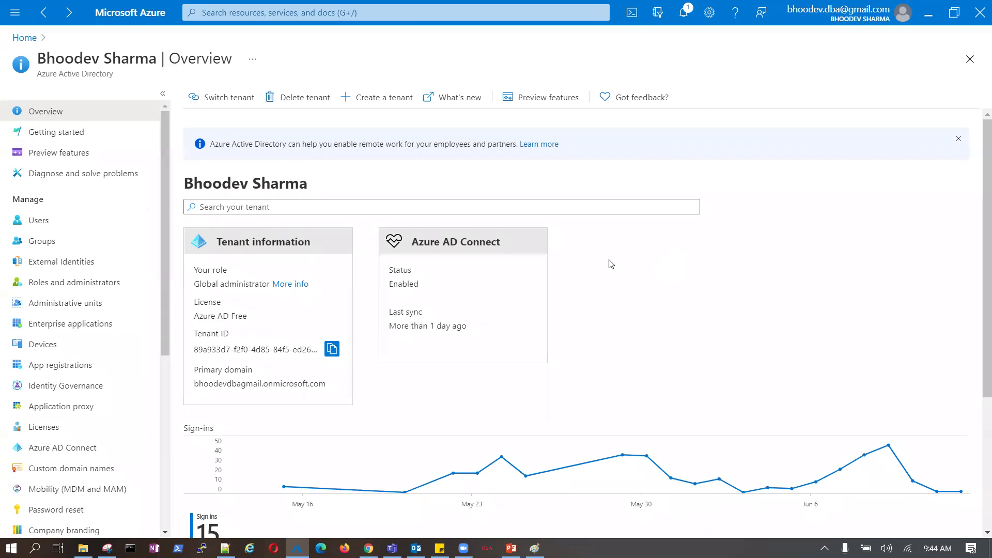
click(45, 222)
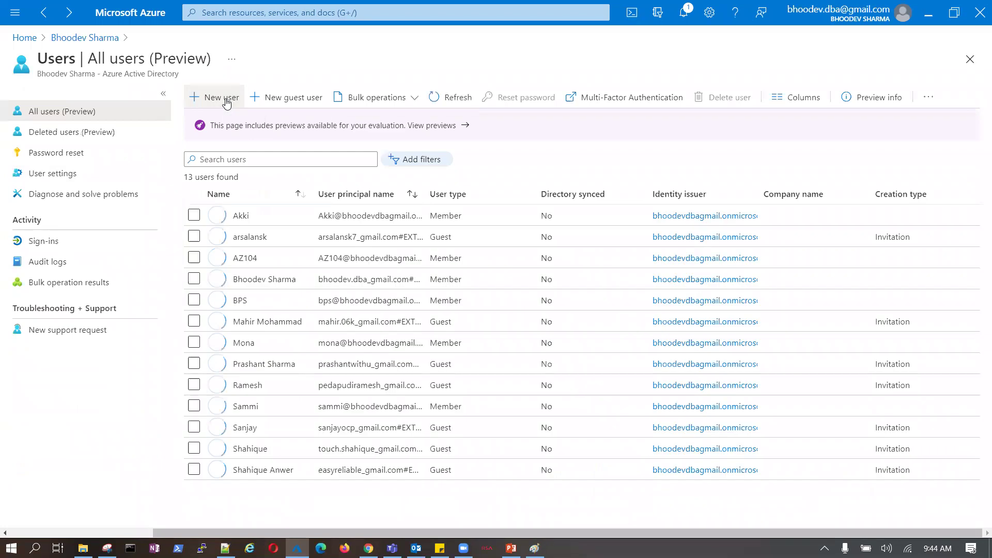
Open the New user form and scroll through its fields.
click(225, 103)
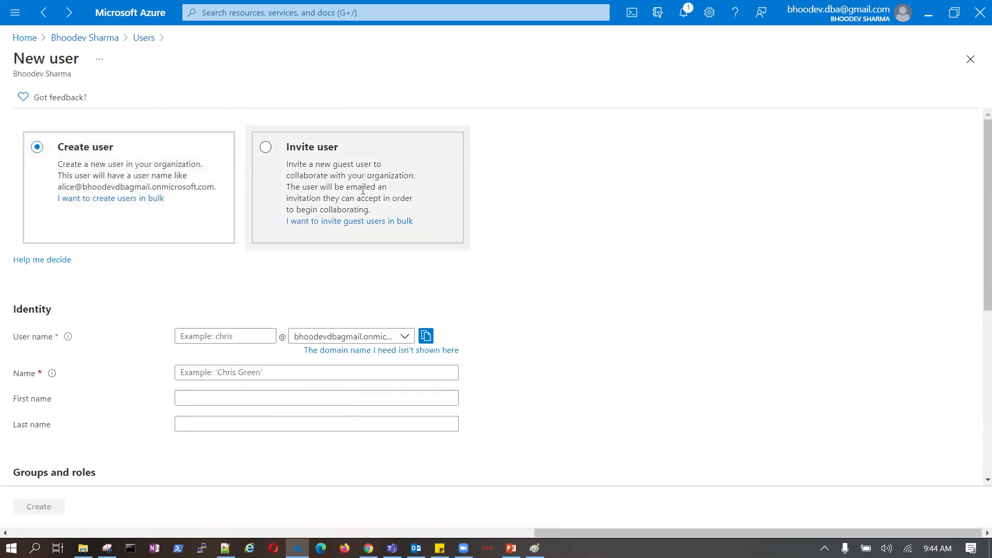
scroll(152, 268, down, 5)
scroll(152, 269, up, 5)
Return to All users, view the New guest user invite form, then go back to the tenant overview.
click(143, 38)
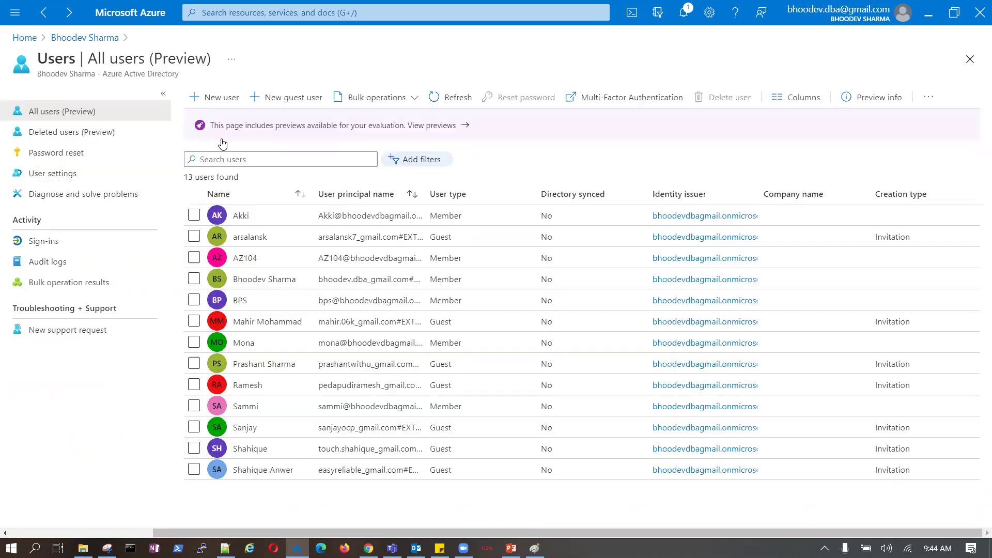
click(293, 100)
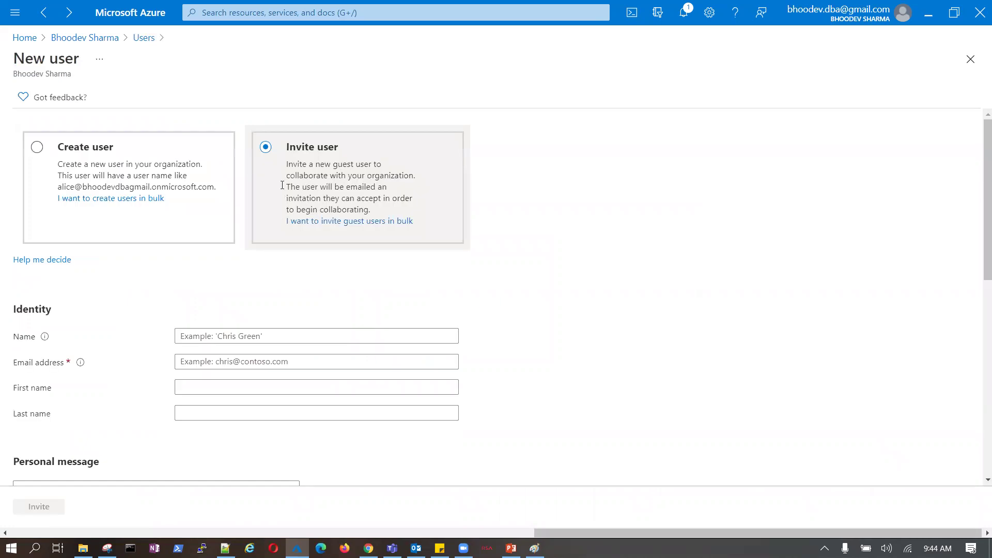
click(102, 39)
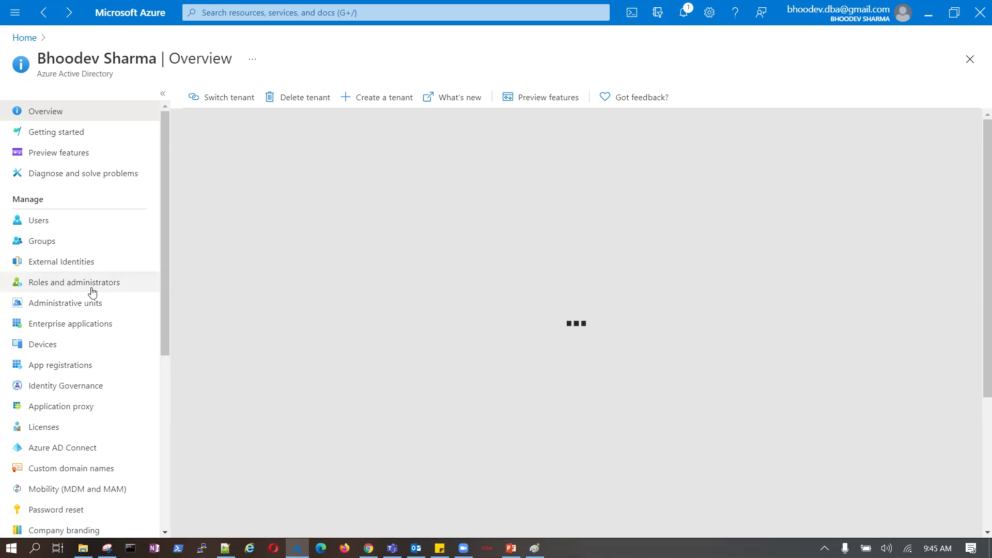
Scroll the Azure Active Directory left navigation menu down and back up.
scroll(143, 305, down, 4)
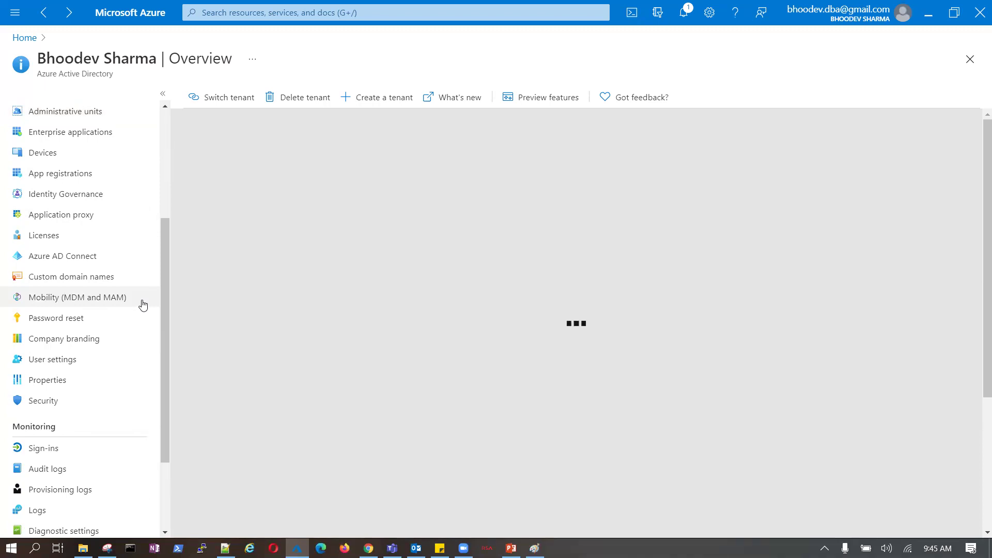
scroll(140, 304, up, 4)
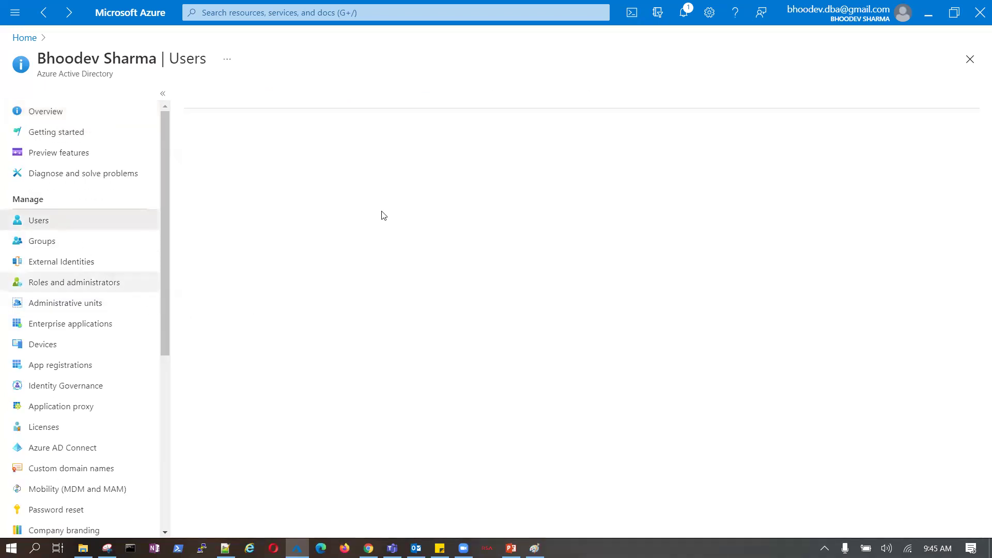
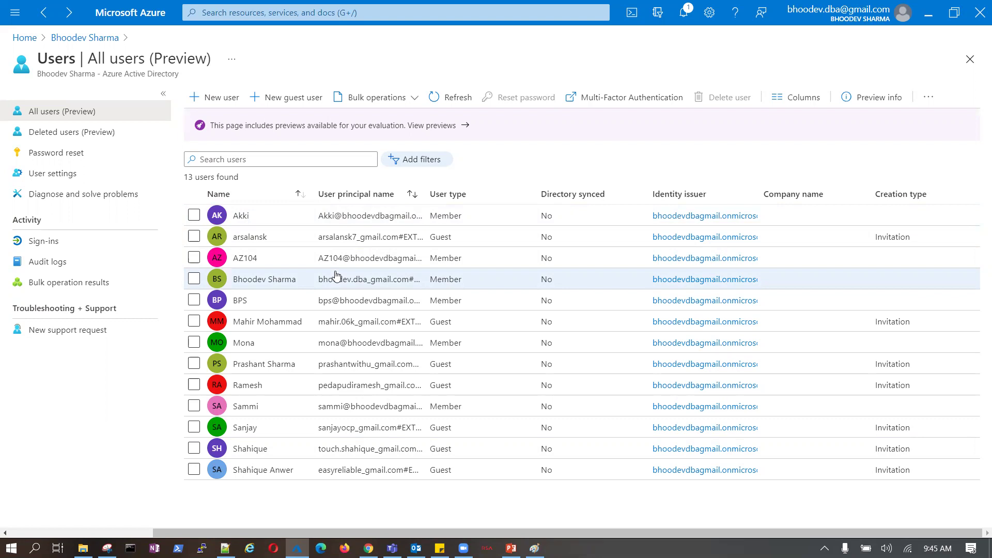
Open Virtual machines from the portal search's Recent services, then switch back to Paint.
click(353, 12)
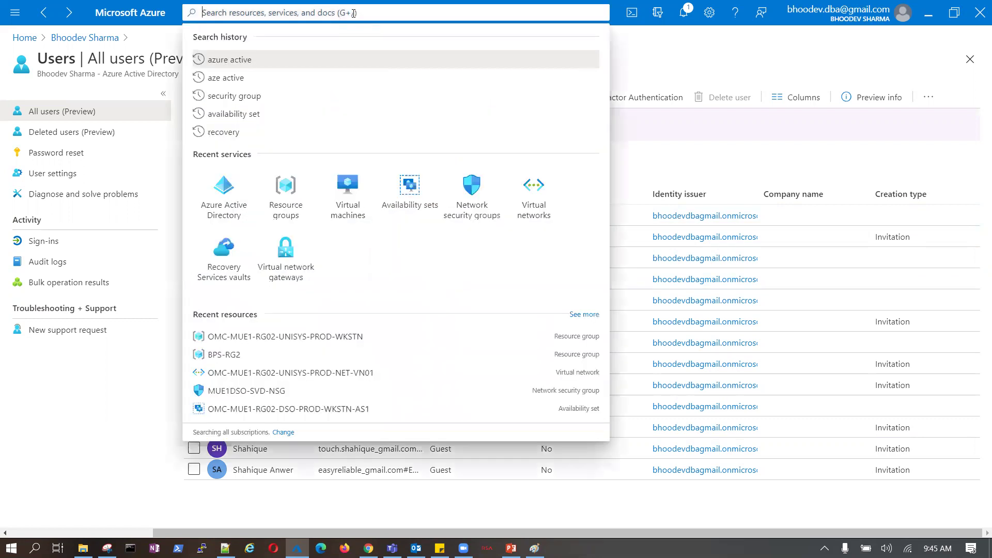
click(348, 187)
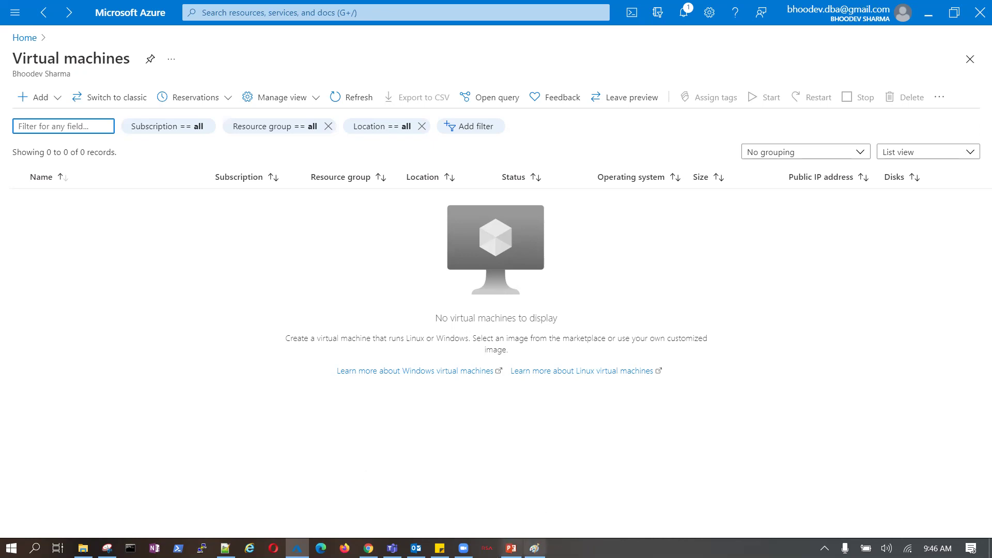
click(534, 548)
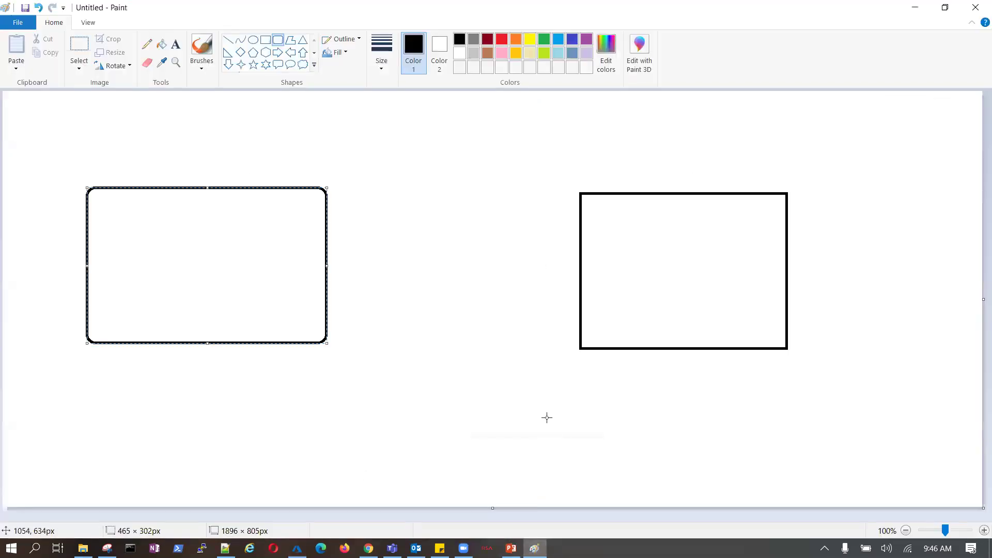
Handwrite 'EVS' above the rounded box and a label above the right box.
click(394, 242)
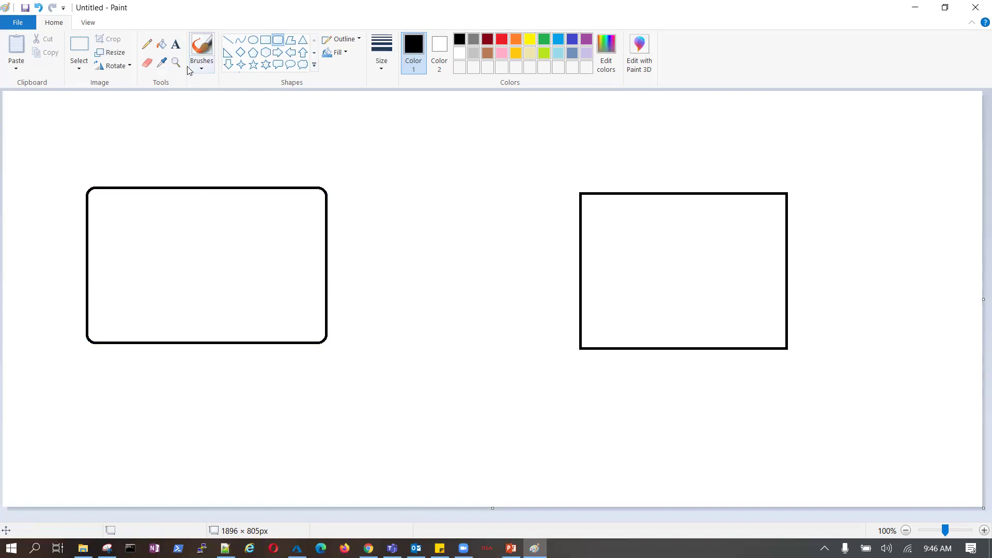
click(147, 45)
mouse_move(150, 146)
mouse_down()
mouse_move(172, 160)
mouse_move(165, 143)
mouse_move(193, 157)
mouse_move(193, 143)
mouse_move(222, 154)
mouse_up()
mouse_move(679, 143)
mouse_down()
mouse_move(685, 172)
mouse_move(671, 183)
mouse_move(695, 155)
mouse_move(713, 166)
mouse_move(763, 166)
mouse_up()
mouse_move(815, 139)
mouse_down()
mouse_move(818, 161)
mouse_move(801, 159)
mouse_move(878, 168)
mouse_up()
Sketch a bucket shape in the right box and a triangle inside the rounded box.
mouse_move(594, 216)
mouse_down()
mouse_move(659, 282)
mouse_move(584, 217)
mouse_up()
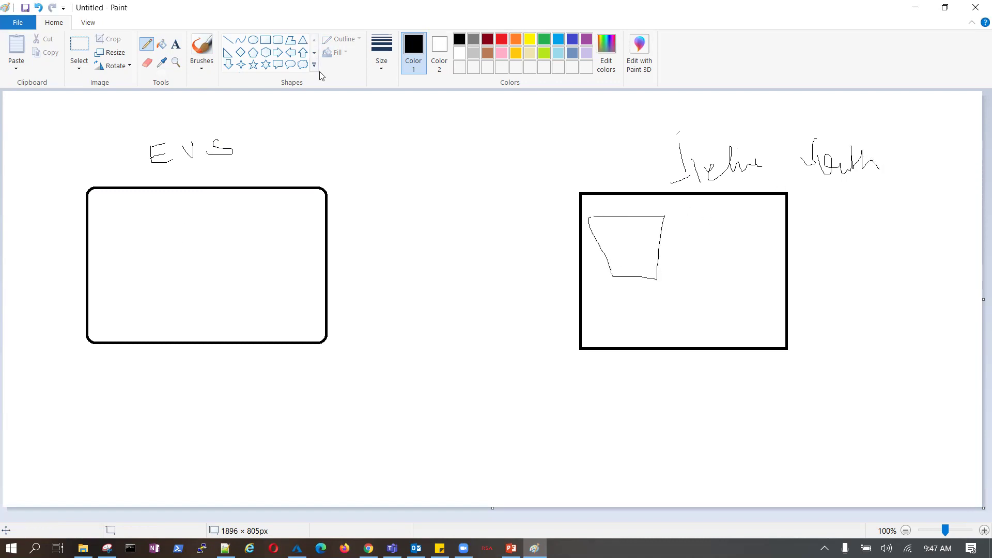
click(302, 39)
drag(131, 207, 213, 281)
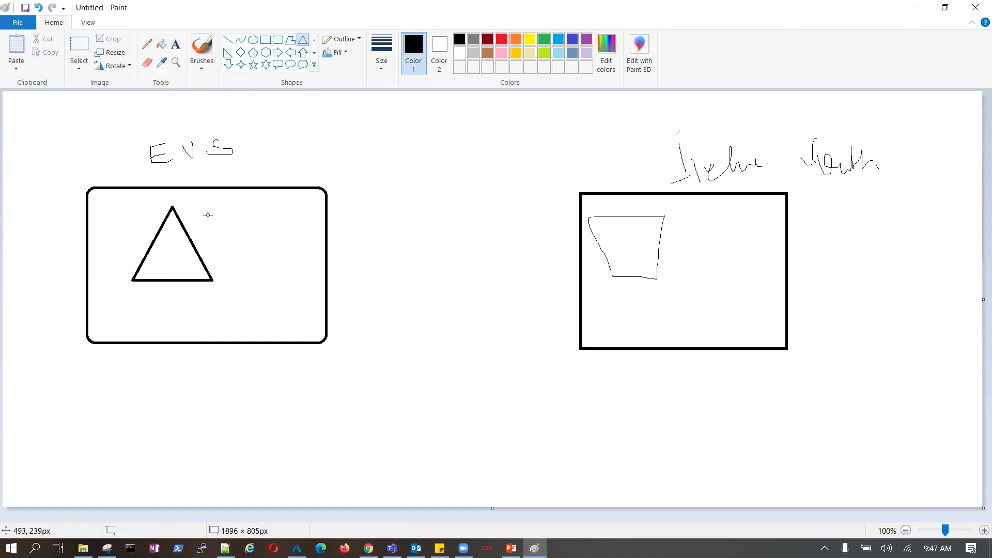
click(146, 44)
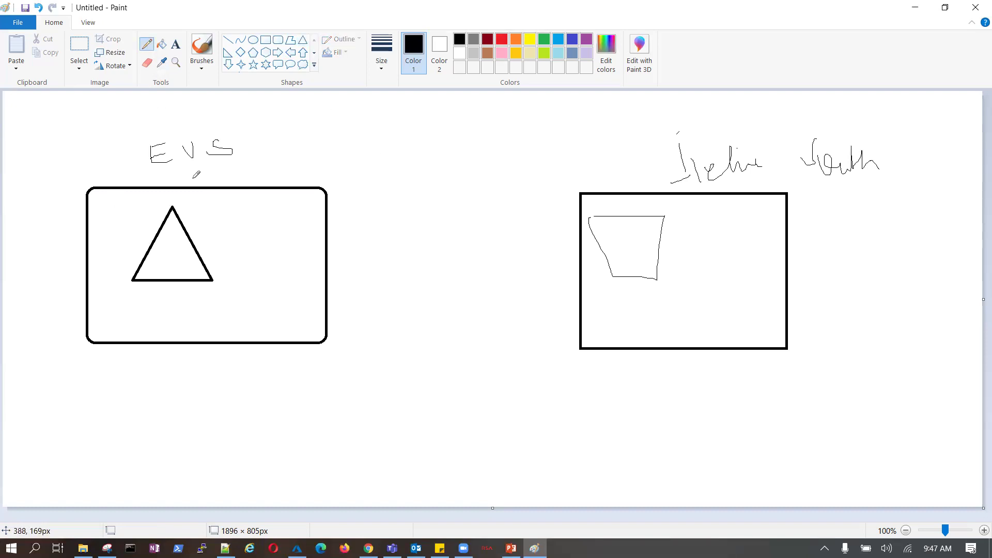
Add an X mark, then draw freehand frames and a line around the EVS box and label.
mouse_move(80, 177)
mouse_down()
mouse_move(337, 181)
mouse_move(339, 357)
mouse_move(155, 363)
mouse_move(77, 351)
mouse_move(65, 238)
mouse_move(79, 176)
mouse_up()
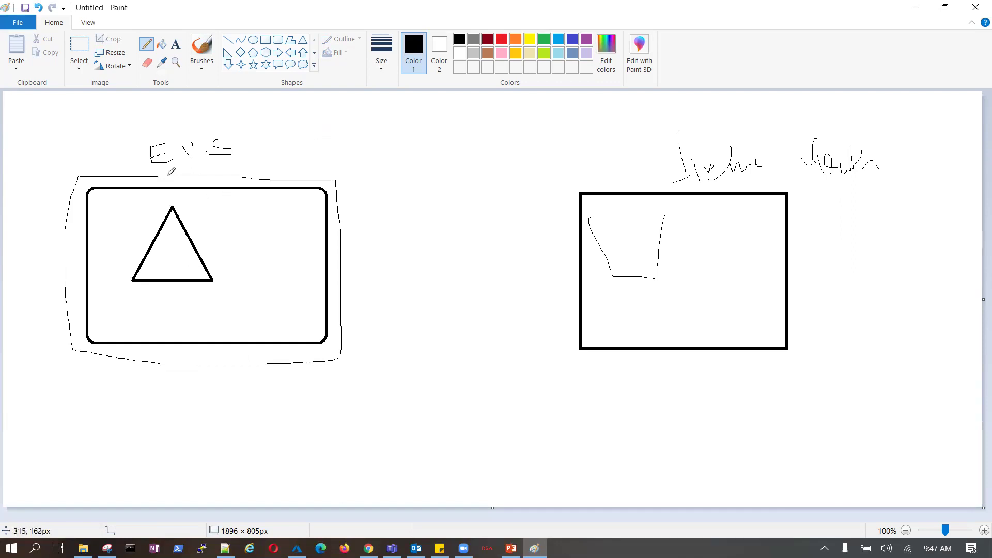
mouse_move(147, 132)
mouse_down()
mouse_move(136, 164)
mouse_move(255, 176)
mouse_move(261, 125)
mouse_move(150, 125)
mouse_up()
mouse_move(227, 136)
mouse_down()
mouse_move(253, 119)
mouse_move(340, 124)
mouse_move(419, 153)
mouse_move(386, 163)
mouse_up()
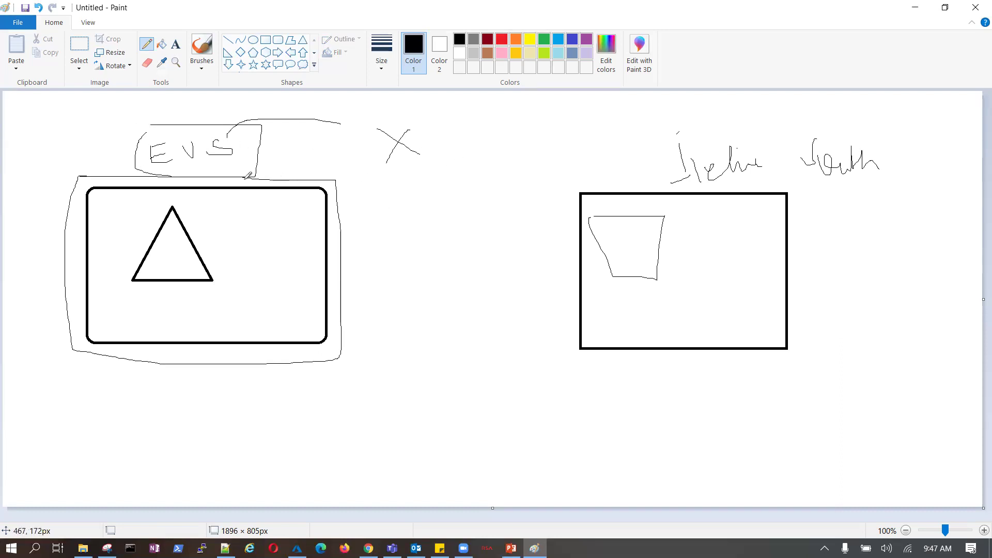
mouse_move(149, 142)
mouse_down()
mouse_move(149, 169)
mouse_move(227, 169)
mouse_move(241, 140)
mouse_move(151, 139)
mouse_up()
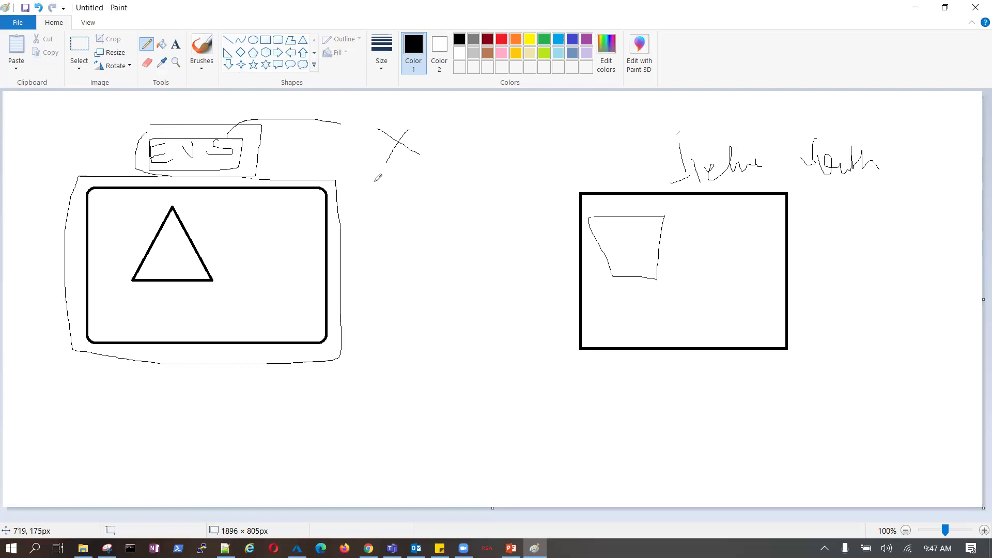
Handwrite 'Location' and 'IP Address' notes and begin a larger frame around the left drawing.
mouse_move(391, 187)
mouse_down()
mouse_move(395, 198)
mouse_move(452, 189)
mouse_move(476, 197)
mouse_move(529, 179)
mouse_move(472, 180)
mouse_up()
mouse_move(422, 230)
mouse_down()
mouse_move(419, 263)
mouse_move(429, 229)
mouse_move(468, 256)
mouse_move(475, 233)
mouse_move(477, 240)
mouse_move(551, 212)
mouse_move(556, 235)
mouse_up()
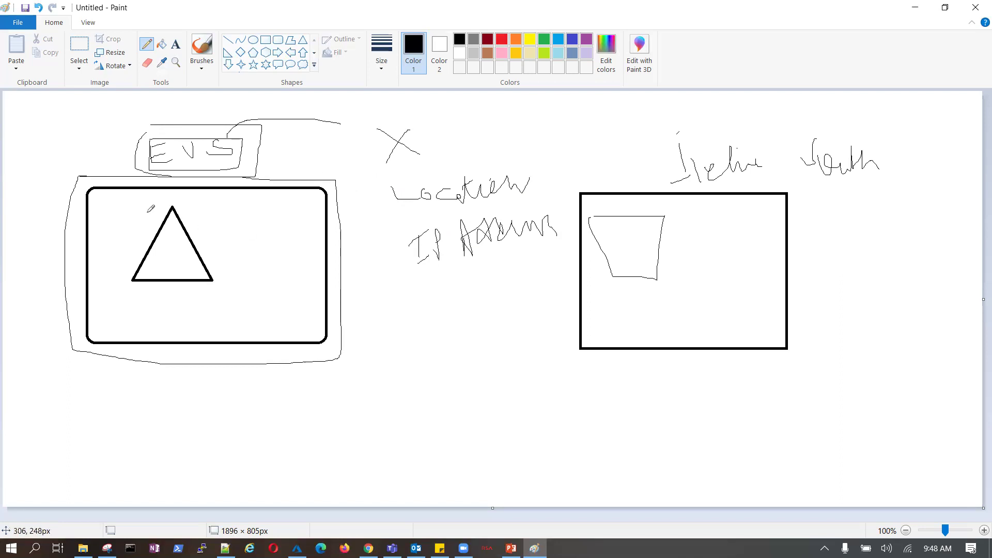
mouse_move(52, 116)
mouse_down()
mouse_move(339, 114)
mouse_move(351, 347)
mouse_move(281, 383)
mouse_move(44, 341)
mouse_move(52, 114)
mouse_up()
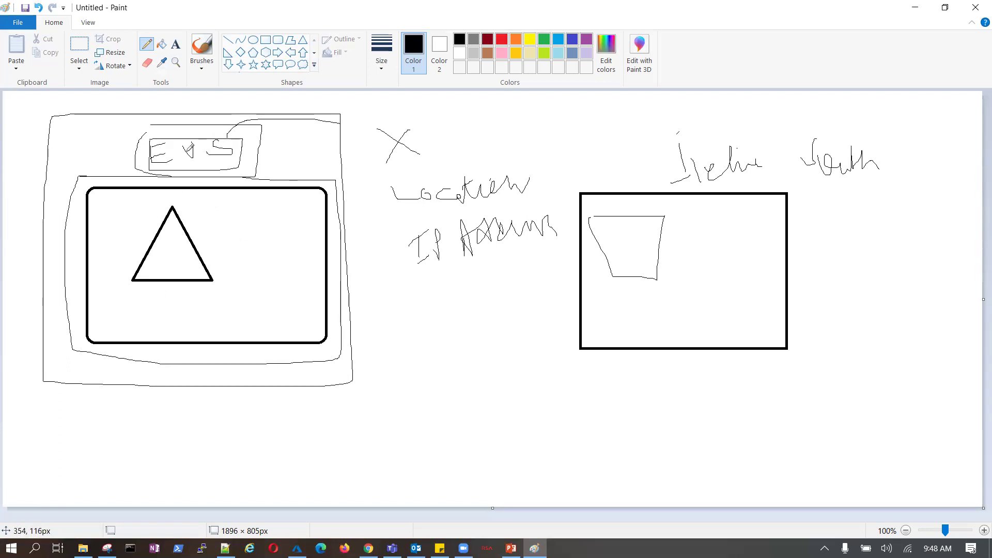
Touch up the EVS label, add an arrow and loop, and curve-link the bucket to the left frame.
drag(171, 165, 192, 144)
drag(256, 157, 282, 147)
mouse_move(151, 139)
mouse_down()
mouse_move(148, 169)
mouse_move(212, 174)
mouse_move(242, 147)
mouse_up()
drag(382, 153, 414, 132)
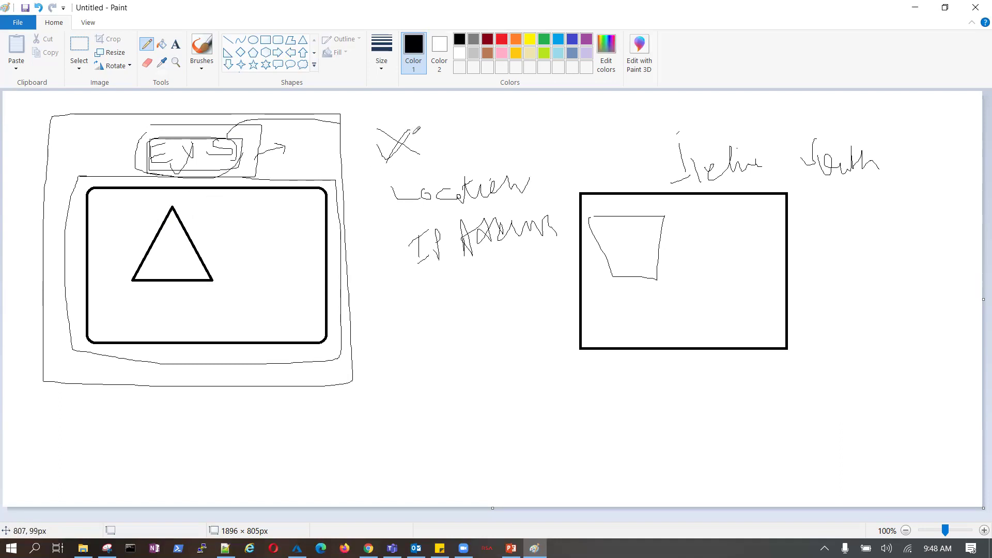
mouse_move(630, 234)
mouse_down()
mouse_move(607, 146)
mouse_move(389, 149)
mouse_move(338, 172)
mouse_up()
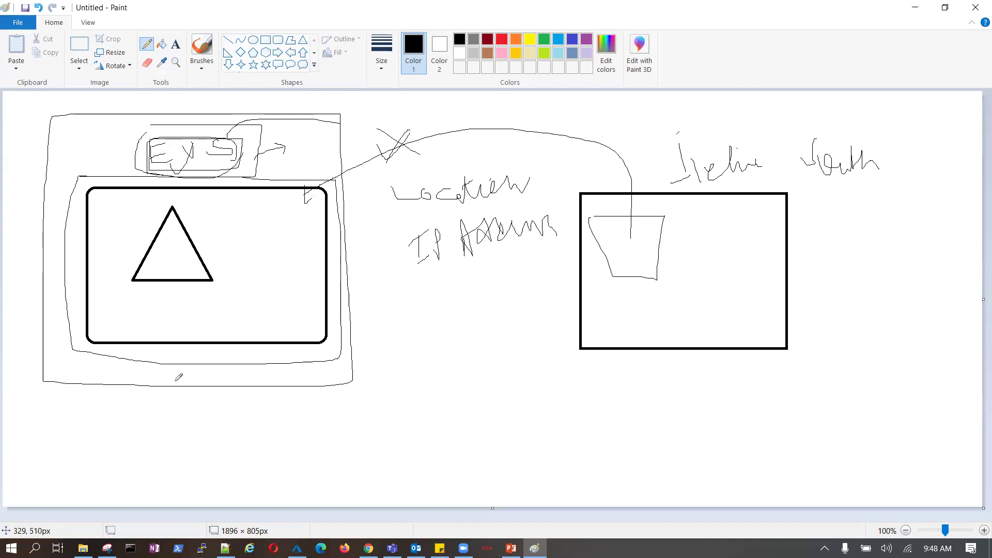
Circle the triangle, draw an upward arrow, and handwrite three more words around the diagram.
mouse_move(137, 228)
mouse_down()
mouse_move(144, 211)
mouse_move(247, 258)
mouse_move(161, 310)
mouse_move(142, 206)
mouse_up()
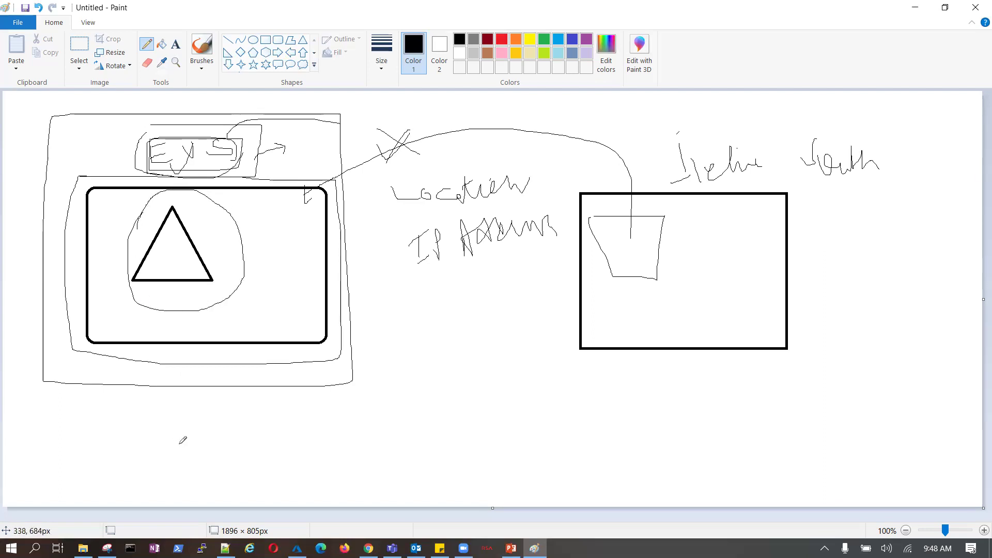
drag(157, 463, 175, 371)
mouse_move(146, 331)
mouse_down()
mouse_move(184, 317)
mouse_move(209, 333)
mouse_move(232, 327)
mouse_move(226, 312)
mouse_up()
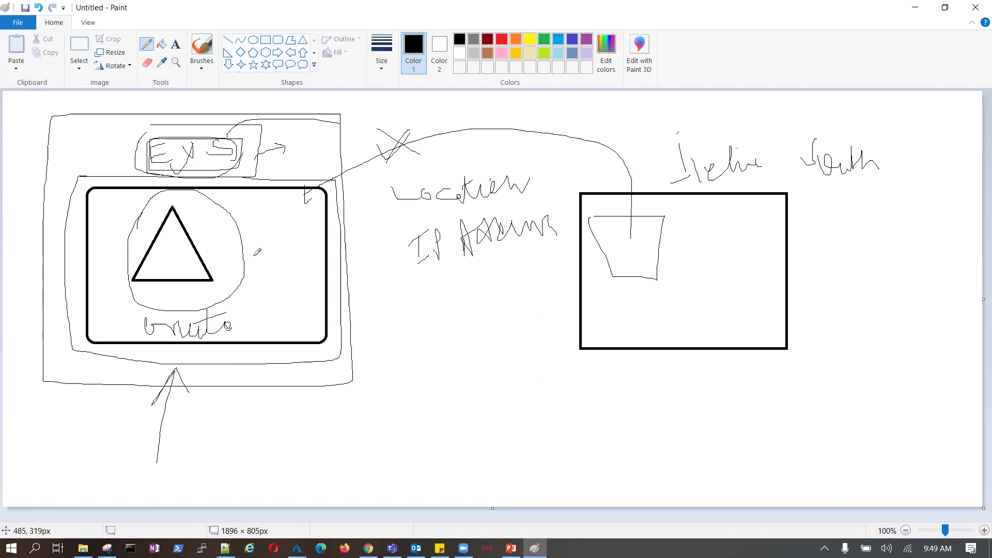
mouse_move(374, 306)
mouse_down()
mouse_move(377, 329)
mouse_move(408, 310)
mouse_move(422, 322)
mouse_move(434, 305)
mouse_up()
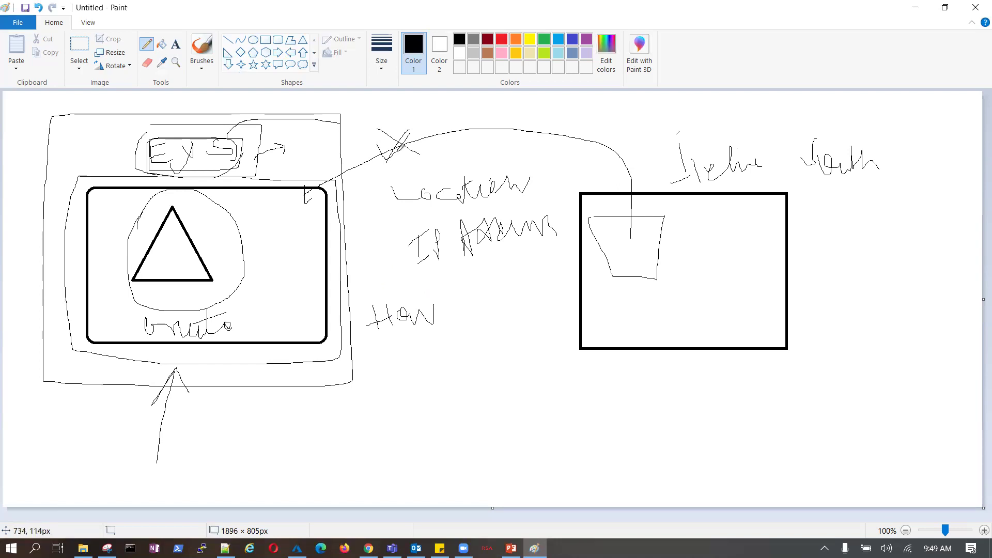
mouse_move(470, 134)
mouse_down()
mouse_move(488, 106)
mouse_move(525, 131)
mouse_move(605, 125)
mouse_up()
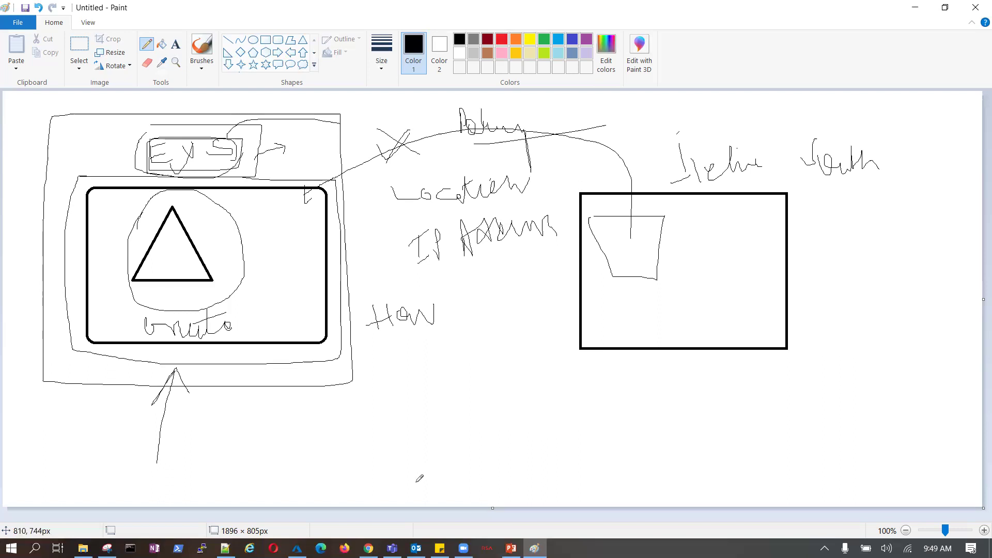
click(415, 547)
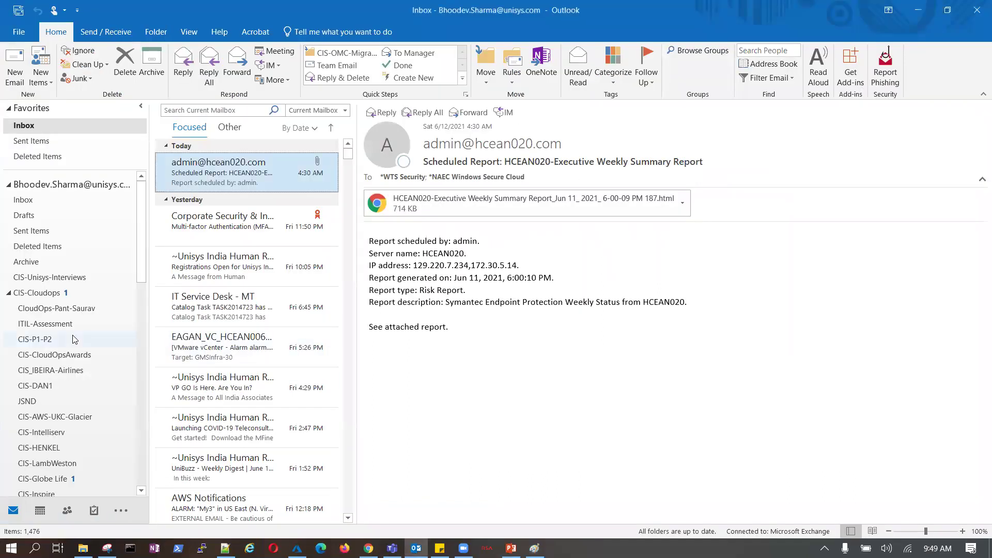
Browse the CIS-OMC-Migration folder's cloud build engineers and Pre-Cutover Actions messages.
scroll(73, 338, down, 6)
scroll(74, 339, down, 1)
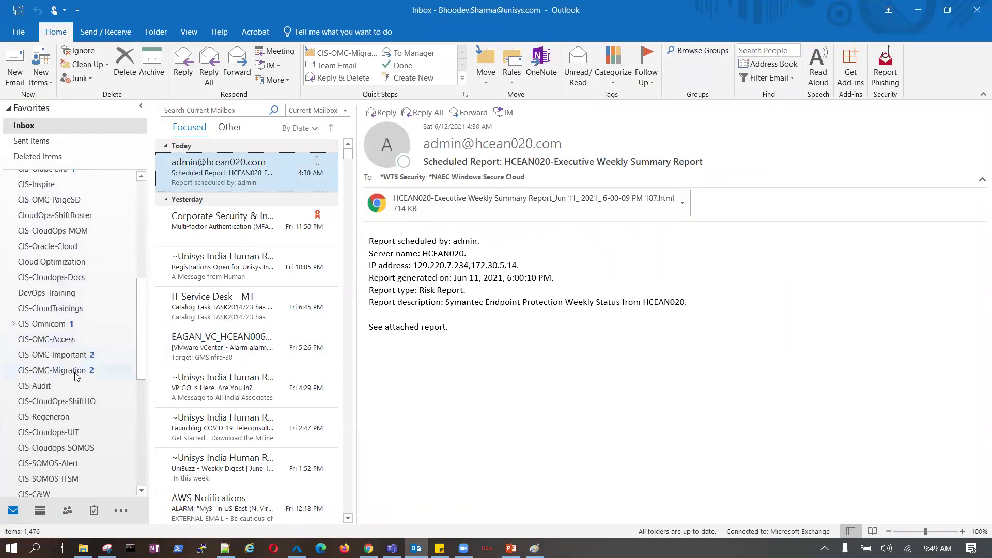
click(77, 371)
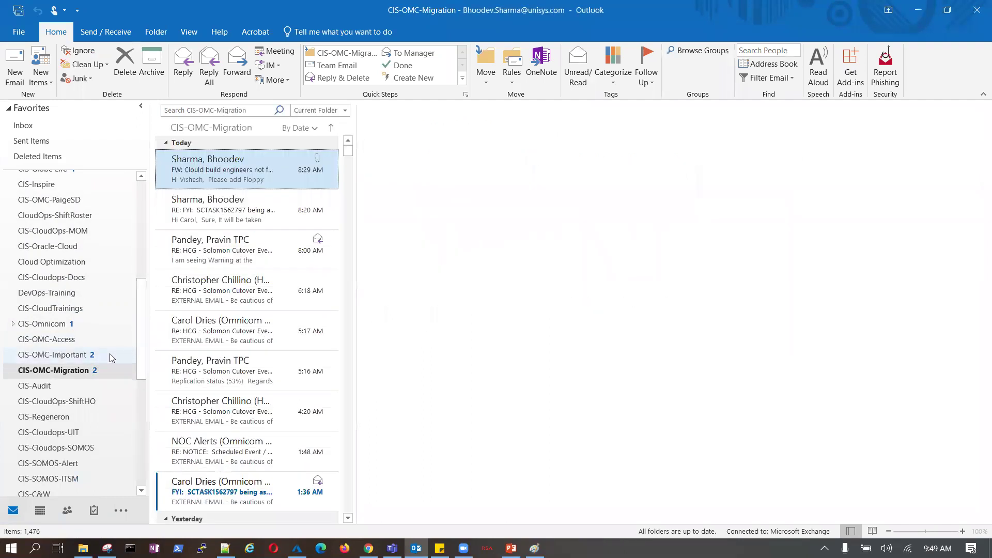
scroll(313, 364, down, 4)
scroll(316, 375, down, 2)
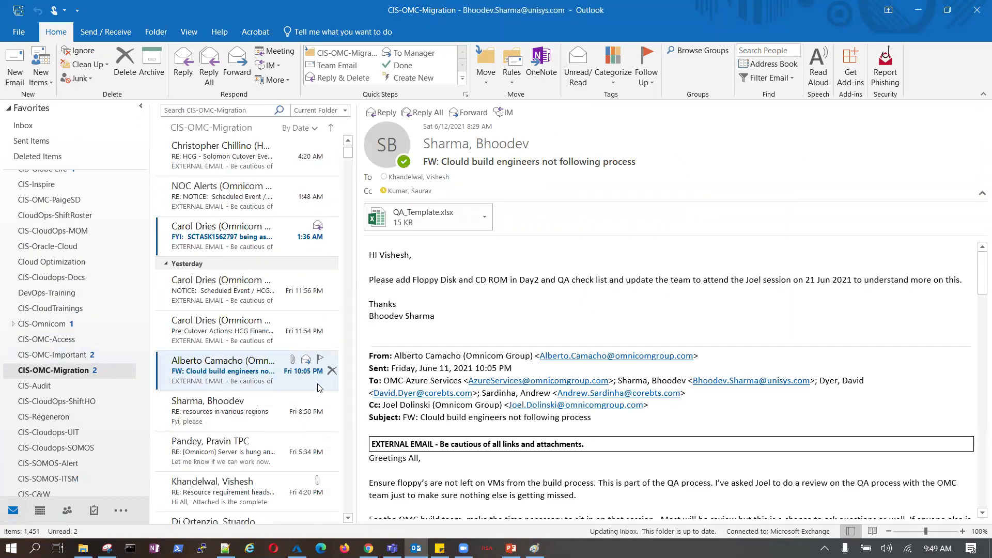
click(264, 382)
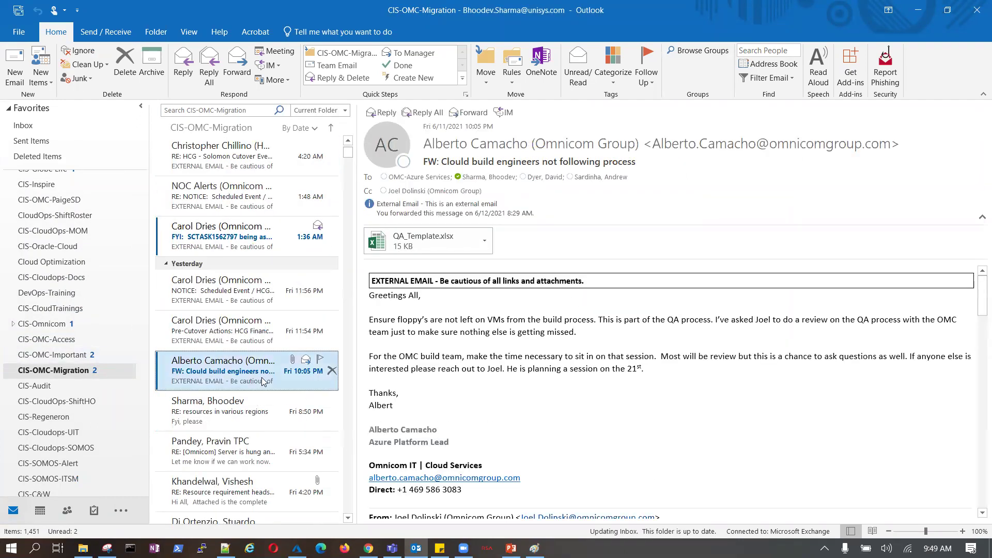
click(233, 340)
Open the CIS-OMC-Important folder and read the 'resources in various regions' email.
scroll(234, 341, down, 3)
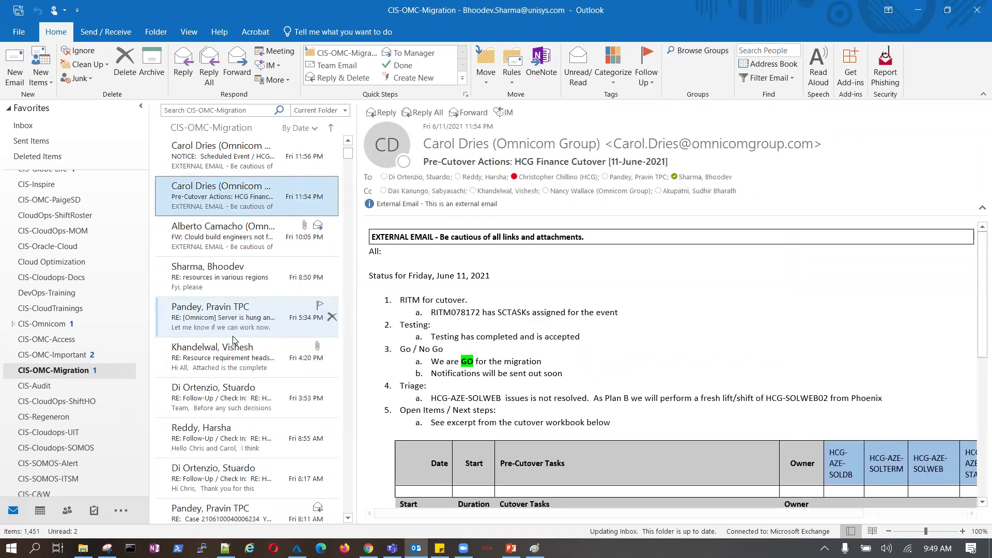
click(70, 355)
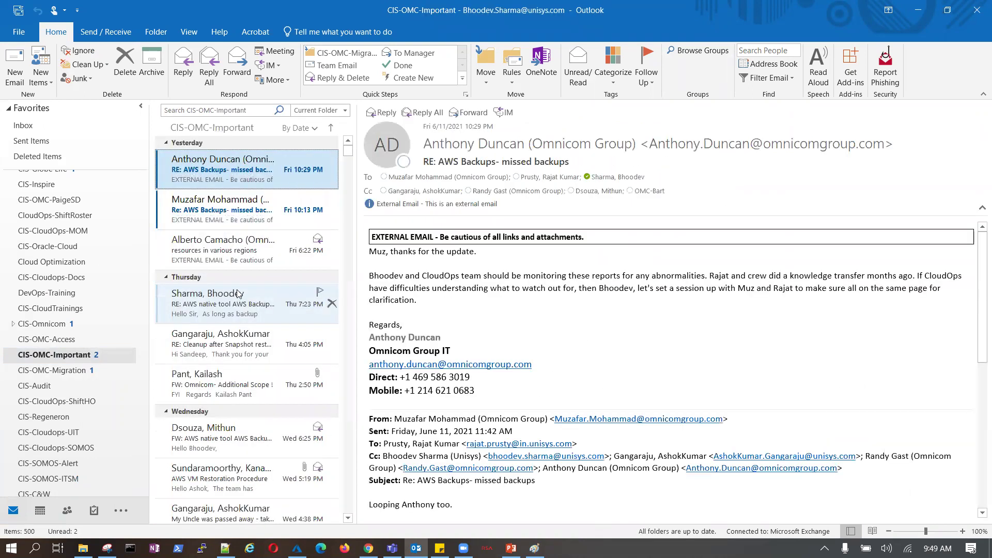
click(246, 221)
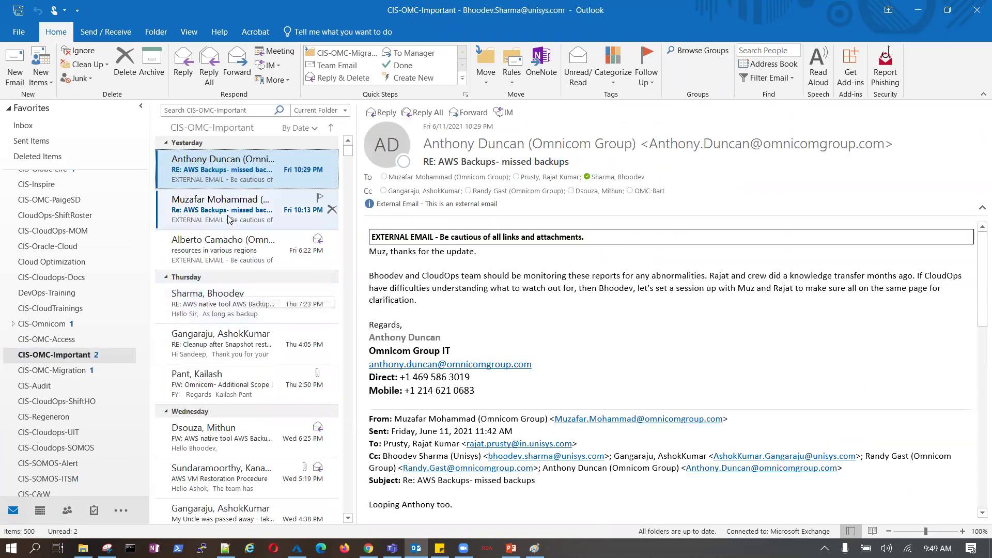
click(247, 244)
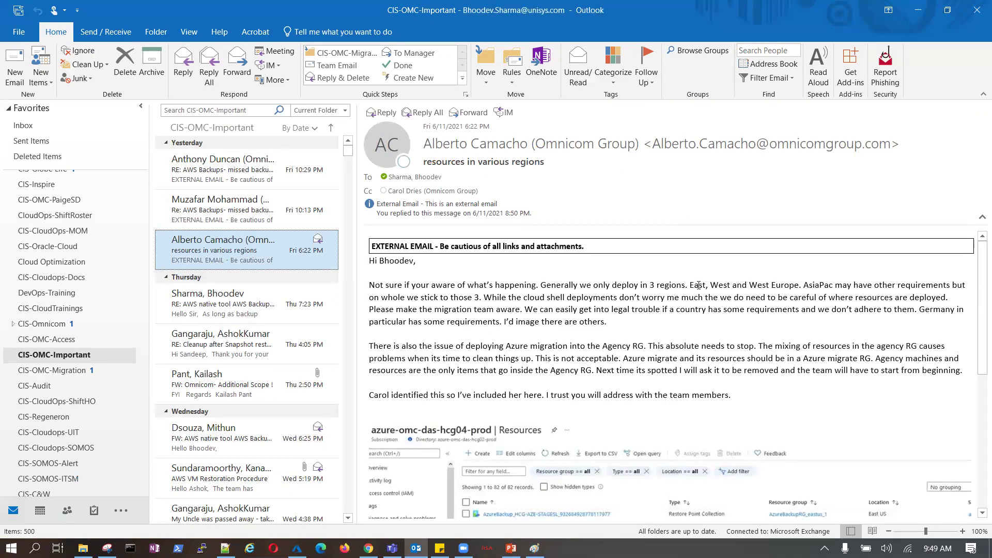
Select 'East, West and West Europe' in the regions email and review its embedded Azure screenshot.
drag(691, 285, 789, 285)
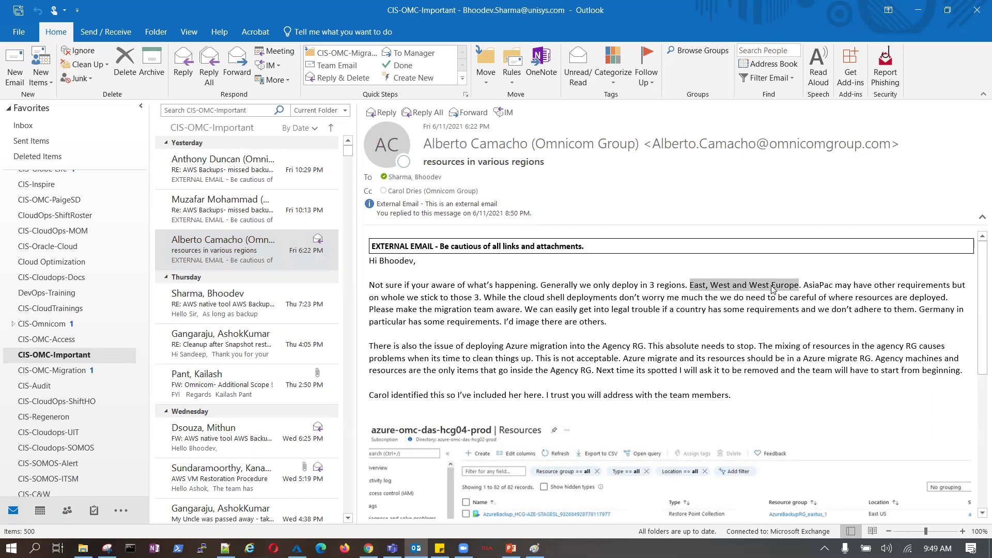
scroll(774, 289, down, 3)
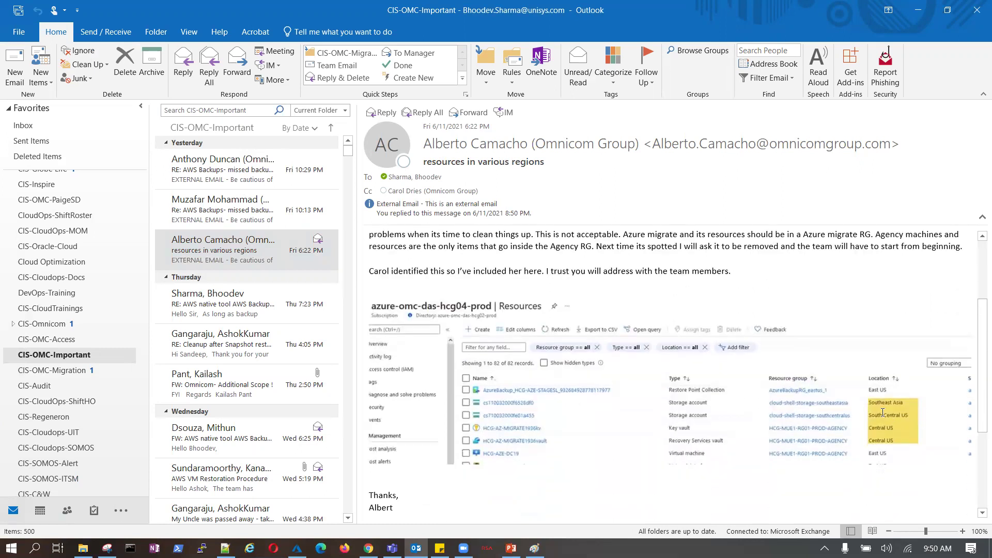
click(877, 408)
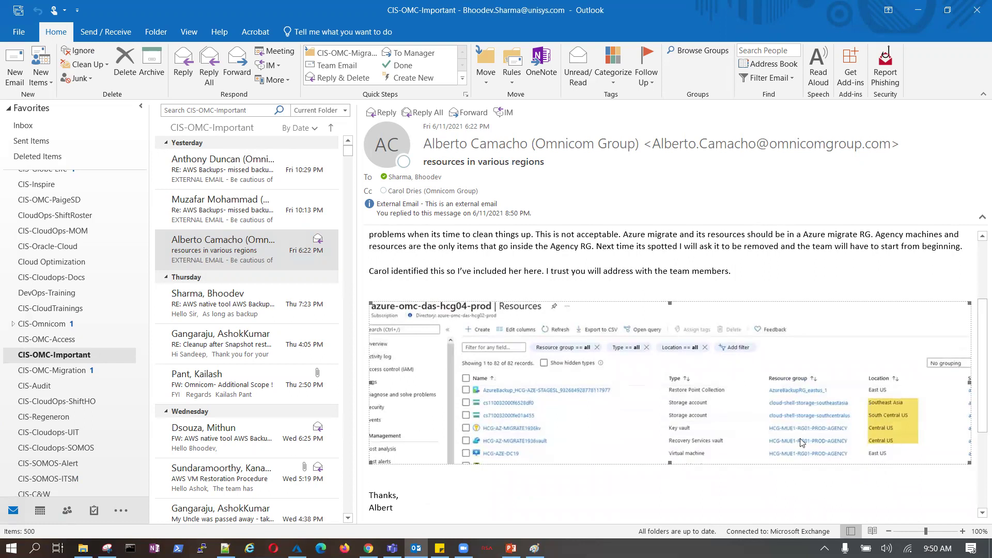
scroll(733, 486, up, 3)
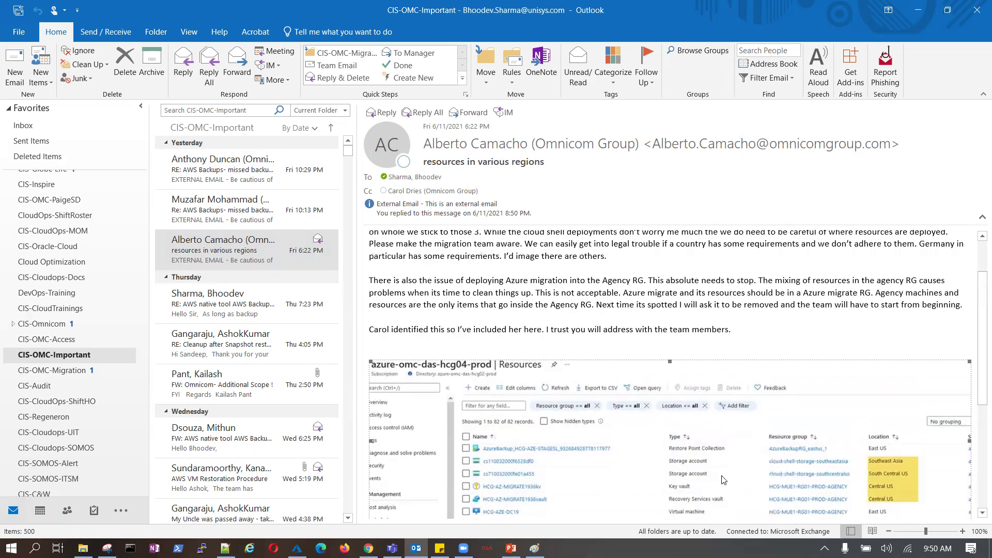
drag(425, 175, 450, 176)
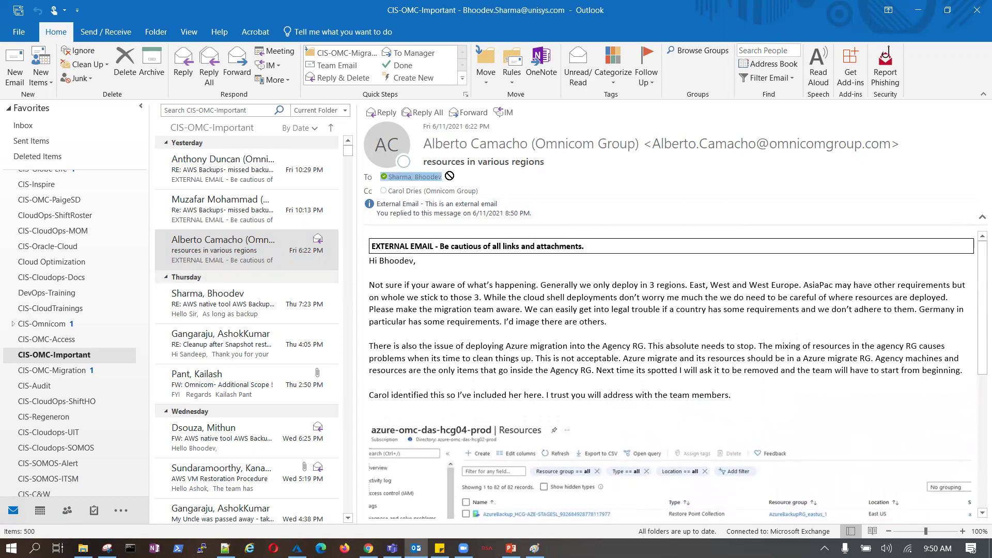
drag(690, 285, 799, 285)
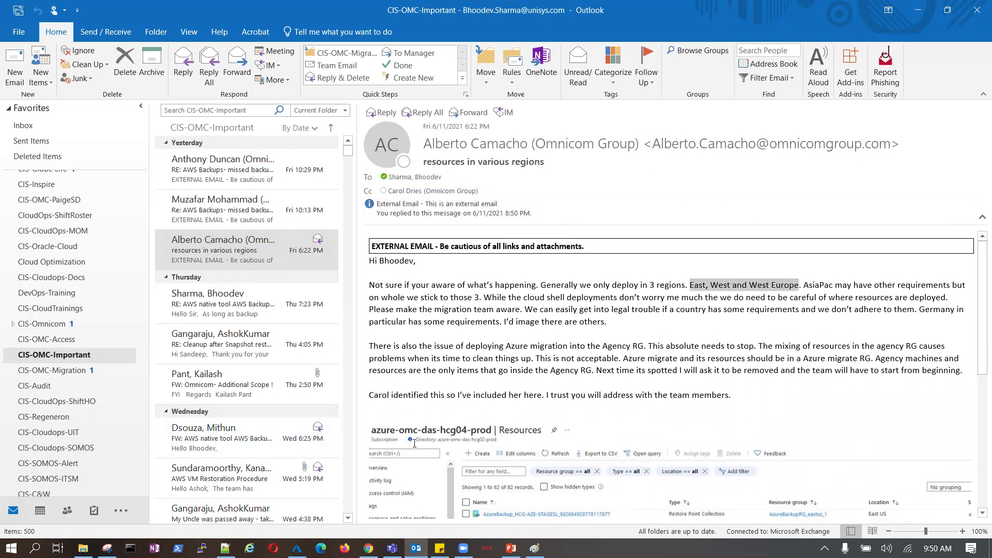
scroll(809, 402, down, 3)
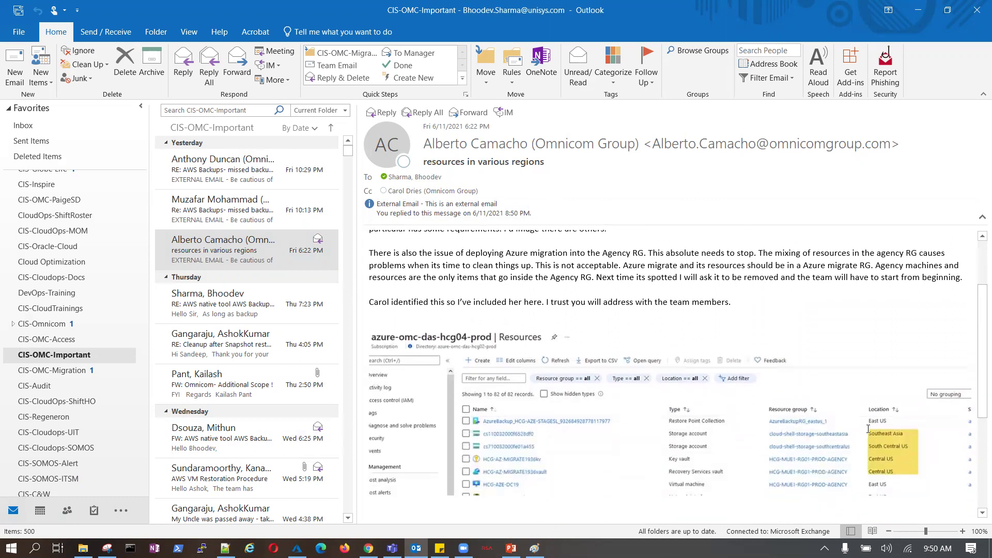
scroll(868, 429, down, 1)
scroll(711, 309, up, 4)
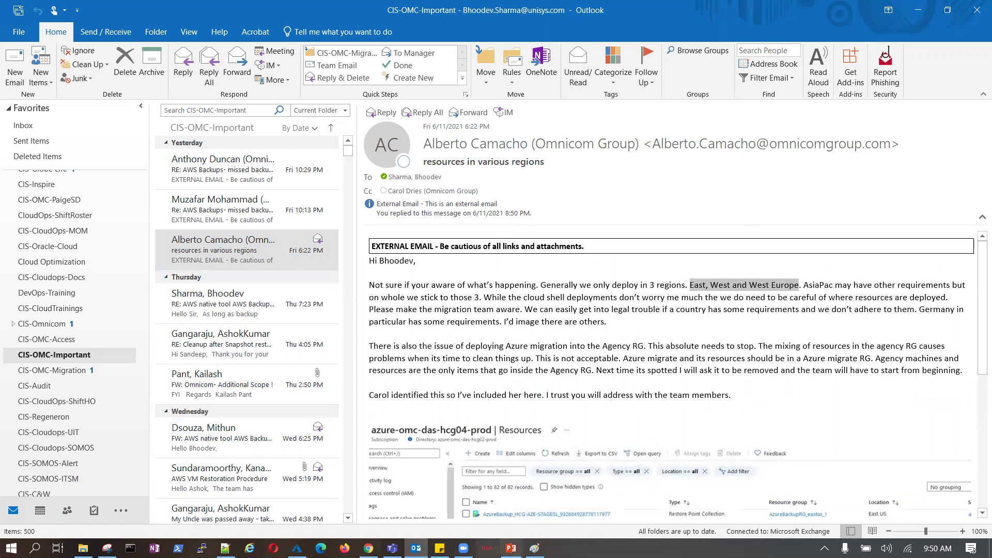
click(535, 547)
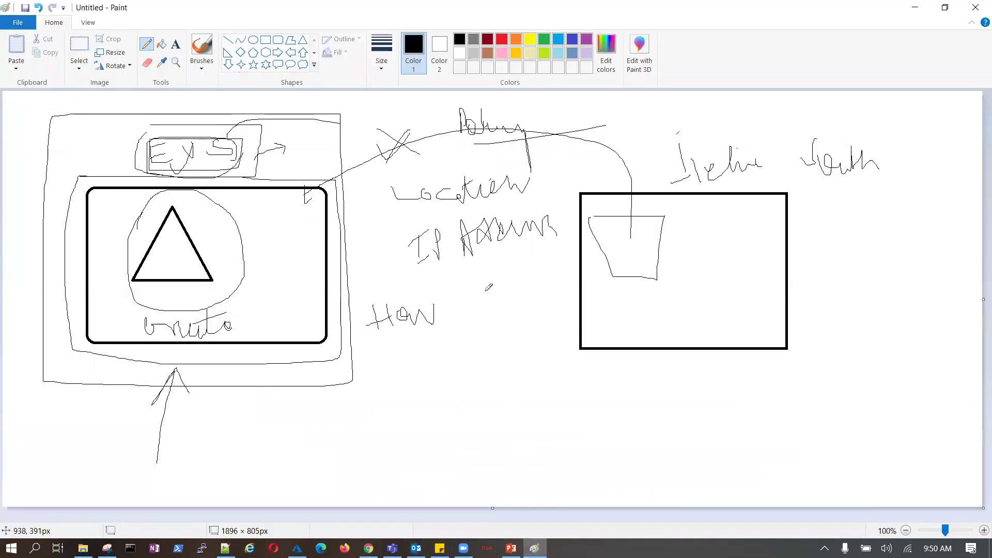
Loop around the 'IP Address' note and draw a second curve from the bowl to the left diagram.
mouse_move(417, 225)
mouse_down()
mouse_move(405, 253)
mouse_move(478, 272)
mouse_move(555, 229)
mouse_move(468, 204)
mouse_move(408, 209)
mouse_move(405, 228)
mouse_up()
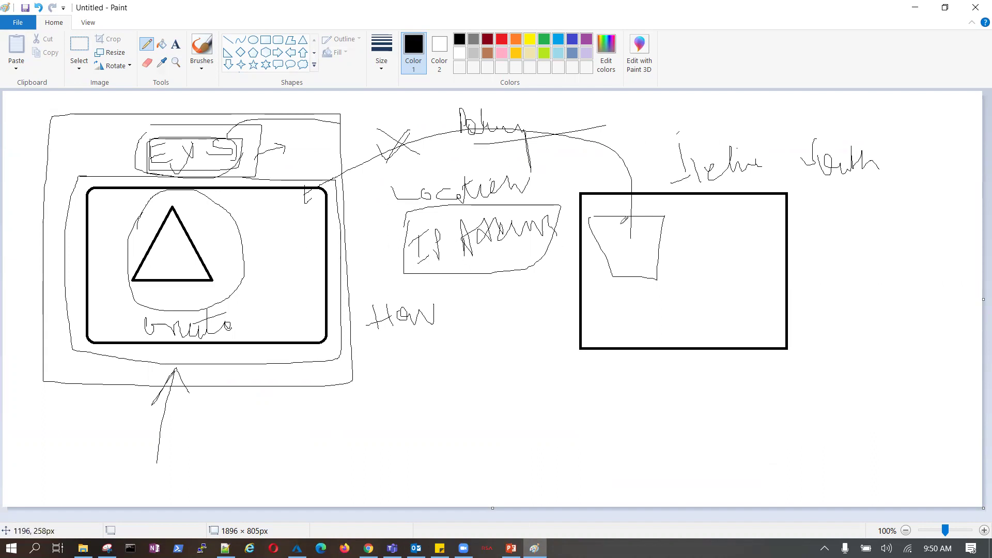
mouse_move(620, 226)
mouse_down()
mouse_move(625, 239)
mouse_move(617, 178)
mouse_move(504, 155)
mouse_move(334, 204)
mouse_up()
click(296, 548)
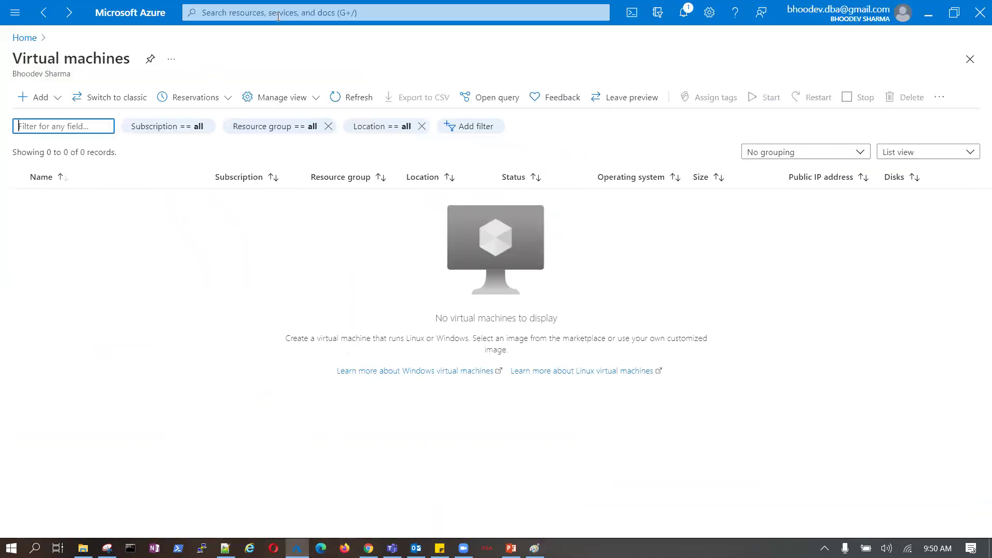
Search 'nsg', open Network security groups, and select BPS-VM2-nsg.
click(285, 13)
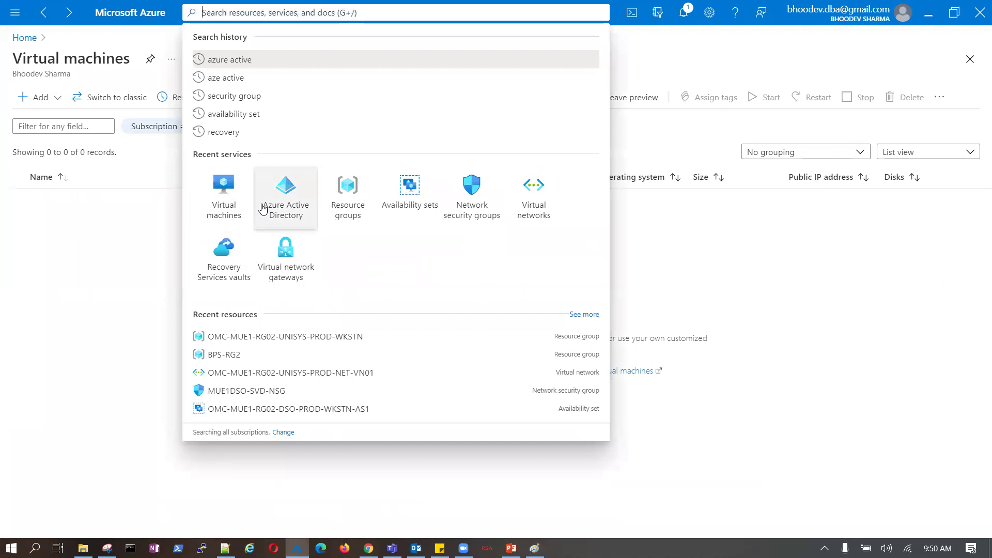
text(ne)
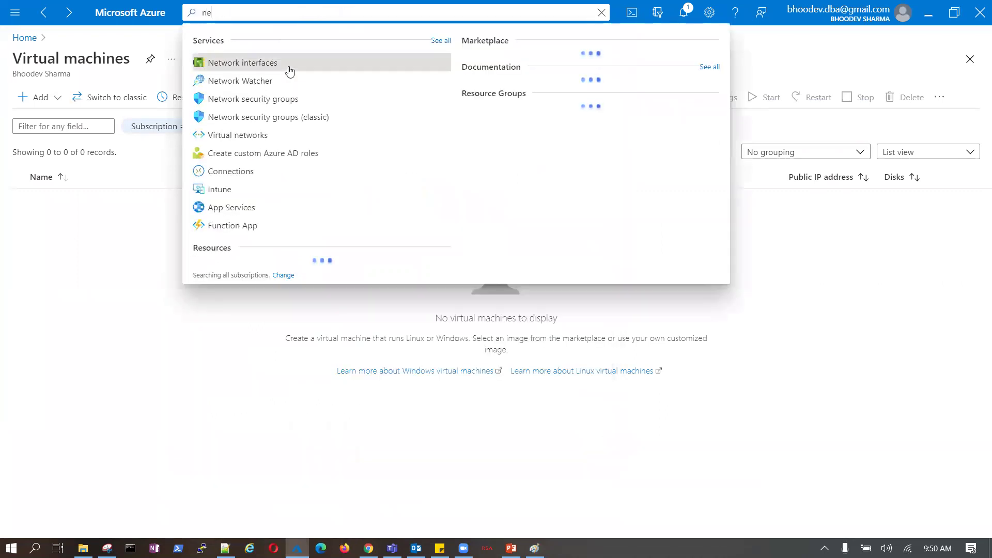
key(BackSpace)
text(sg)
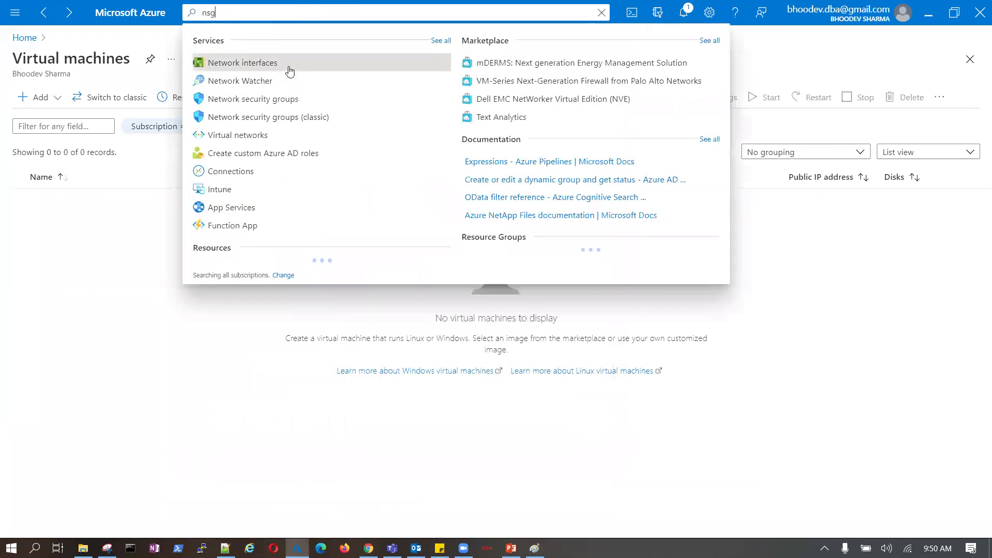
click(289, 66)
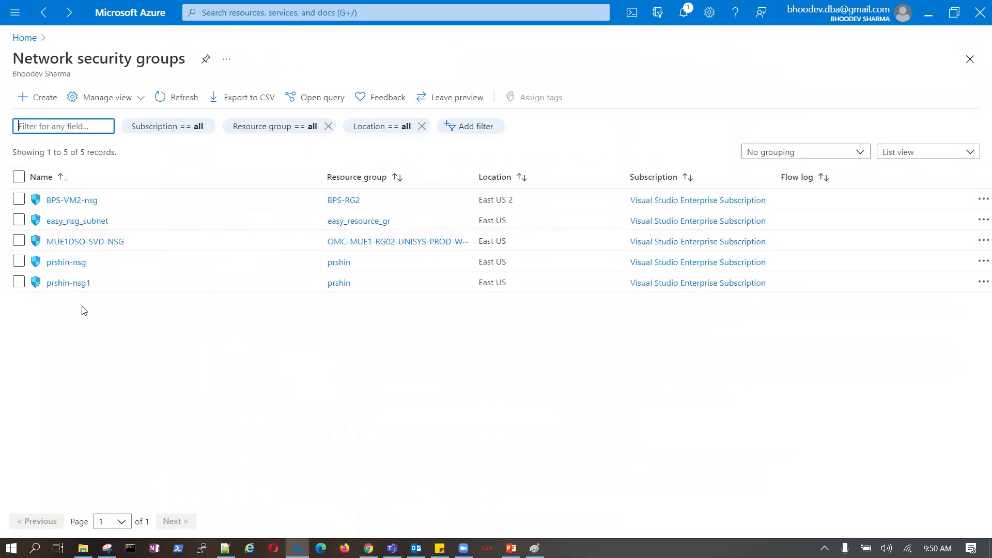
click(78, 206)
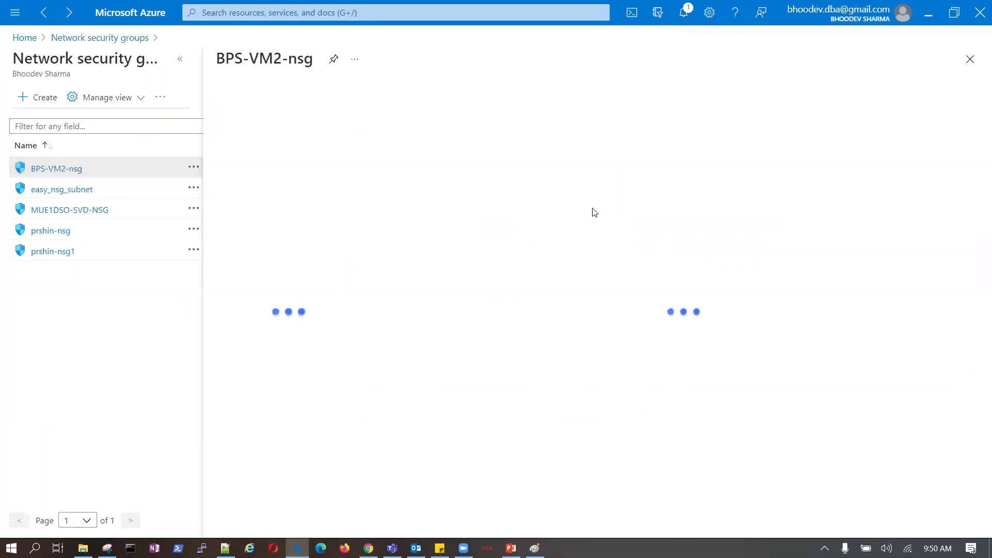
Open prshin-nsg's Inbound security rules and start adding a new inbound rule.
click(51, 232)
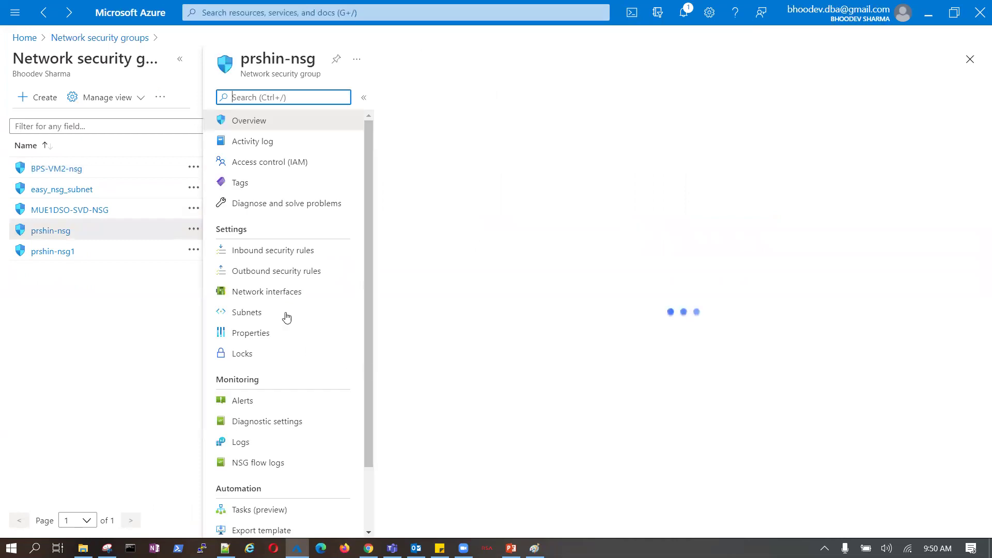
click(270, 252)
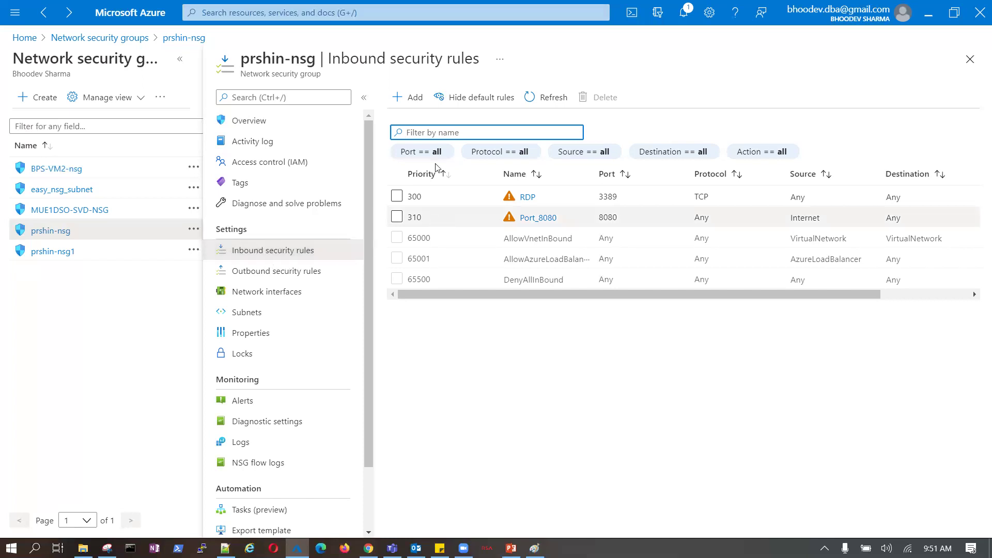
click(408, 97)
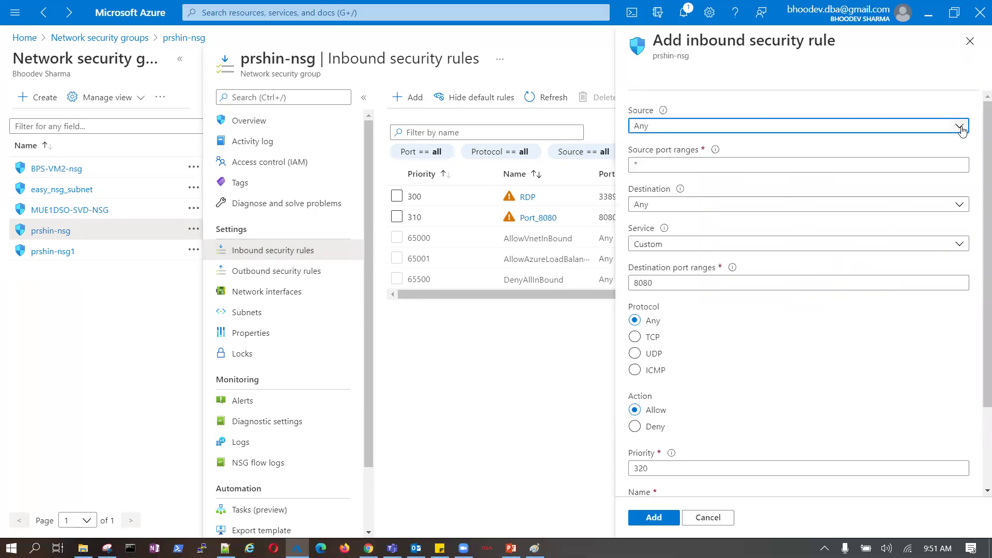
Keep the rule source as Any and set the destination to IP Addresses.
click(960, 127)
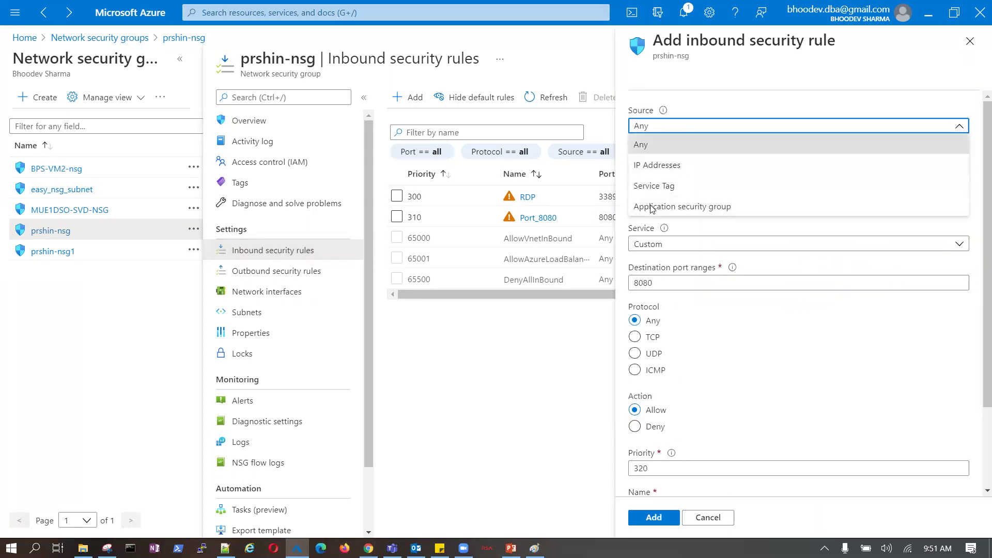
click(649, 165)
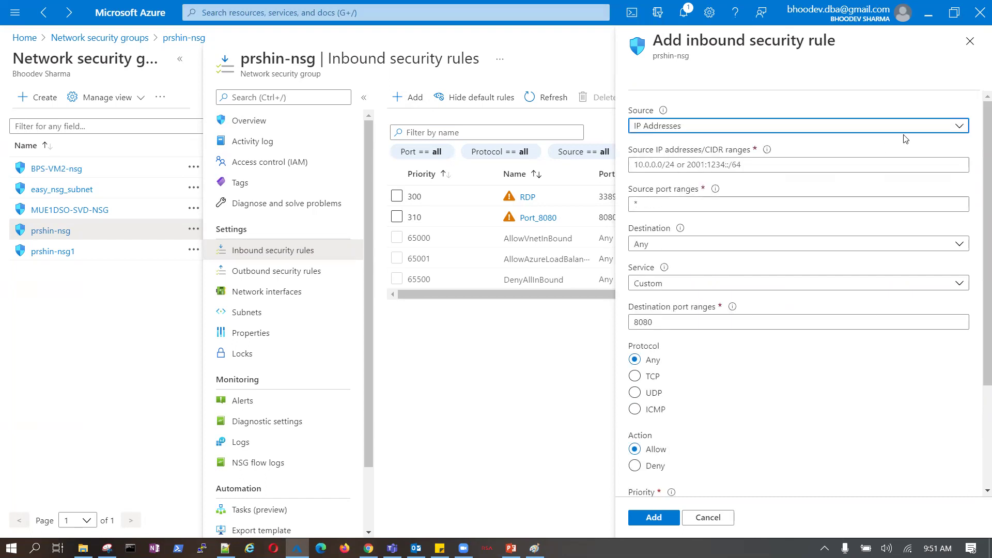
click(958, 127)
click(647, 145)
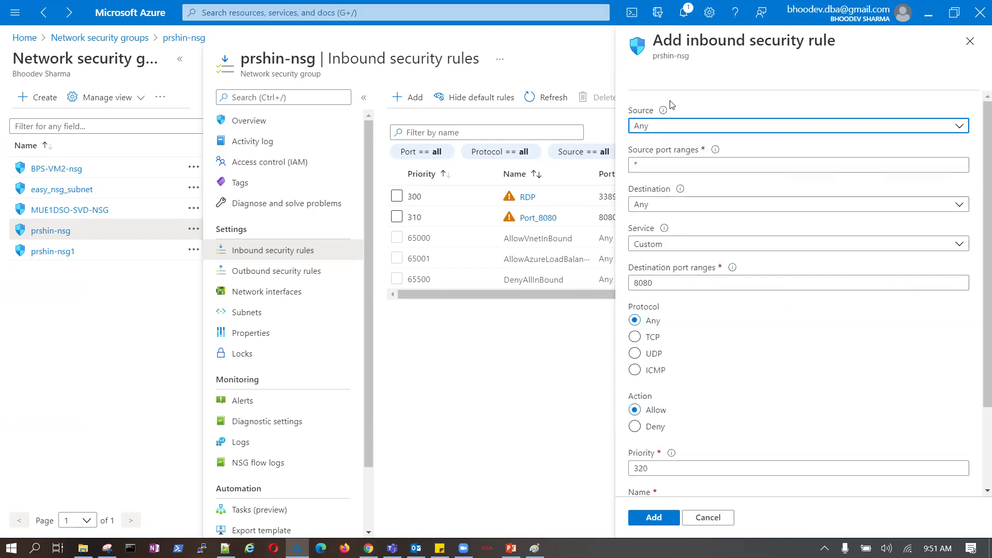
click(959, 207)
click(688, 245)
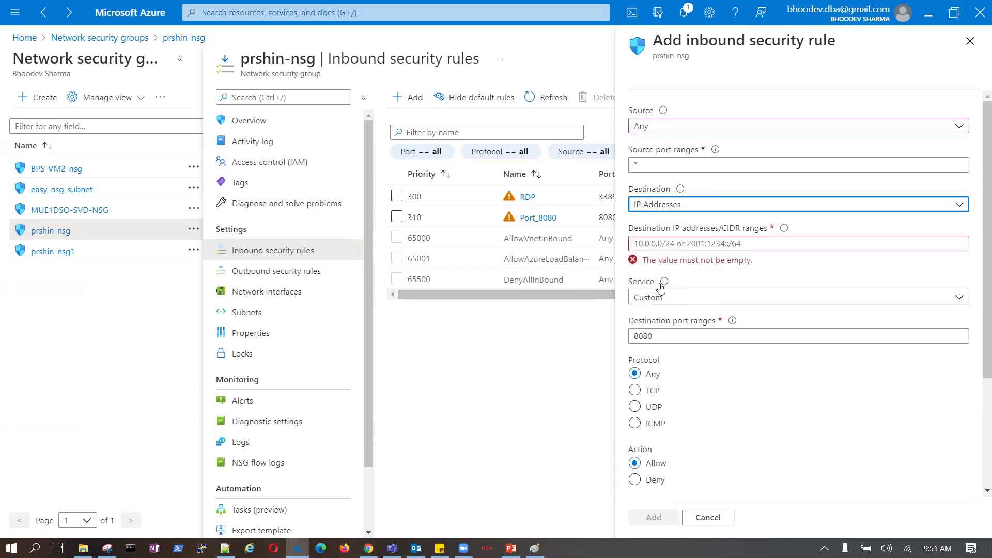
Circle the large triangle in the Paint sketch.
click(534, 547)
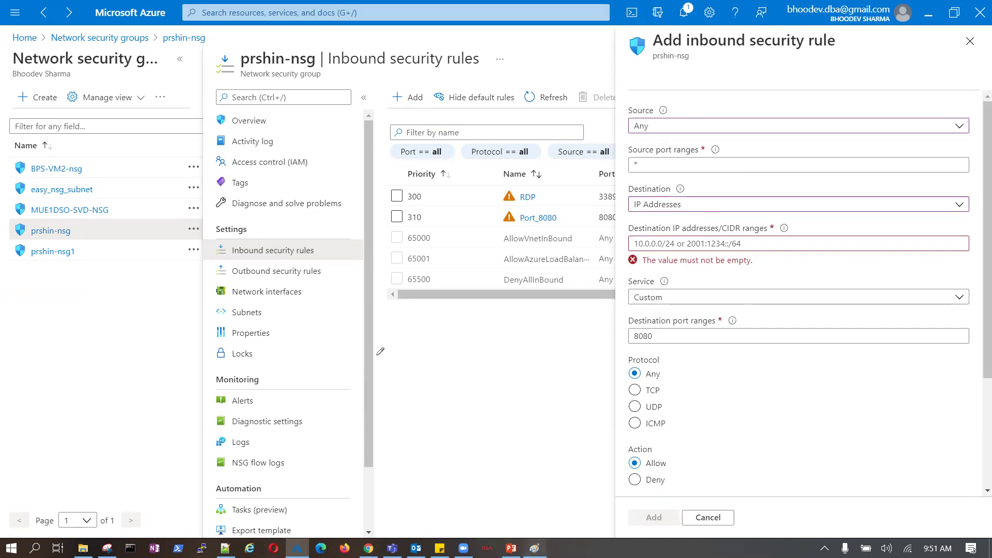
mouse_move(163, 226)
mouse_down()
mouse_move(141, 246)
mouse_move(151, 275)
mouse_move(196, 282)
mouse_move(205, 246)
mouse_up()
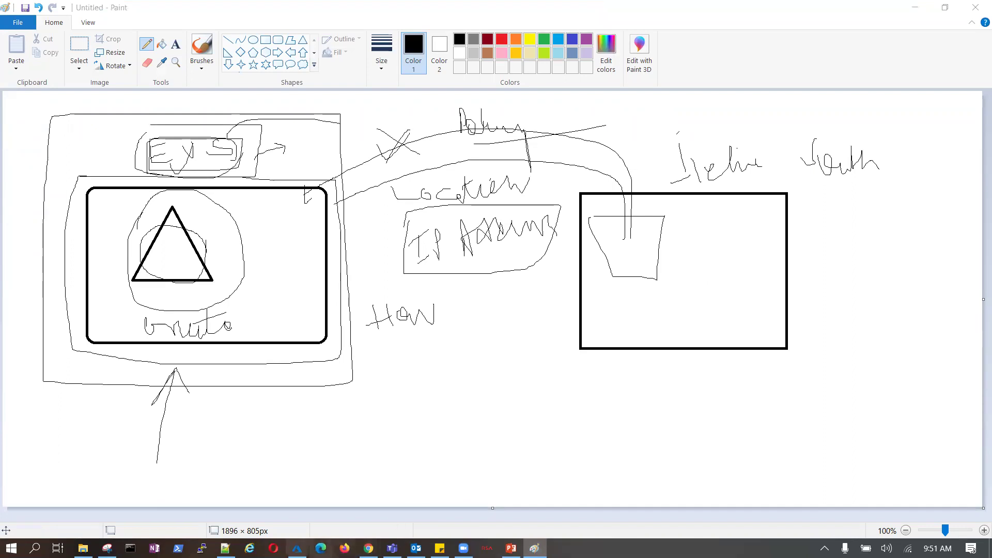
click(297, 548)
Set the rule action to Deny and select the Destination IP address field.
click(763, 241)
click(710, 300)
click(710, 300)
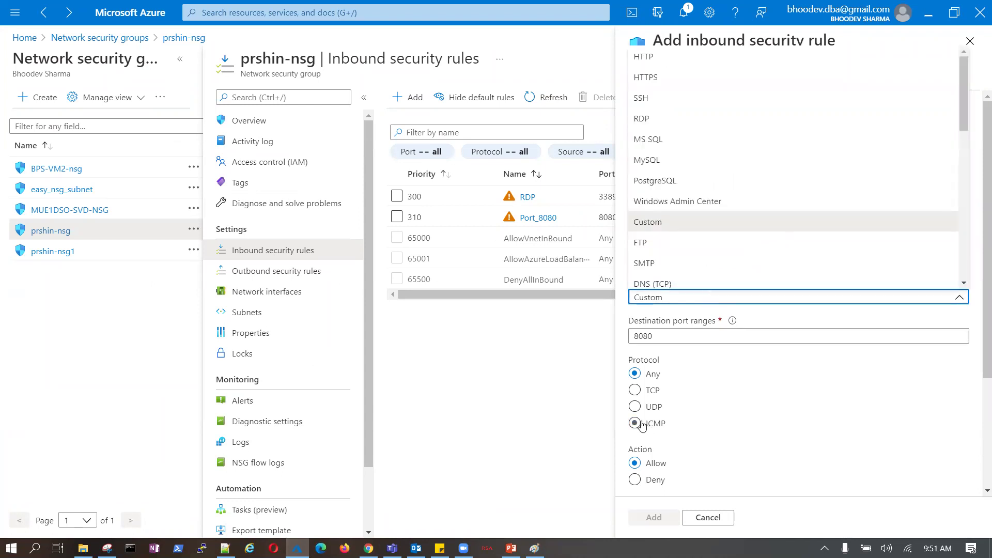
click(634, 480)
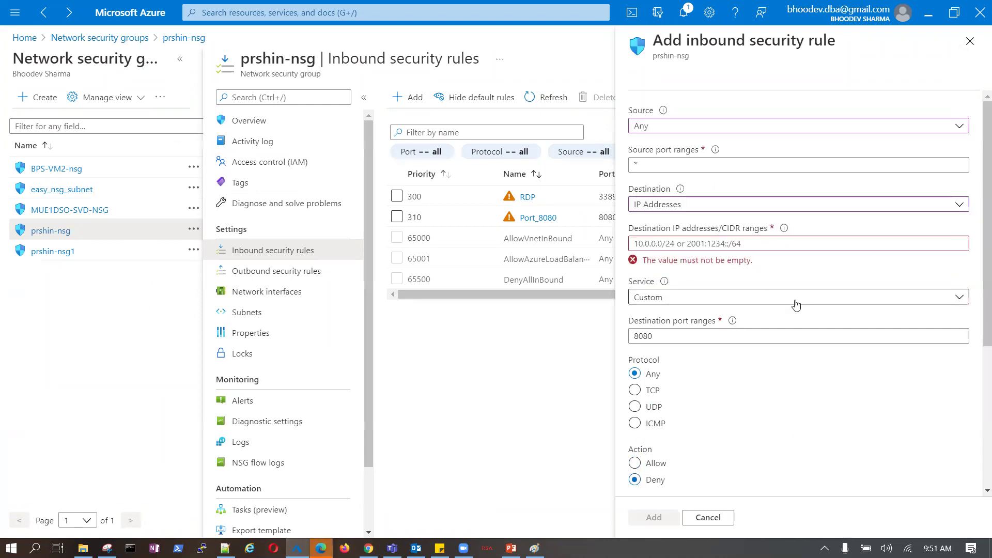
click(754, 245)
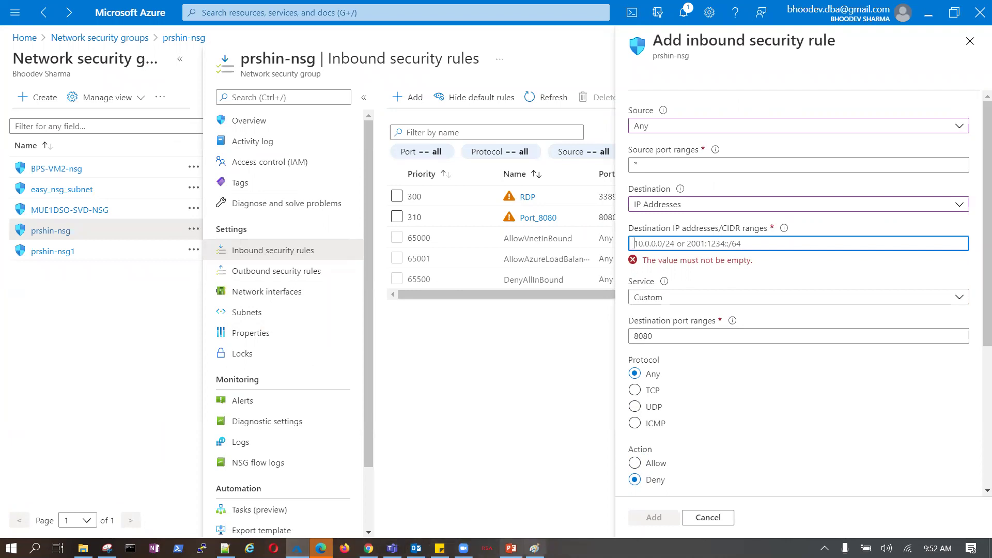
click(534, 548)
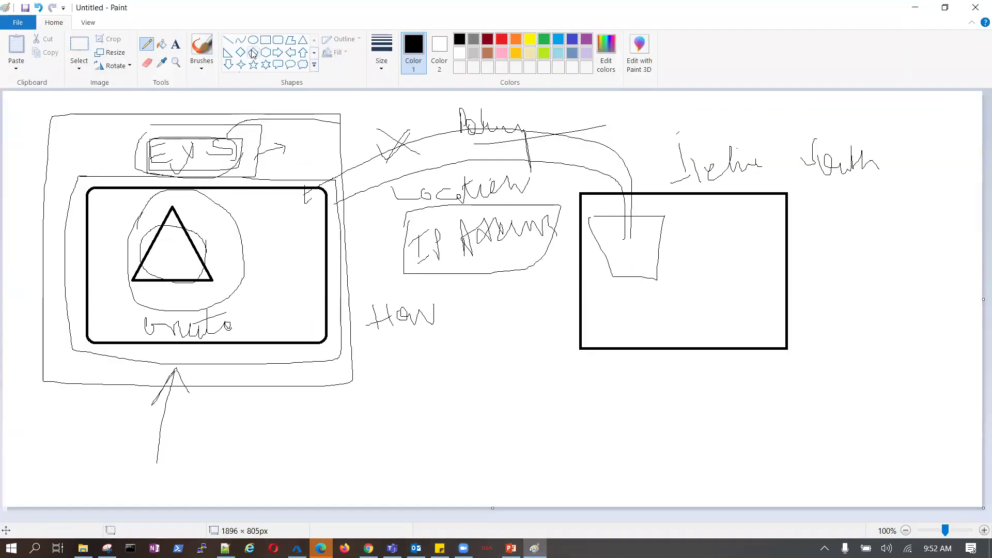
Draw small outlined triangles beside the big triangle in the rounded box, the last beneath the others.
click(303, 40)
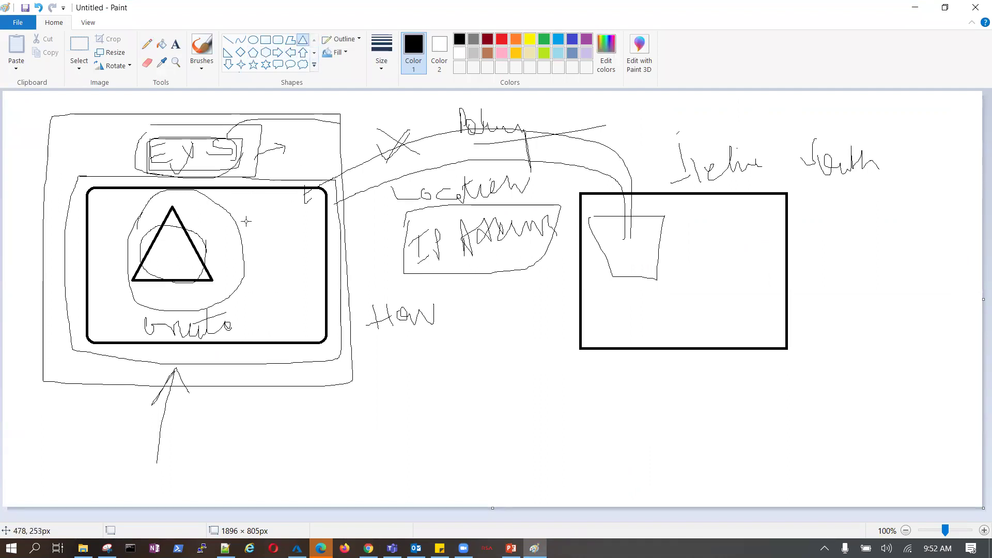
mouse_move(214, 218)
mouse_down()
mouse_move(247, 237)
mouse_move(270, 227)
mouse_move(280, 236)
mouse_up()
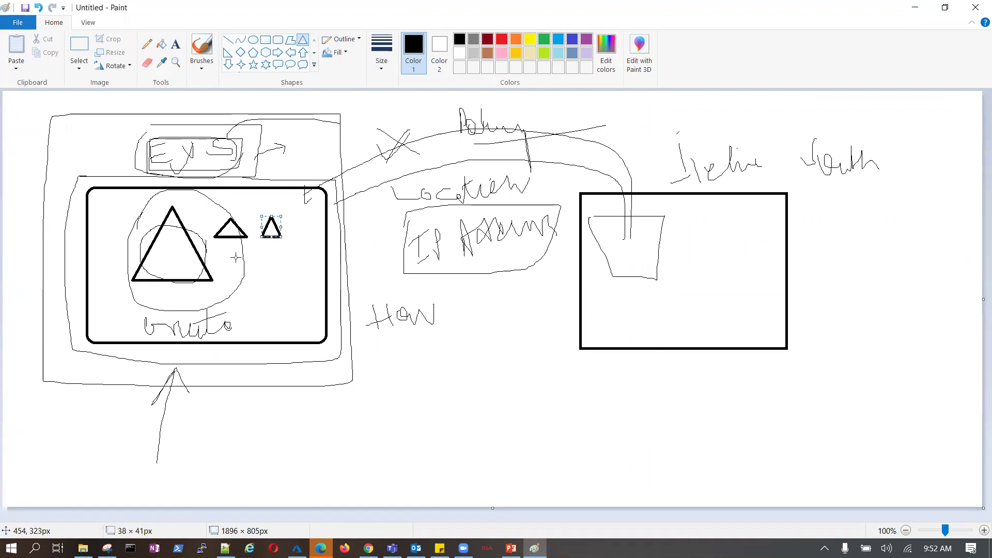
drag(227, 252, 250, 264)
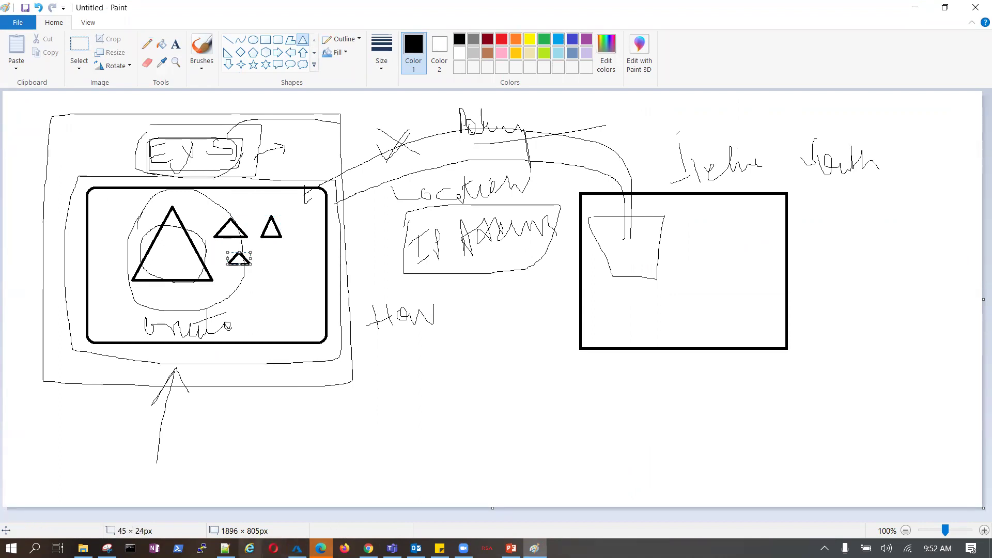
click(296, 548)
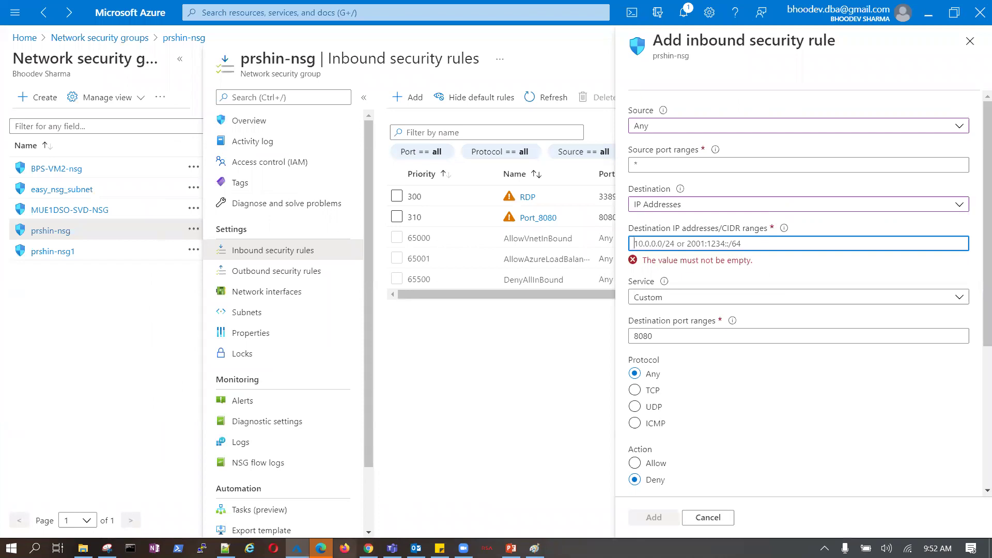
click(535, 548)
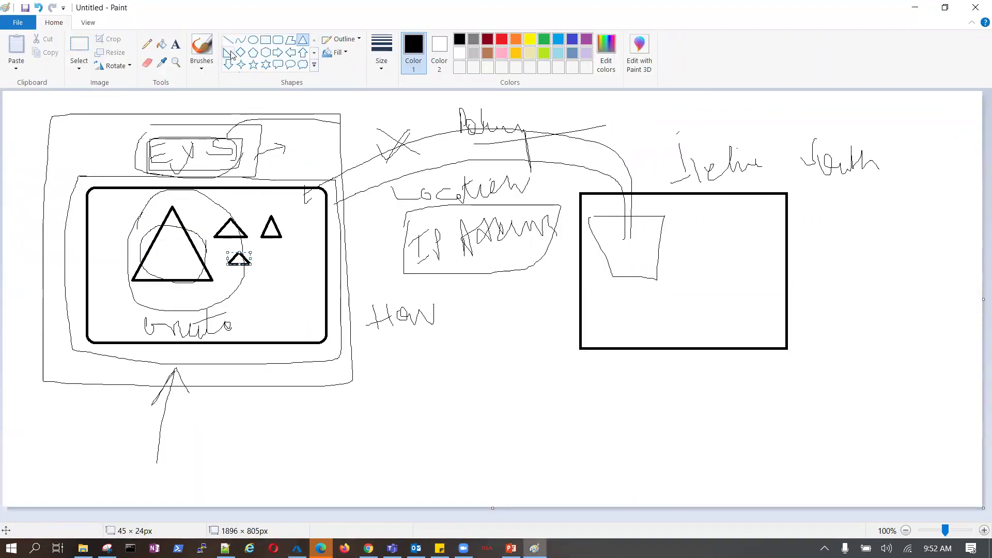
click(147, 44)
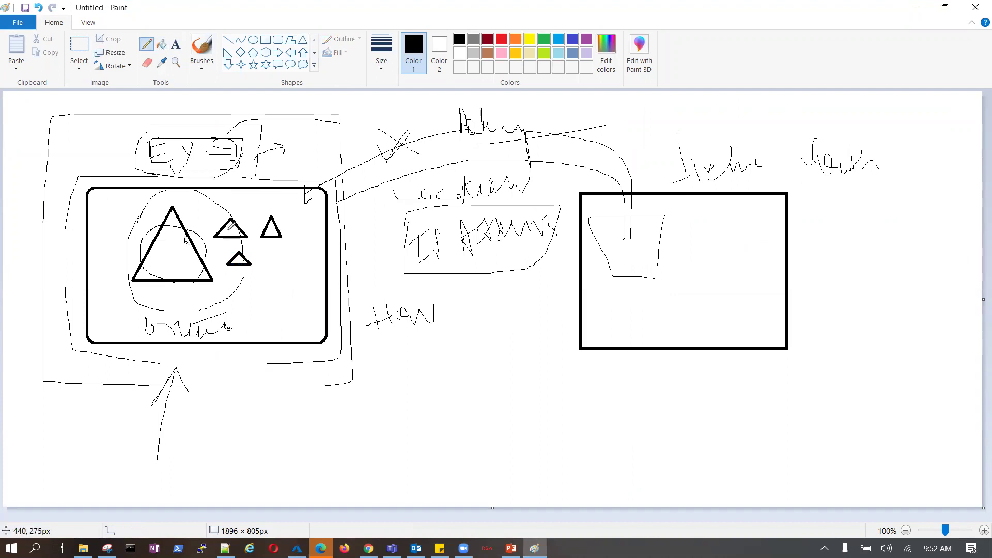
Pencil-sketch strokes around the small triangles and a line from the top label through the X.
mouse_move(154, 208)
mouse_down()
mouse_move(285, 204)
mouse_move(167, 292)
mouse_move(141, 193)
mouse_move(150, 195)
mouse_up()
mouse_move(254, 301)
mouse_down()
mouse_move(242, 306)
mouse_move(259, 321)
mouse_move(287, 321)
mouse_move(340, 296)
mouse_move(281, 269)
mouse_move(304, 278)
mouse_up()
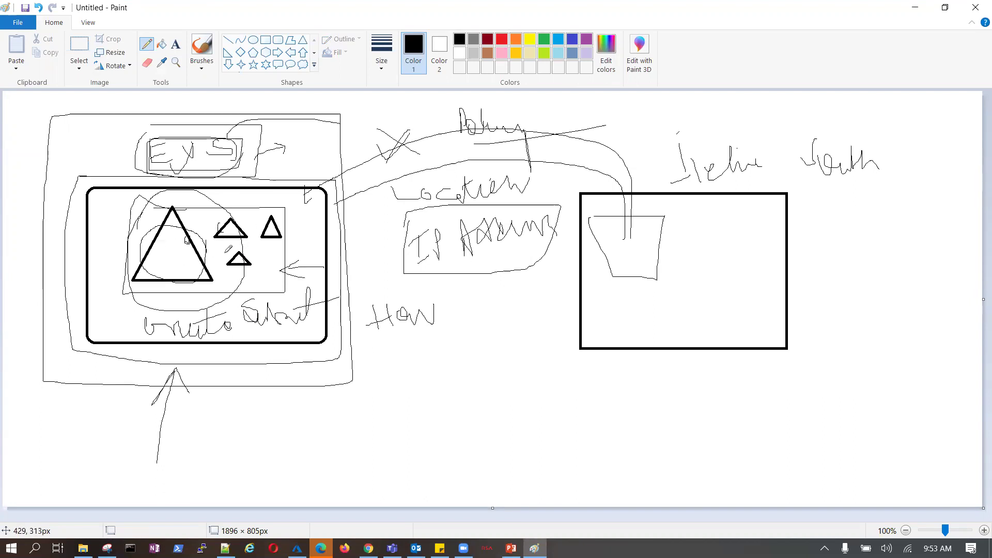
mouse_move(305, 219)
mouse_down()
mouse_move(298, 260)
mouse_move(309, 235)
mouse_up()
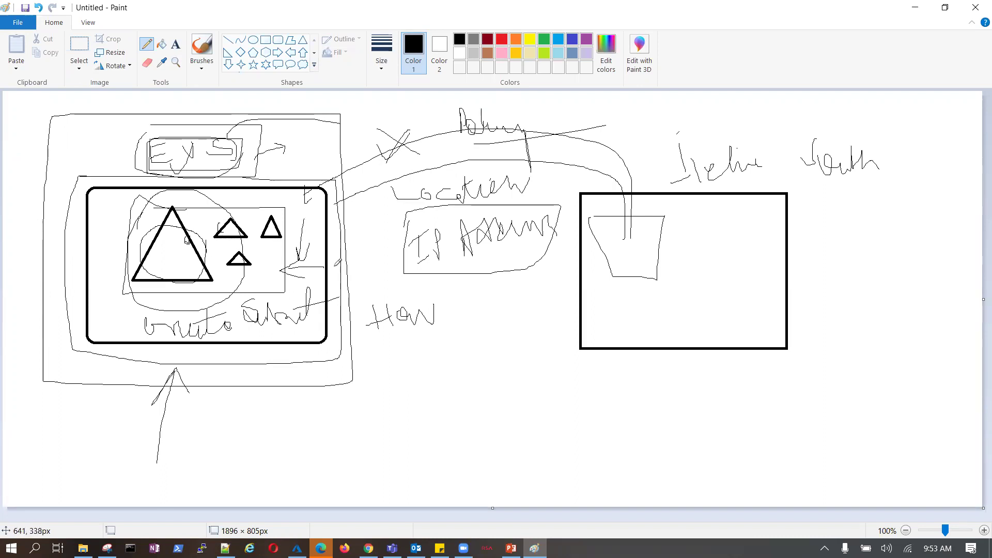
drag(329, 268, 287, 268)
mouse_move(313, 222)
mouse_down()
mouse_move(340, 234)
mouse_move(316, 236)
mouse_move(335, 216)
mouse_move(316, 223)
mouse_move(330, 236)
mouse_move(321, 231)
mouse_move(339, 229)
mouse_up()
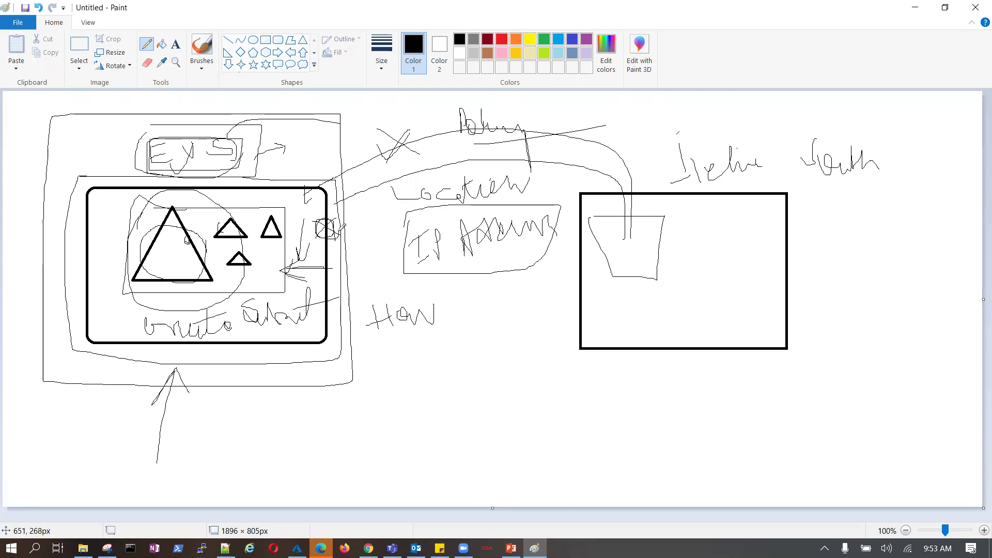
mouse_move(463, 135)
mouse_down()
mouse_move(405, 133)
mouse_move(331, 220)
mouse_move(350, 223)
mouse_up()
Handwrite new labels, draw a downward arrow, and run a line down toward the lower note.
drag(162, 254, 183, 226)
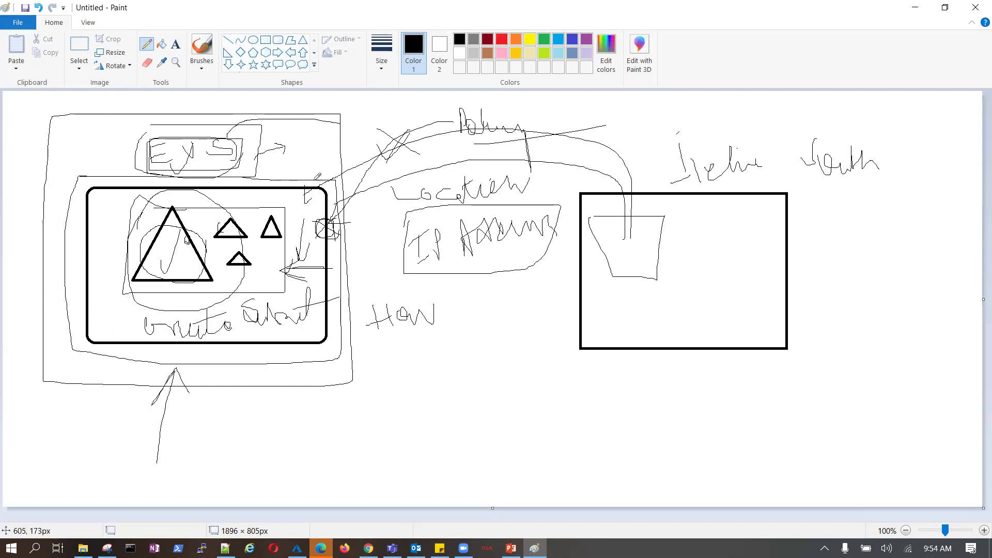
mouse_move(307, 157)
mouse_down()
mouse_move(313, 134)
mouse_move(333, 157)
mouse_move(330, 179)
mouse_move(335, 140)
mouse_move(386, 178)
mouse_up()
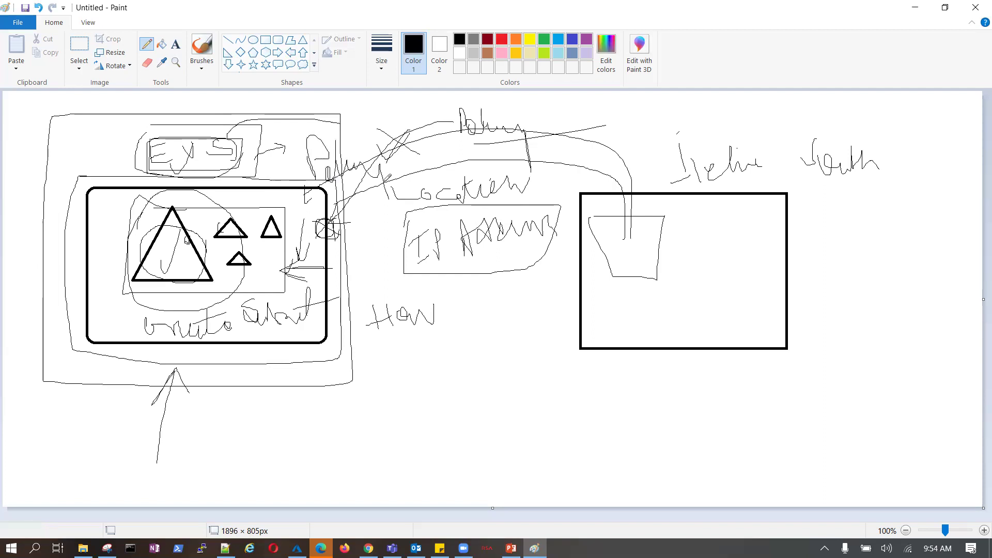
drag(298, 117, 291, 182)
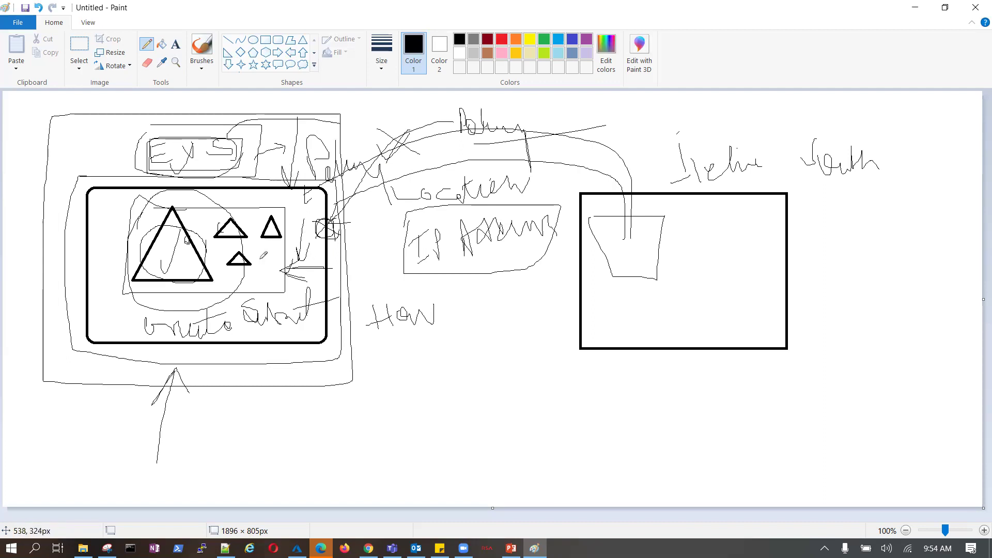
mouse_move(70, 151)
mouse_down()
mouse_move(83, 163)
mouse_move(111, 146)
mouse_up()
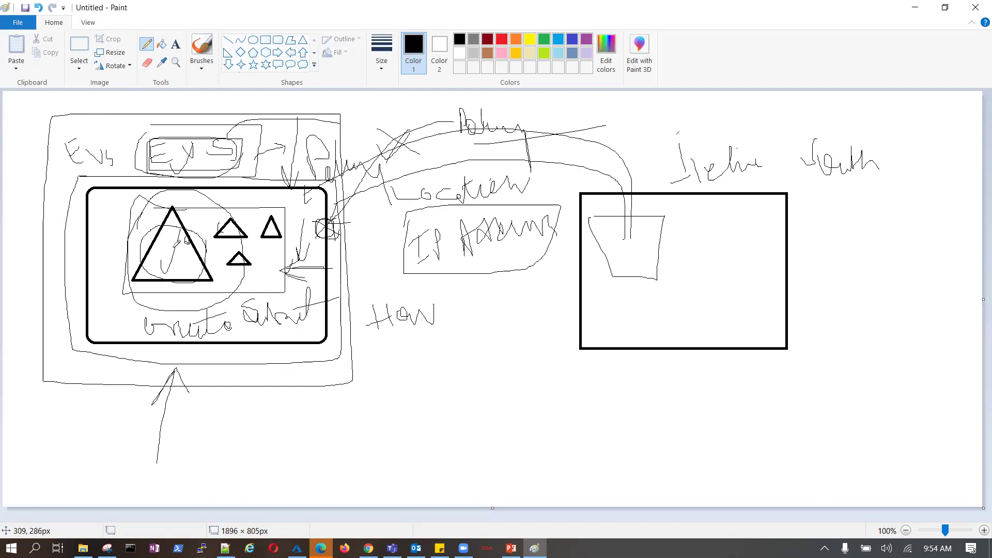
mouse_move(191, 196)
mouse_down()
mouse_move(202, 296)
mouse_move(370, 344)
mouse_move(383, 368)
mouse_move(458, 338)
mouse_move(467, 359)
mouse_move(475, 331)
mouse_move(511, 328)
mouse_move(529, 354)
mouse_up()
drag(114, 144, 135, 129)
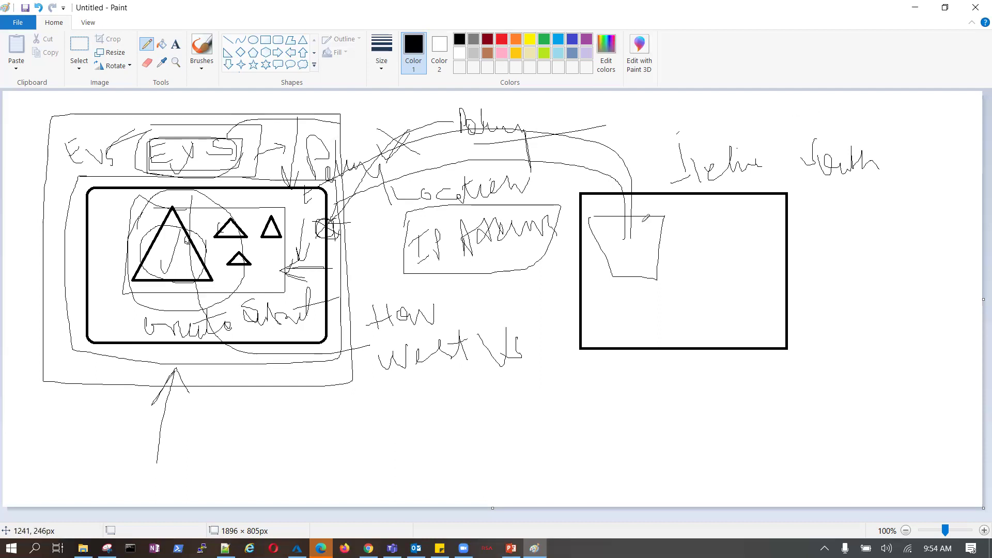
Start a new blank Paint picture, discarding the old diagram without saving.
click(21, 29)
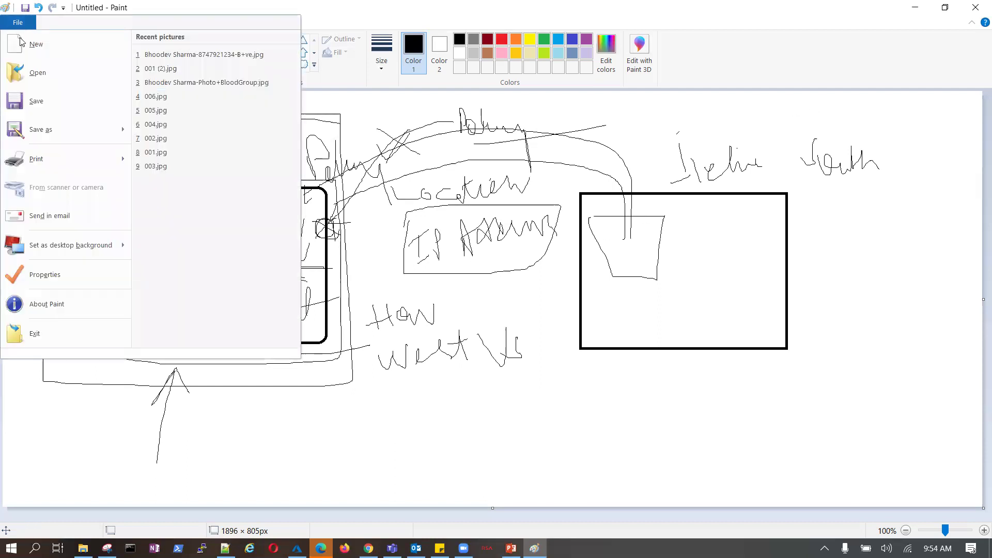
click(529, 267)
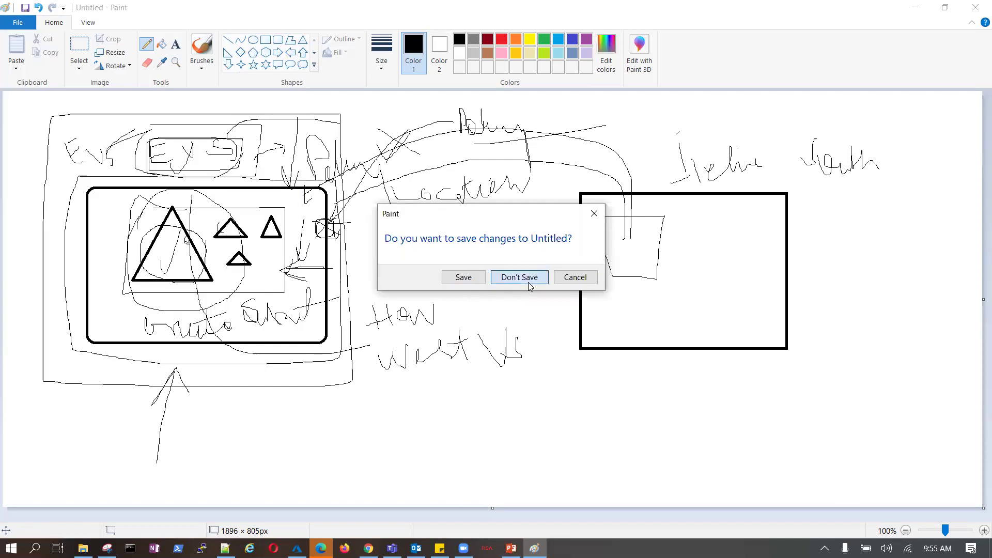
click(527, 278)
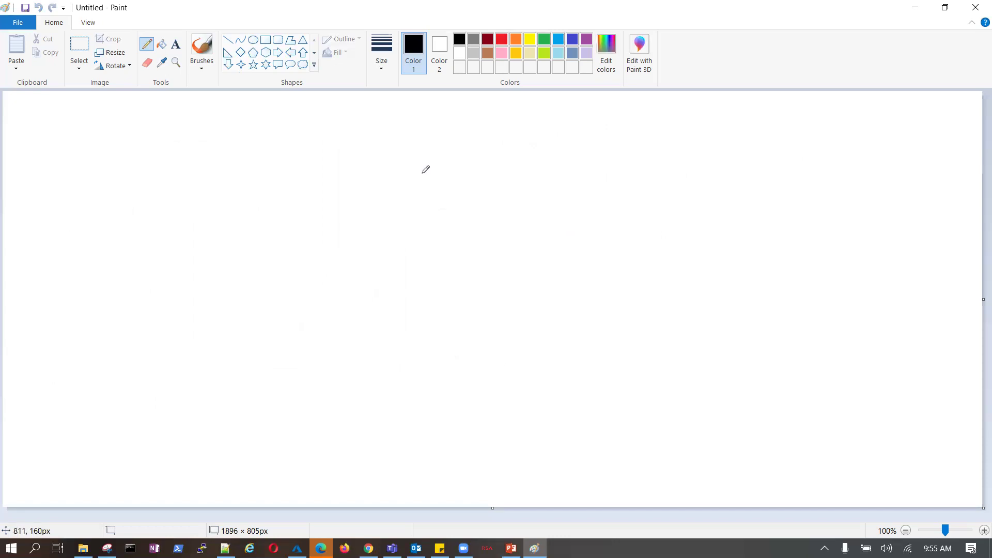
Draw one large freehand rectangle on the blank canvas.
mouse_move(110, 150)
mouse_down()
mouse_move(532, 139)
mouse_move(595, 277)
mouse_up()
mouse_move(603, 313)
mouse_down()
mouse_move(609, 371)
mouse_move(73, 369)
mouse_move(96, 174)
mouse_move(134, 151)
mouse_up()
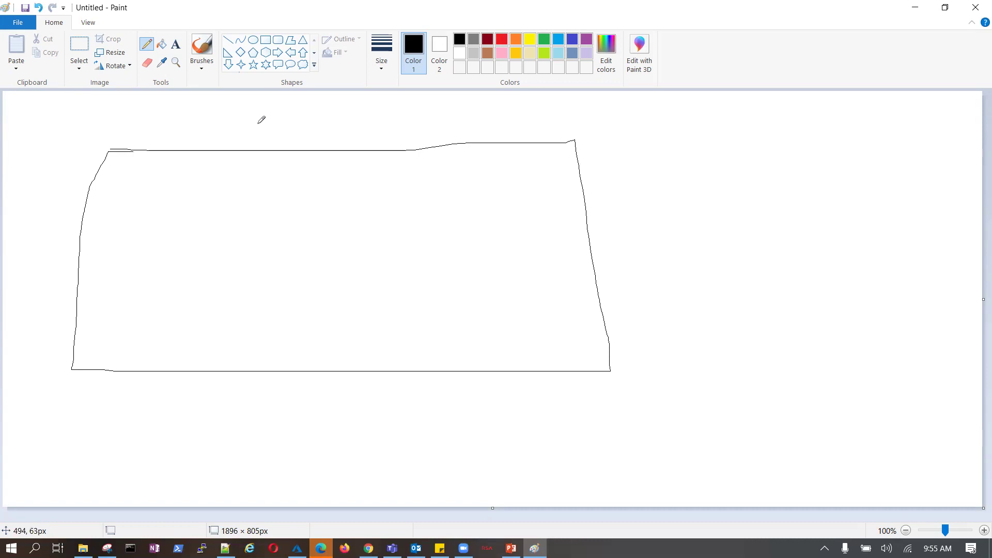
click(297, 547)
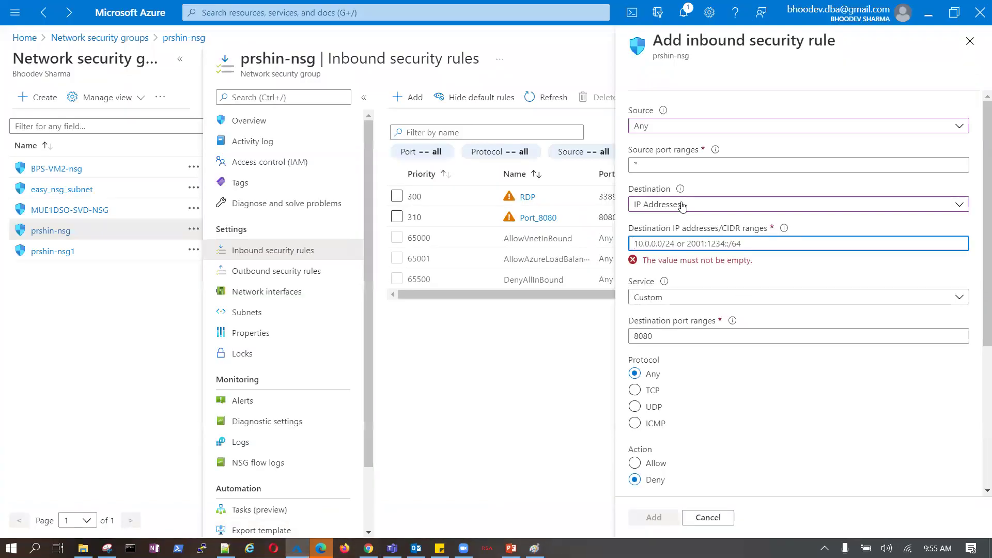
Discard the unfinished prshin-nsg inbound rule (port 8080, Deny) and go back to Paint.
click(969, 40)
click(550, 276)
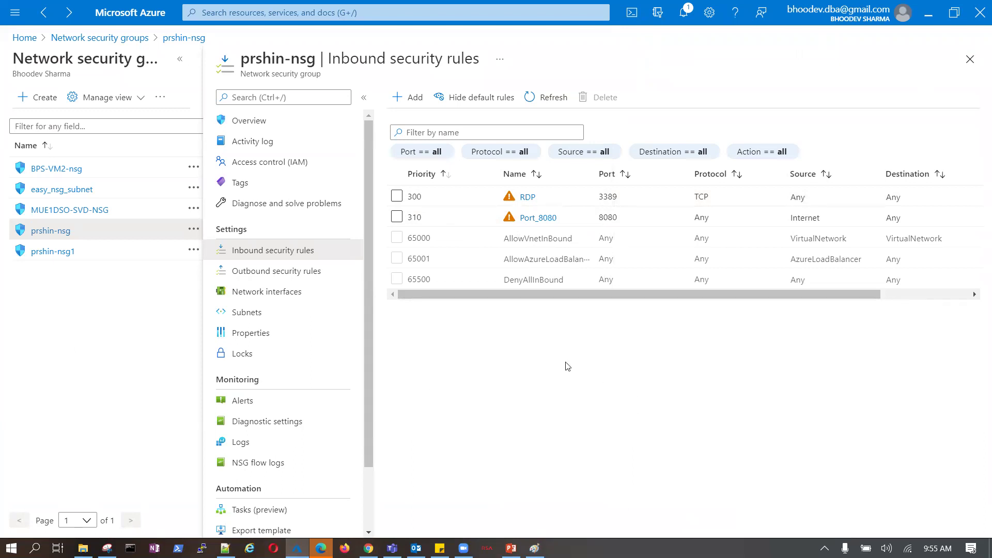
click(534, 548)
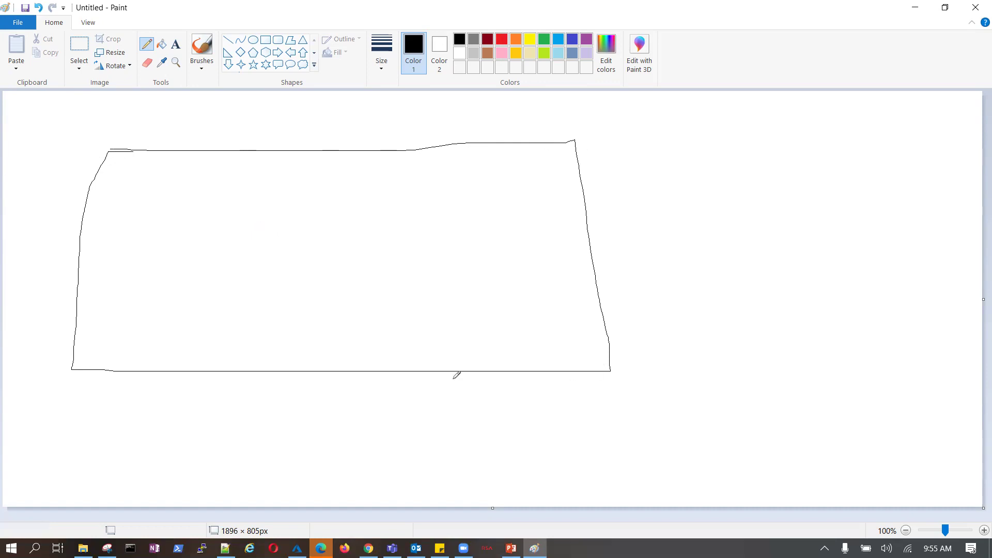
Pencil-draw an inner box inside the large rectangle and handwrite a 50 label.
drag(136, 196, 126, 310)
mouse_move(137, 198)
mouse_down()
mouse_move(363, 203)
mouse_move(254, 309)
mouse_move(128, 306)
mouse_up()
mouse_move(158, 254)
mouse_down()
mouse_move(169, 290)
mouse_move(185, 254)
mouse_move(209, 289)
mouse_move(201, 271)
mouse_move(249, 252)
mouse_move(273, 253)
mouse_move(303, 281)
mouse_up()
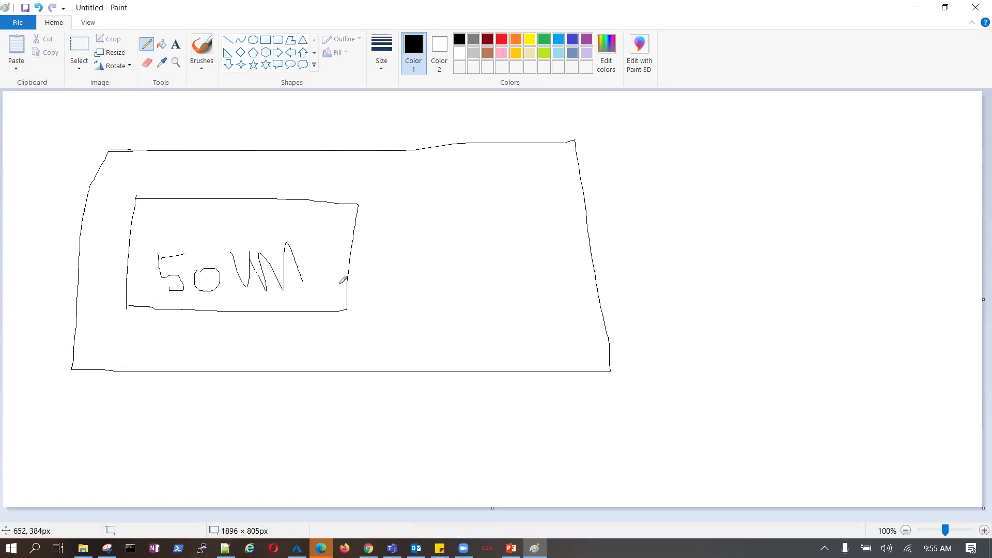
Add two five-point stars, one beside the 5 and one on the inner box's top edge.
click(253, 65)
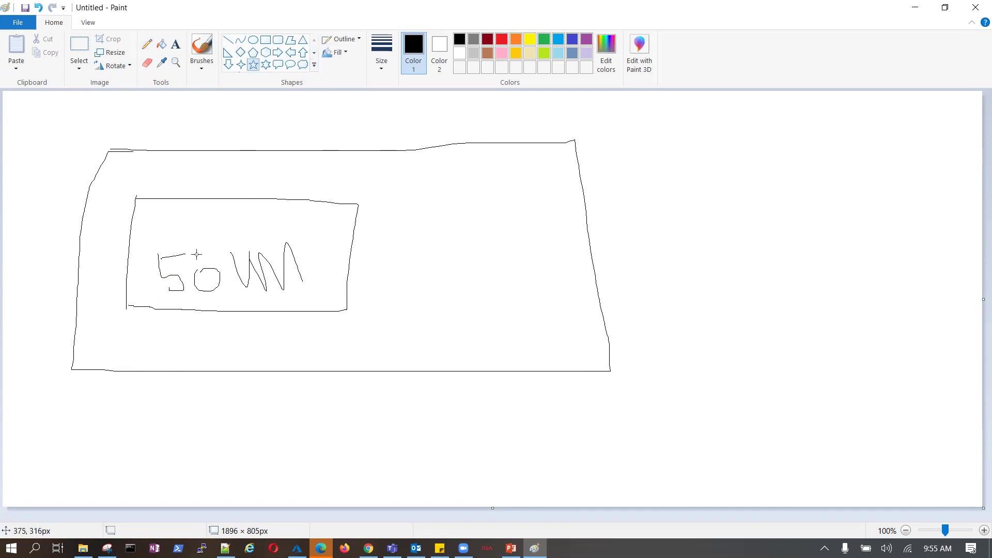
drag(191, 249, 214, 262)
drag(212, 186, 231, 203)
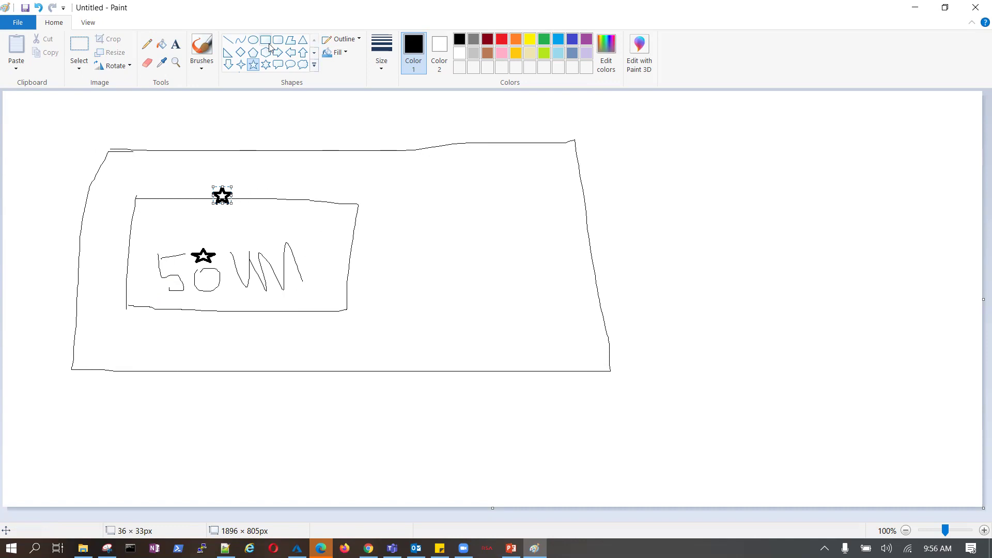
Handwrite words above the 50 label and circle the star on the inner box's top edge.
click(147, 44)
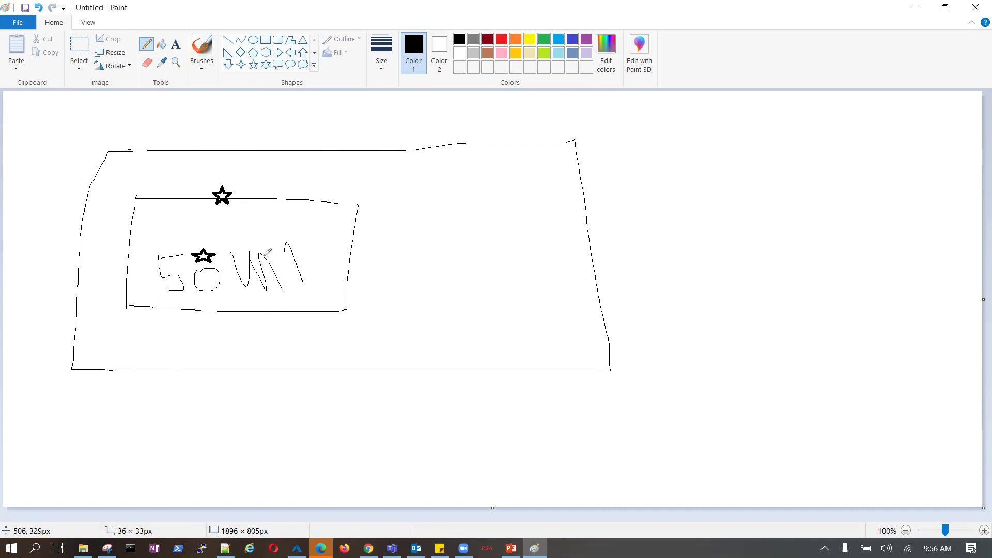
mouse_move(232, 230)
mouse_down()
mouse_move(229, 243)
mouse_move(276, 236)
mouse_move(294, 221)
mouse_move(333, 230)
mouse_move(340, 214)
mouse_up()
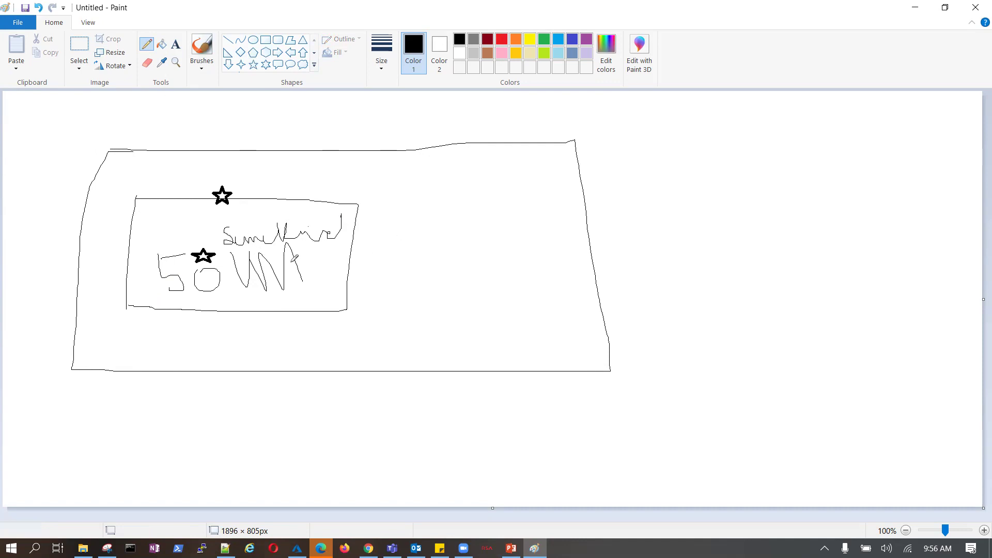
mouse_move(237, 200)
mouse_down()
mouse_move(233, 178)
mouse_move(211, 176)
mouse_move(212, 212)
mouse_move(247, 190)
mouse_move(201, 195)
mouse_up()
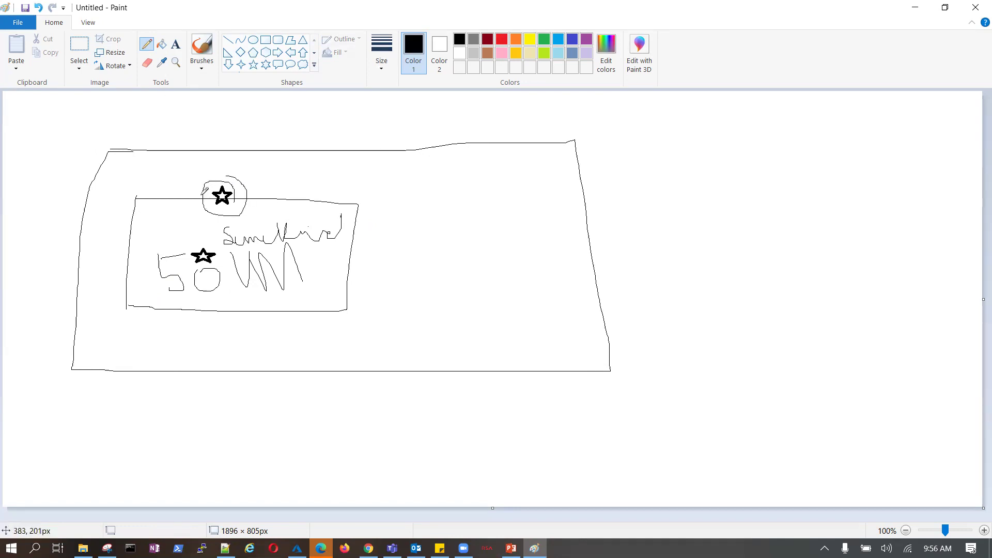
mouse_move(180, 279)
mouse_down()
mouse_move(181, 292)
mouse_move(161, 292)
mouse_move(175, 248)
mouse_up()
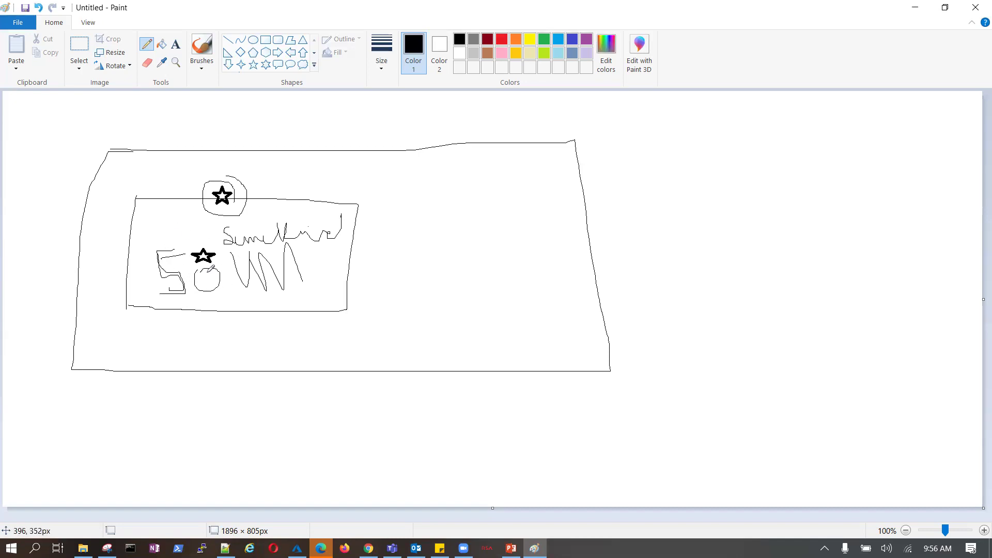
mouse_move(145, 220)
mouse_down()
mouse_move(194, 237)
mouse_move(214, 222)
mouse_up()
Draw a row of small boxes, notes, an upward arrow, and a line through the circled star.
mouse_move(280, 292)
mouse_down()
mouse_move(282, 313)
mouse_move(312, 292)
mouse_move(285, 316)
mouse_move(372, 295)
mouse_move(346, 323)
mouse_move(329, 319)
mouse_up()
mouse_move(385, 298)
mouse_down()
mouse_move(389, 321)
mouse_move(430, 297)
mouse_move(384, 297)
mouse_move(451, 318)
mouse_move(481, 296)
mouse_move(450, 296)
mouse_move(516, 317)
mouse_move(548, 294)
mouse_move(499, 297)
mouse_up()
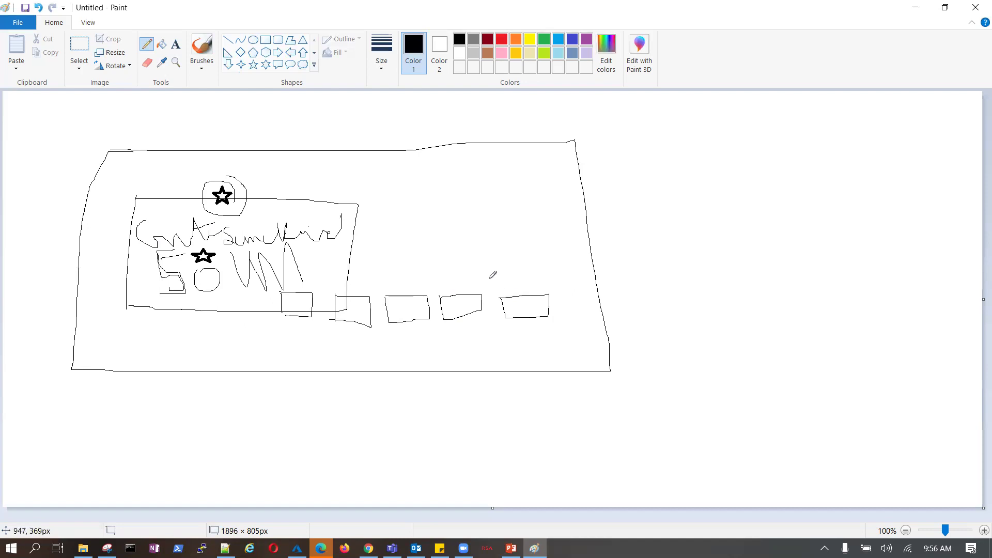
mouse_move(195, 308)
mouse_down()
mouse_move(258, 287)
mouse_move(361, 317)
mouse_move(408, 308)
mouse_up()
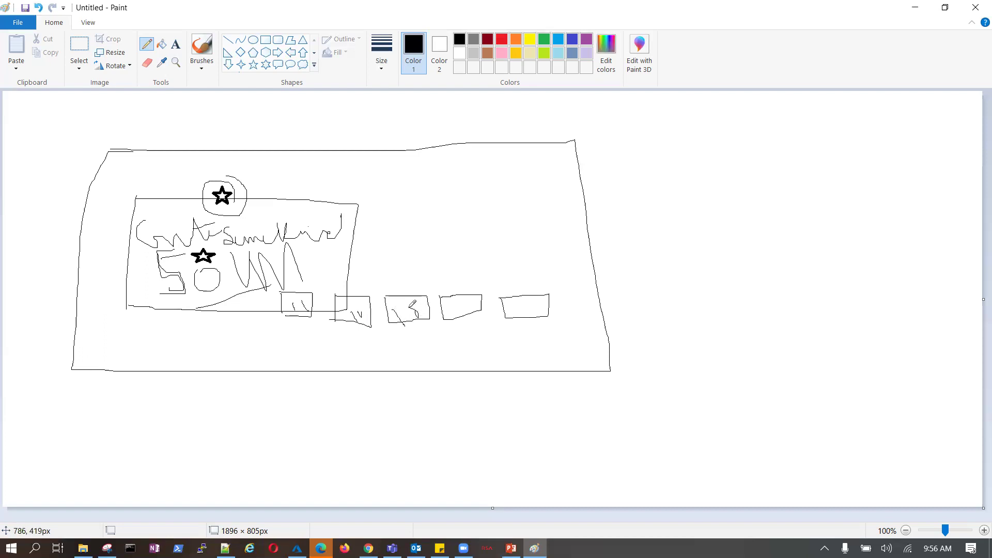
drag(313, 264, 325, 281)
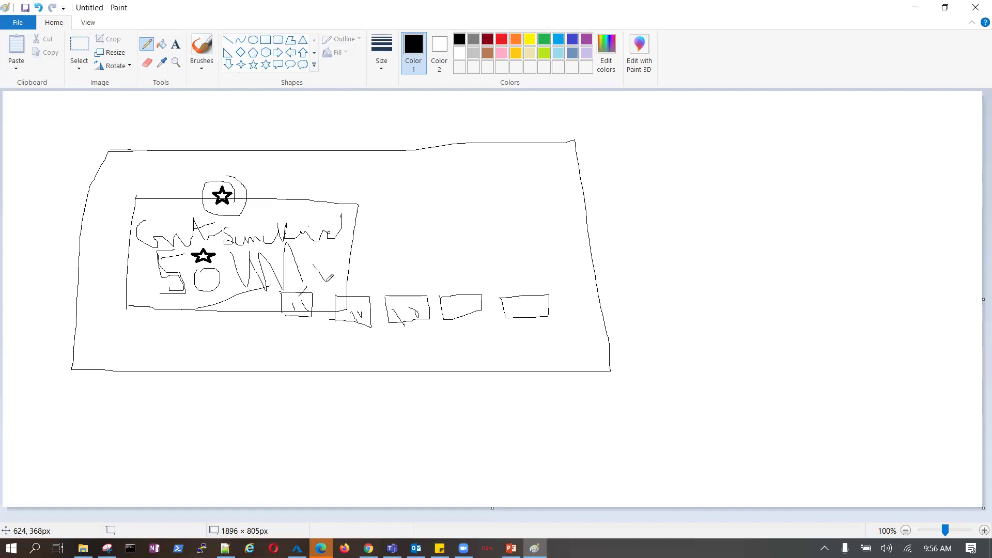
mouse_move(371, 256)
mouse_down()
mouse_move(409, 258)
mouse_move(424, 271)
mouse_move(483, 266)
mouse_move(537, 279)
mouse_move(530, 283)
mouse_move(543, 269)
mouse_up()
mouse_move(196, 356)
mouse_down()
mouse_move(195, 298)
mouse_move(201, 305)
mouse_up()
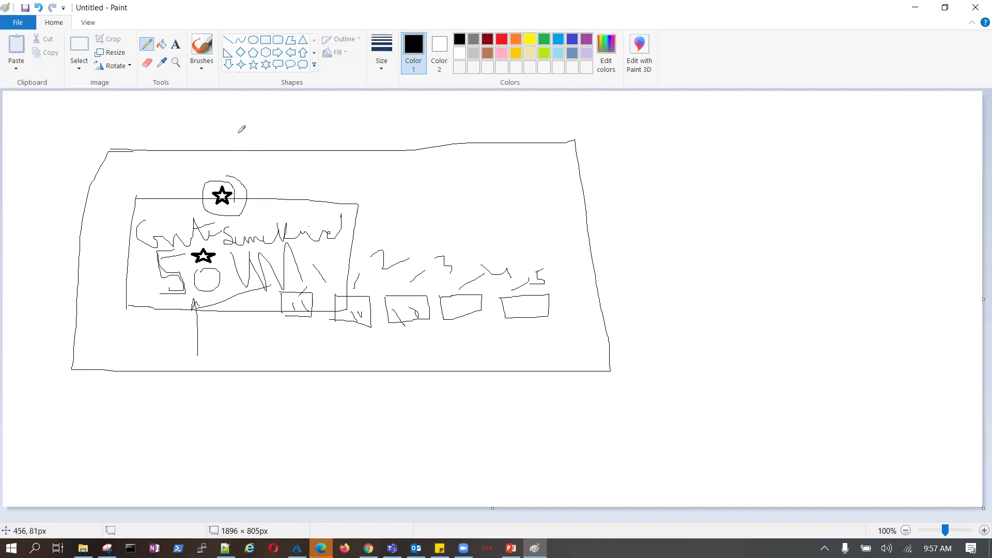
drag(255, 107, 237, 245)
click(297, 547)
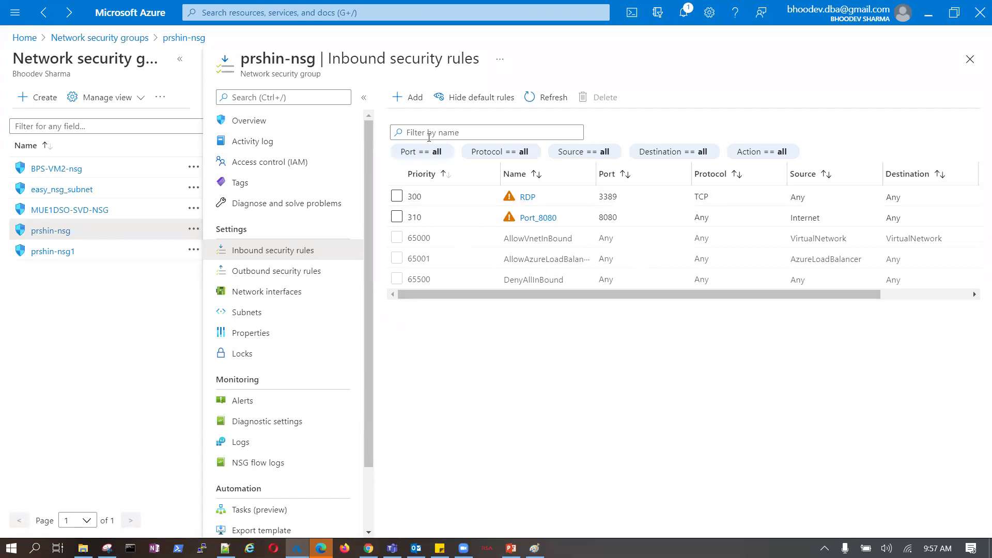
Start a new inbound security rule for prshin-nsg, keeping the source as Any.
click(411, 99)
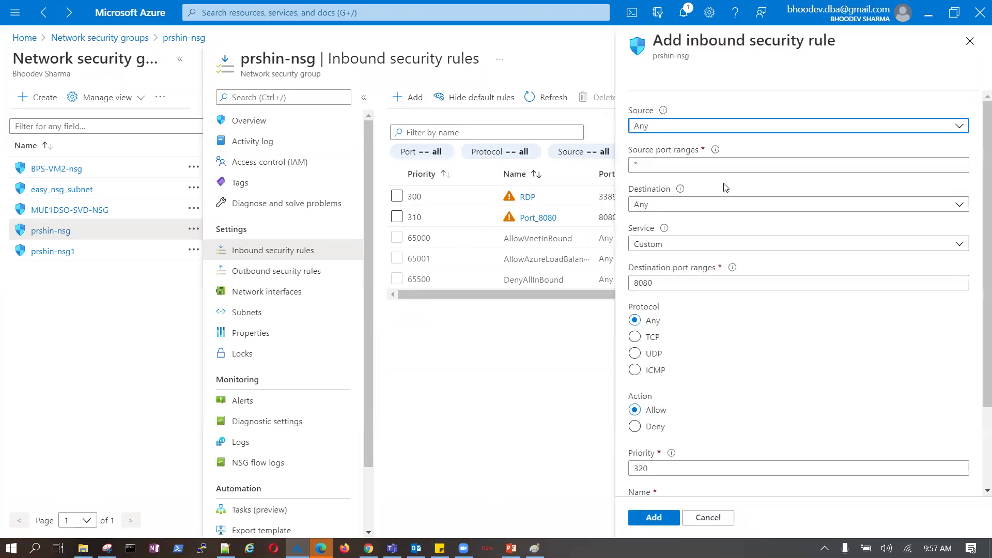
click(959, 128)
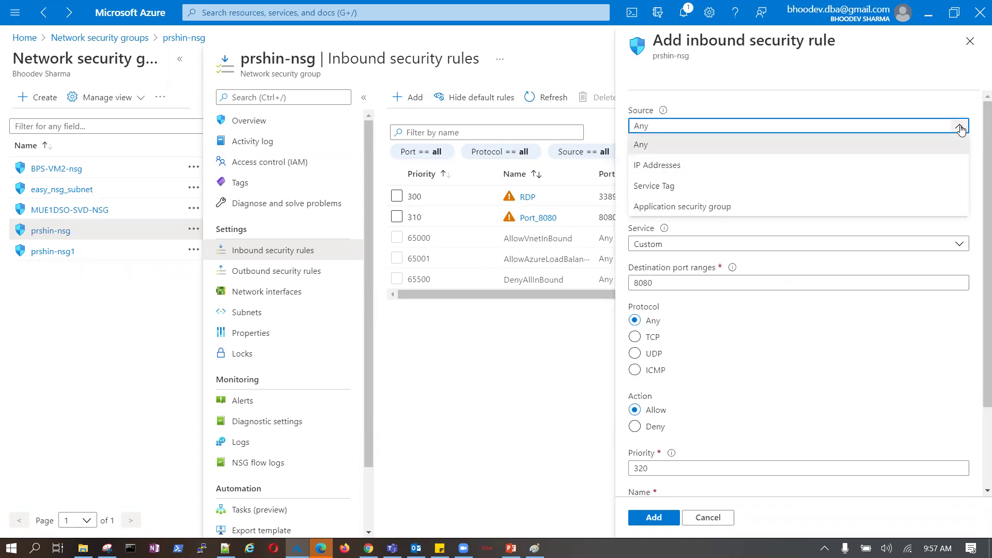
click(646, 148)
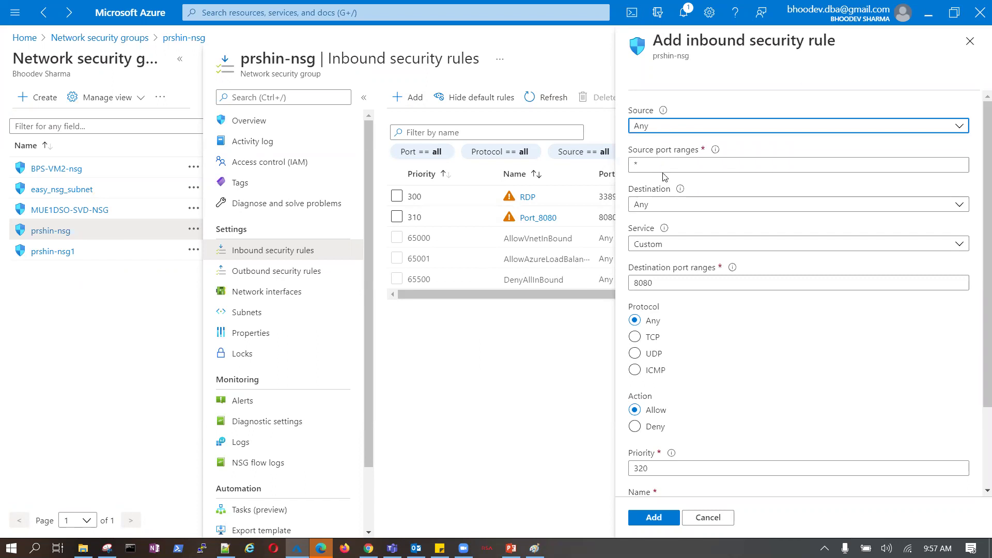
drag(667, 168, 632, 168)
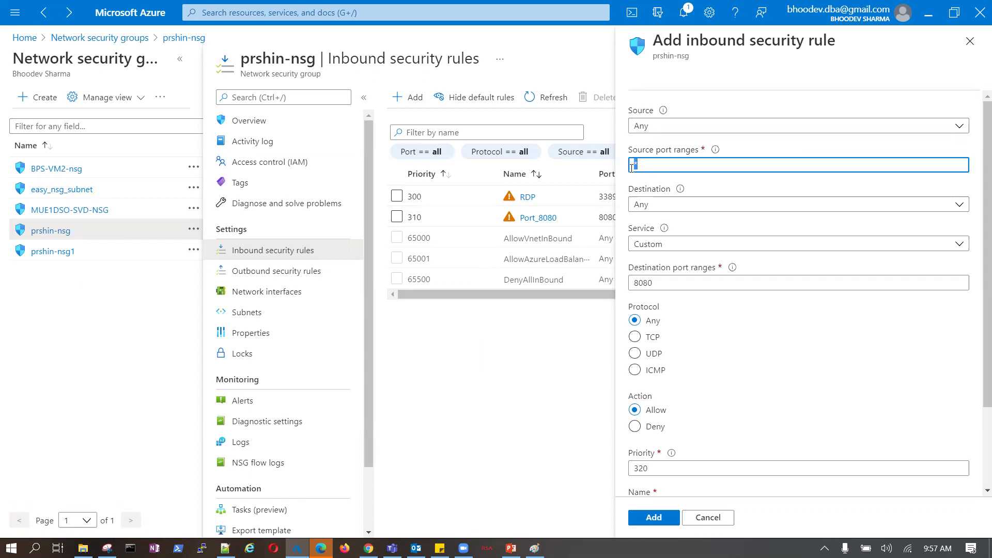
Set the destination to IP Addresses with the address 192.168.1.4.
click(660, 202)
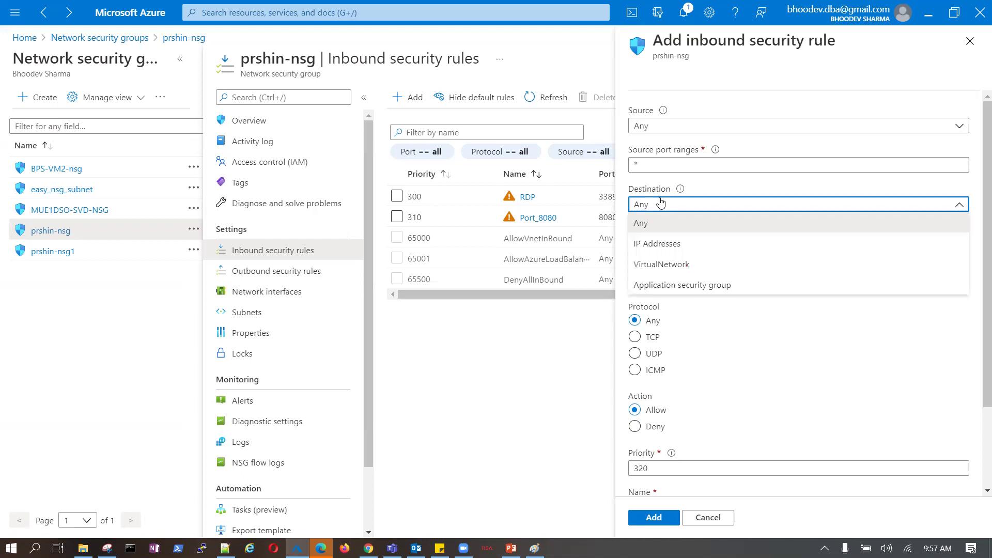
click(658, 246)
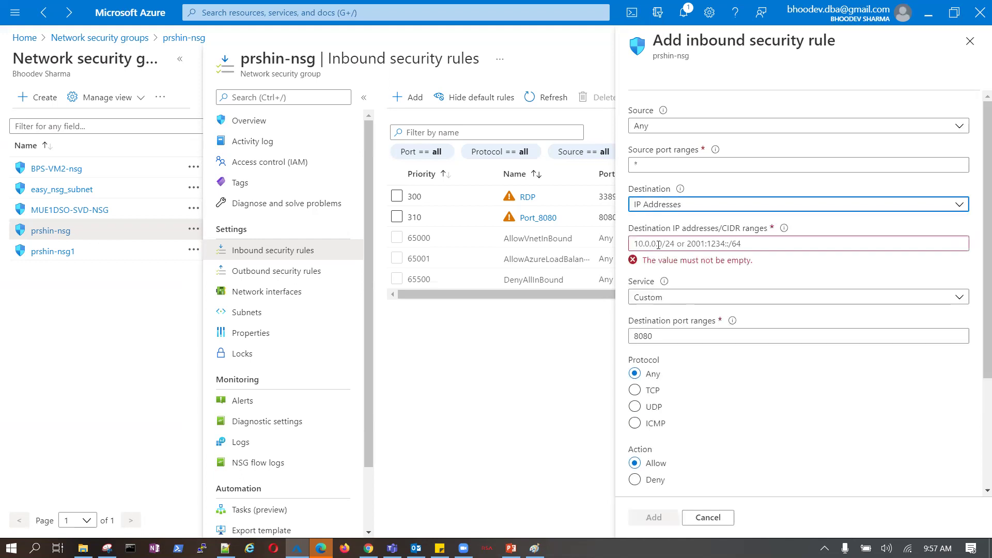
click(771, 244)
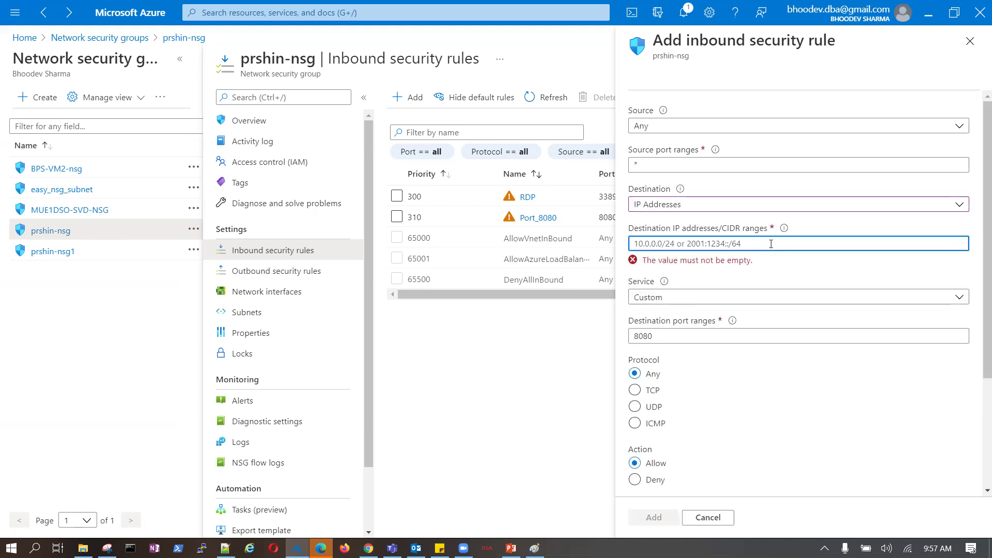
text(192.168.1.4)
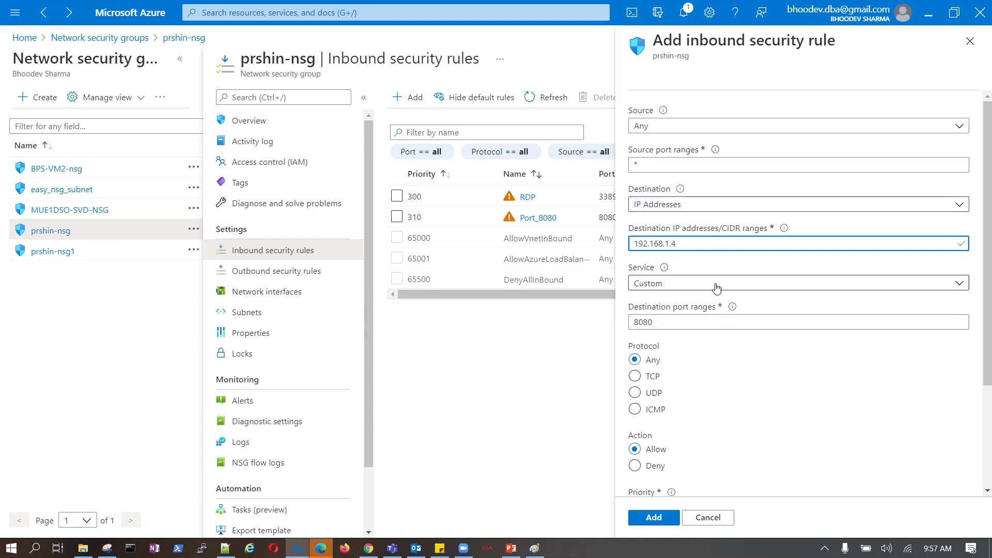
drag(687, 244, 635, 244)
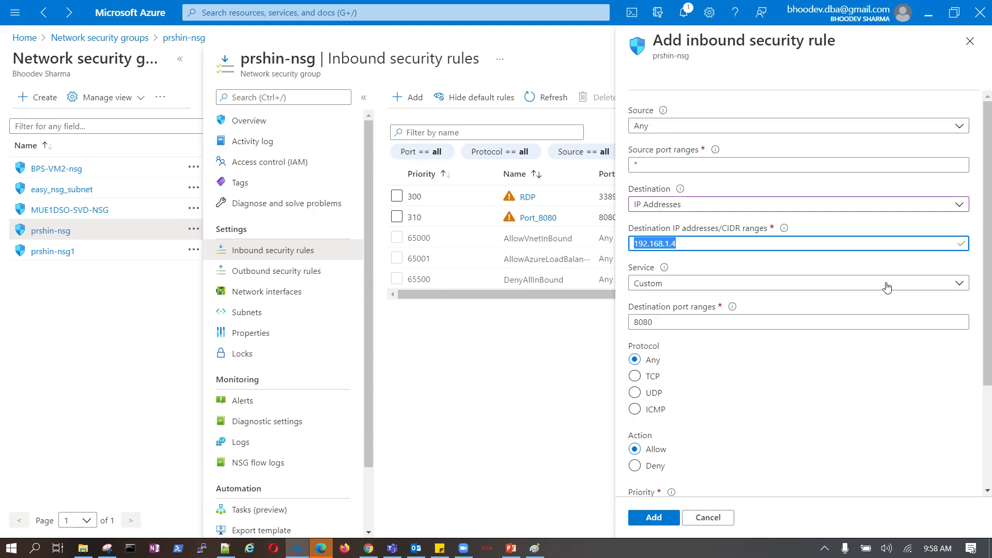
Try the MS SQL service, which presets destination port 1433.
click(960, 284)
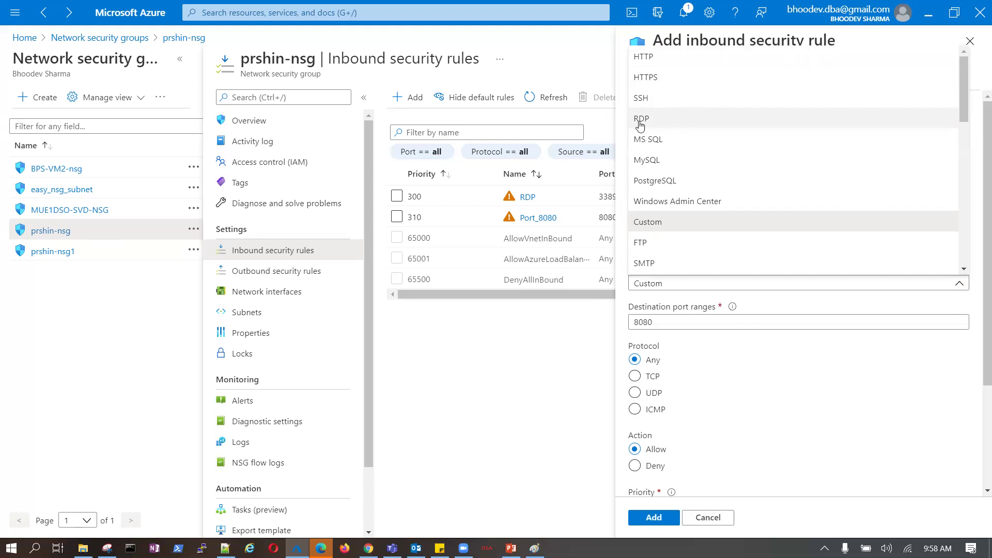
drag(965, 125, 953, 197)
scroll(957, 154, up, 3)
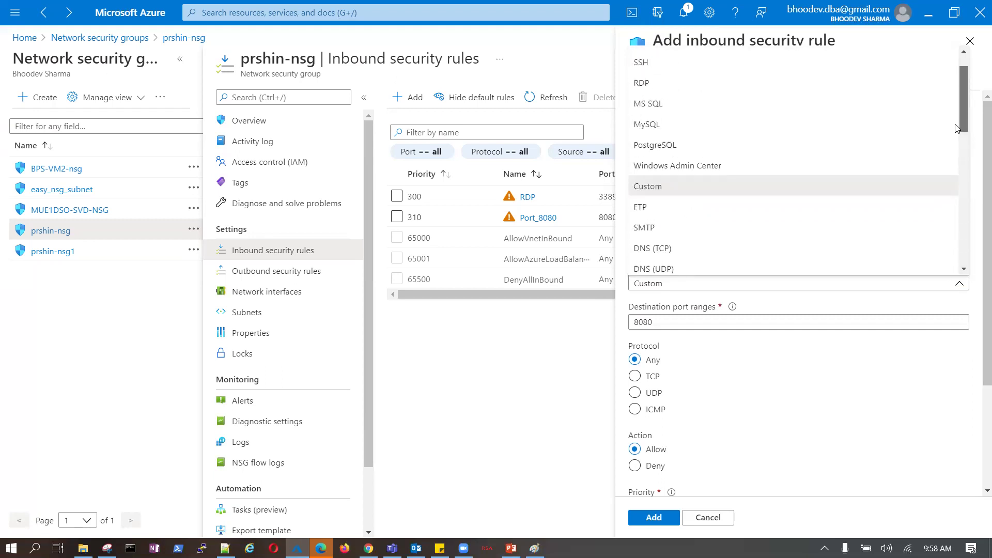
click(755, 102)
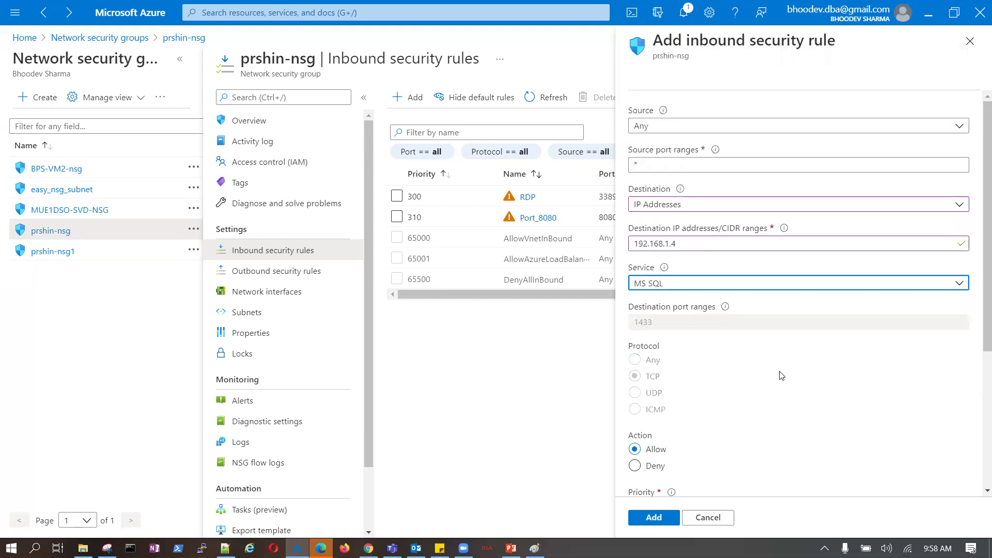
scroll(800, 368, down, 1)
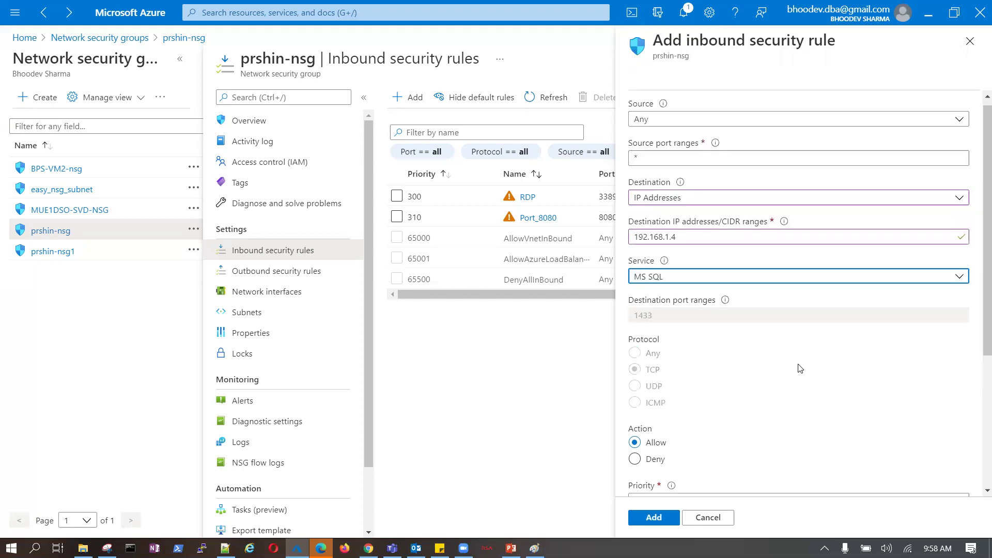
scroll(799, 368, down, 5)
scroll(673, 325, up, 5)
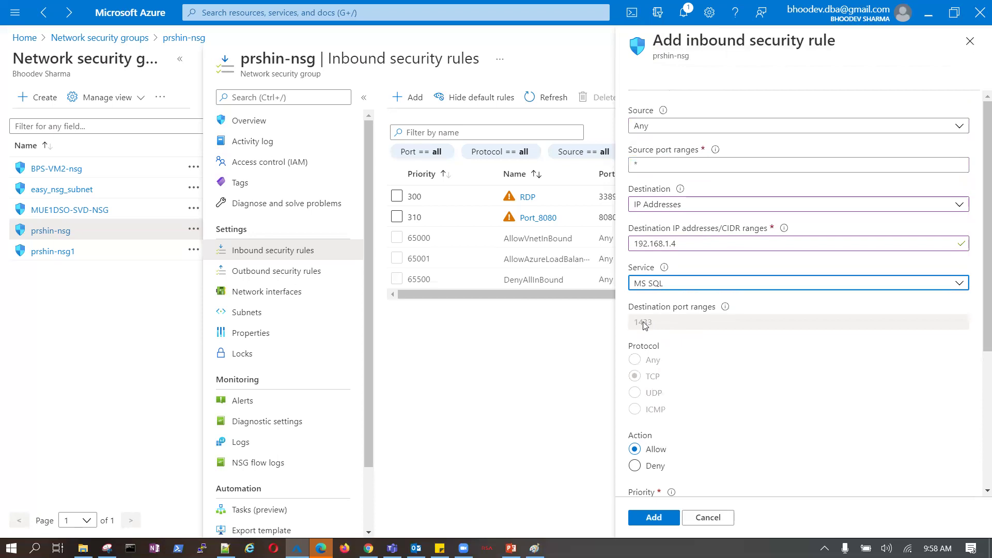
click(636, 288)
click(796, 363)
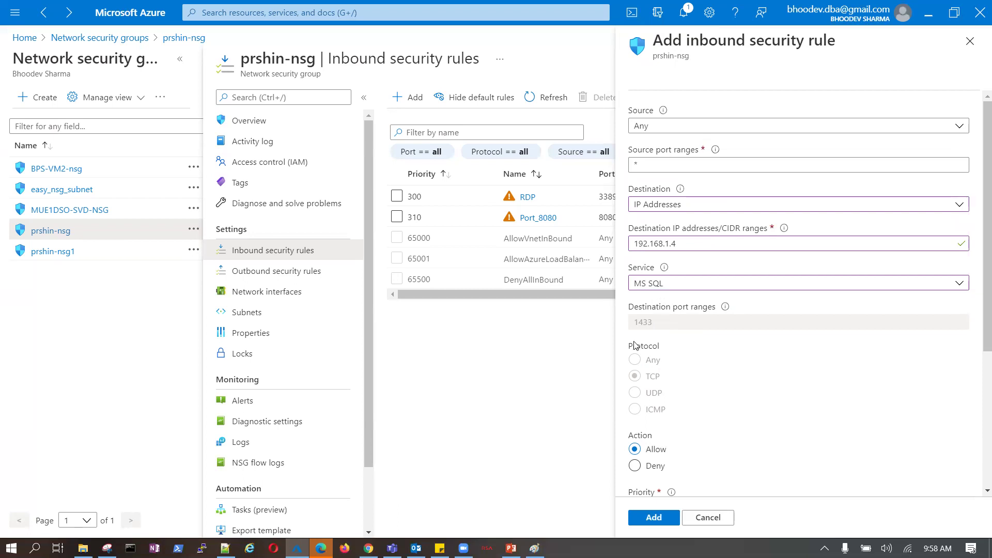
drag(653, 324, 635, 324)
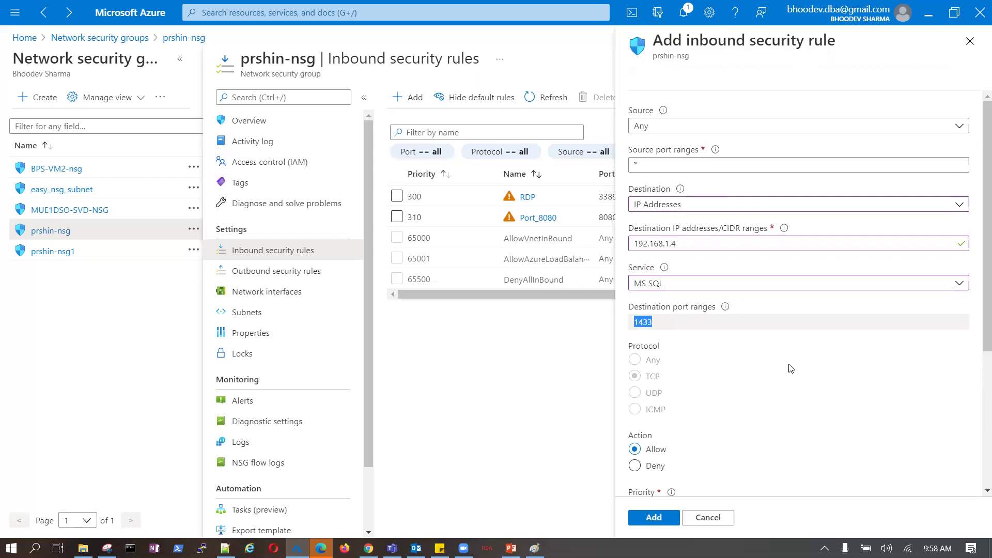
Switch the service to Custom with destination port 1523 over TCP, leaving priority 320.
click(959, 283)
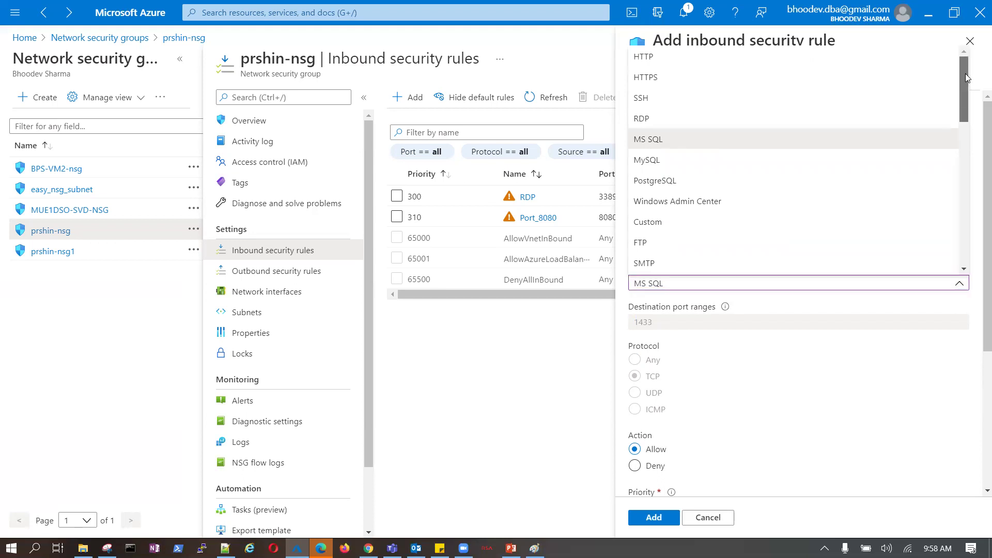
mouse_move(965, 73)
mouse_down()
mouse_move(975, 281)
mouse_move(977, 84)
mouse_up()
click(692, 222)
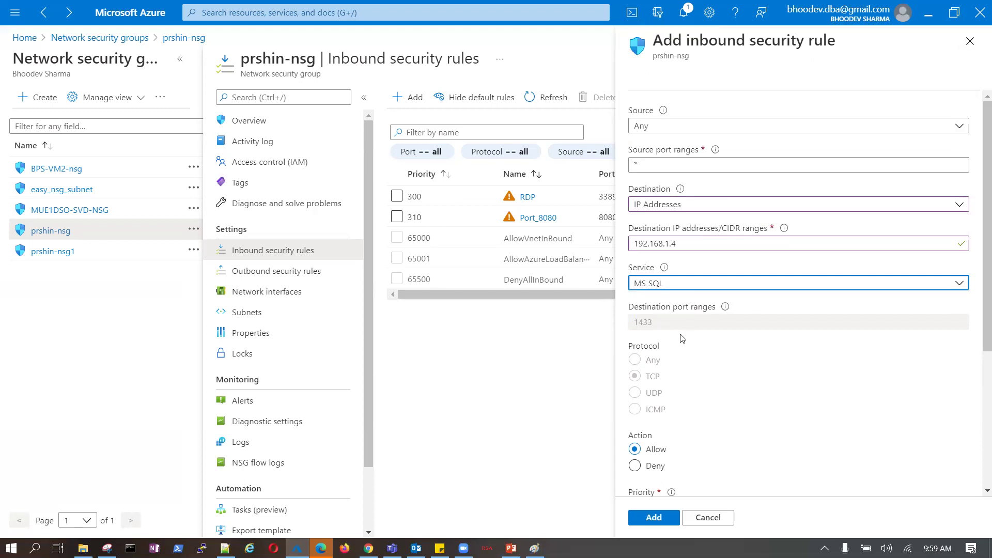
double_click(655, 322)
drag(655, 321, 621, 325)
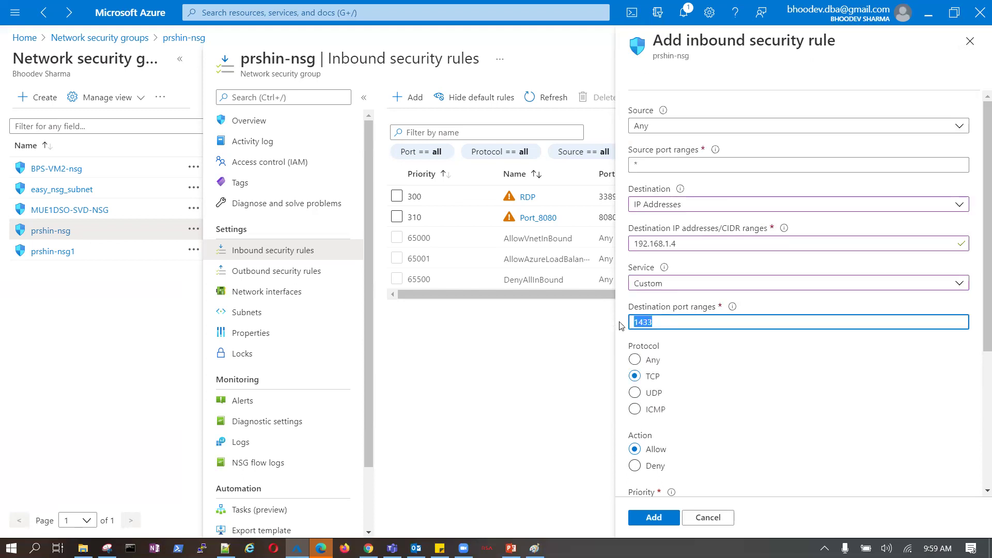
text(1523)
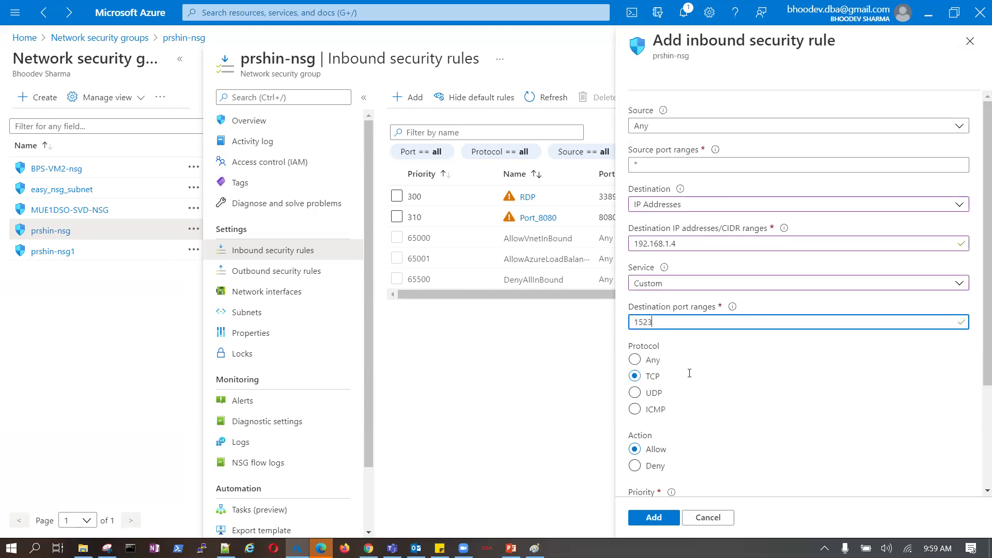
click(854, 415)
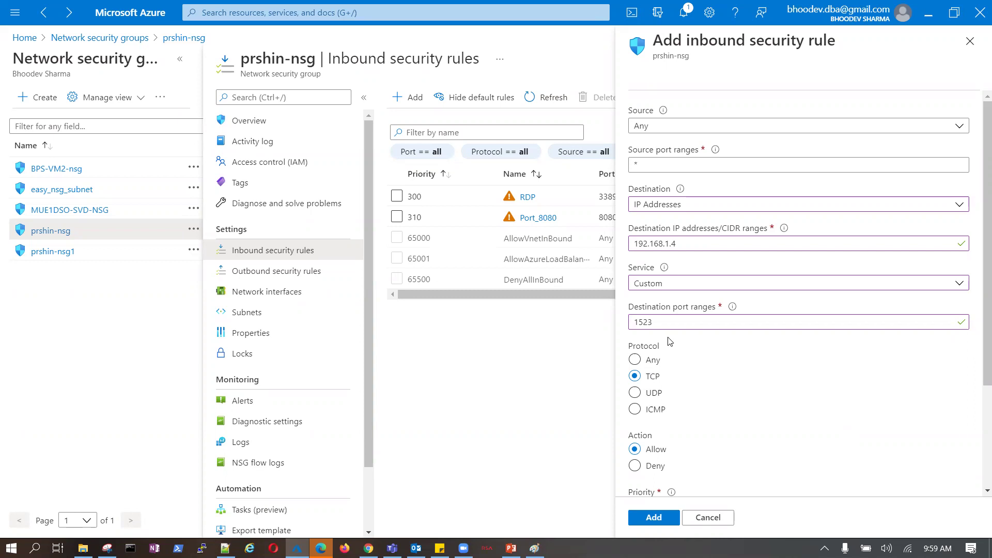
double_click(661, 323)
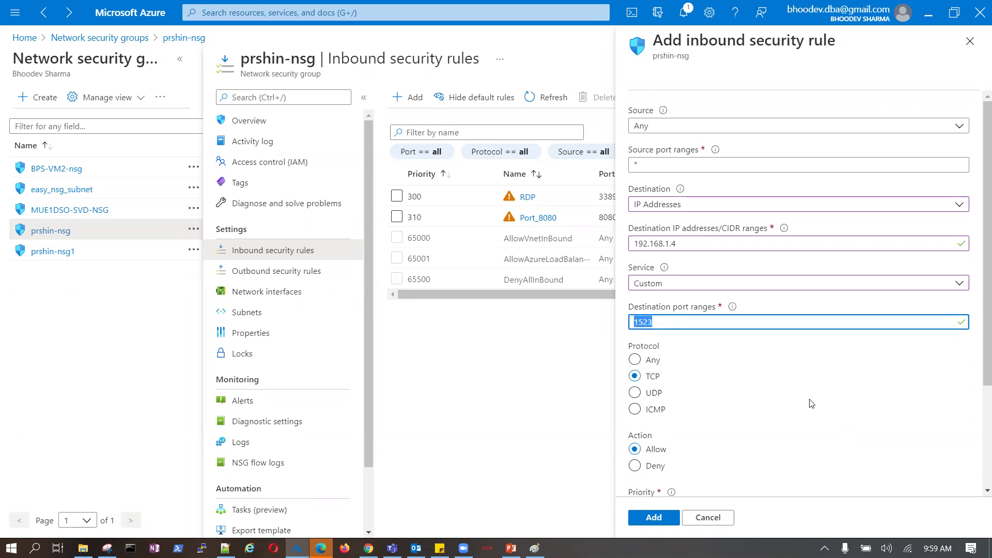
scroll(814, 403, down, 2)
click(647, 365)
double_click(647, 365)
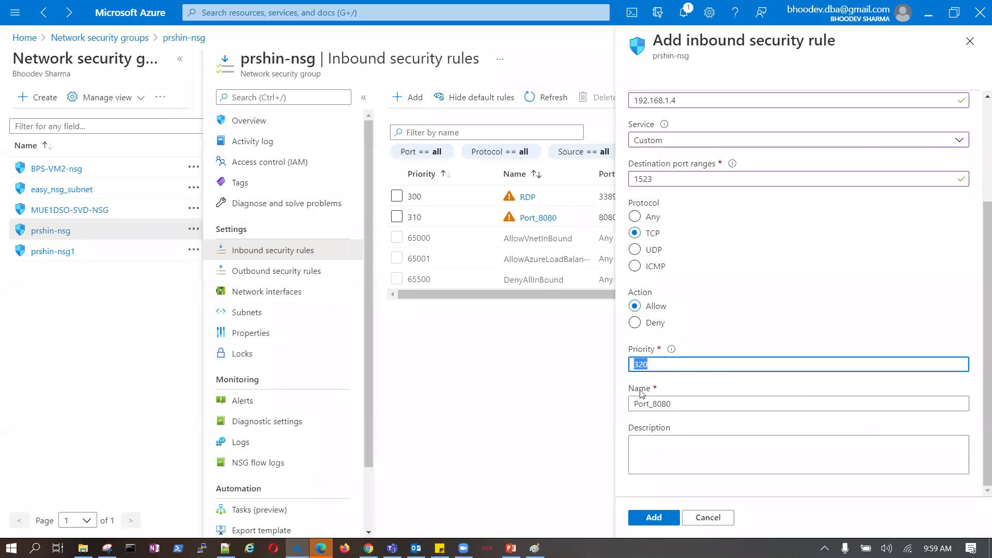
Rename the rule from Port_8080 to DBAllow.
double_click(688, 409)
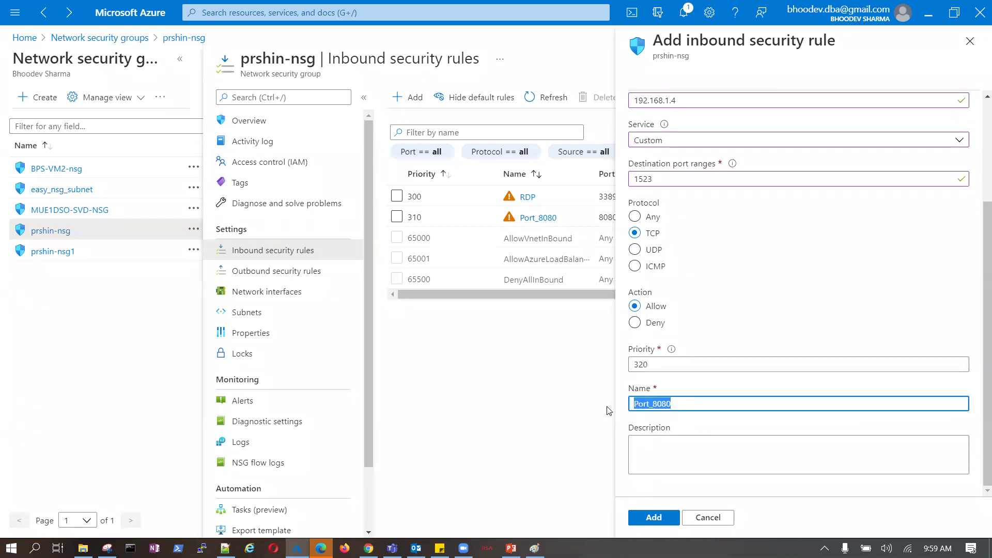
text(OracleAllow)
double_click(654, 179)
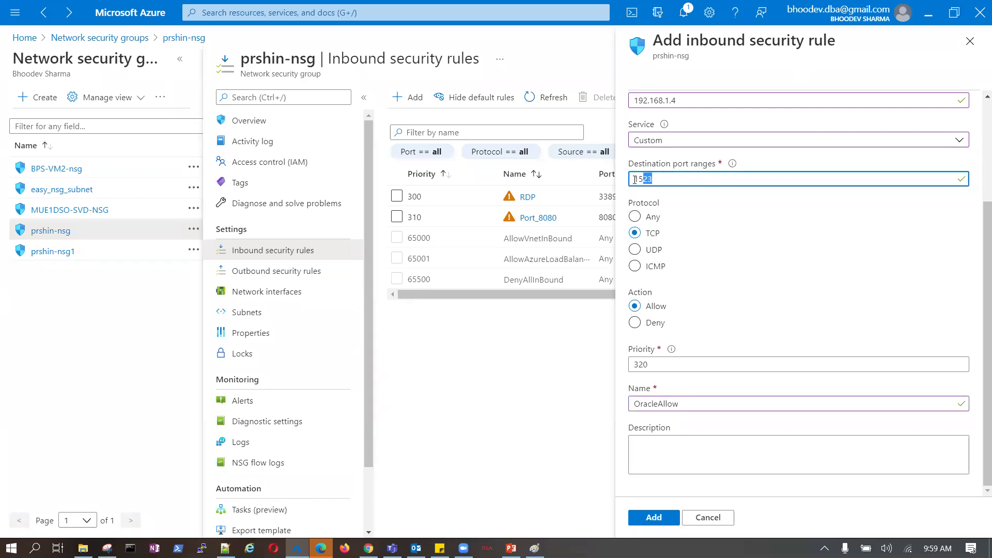
double_click(656, 404)
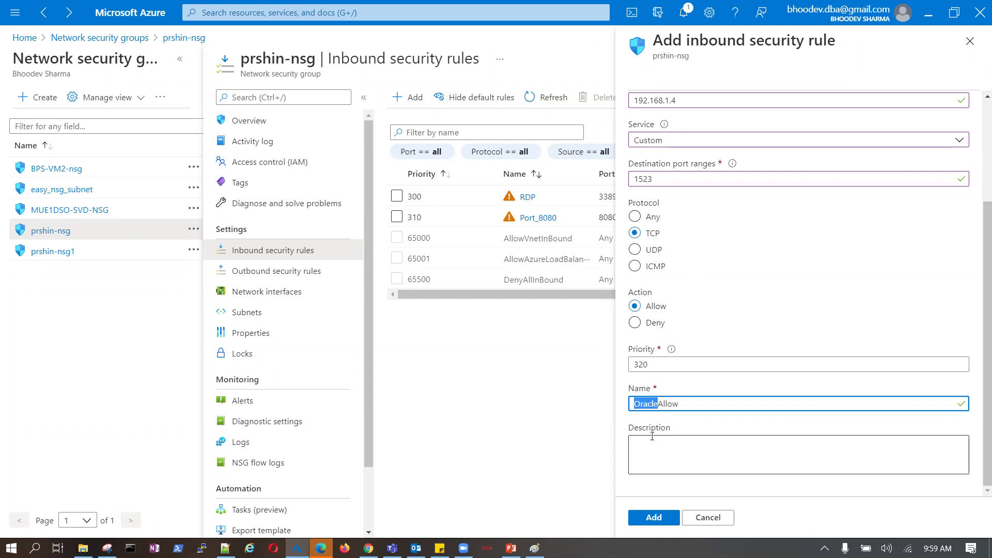
text(DB)
Verify destination port 1523 and add the DBAllow rule at priority 320.
double_click(654, 180)
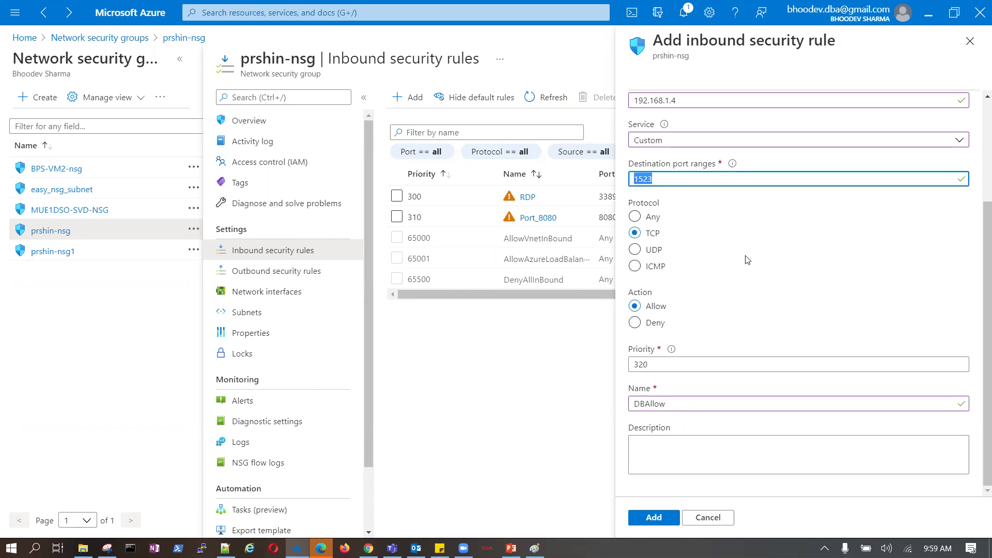
click(666, 178)
double_click(647, 178)
click(659, 178)
drag(655, 178, 632, 178)
click(656, 517)
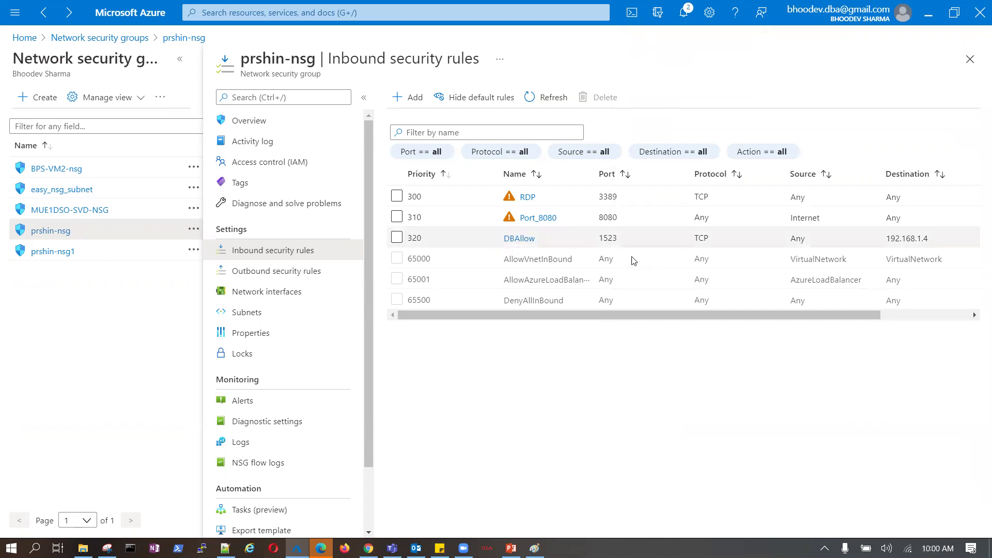
Check DBAllow's destination 192.168.1.4 and protocol TCP, then open the rule's details.
click(801, 238)
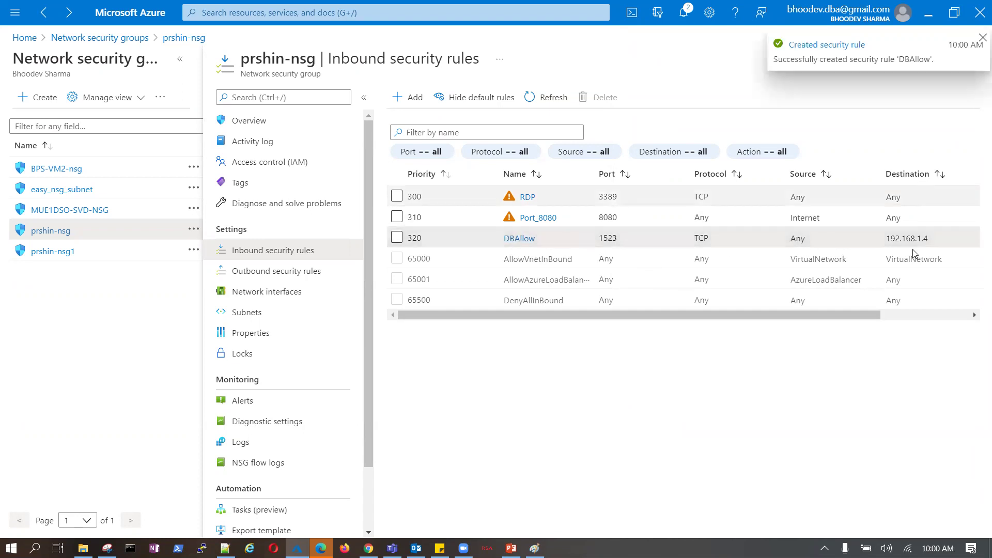
drag(886, 237, 930, 241)
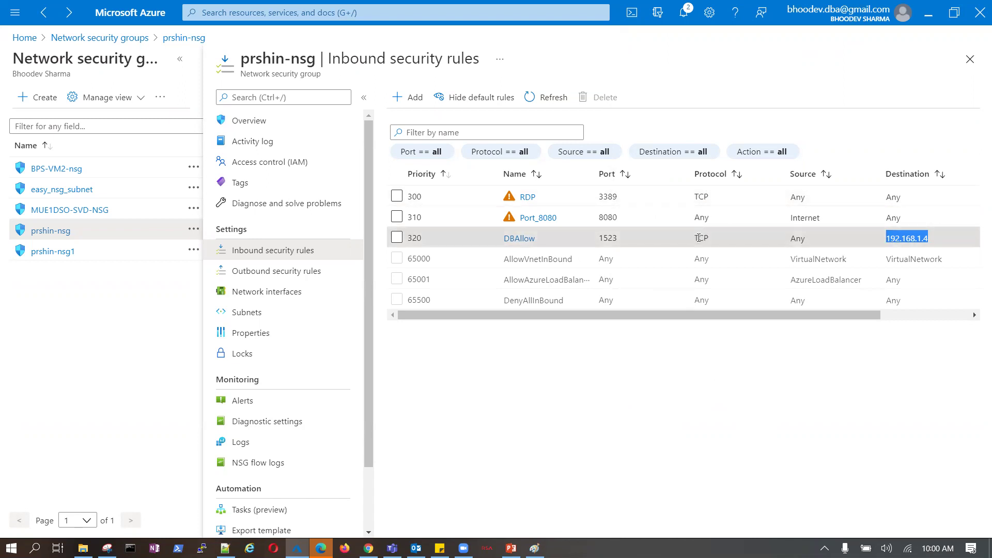
drag(697, 239, 707, 239)
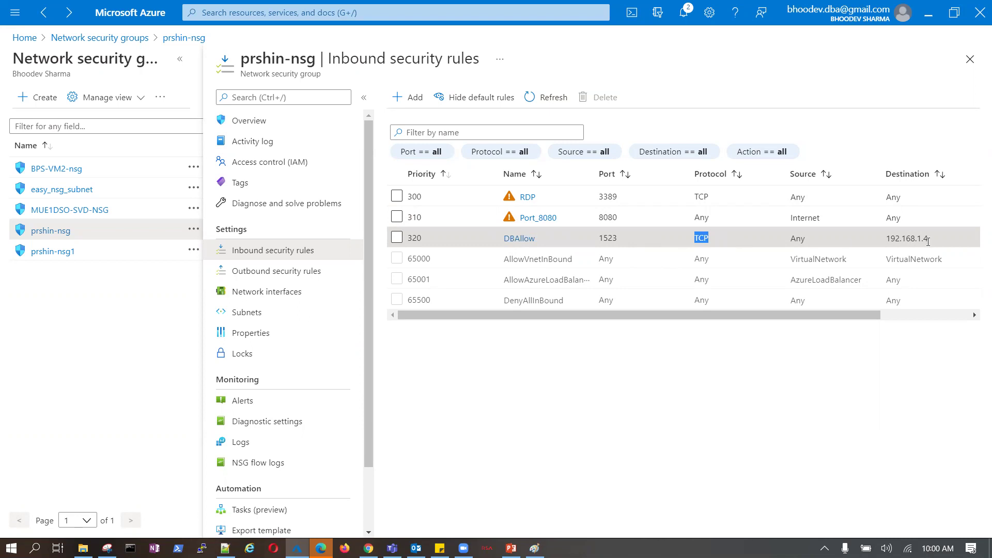
click(524, 239)
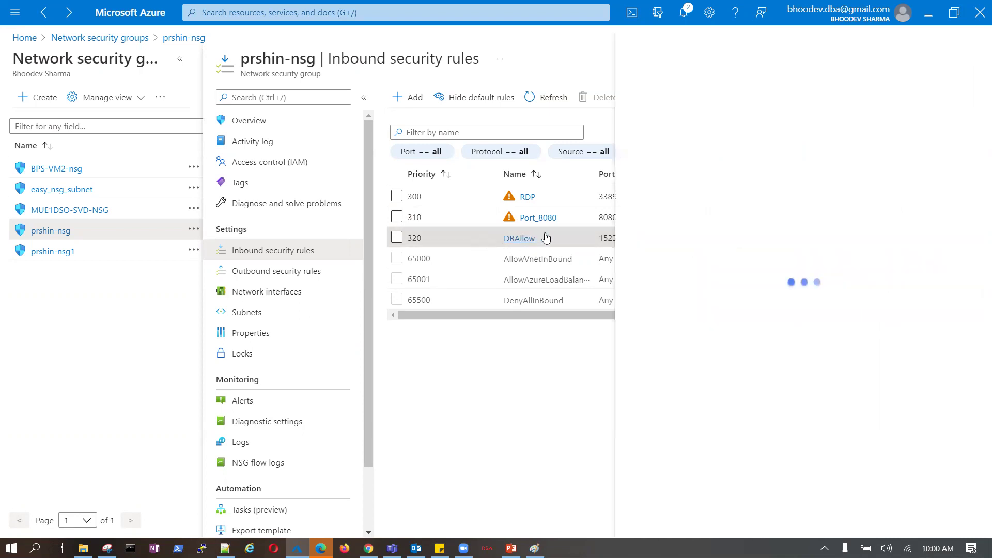
Change DBAllow's destination to 192.168.1.4,10.10.1.5 and save the rule.
click(701, 242)
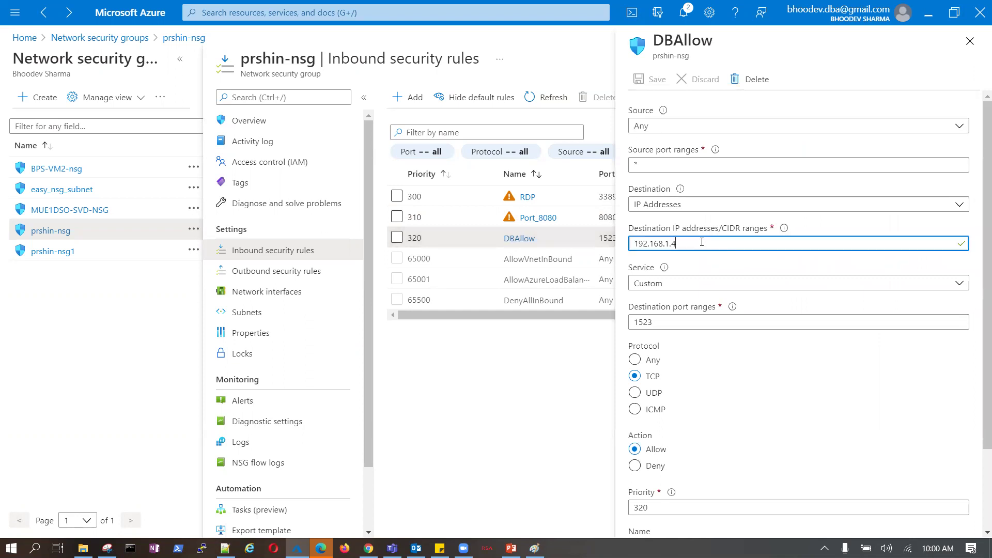
text(.10.10.1.5)
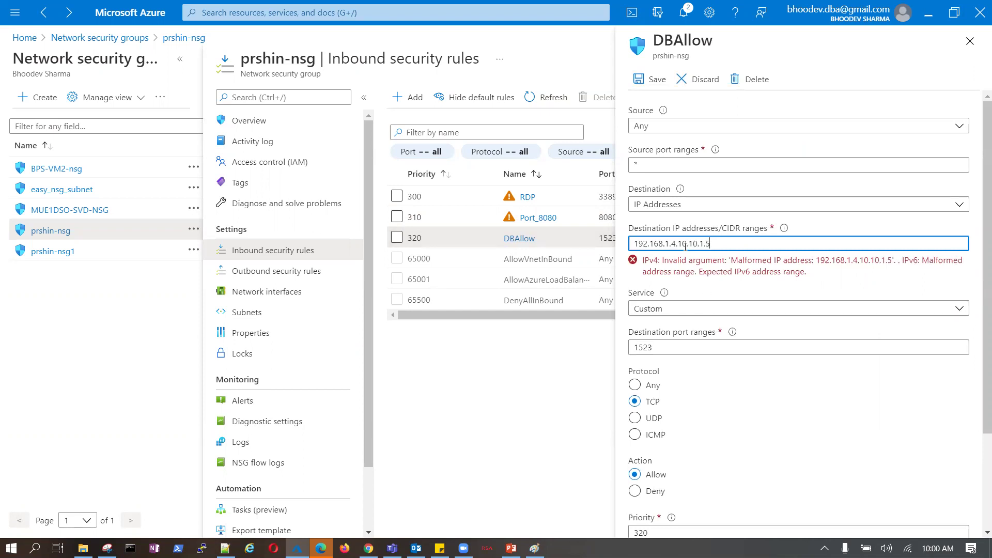
key(BackSpace)
text(,)
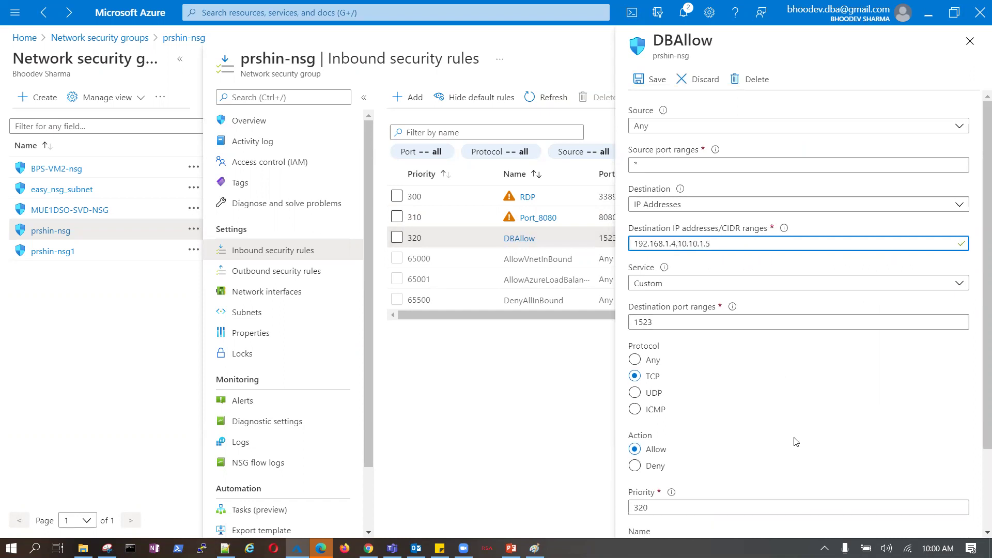
drag(679, 243, 709, 243)
click(698, 274)
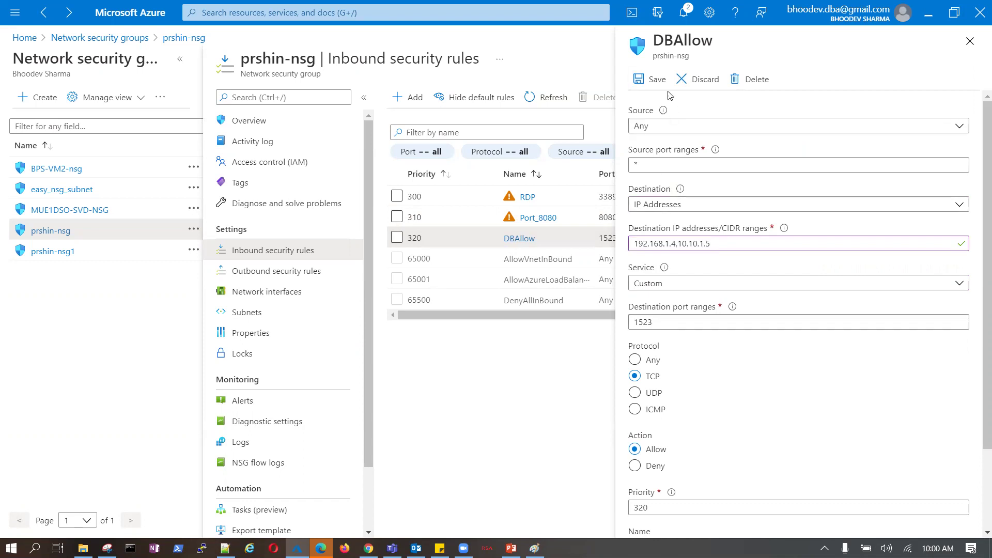
click(651, 79)
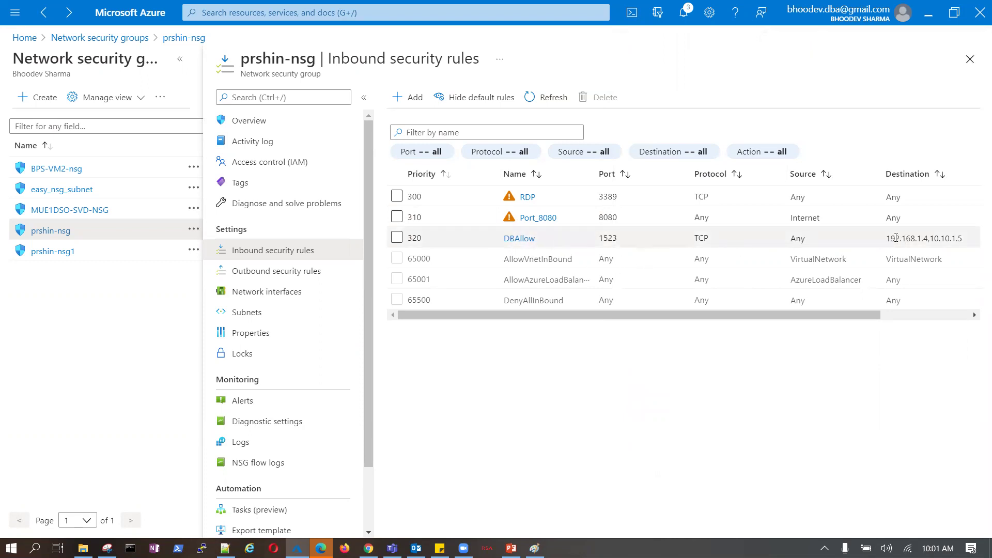
drag(887, 239, 968, 242)
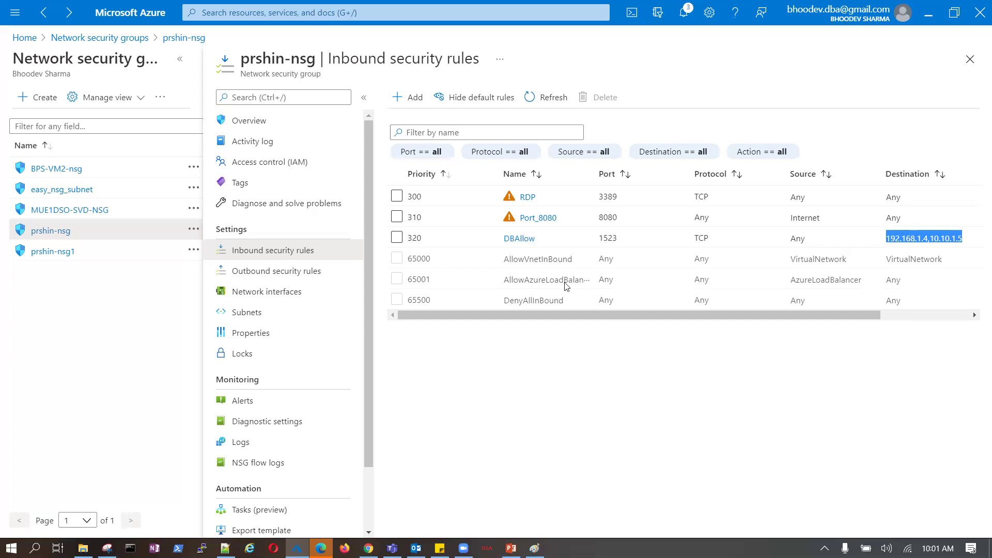
click(396, 217)
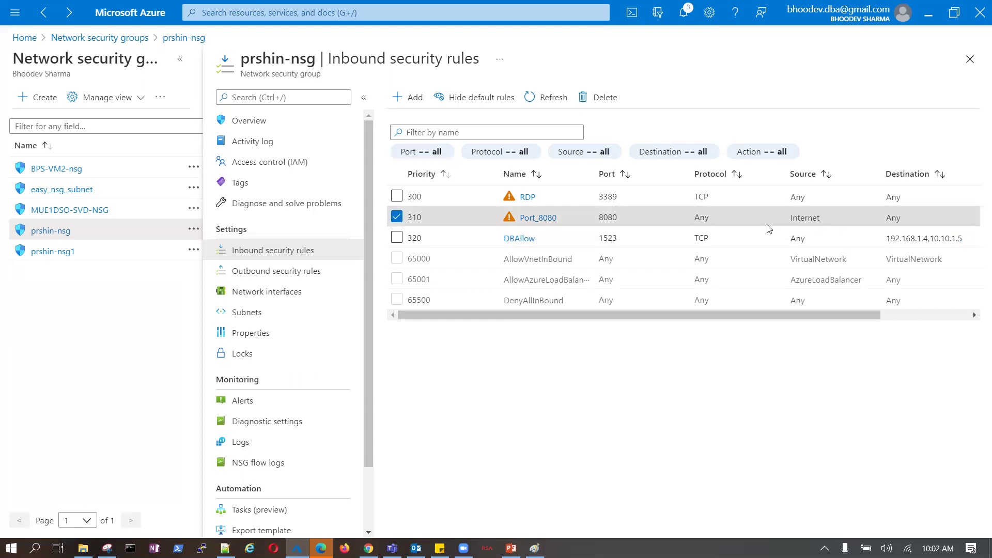
click(396, 217)
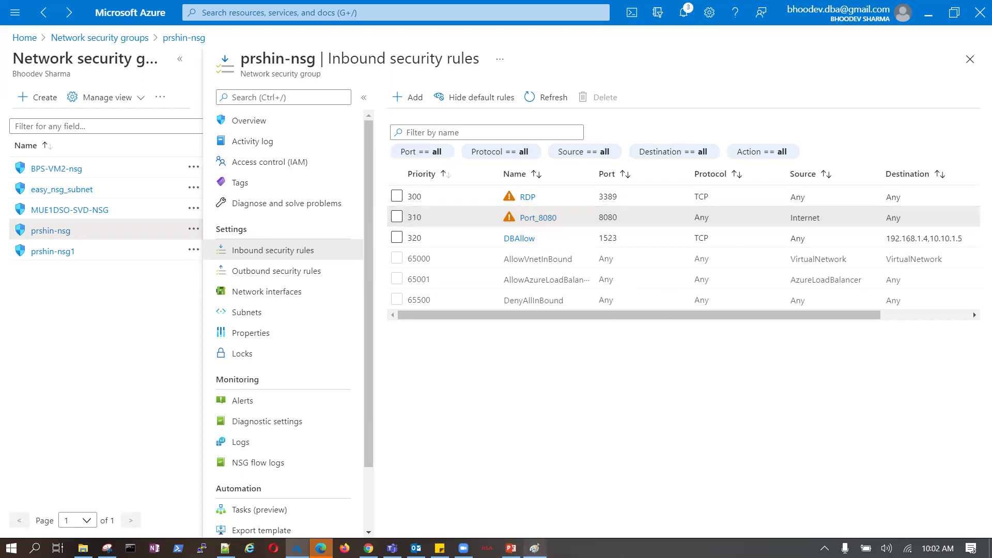
In Paint, handwrite the 192.168.0.0/24 subnet beside the diagram with a line and notes beneath.
click(534, 548)
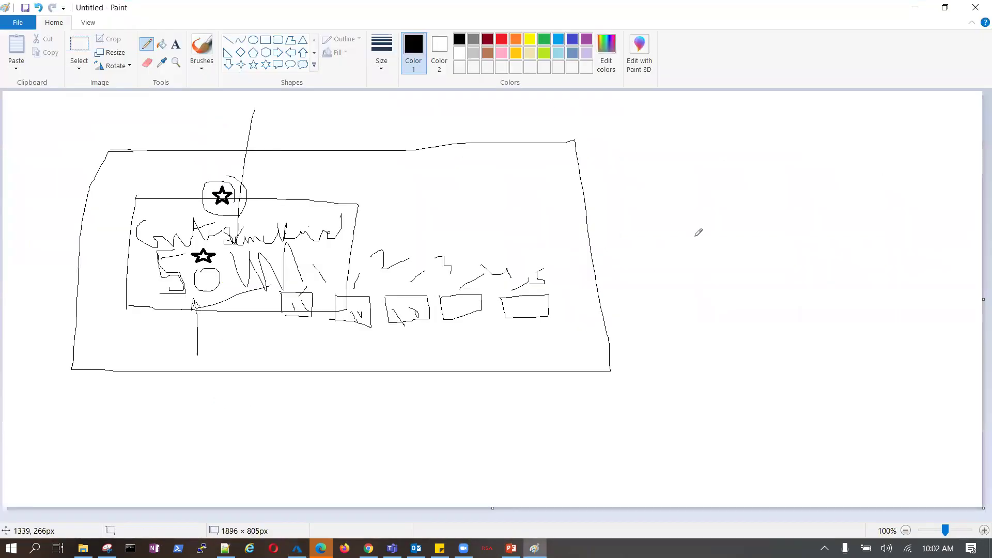
mouse_move(629, 170)
mouse_down()
mouse_move(630, 191)
mouse_move(640, 169)
mouse_move(639, 201)
mouse_move(664, 185)
mouse_move(685, 191)
mouse_move(702, 182)
mouse_up()
mouse_move(715, 166)
mouse_down()
mouse_move(775, 183)
mouse_move(768, 170)
mouse_move(791, 214)
mouse_up()
click(760, 174)
mouse_move(807, 173)
mouse_down()
mouse_move(829, 189)
mouse_move(832, 211)
mouse_up()
drag(640, 245, 889, 243)
drag(640, 283, 645, 316)
drag(642, 324, 658, 319)
mouse_move(639, 283)
mouse_down()
mouse_move(668, 314)
mouse_move(680, 281)
mouse_move(755, 307)
mouse_up()
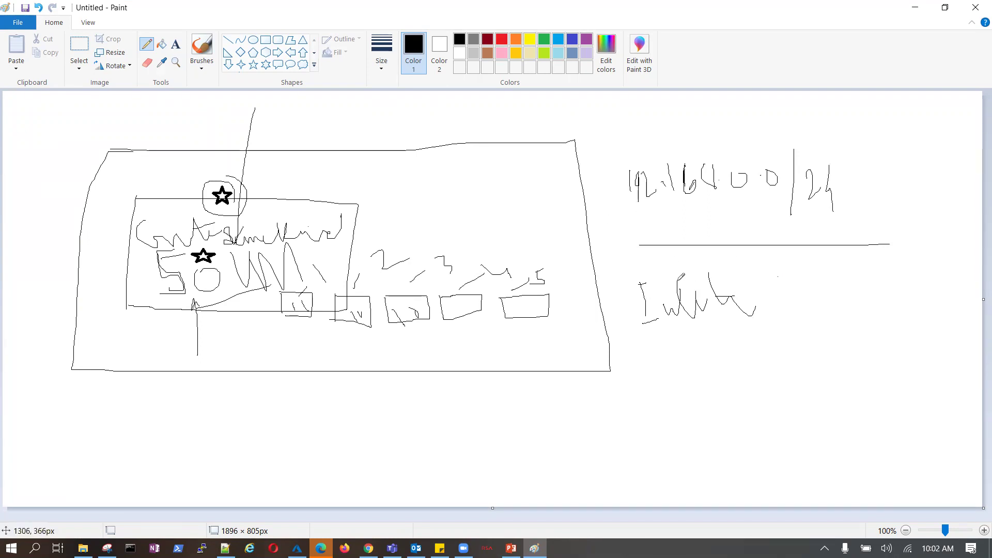
Bracket the notes, circle the subnet address, and write and label the DB port number.
mouse_move(630, 136)
mouse_down()
mouse_move(612, 168)
mouse_move(640, 320)
mouse_move(814, 354)
mouse_move(798, 302)
mouse_up()
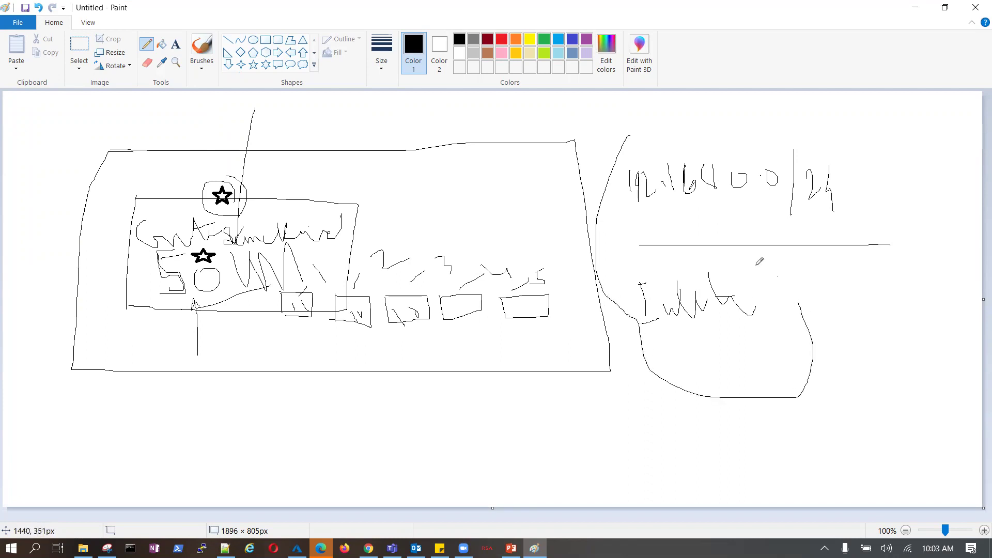
drag(618, 219, 861, 200)
mouse_move(764, 226)
mouse_down()
mouse_move(773, 249)
mouse_move(811, 247)
mouse_move(818, 235)
mouse_up()
mouse_move(649, 160)
mouse_down()
mouse_move(612, 188)
mouse_move(680, 200)
mouse_move(820, 195)
mouse_move(850, 171)
mouse_move(723, 152)
mouse_move(631, 160)
mouse_up()
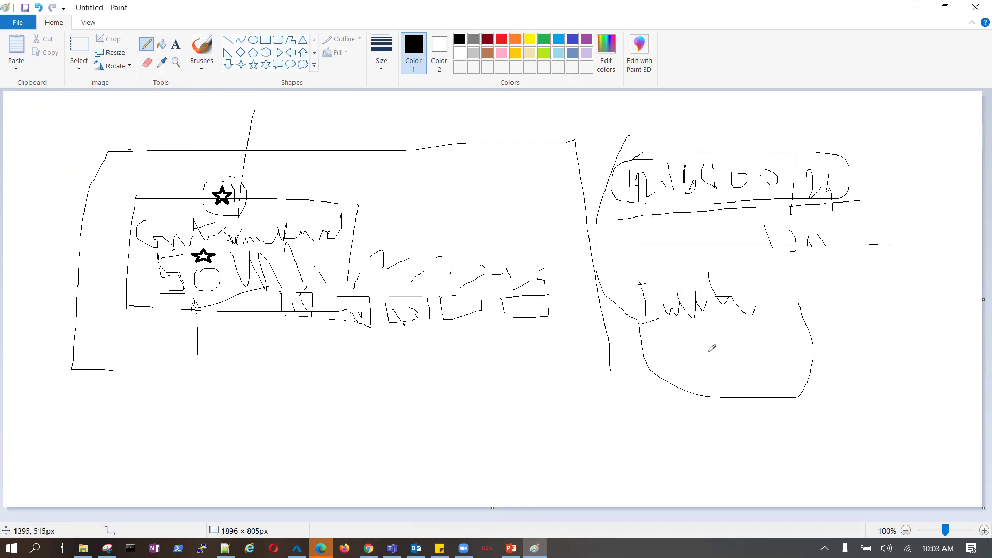
mouse_move(847, 283)
mouse_down()
mouse_move(842, 302)
mouse_move(851, 288)
mouse_move(895, 286)
mouse_move(817, 294)
mouse_move(893, 273)
mouse_up()
click(865, 292)
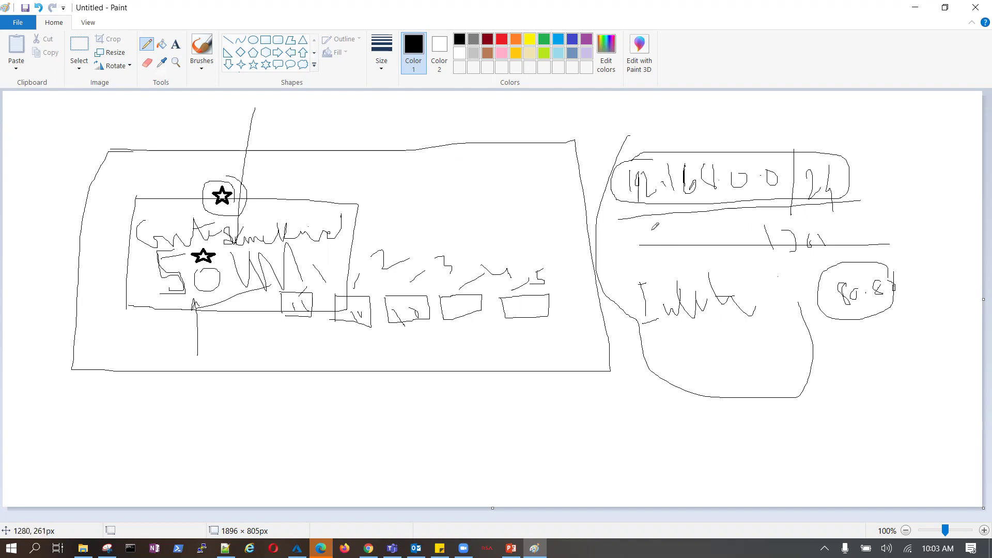
drag(721, 230, 726, 252)
mouse_move(747, 224)
mouse_down()
mouse_move(746, 252)
mouse_move(782, 236)
mouse_move(811, 241)
mouse_move(795, 254)
mouse_move(837, 256)
mouse_move(719, 252)
mouse_move(829, 222)
mouse_move(857, 248)
mouse_move(850, 254)
mouse_up()
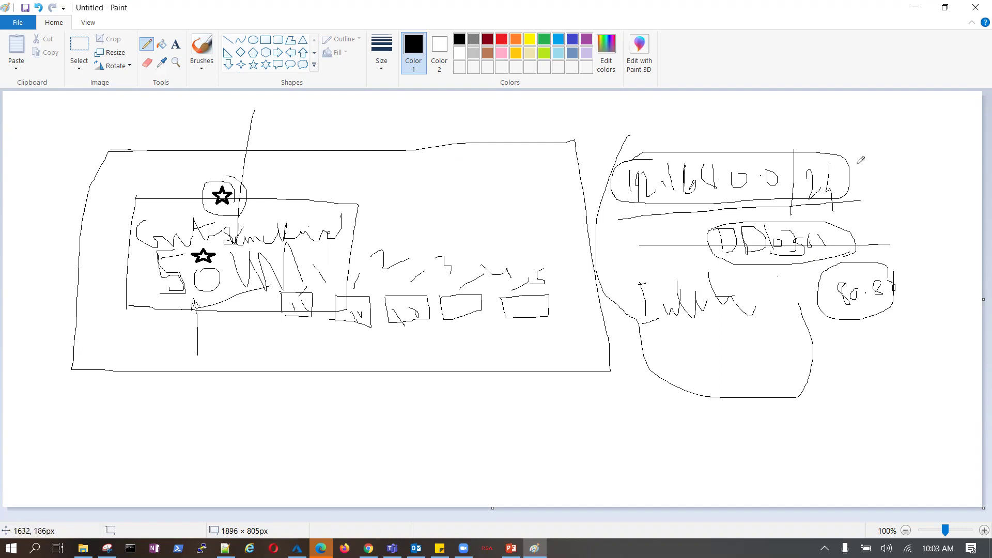
Switch Port_8080's action to Deny, then close its blade and discard the change.
click(296, 547)
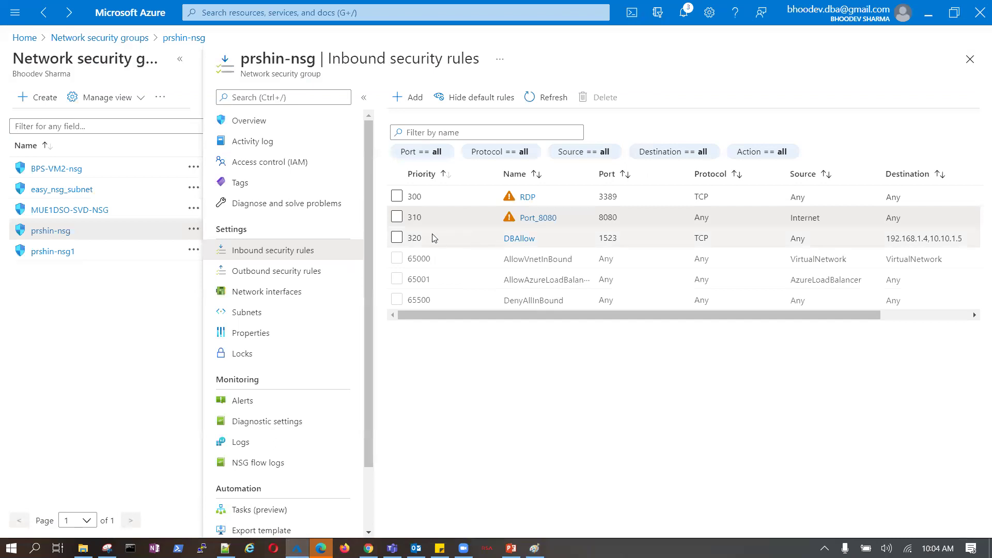
click(532, 221)
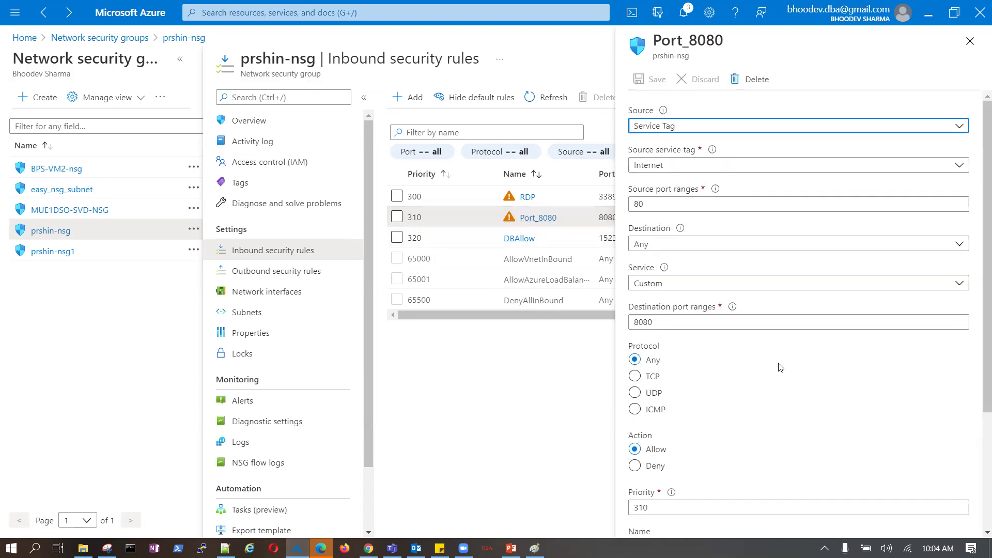
scroll(780, 366, down, 3)
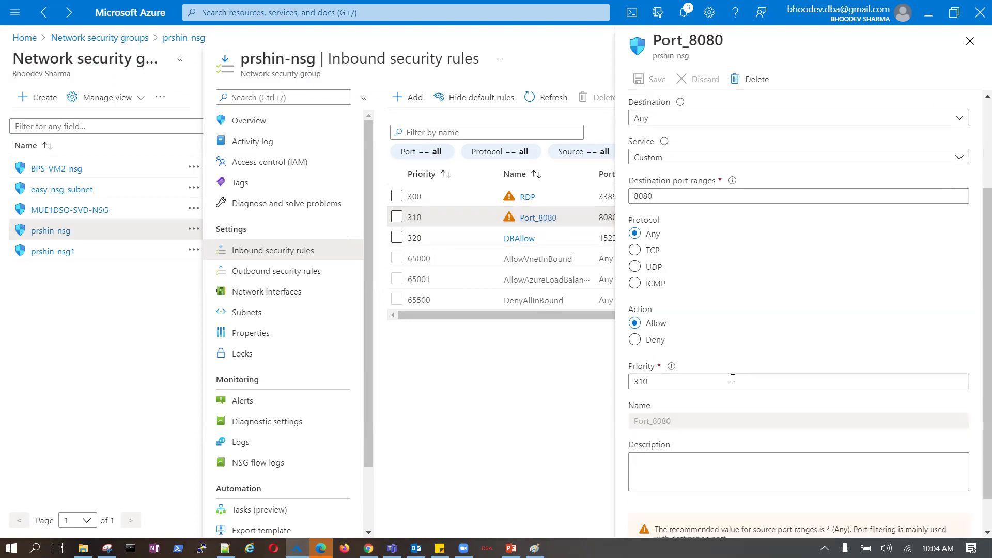
click(635, 336)
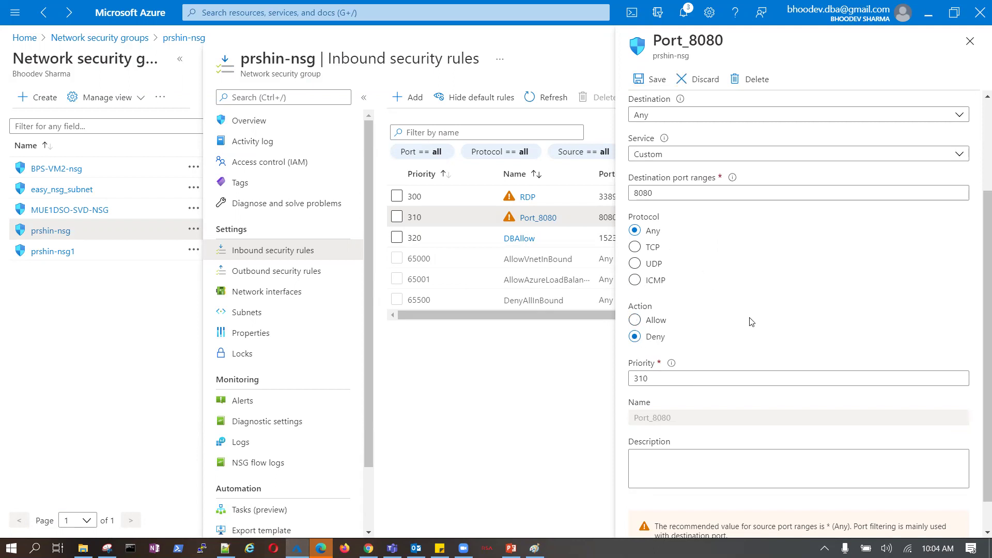
scroll(752, 322, up, 3)
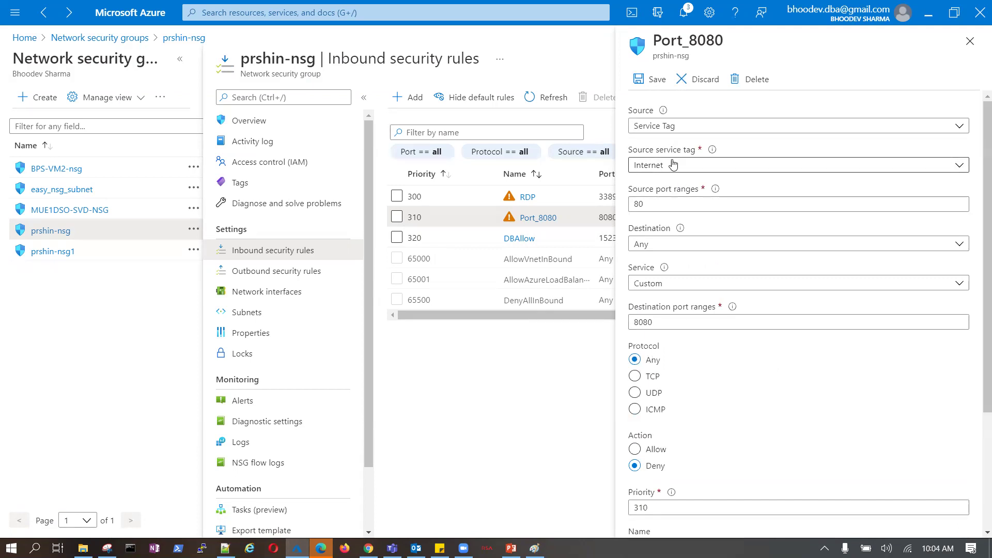
click(970, 44)
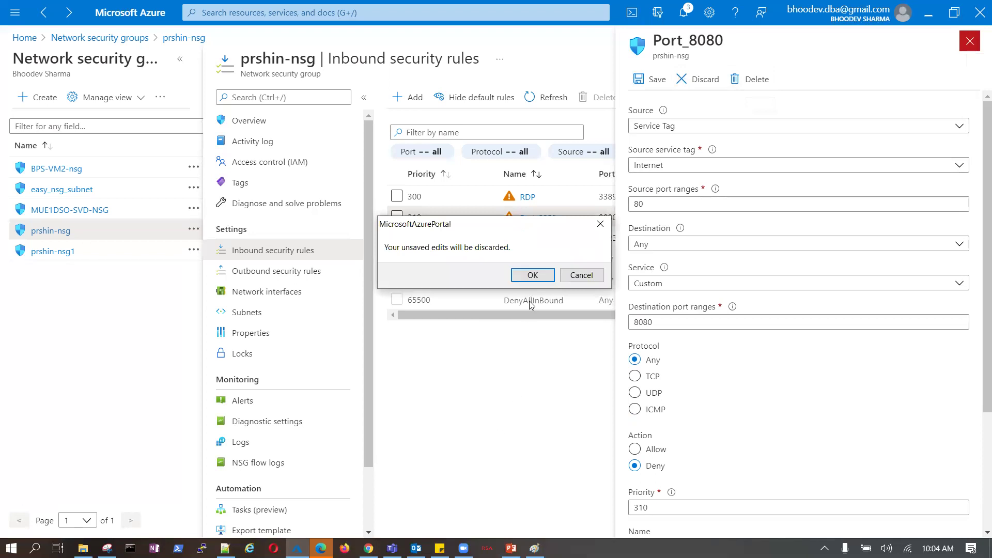
click(533, 275)
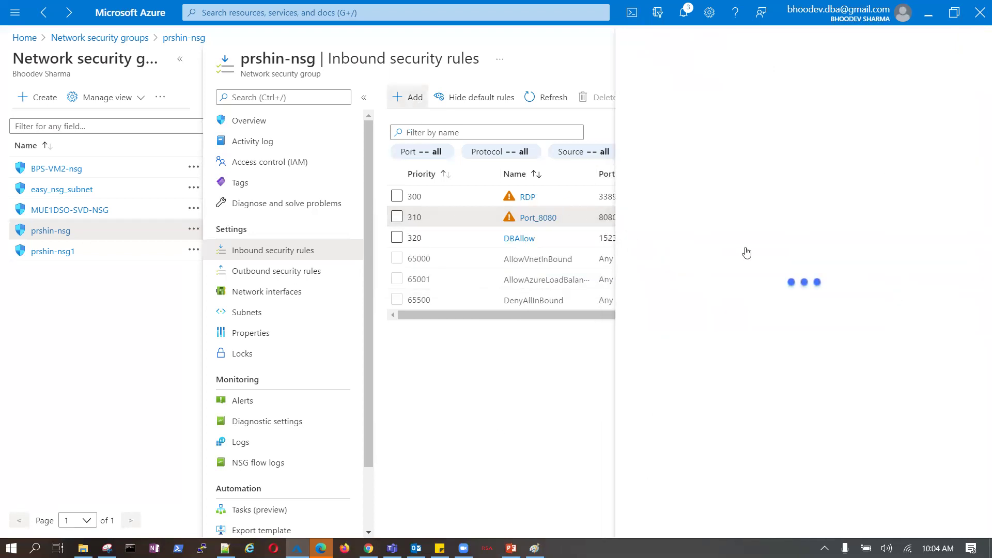
Set the new rule's source to IP Addresses 192.168.0.0/24, underlining the /24 in the sketch.
click(959, 126)
key(Escape)
key(Down)
click(672, 166)
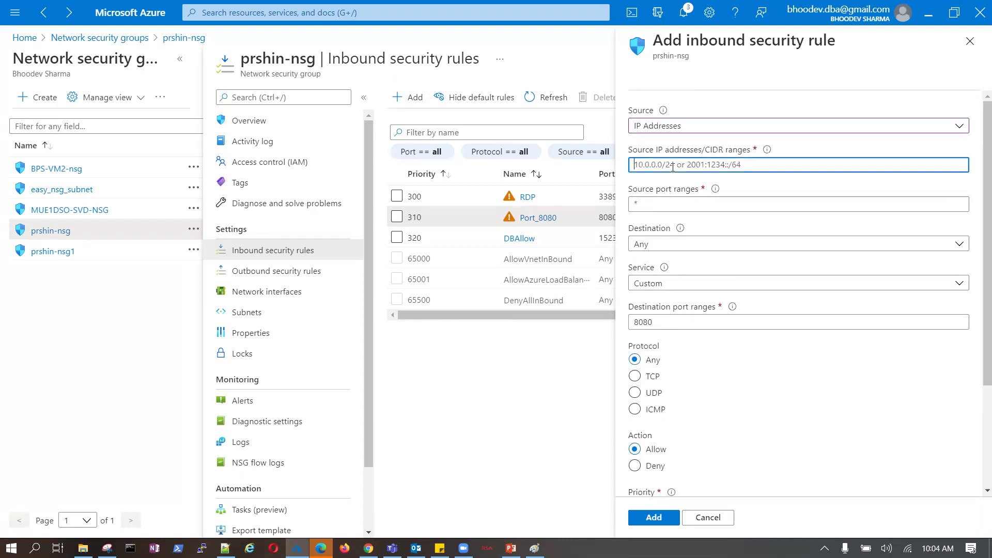
text(192.168.)
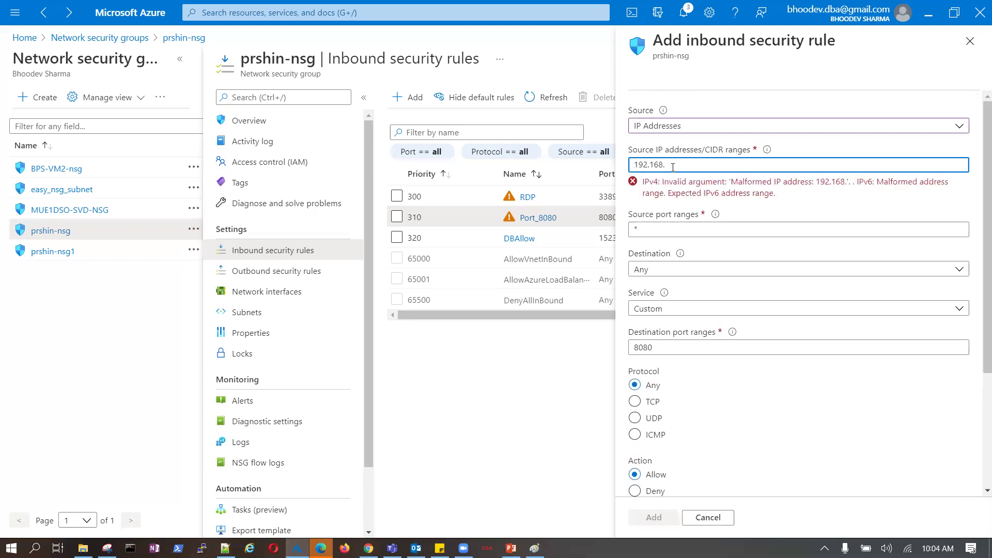
text(0.0/24)
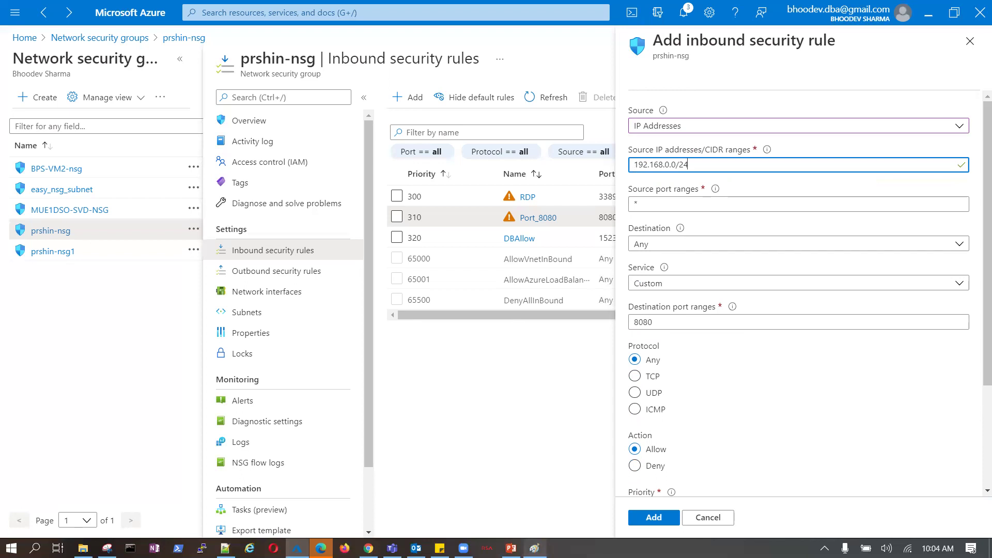
click(534, 548)
mouse_move(782, 197)
mouse_down()
mouse_move(847, 195)
mouse_move(674, 149)
mouse_move(618, 173)
mouse_move(681, 199)
mouse_move(844, 193)
mouse_up()
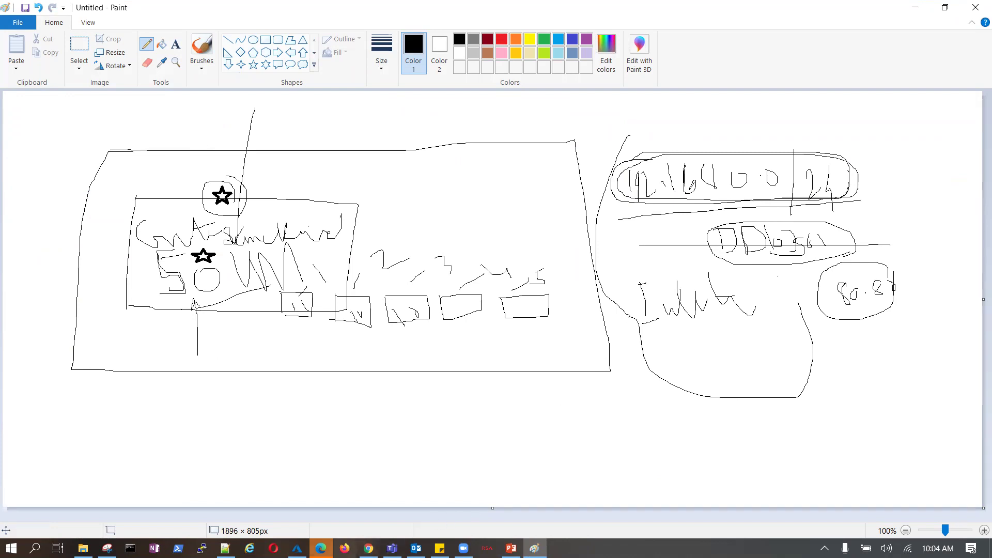
click(297, 547)
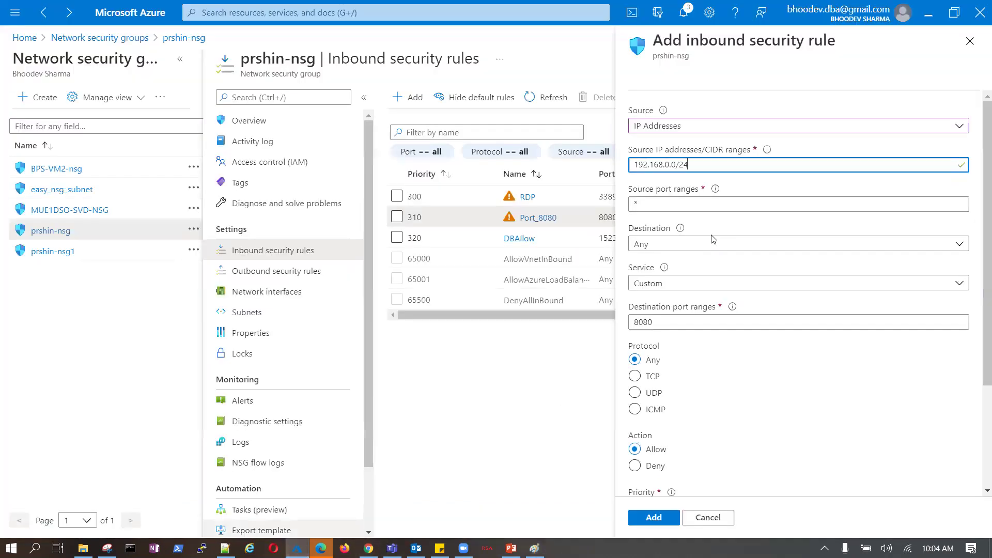
Keep destination Any, set action Deny, name it Port_8080-Deny and add the rule.
double_click(685, 207)
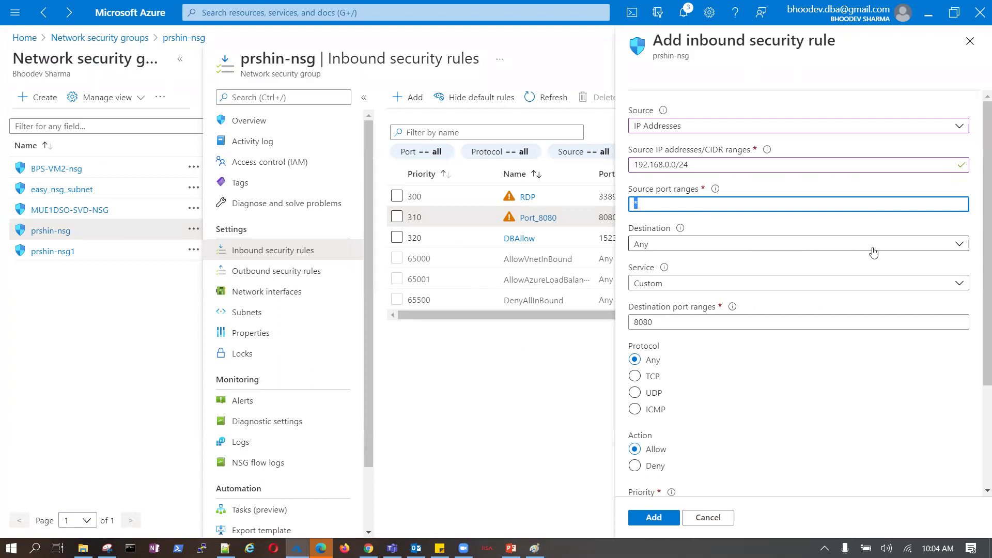
click(961, 247)
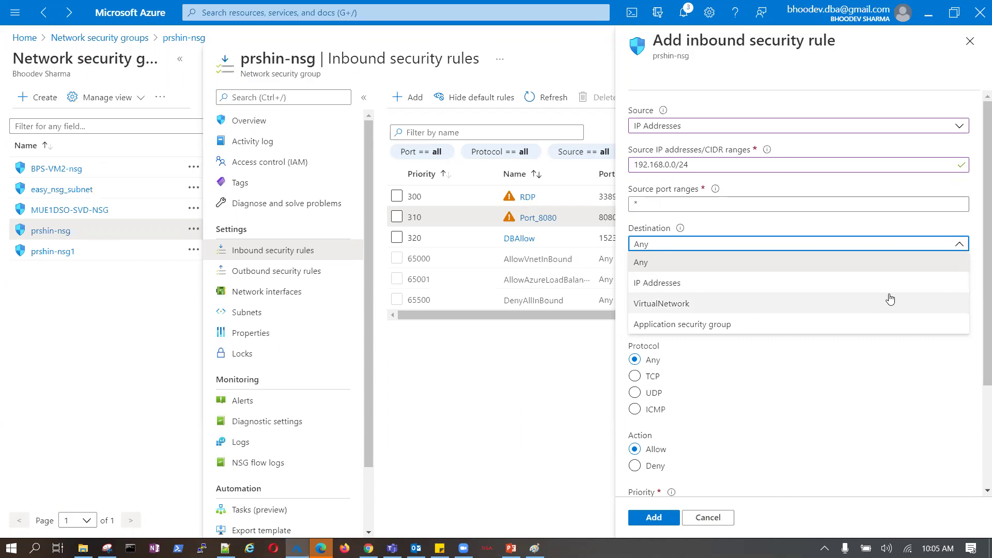
click(645, 267)
scroll(709, 376, down, 1)
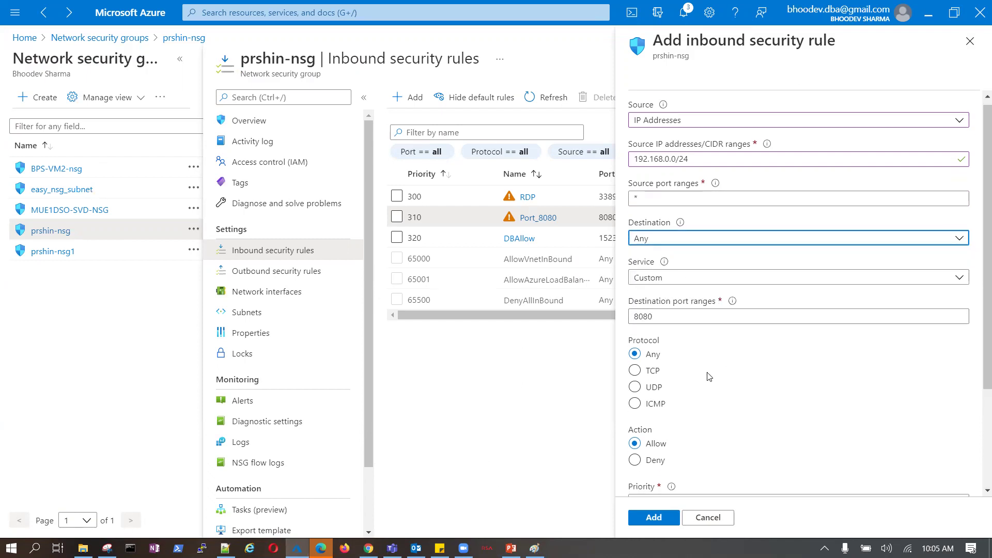
scroll(708, 376, down, 2)
click(634, 337)
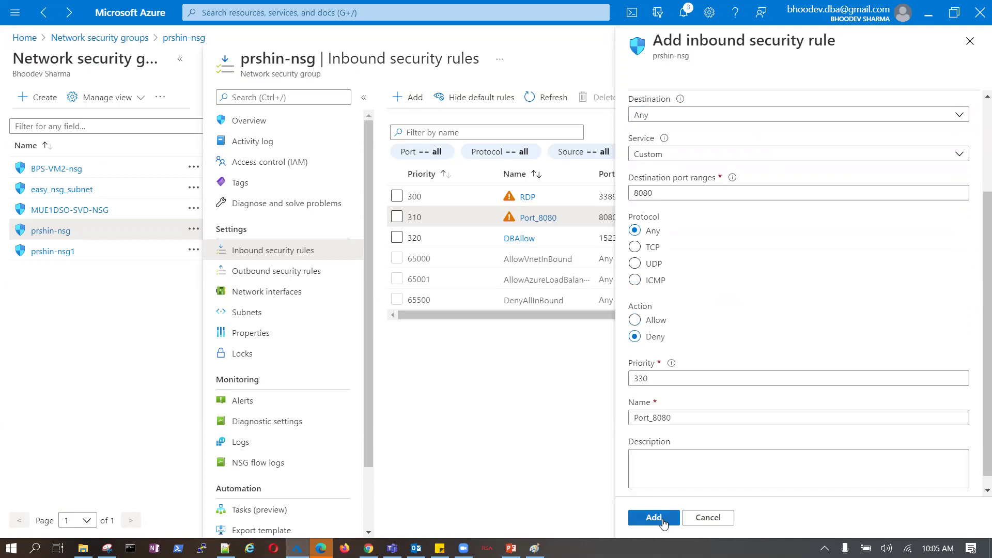
click(654, 518)
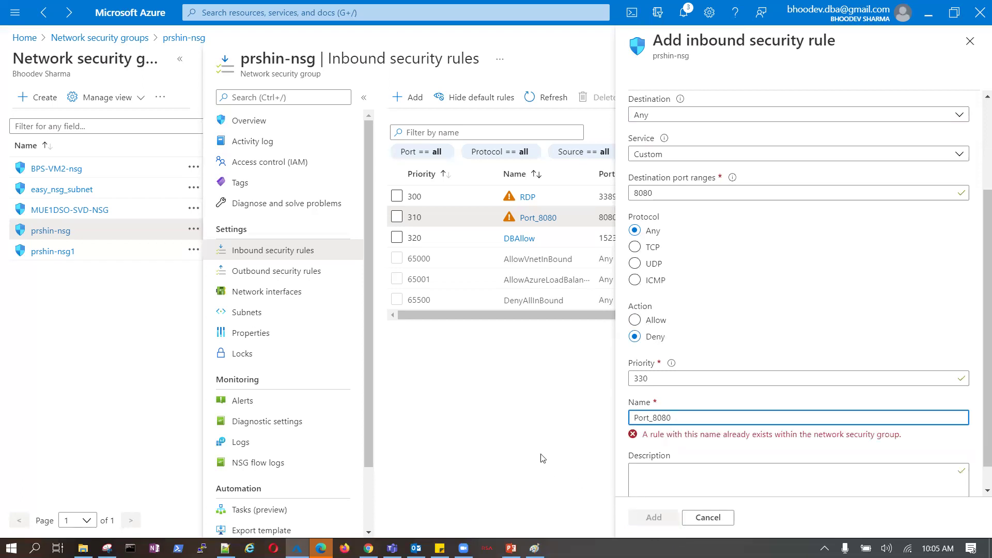
scroll(691, 407, down, 1)
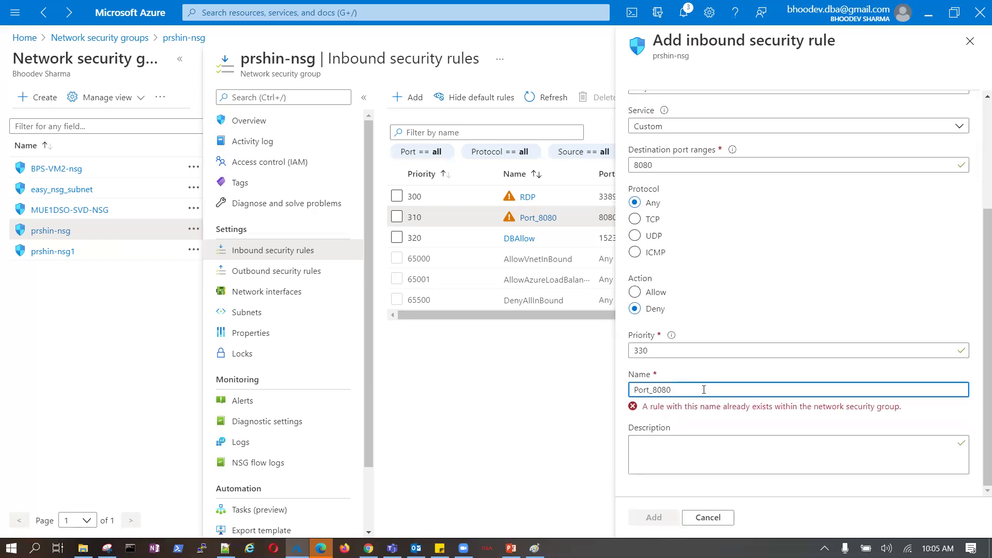
text(-Deny)
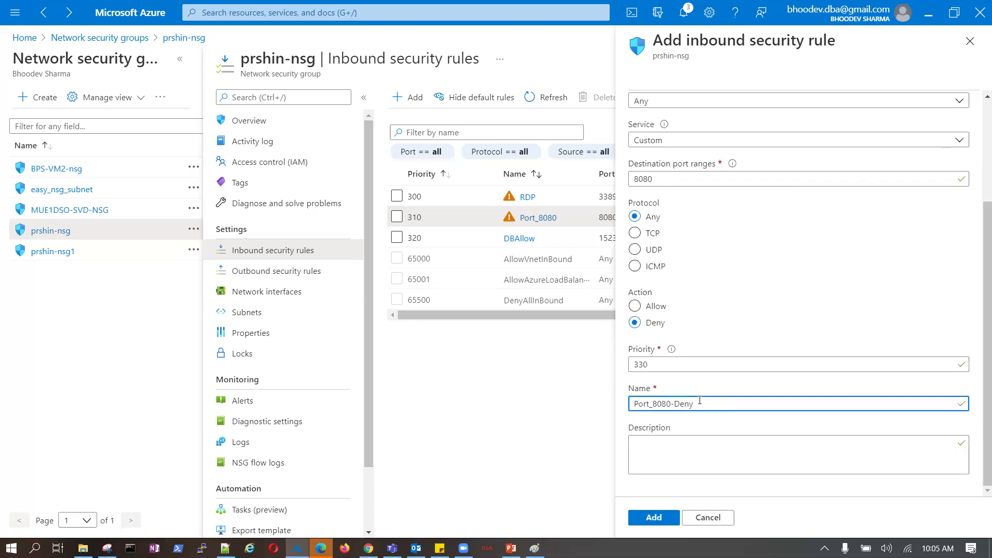
click(653, 517)
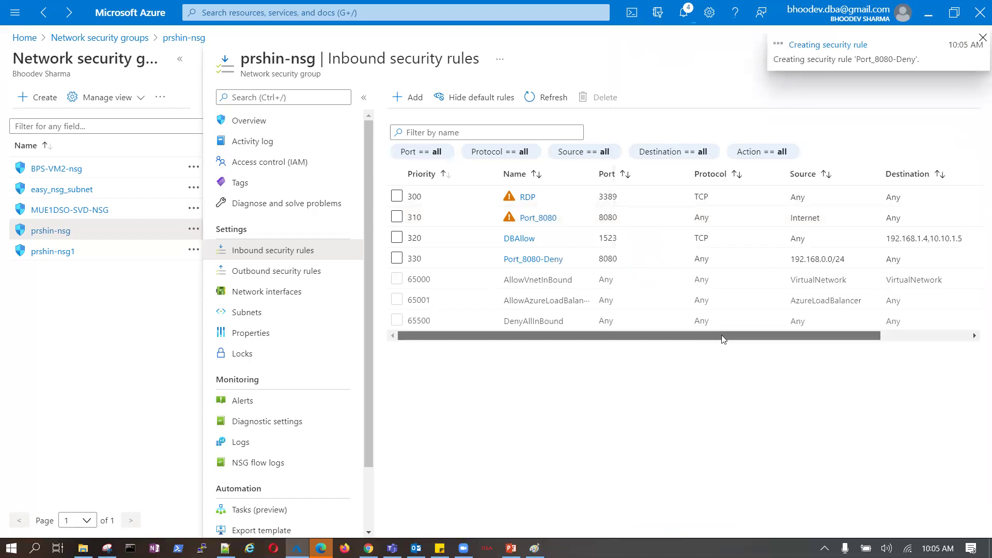
drag(721, 336, 866, 337)
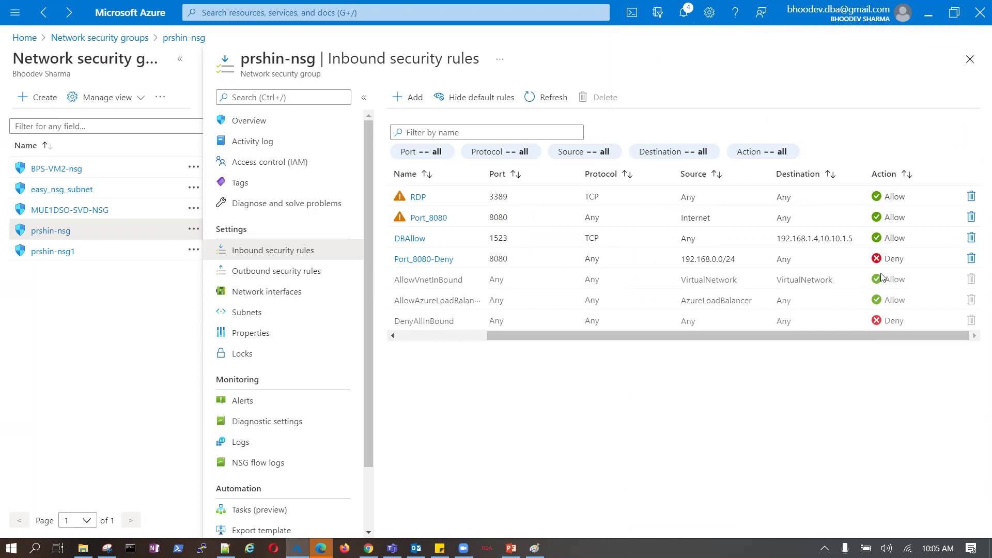
double_click(887, 258)
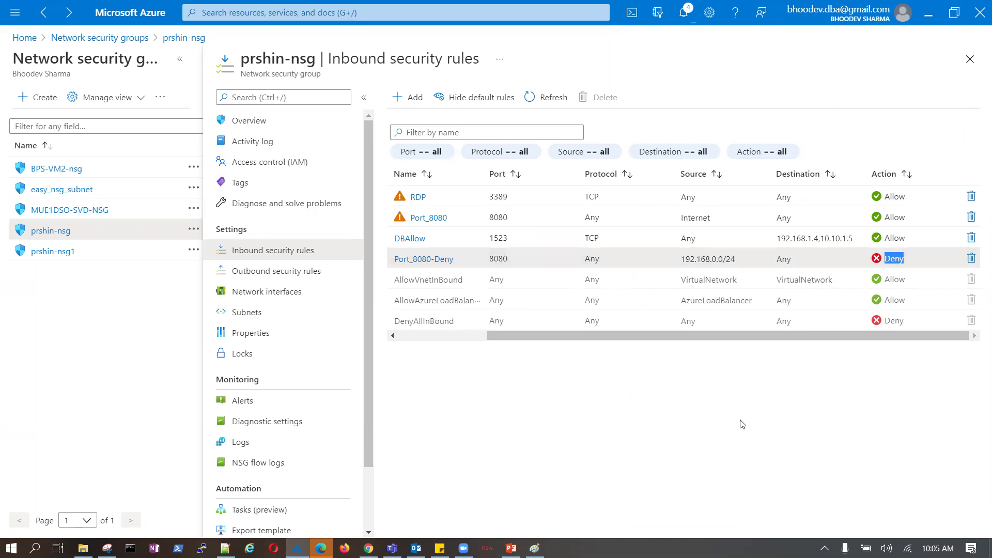
drag(721, 337, 556, 344)
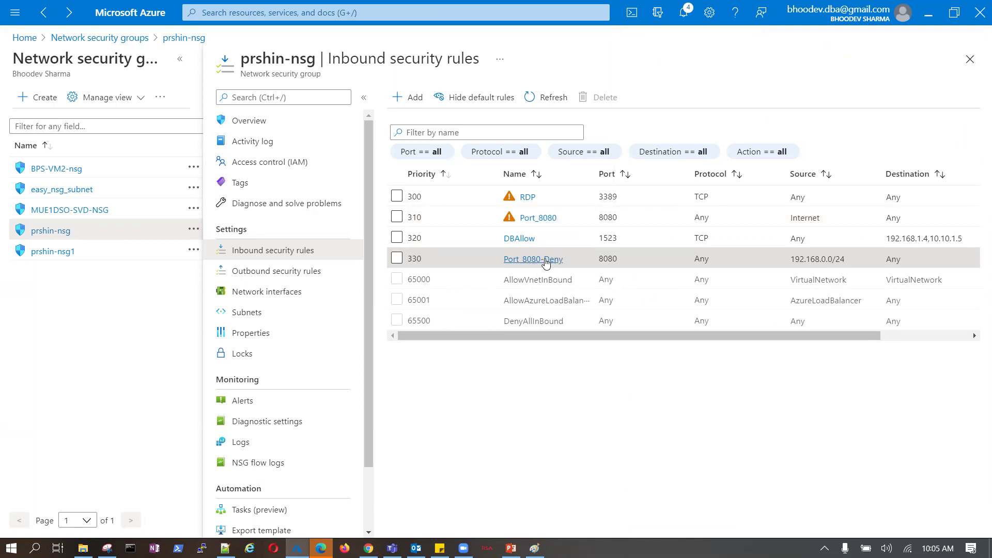
double_click(609, 258)
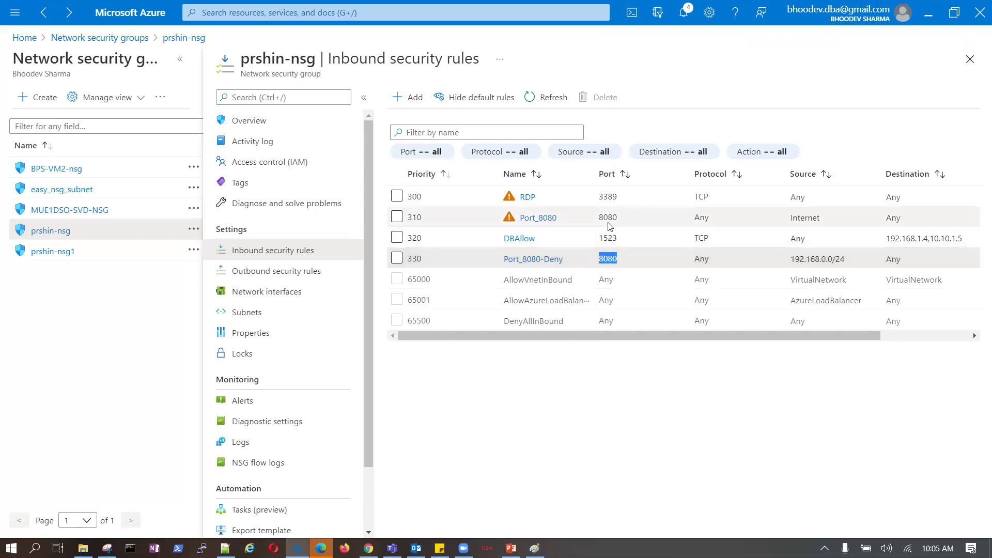
double_click(605, 217)
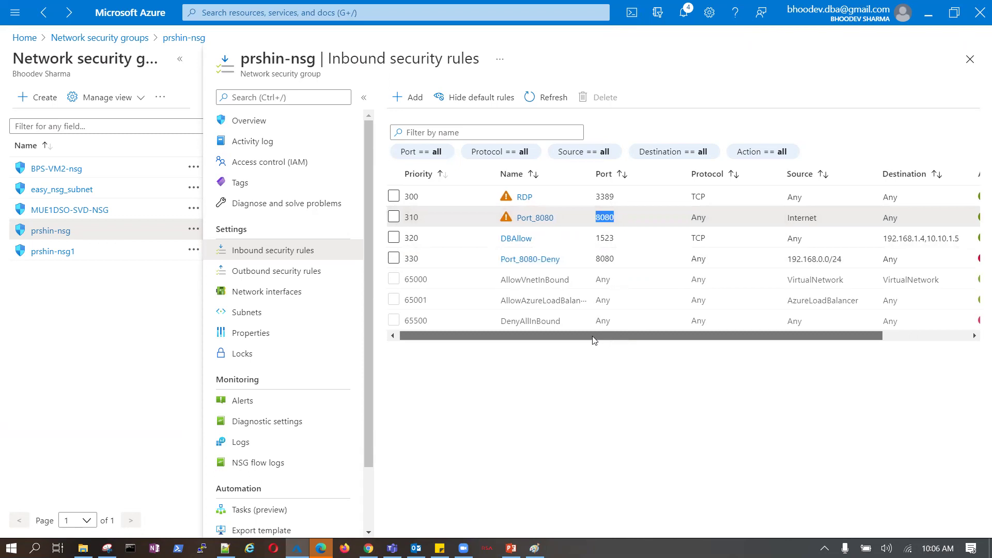
click(397, 258)
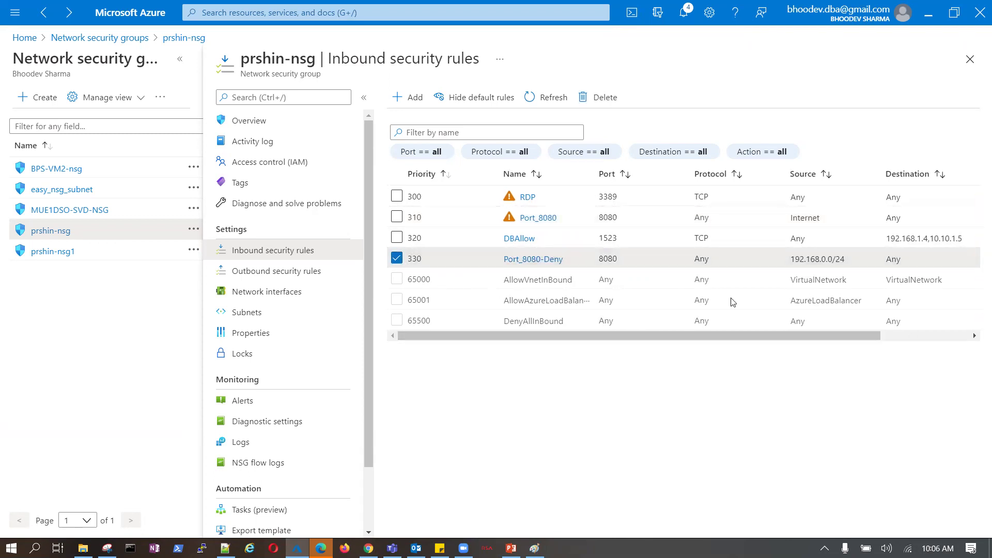
drag(784, 334, 686, 344)
click(397, 258)
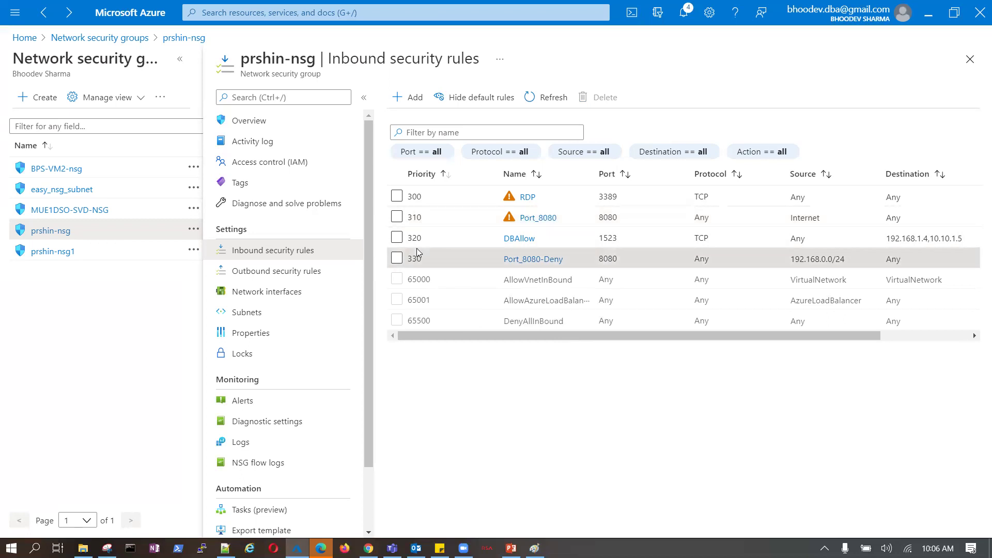
drag(407, 259, 427, 265)
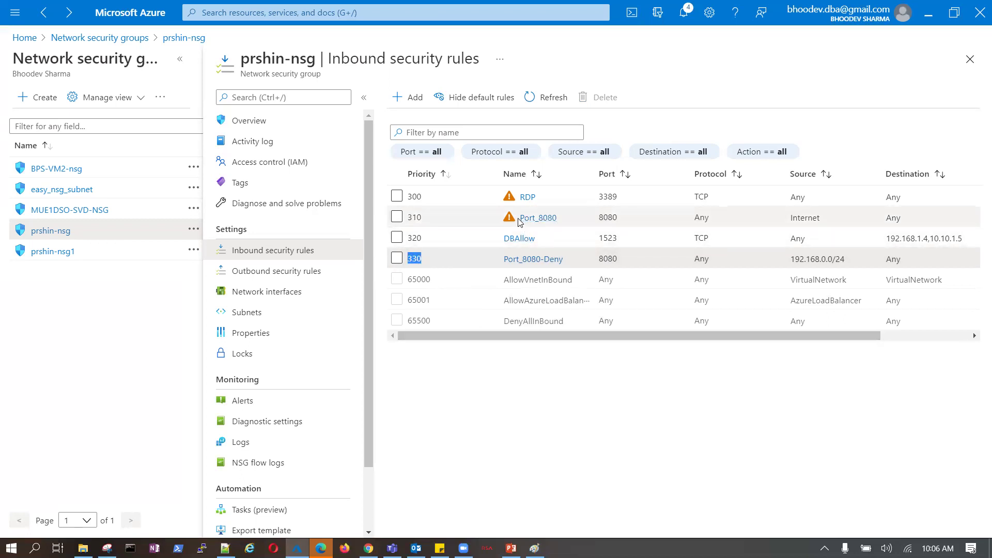
drag(518, 219, 558, 219)
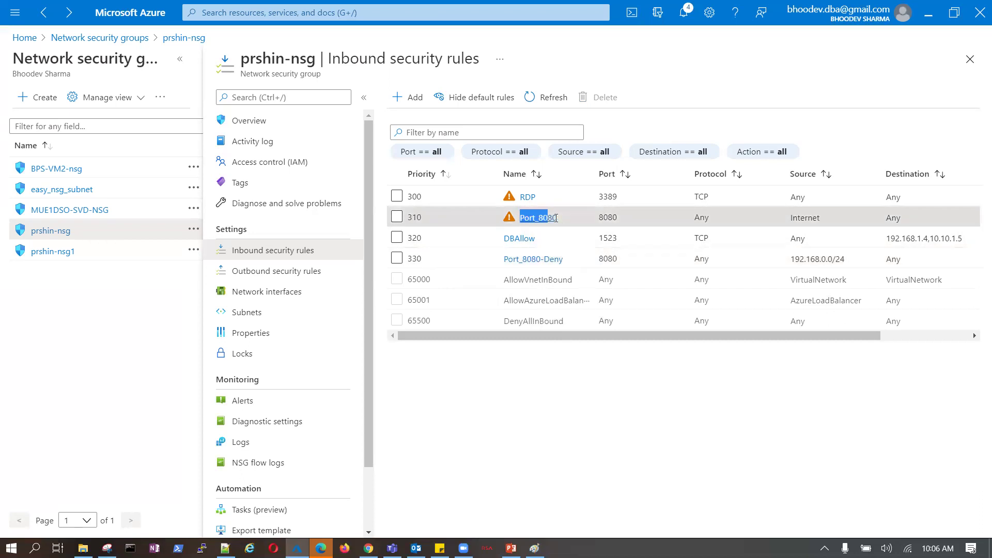
click(500, 261)
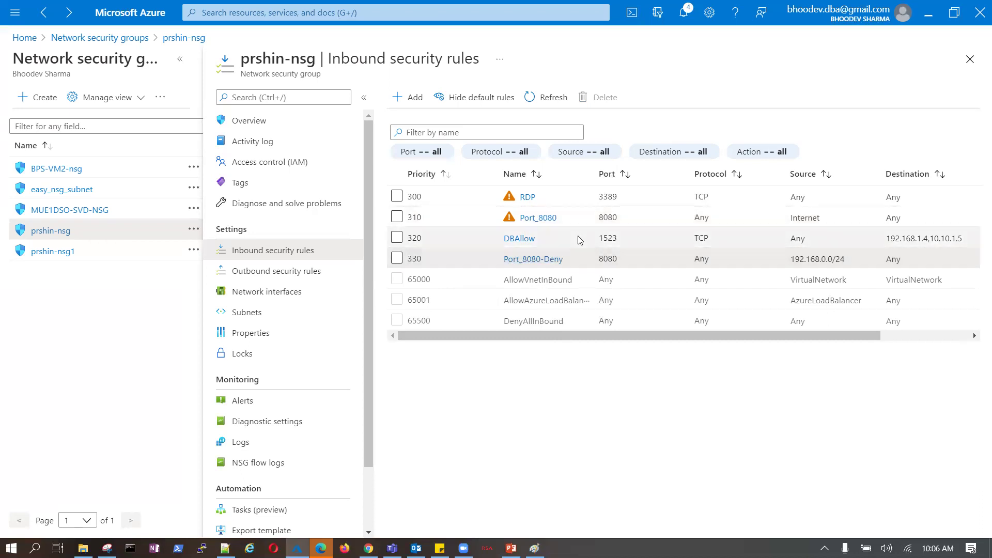
Change Port_8080-Deny's priority from 330 to 309, save, and collapse the security groups pane.
click(548, 259)
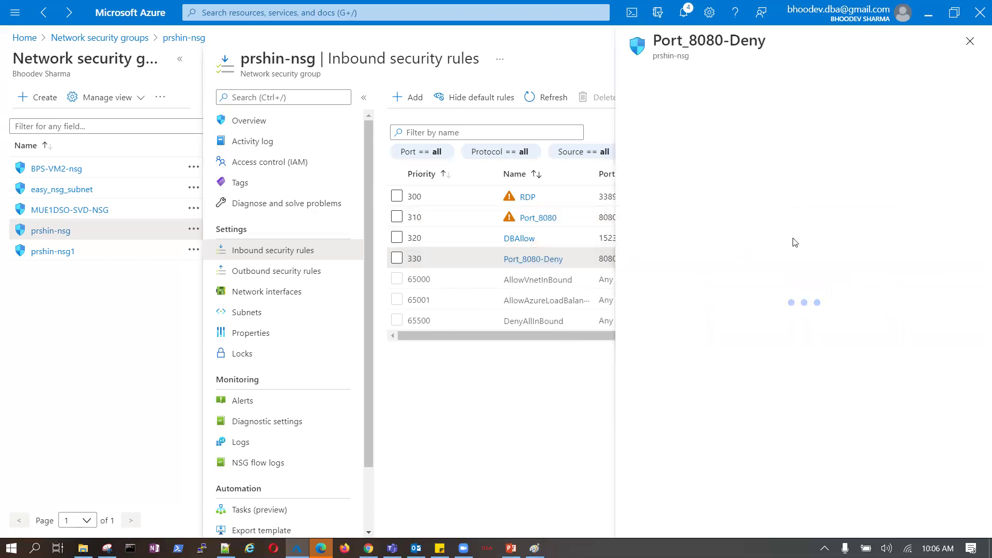
scroll(656, 408, down, 3)
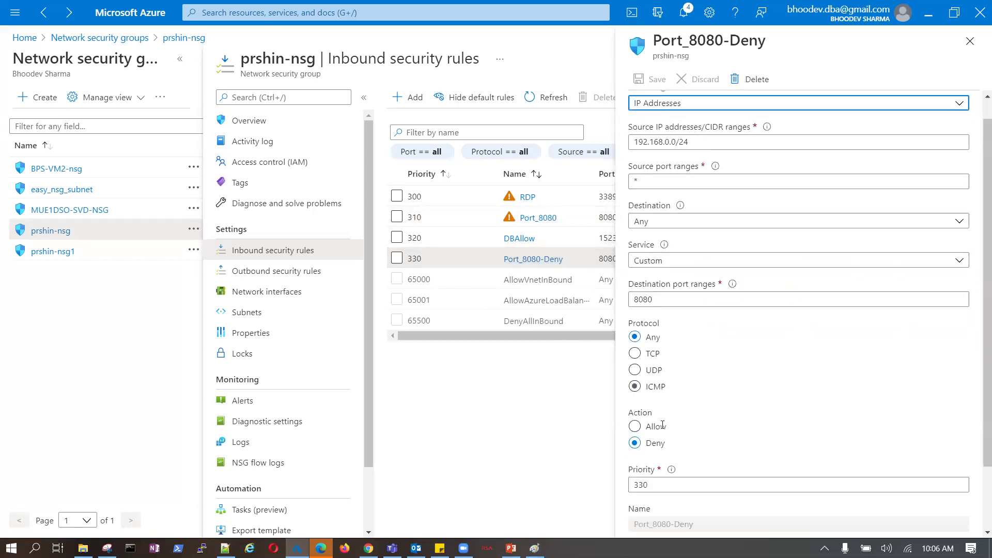
drag(653, 411, 628, 407)
text(309)
click(652, 79)
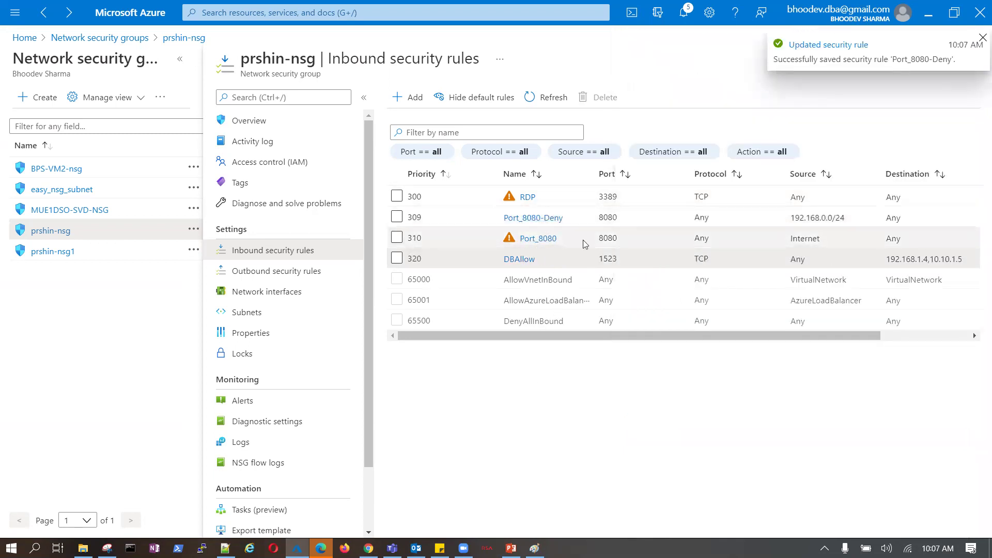
drag(584, 334, 648, 334)
click(181, 61)
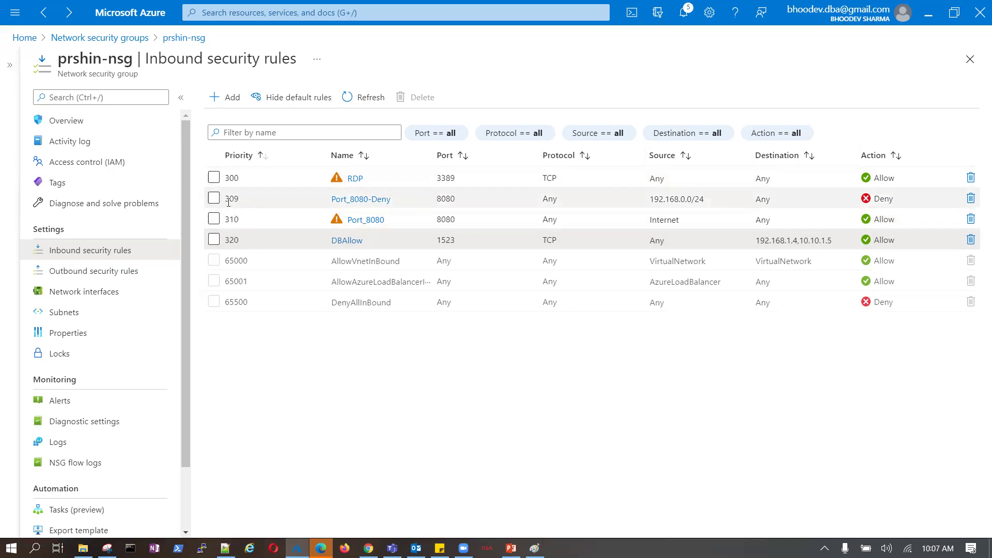
Highlight Port_8080-Deny's 309 priority and 192.168.0.0/24 source in the grid, then bring up Paint.
drag(226, 202, 239, 201)
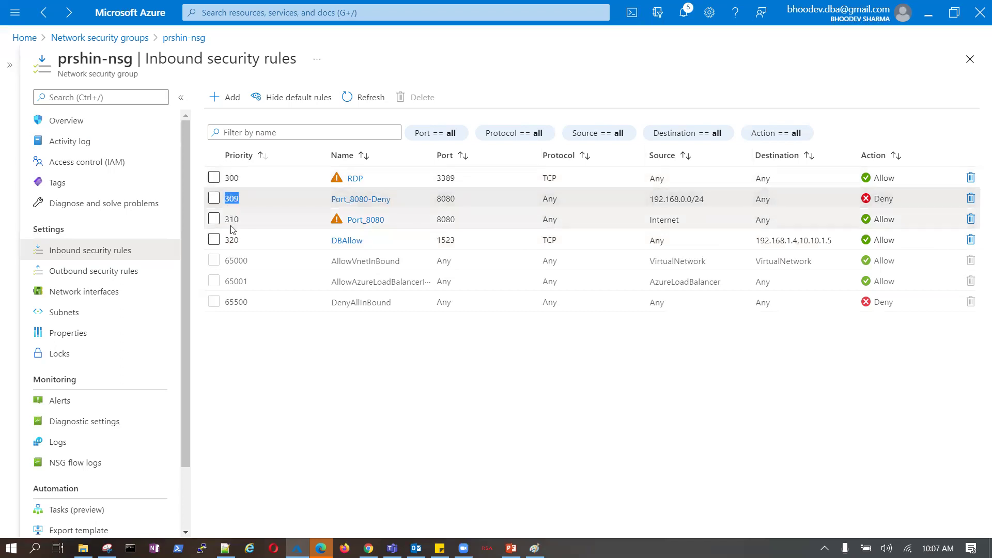
click(228, 199)
drag(225, 198, 235, 198)
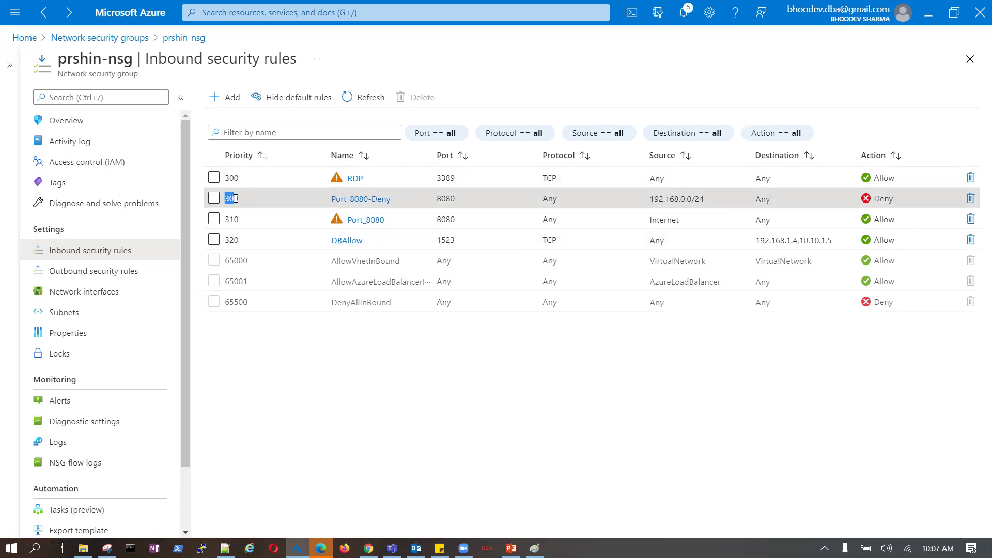
click(238, 200)
double_click(238, 200)
triple_click(225, 221)
drag(225, 199, 240, 200)
click(262, 370)
drag(225, 198, 234, 200)
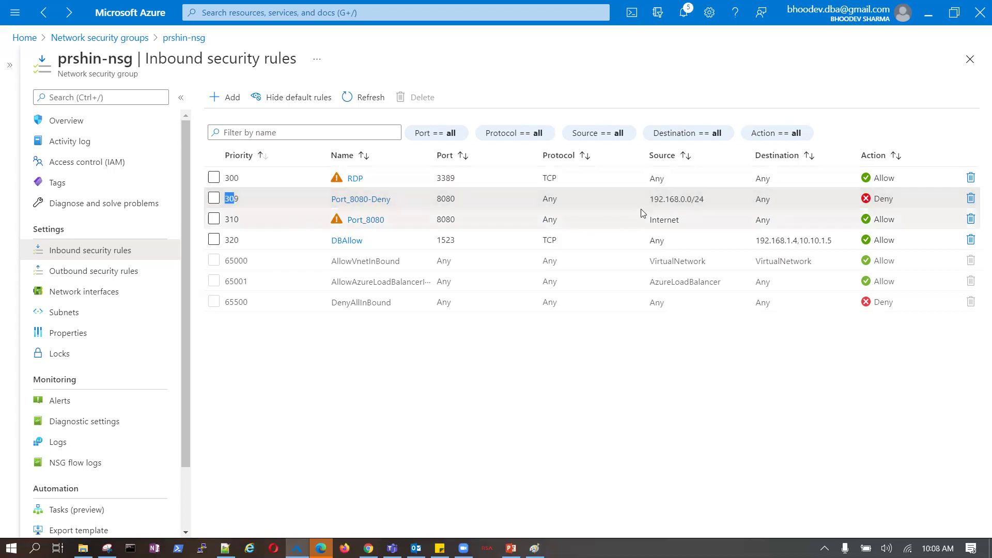
drag(650, 200, 706, 201)
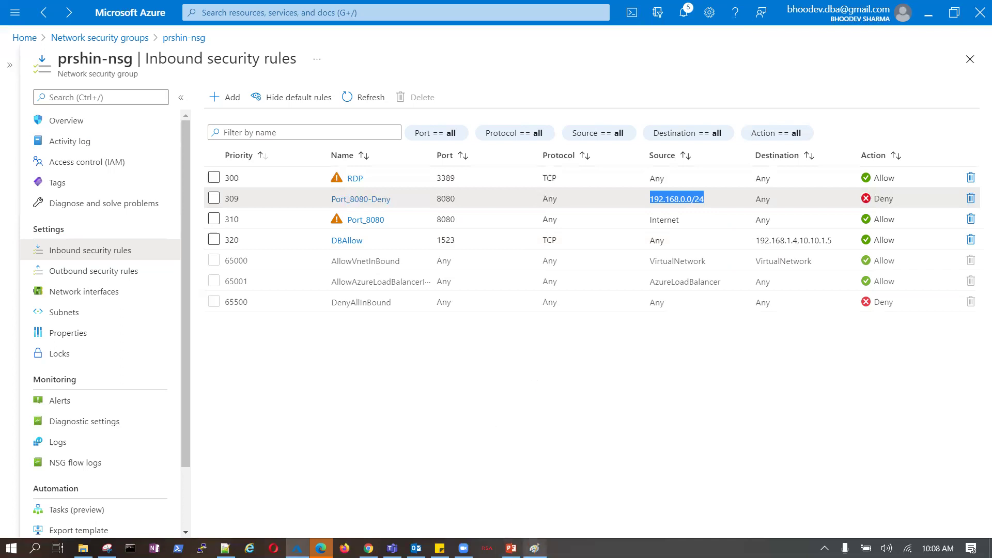
click(535, 547)
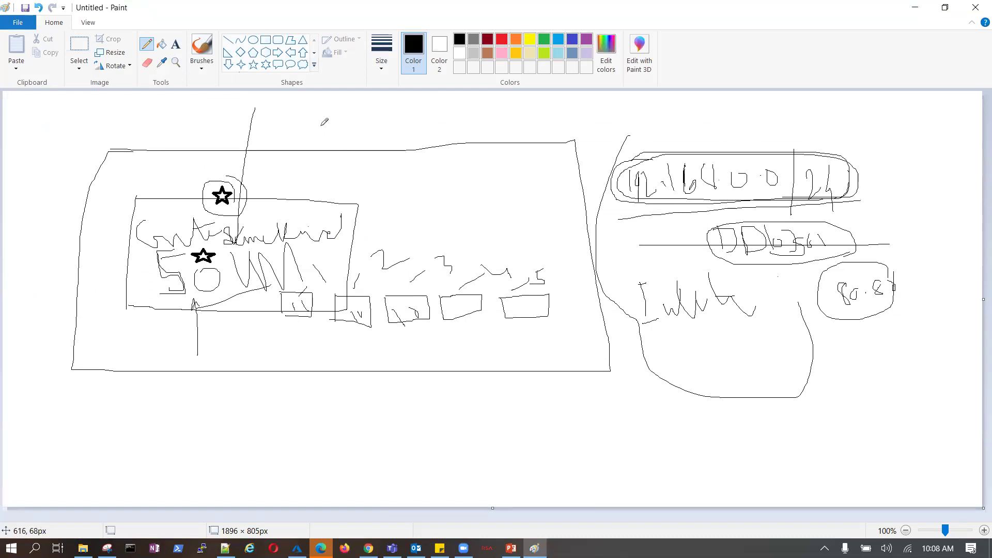
Draw a long line above the box, circle the small marks beneath it, and add a vertical stroke.
drag(316, 120, 316, 137)
mouse_move(326, 132)
mouse_down()
mouse_move(413, 125)
mouse_move(434, 135)
mouse_move(465, 120)
mouse_move(522, 123)
mouse_up()
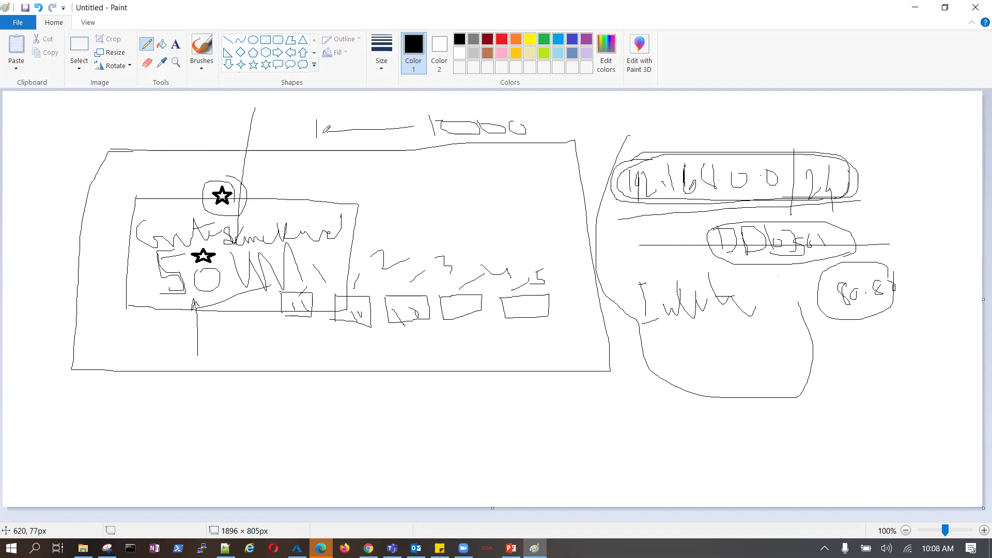
mouse_move(320, 165)
mouse_down()
mouse_move(344, 164)
mouse_move(368, 196)
mouse_move(383, 181)
mouse_up()
mouse_move(315, 120)
mouse_down()
mouse_move(326, 131)
mouse_move(309, 120)
mouse_up()
mouse_move(335, 154)
mouse_down()
mouse_move(316, 172)
mouse_move(335, 156)
mouse_up()
mouse_move(397, 180)
mouse_down()
mouse_move(367, 173)
mouse_move(361, 202)
mouse_move(391, 187)
mouse_up()
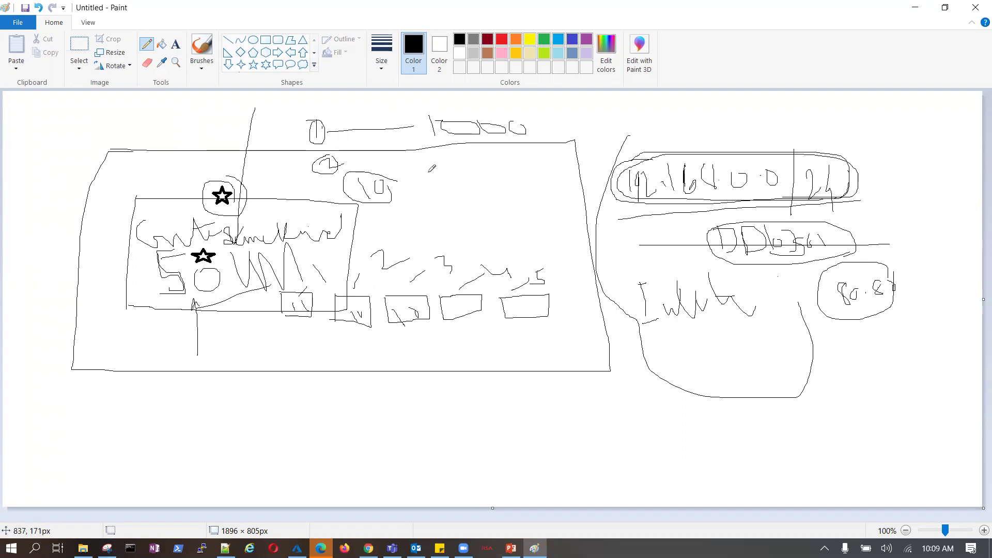
drag(427, 151, 435, 191)
Start a new blank picture without saving the old sketch and draw a large box.
click(17, 22)
click(28, 45)
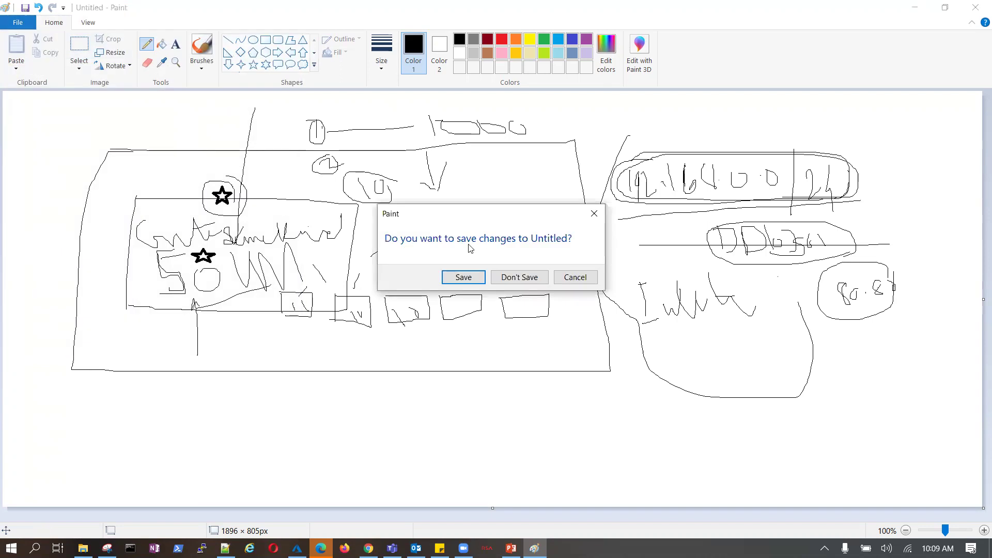
click(518, 279)
mouse_move(50, 122)
mouse_down()
mouse_move(740, 128)
mouse_move(869, 306)
mouse_move(888, 387)
mouse_move(279, 443)
mouse_move(86, 428)
mouse_move(47, 121)
mouse_up()
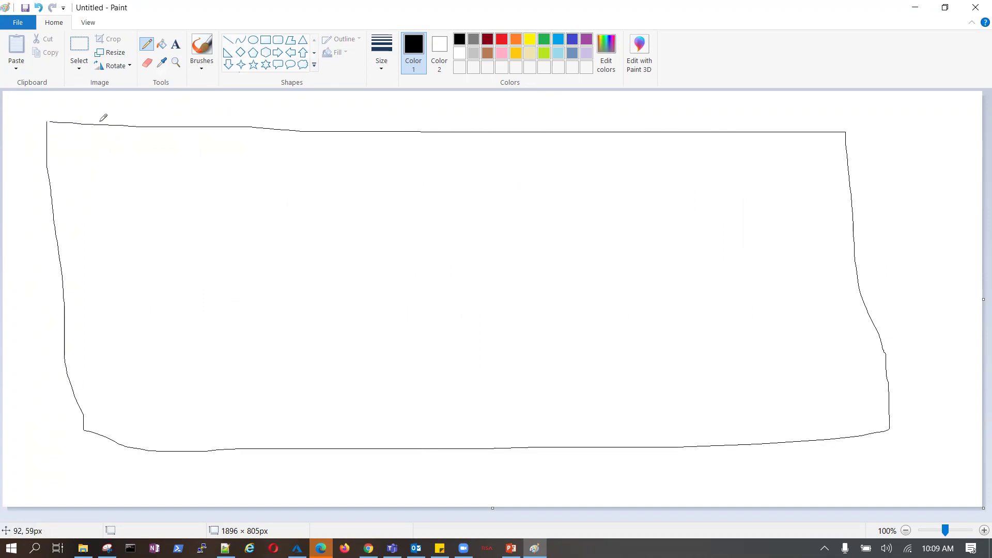
Handwrite the ISP heading above the box and begin the first IP address inside it.
mouse_move(246, 125)
mouse_down()
mouse_move(239, 107)
mouse_move(261, 123)
mouse_move(284, 111)
mouse_move(306, 114)
mouse_move(284, 118)
mouse_up()
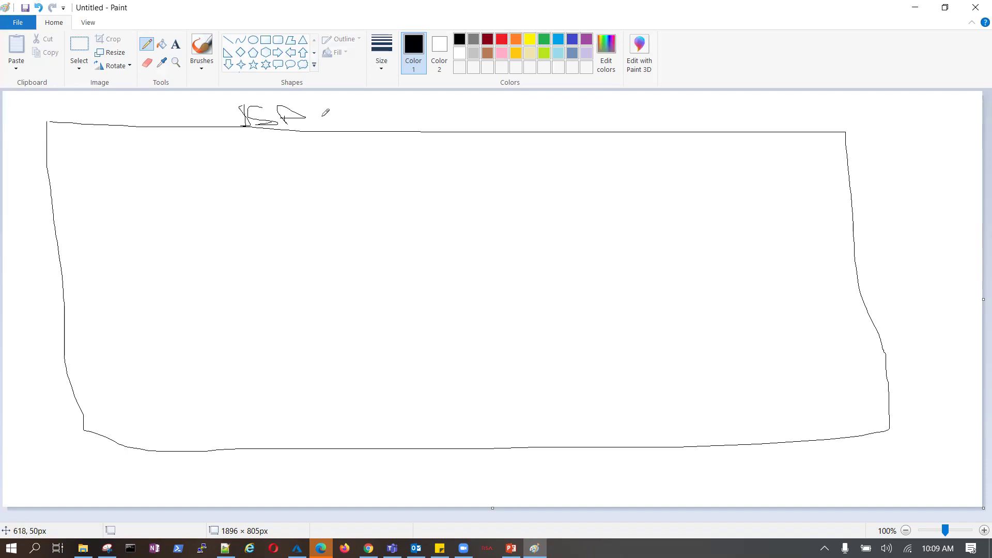
mouse_move(309, 117)
mouse_down()
mouse_move(362, 118)
mouse_move(351, 123)
mouse_up()
mouse_move(384, 108)
mouse_down()
mouse_move(389, 124)
mouse_move(401, 124)
mouse_up()
drag(389, 116, 388, 108)
mouse_move(405, 115)
mouse_down()
mouse_move(424, 129)
mouse_move(428, 115)
mouse_move(443, 114)
mouse_move(451, 132)
mouse_move(580, 124)
mouse_move(583, 108)
mouse_move(590, 123)
mouse_move(623, 119)
mouse_move(639, 99)
mouse_move(663, 130)
mouse_up()
mouse_move(671, 109)
mouse_down()
mouse_move(672, 128)
mouse_move(682, 128)
mouse_up()
drag(663, 111, 694, 110)
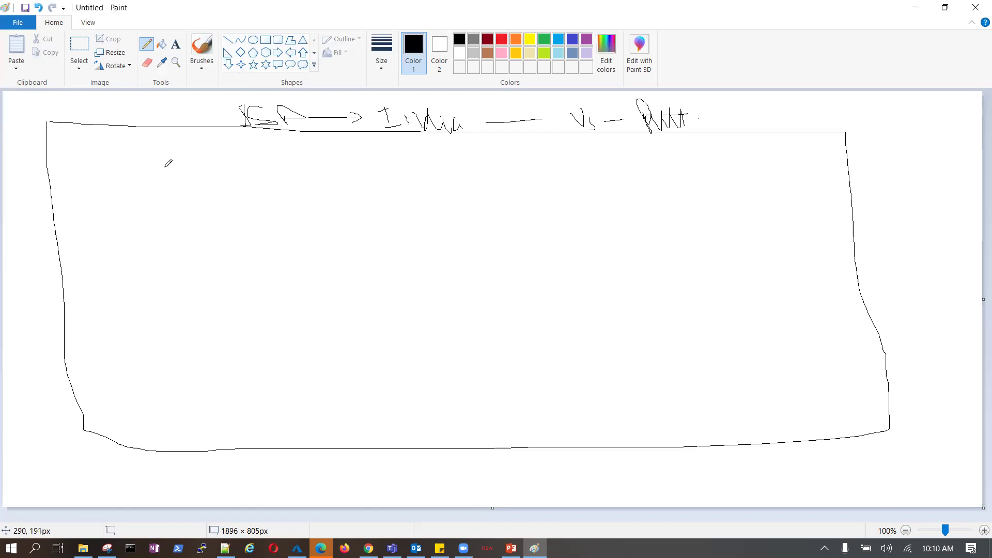
mouse_move(86, 179)
mouse_down()
mouse_move(95, 216)
mouse_move(103, 181)
mouse_move(111, 193)
mouse_up()
mouse_move(115, 183)
mouse_down()
mouse_move(133, 208)
mouse_move(187, 191)
mouse_move(218, 209)
mouse_move(247, 207)
mouse_move(261, 193)
mouse_move(469, 207)
mouse_up()
Write 192.168.1.10 and 192.168.10.22 with dashes leading to 1000 and 2000.
click(202, 198)
click(223, 197)
drag(91, 264, 102, 294)
mouse_move(120, 260)
mouse_down()
mouse_move(111, 250)
mouse_move(116, 277)
mouse_up()
mouse_move(125, 256)
mouse_down()
mouse_move(139, 254)
mouse_move(175, 281)
mouse_move(190, 269)
mouse_move(238, 279)
mouse_move(308, 273)
mouse_up()
click(158, 267)
click(224, 276)
click(266, 265)
drag(326, 265, 414, 268)
drag(483, 210, 488, 213)
mouse_move(432, 274)
mouse_down()
mouse_move(452, 293)
mouse_move(466, 291)
mouse_up()
mouse_move(476, 267)
mouse_down()
mouse_move(469, 280)
mouse_move(526, 275)
mouse_move(563, 298)
mouse_move(542, 277)
mouse_up()
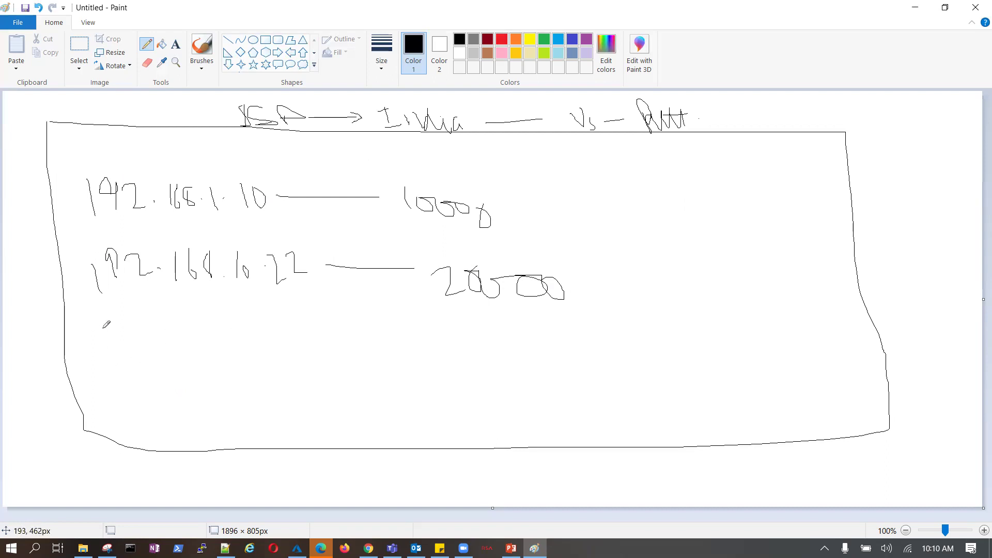
Start a third row reading 192.168, underline the addresses, draw an arrow, and write 10000 beside 1000.
drag(102, 325, 114, 457)
mouse_move(122, 328)
mouse_down()
mouse_move(128, 356)
mouse_move(146, 337)
mouse_move(150, 356)
mouse_move(191, 355)
mouse_up()
mouse_move(208, 323)
mouse_down()
mouse_move(203, 338)
mouse_move(226, 322)
mouse_up()
drag(100, 216, 258, 217)
drag(100, 292, 217, 284)
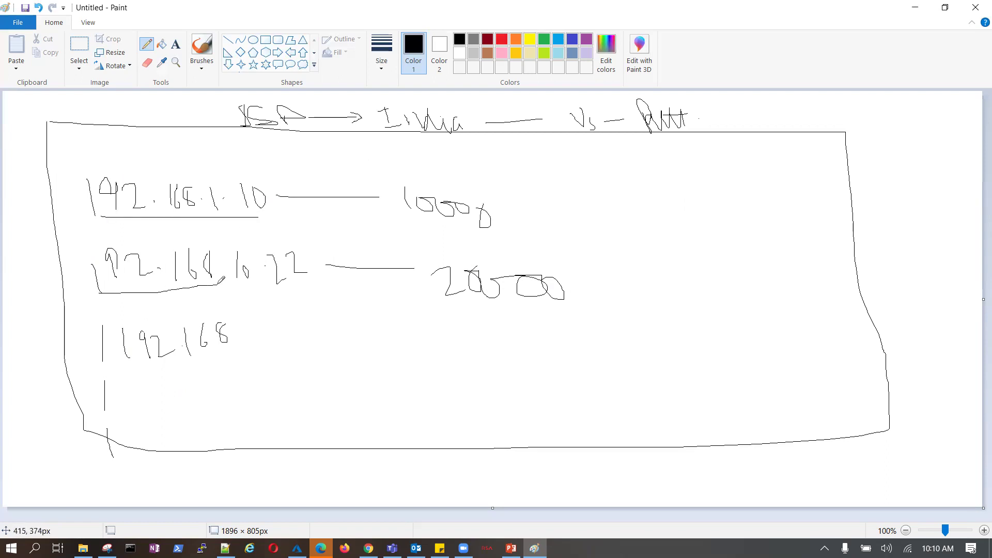
drag(123, 369, 238, 360)
mouse_move(146, 106)
mouse_down()
mouse_move(143, 163)
mouse_move(195, 109)
mouse_move(177, 112)
mouse_move(198, 102)
mouse_move(211, 128)
mouse_up()
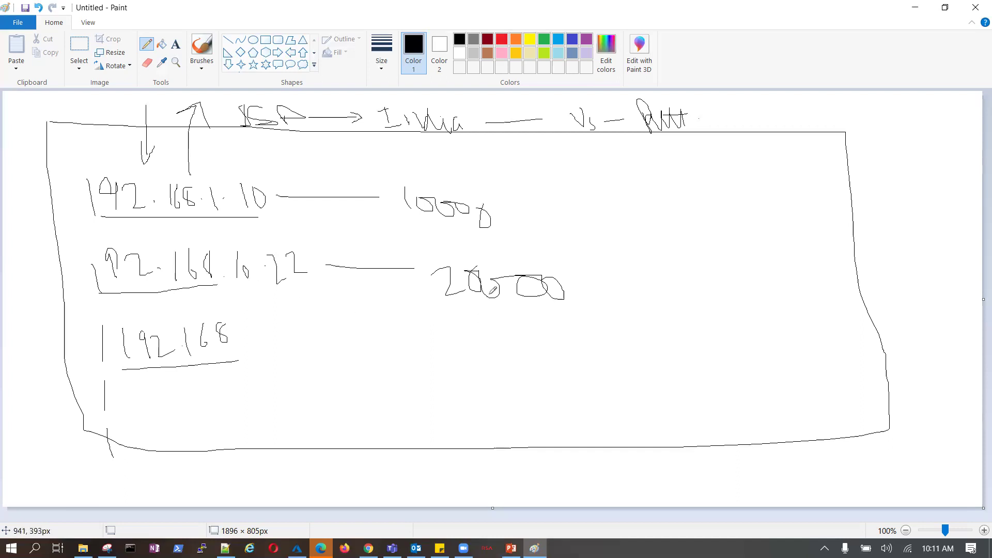
mouse_move(584, 173)
mouse_down()
mouse_move(591, 219)
mouse_move(626, 192)
mouse_move(650, 209)
mouse_move(635, 196)
mouse_up()
drag(579, 173, 577, 201)
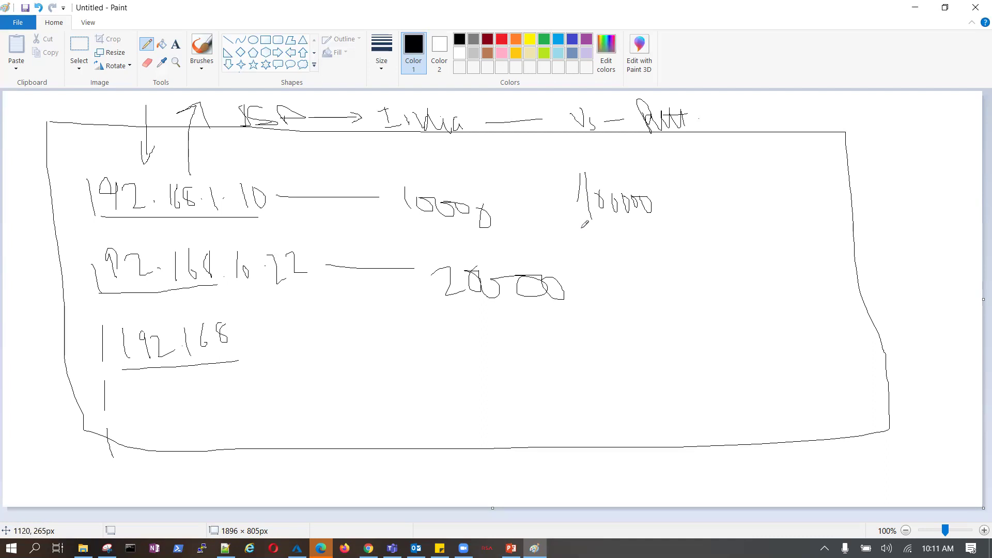
Write the 192168000|16 address on the second row and box the range.
mouse_move(575, 274)
mouse_down()
mouse_move(575, 312)
mouse_move(588, 290)
mouse_move(587, 313)
mouse_move(601, 302)
mouse_move(620, 310)
mouse_up()
mouse_move(631, 277)
mouse_down()
mouse_move(632, 297)
mouse_move(649, 297)
mouse_move(647, 275)
mouse_move(671, 294)
mouse_move(656, 280)
mouse_move(693, 286)
mouse_move(716, 329)
mouse_up()
click(685, 283)
drag(738, 283, 739, 315)
drag(758, 288, 743, 320)
mouse_move(565, 263)
mouse_down()
mouse_move(576, 338)
mouse_move(789, 244)
mouse_move(566, 264)
mouse_up()
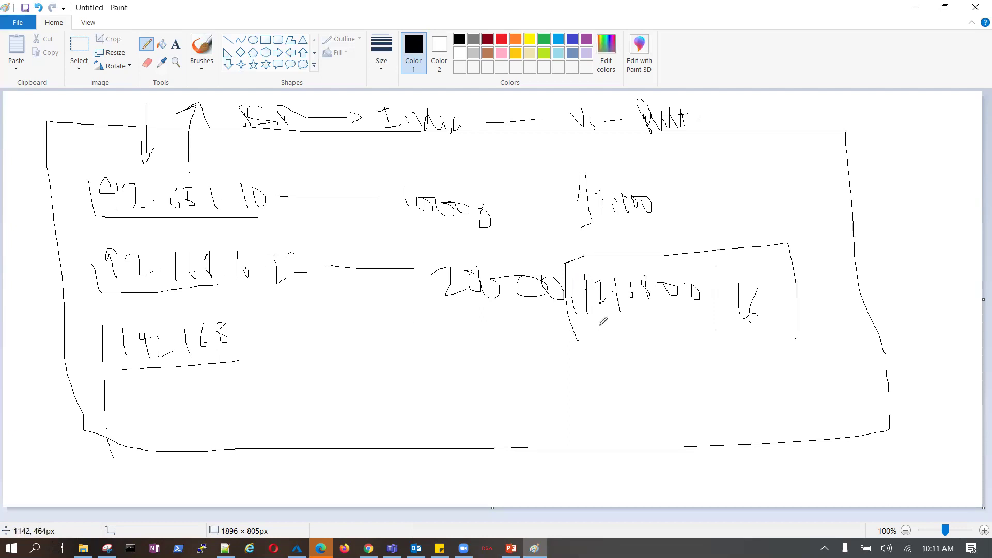
Write and underline 65535 on the first row, with an arc linking the numbers.
mouse_move(719, 190)
mouse_down()
mouse_move(708, 215)
mouse_move(764, 221)
mouse_move(777, 206)
mouse_move(787, 214)
mouse_move(777, 225)
mouse_move(802, 221)
mouse_move(831, 194)
mouse_up()
drag(697, 247, 854, 233)
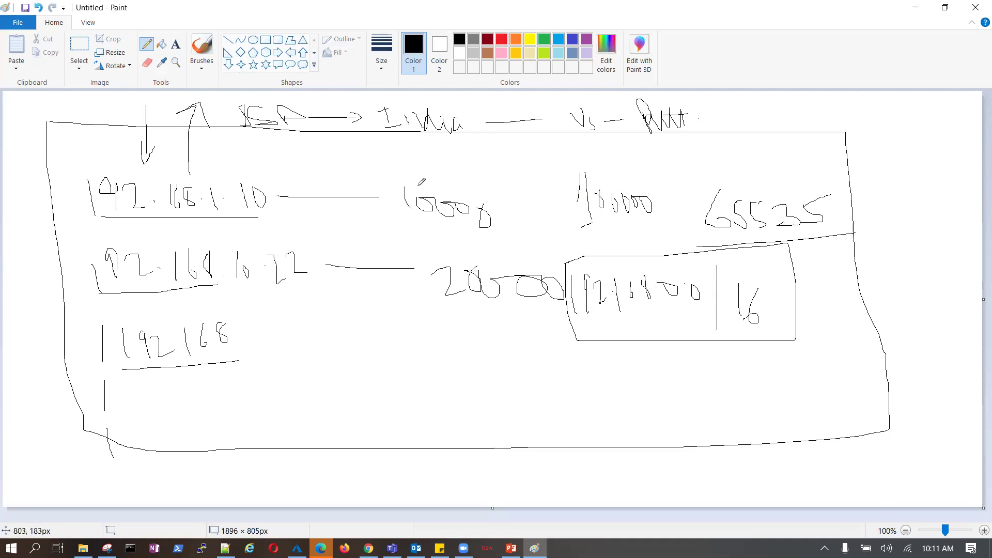
mouse_move(416, 184)
mouse_down()
mouse_move(437, 158)
mouse_move(497, 161)
mouse_move(539, 234)
mouse_move(522, 244)
mouse_up()
Handwrite the word 'Eliminate' beside the 192.168 figures.
drag(302, 331, 345, 389)
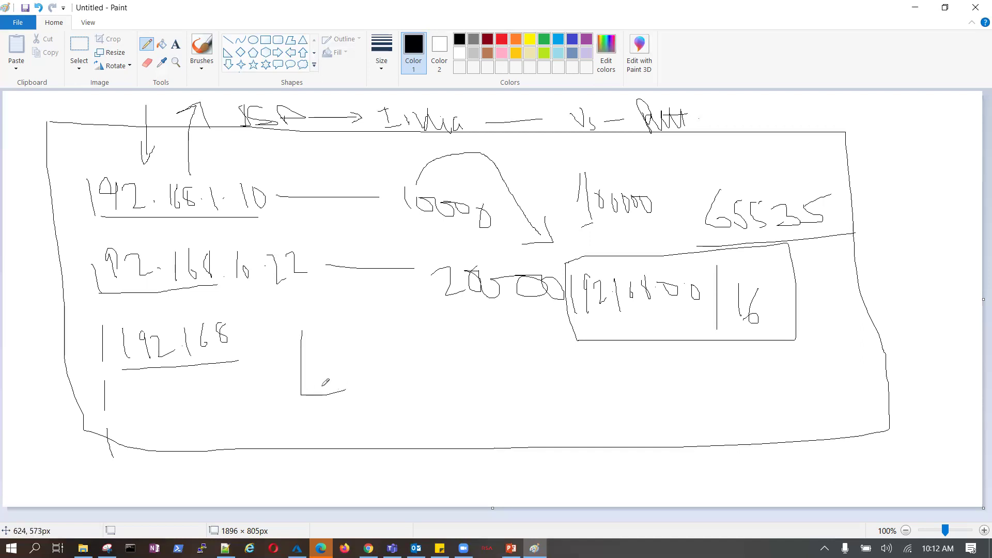
mouse_move(302, 360)
mouse_down()
mouse_move(316, 361)
mouse_move(325, 334)
mouse_up()
mouse_move(341, 396)
mouse_down()
mouse_move(343, 357)
mouse_move(371, 378)
mouse_move(410, 374)
mouse_move(476, 402)
mouse_move(523, 387)
mouse_move(537, 401)
mouse_up()
drag(468, 385, 497, 385)
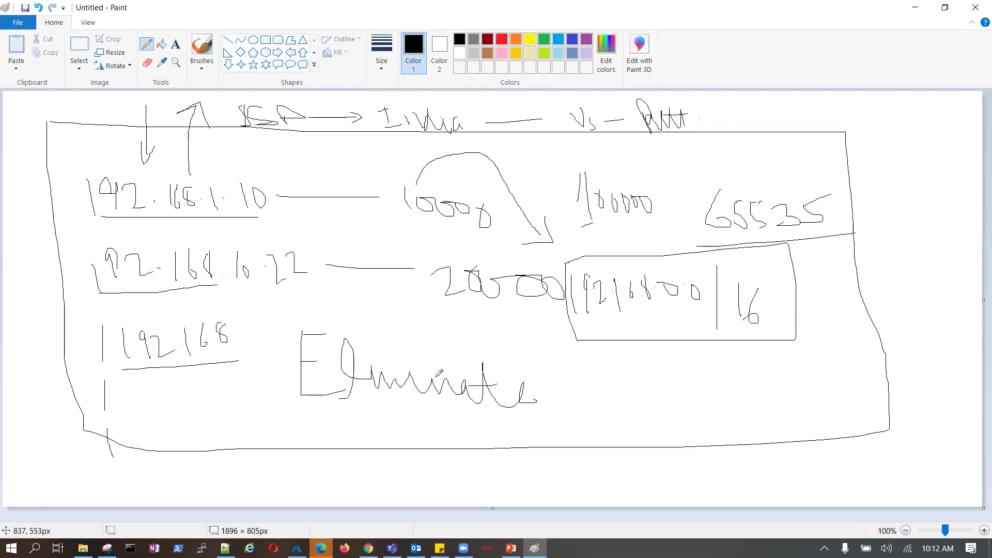
click(397, 356)
Draw an arrow up at the boxed address, labelled 'Goal' with 10.200 above it.
mouse_move(654, 406)
mouse_down()
mouse_move(650, 340)
mouse_move(636, 358)
mouse_move(653, 340)
mouse_move(660, 371)
mouse_up()
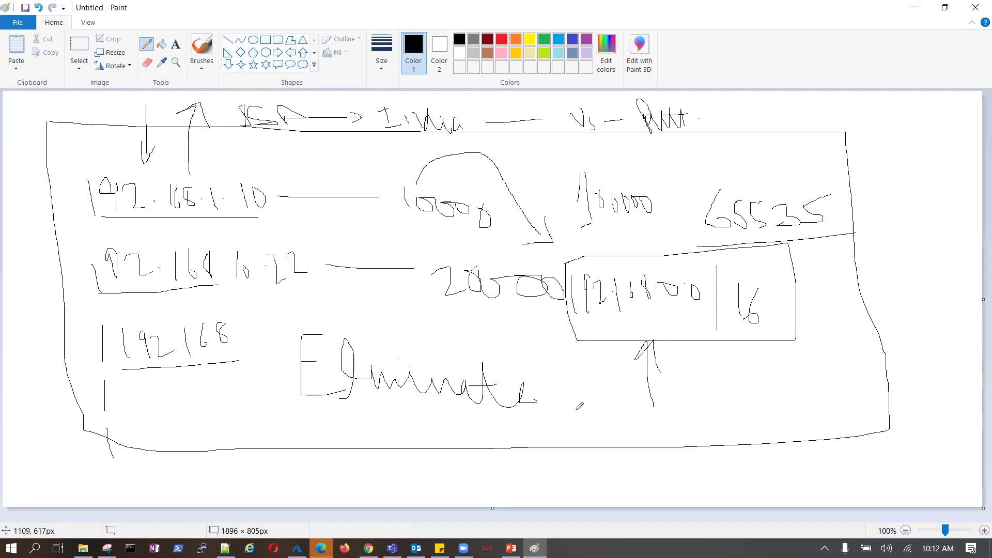
mouse_move(723, 376)
mouse_down()
mouse_move(728, 391)
mouse_move(756, 404)
mouse_move(806, 385)
mouse_move(831, 397)
mouse_up()
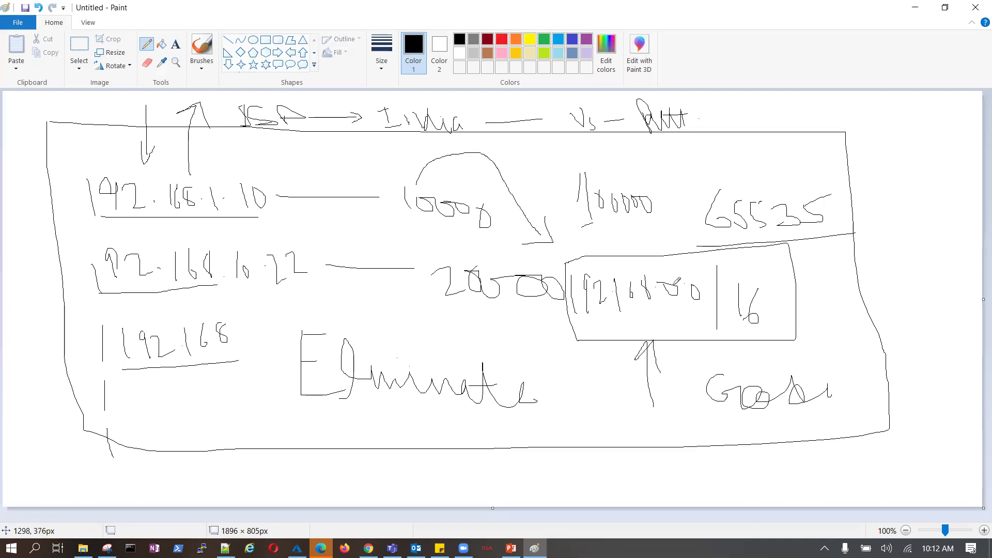
mouse_move(688, 348)
mouse_down()
mouse_move(689, 375)
mouse_move(701, 370)
mouse_move(699, 359)
mouse_move(749, 352)
mouse_move(759, 370)
mouse_up()
click(723, 365)
mouse_move(781, 352)
mouse_down()
mouse_move(776, 359)
mouse_move(786, 345)
mouse_up()
drag(801, 345, 807, 355)
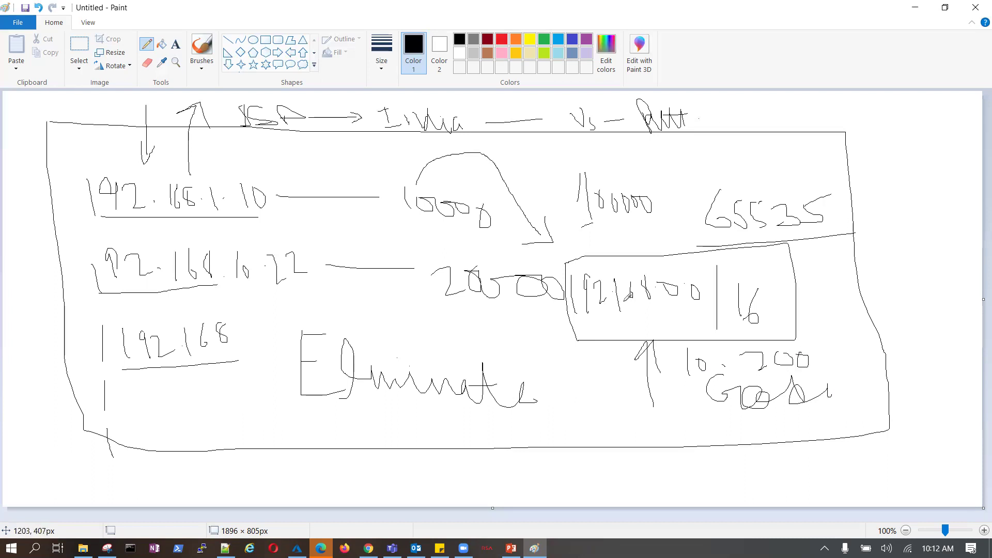
Draw a loop over the boxed range and arrows beneath it pointing up.
mouse_move(746, 283)
mouse_down()
mouse_move(678, 267)
mouse_move(573, 270)
mouse_move(582, 320)
mouse_move(775, 319)
mouse_move(750, 276)
mouse_move(683, 268)
mouse_up()
mouse_move(634, 375)
mouse_down()
mouse_move(631, 416)
mouse_move(626, 340)
mouse_move(649, 364)
mouse_up()
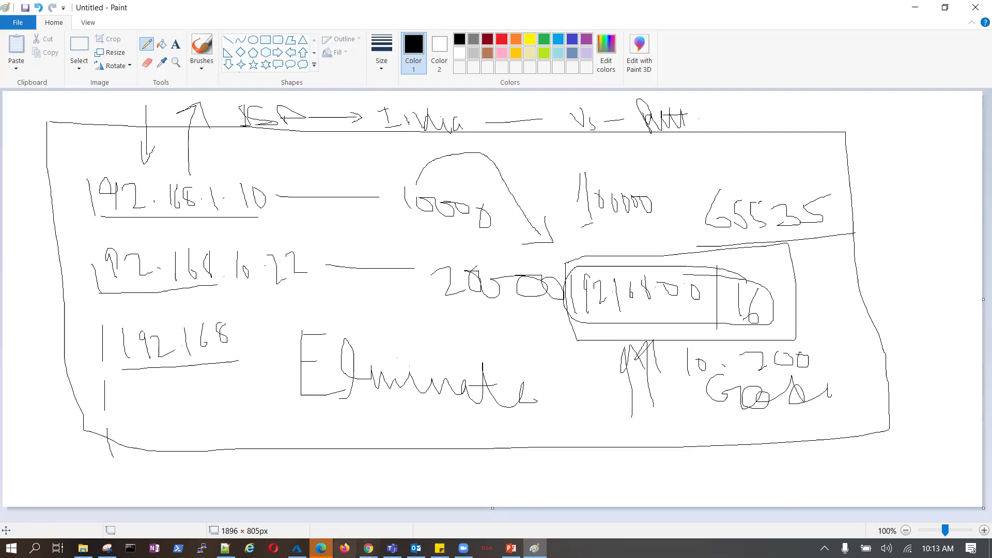
click(320, 547)
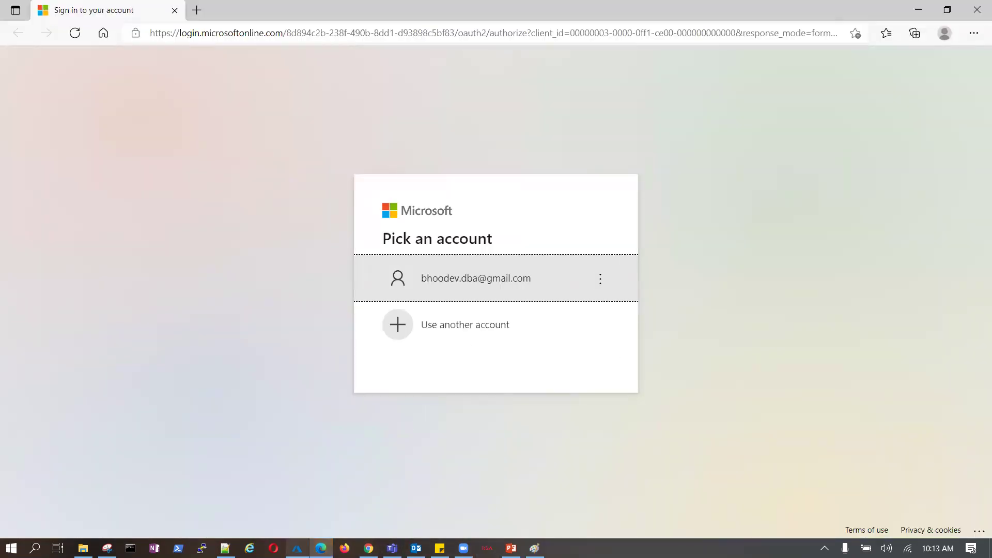
Start a new inbound rule with source IP Addresses 192.168.10.200.
click(296, 548)
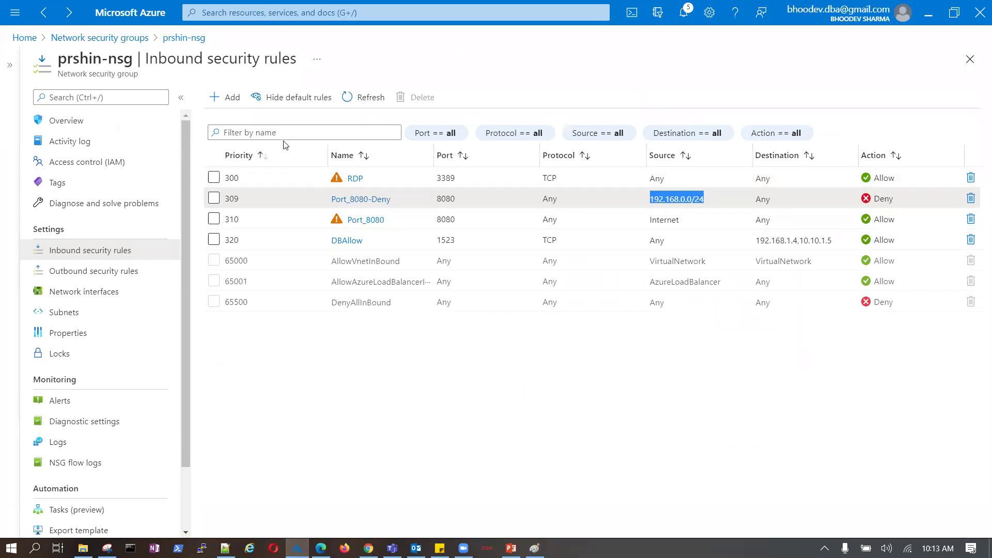
click(228, 98)
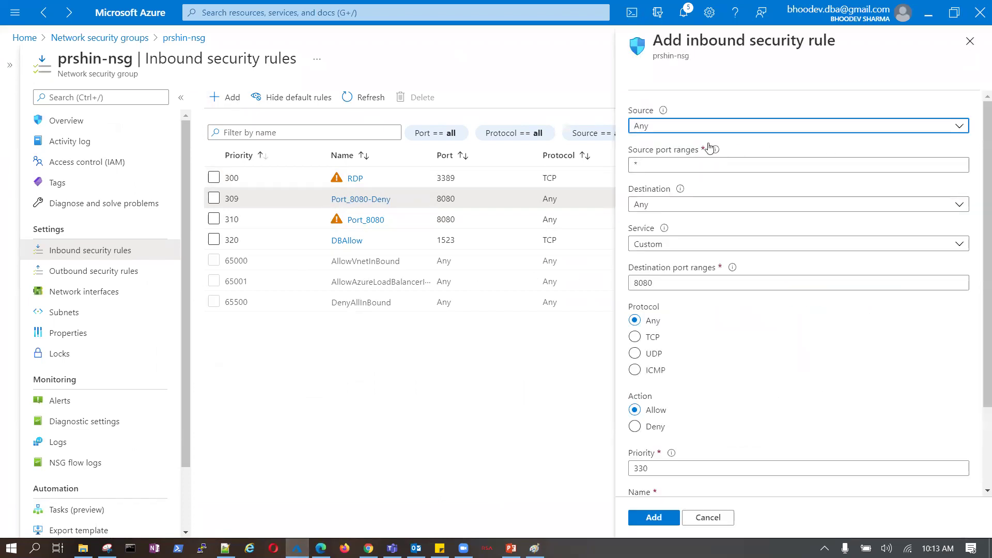
click(962, 129)
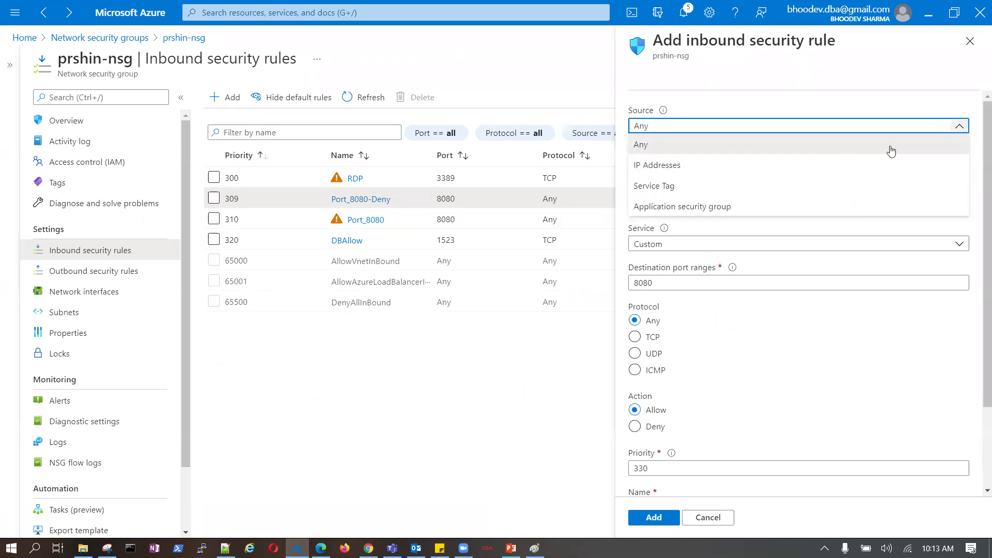
click(652, 165)
click(692, 165)
text(192)
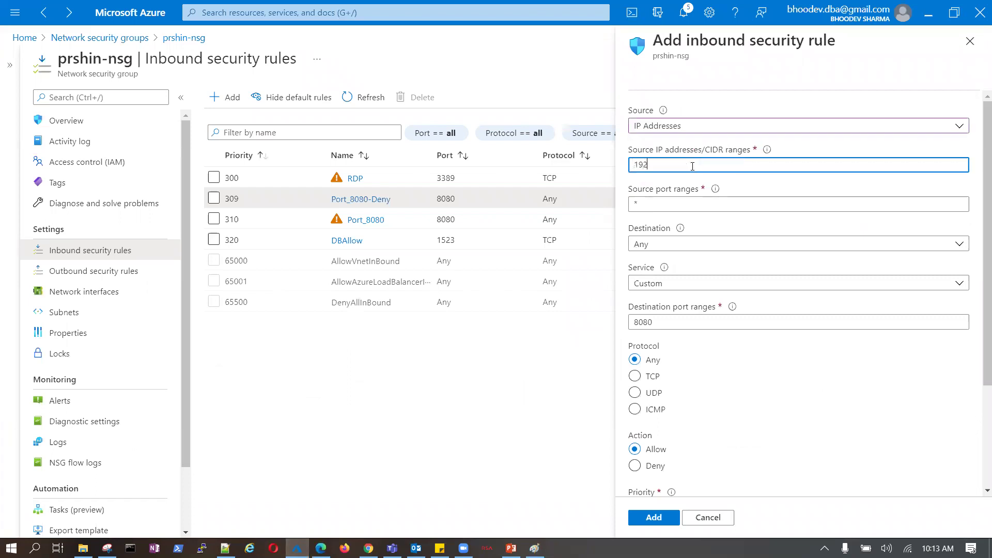
text(.168.)
Keep destination Any, set priority 308, and add the allow rule as Port_8082.
click(958, 252)
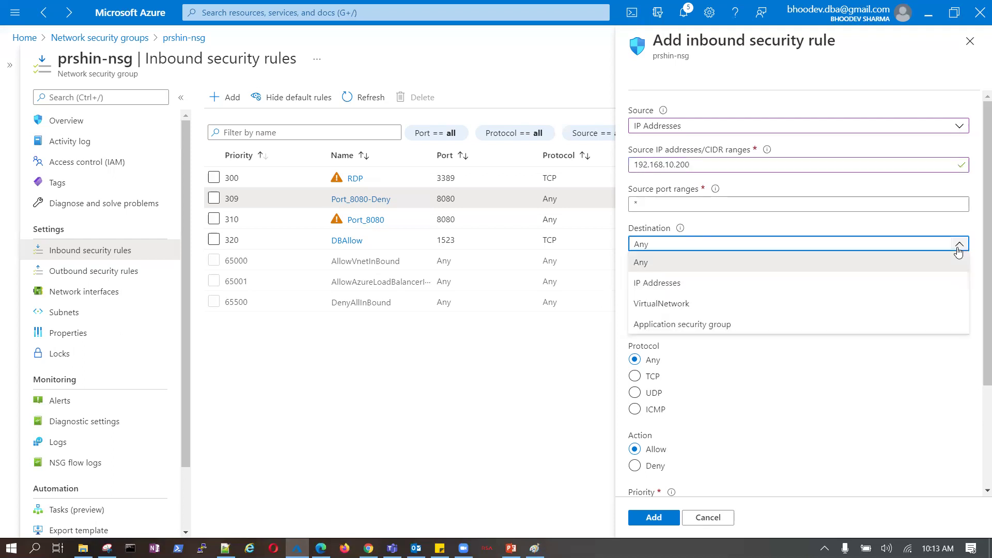
click(850, 344)
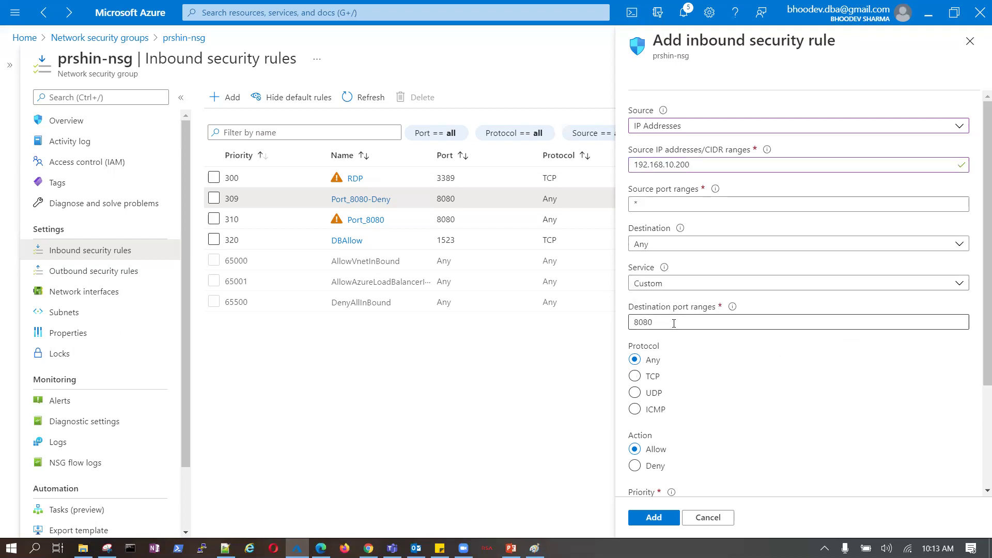
scroll(720, 432, down, 3)
scroll(675, 258, up, 3)
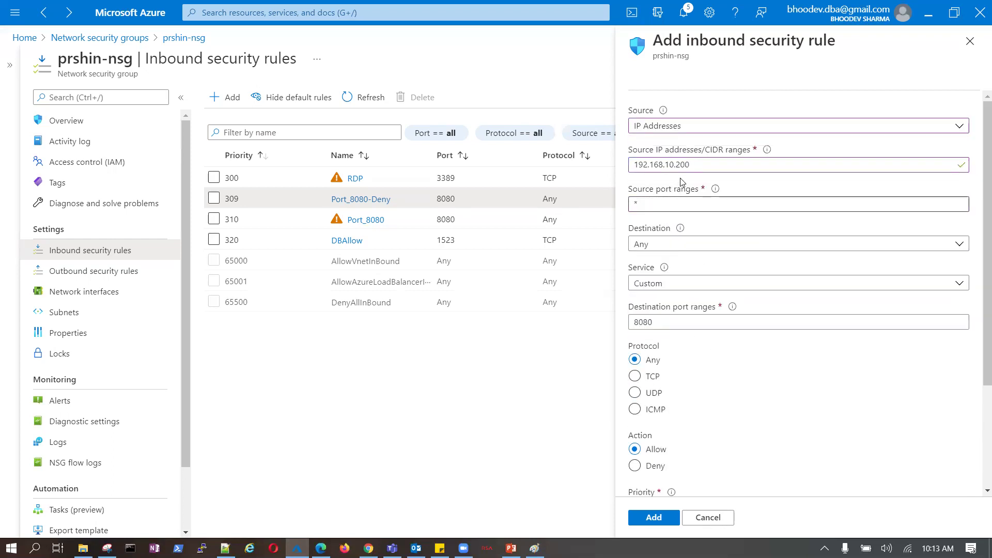
scroll(677, 393, down, 3)
drag(650, 365, 627, 369)
text(308)
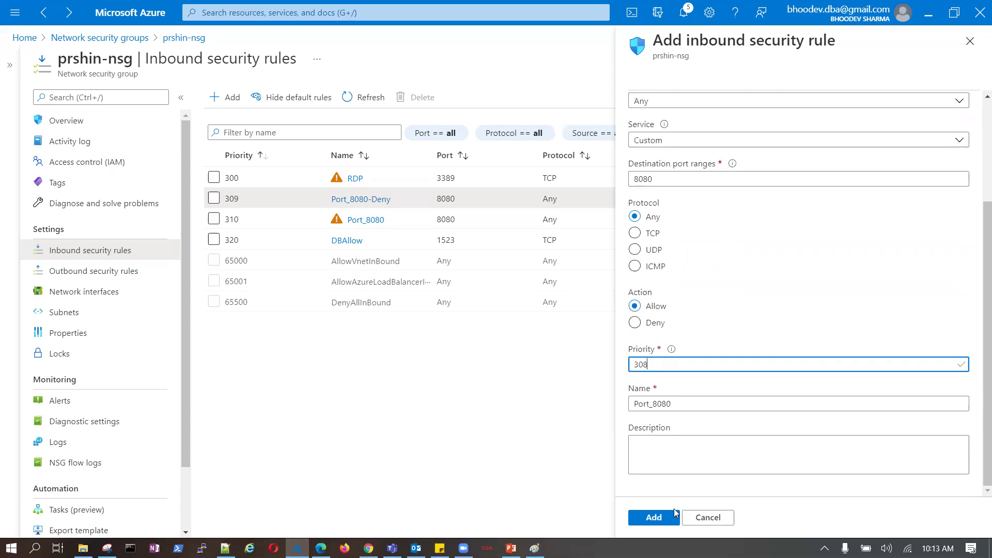
click(646, 517)
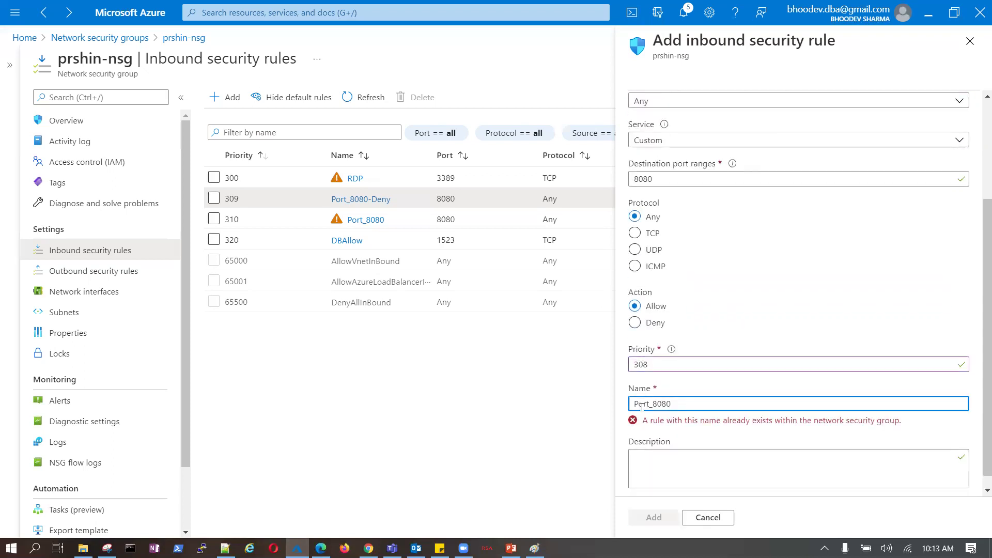
click(653, 517)
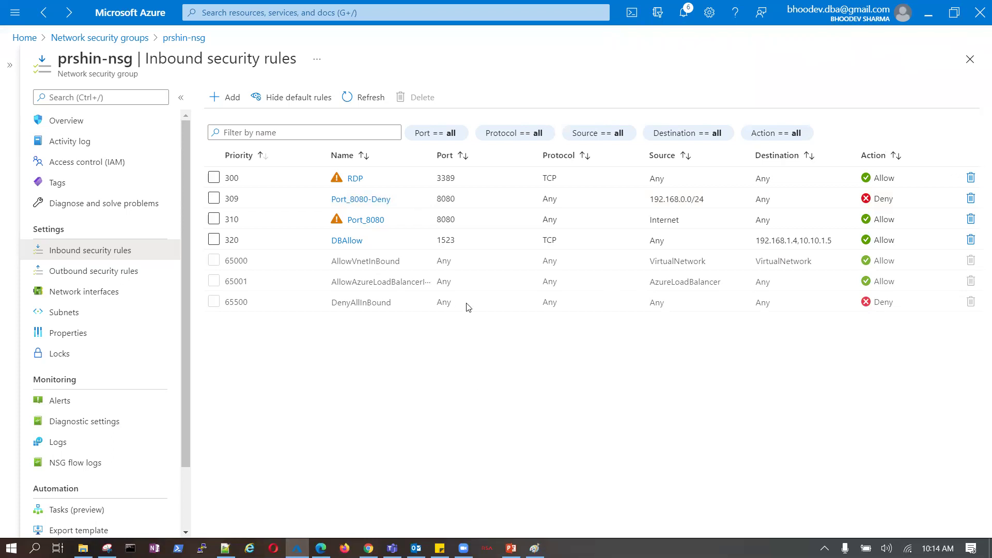
Refresh the rules and check Port_8082 at 308 sits above the 192.168.0.0/24 deny rule.
click(370, 98)
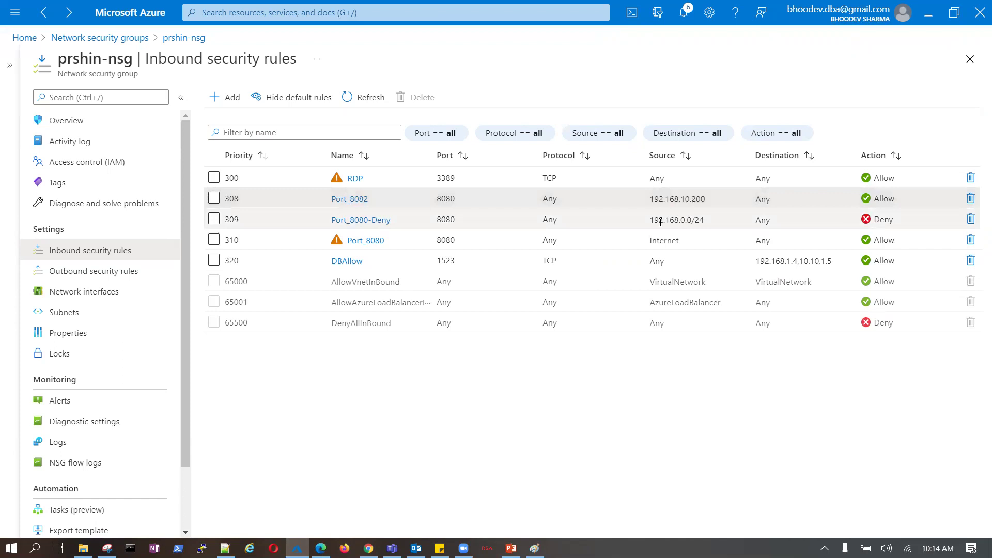
drag(651, 220, 703, 220)
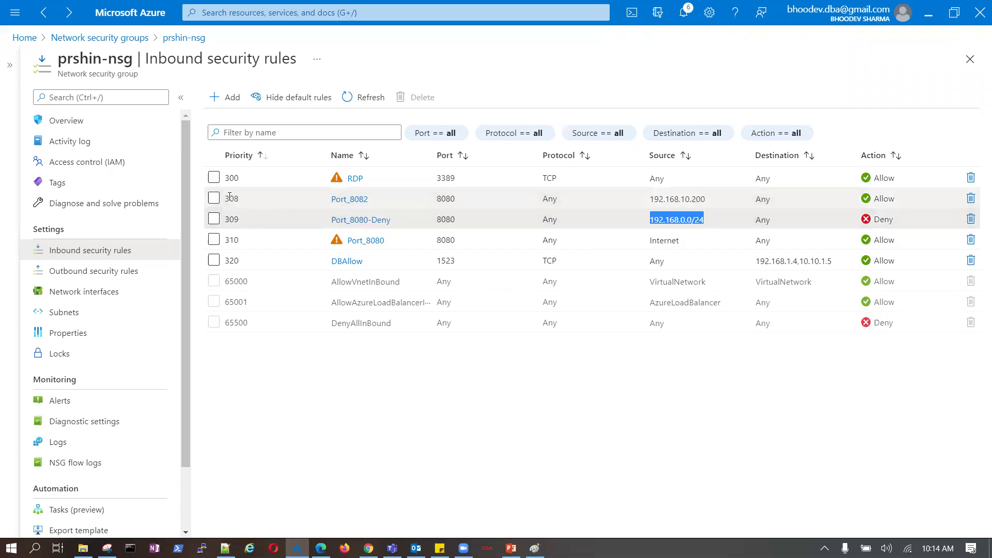
drag(228, 198, 248, 201)
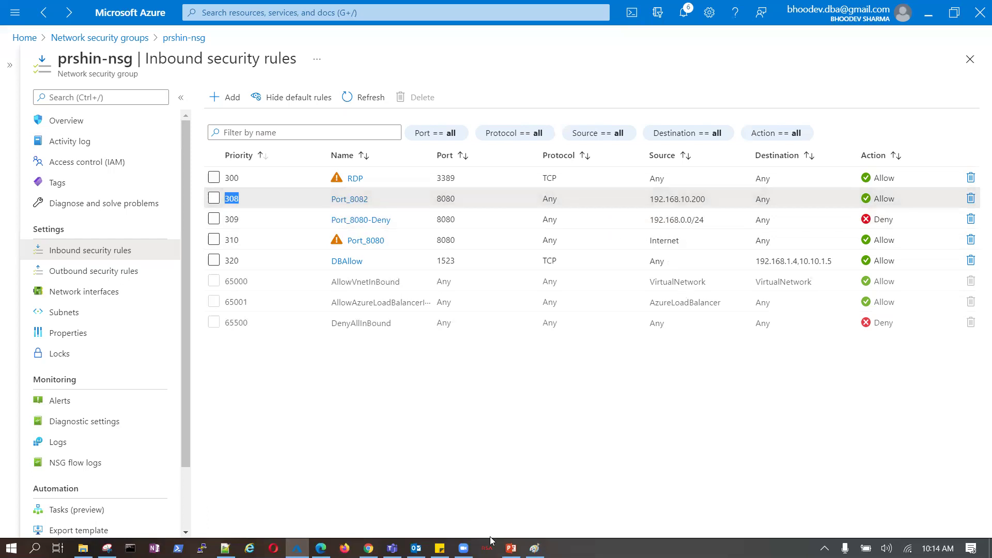
Open the task assignment email in Outlook's CIS-OMC-Migration folder.
mouse_move(415, 548)
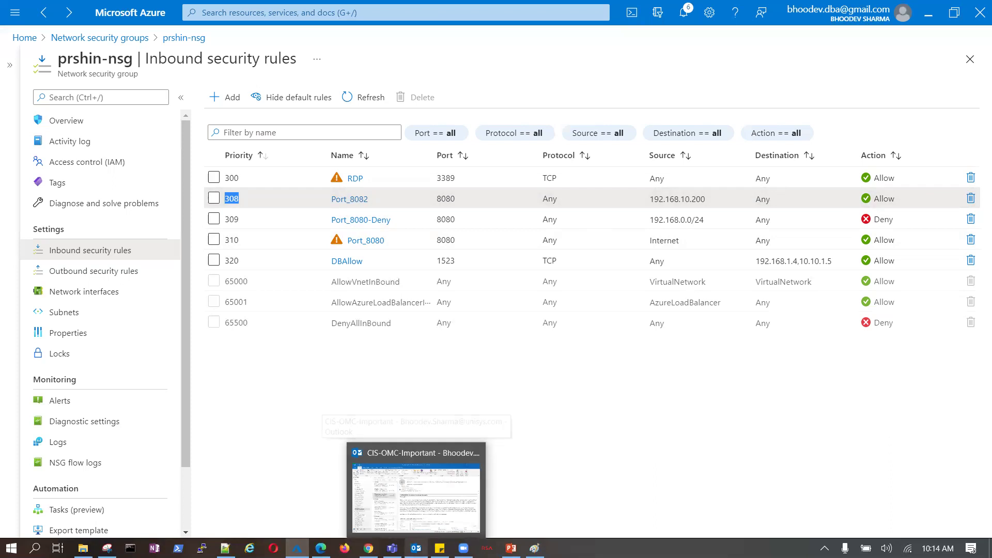
click(406, 455)
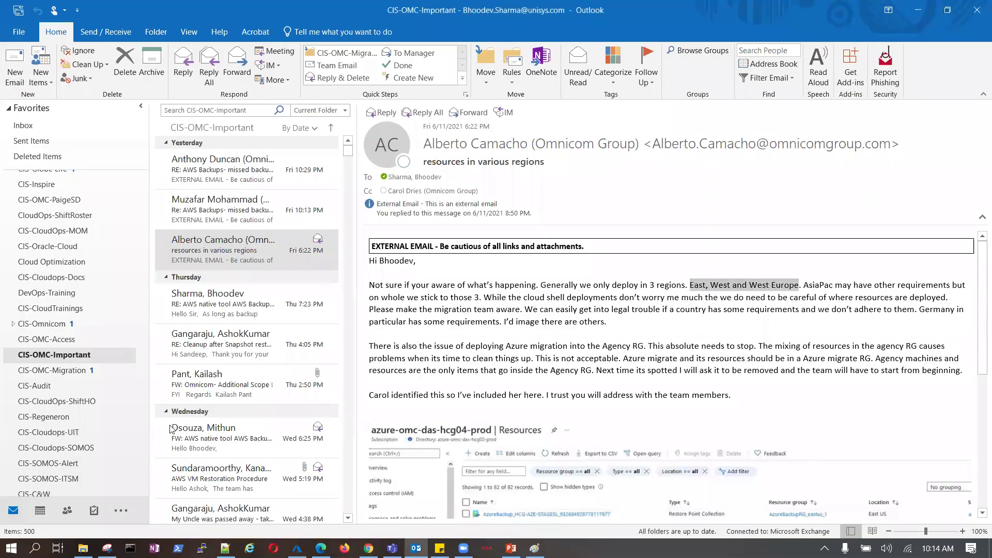
click(62, 370)
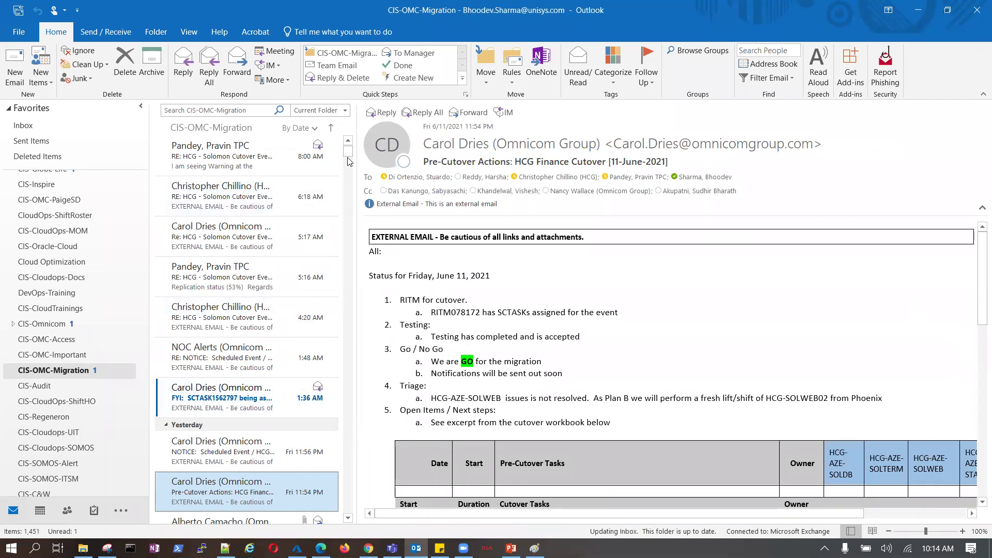
scroll(327, 269, up, 2)
scroll(289, 310, down, 4)
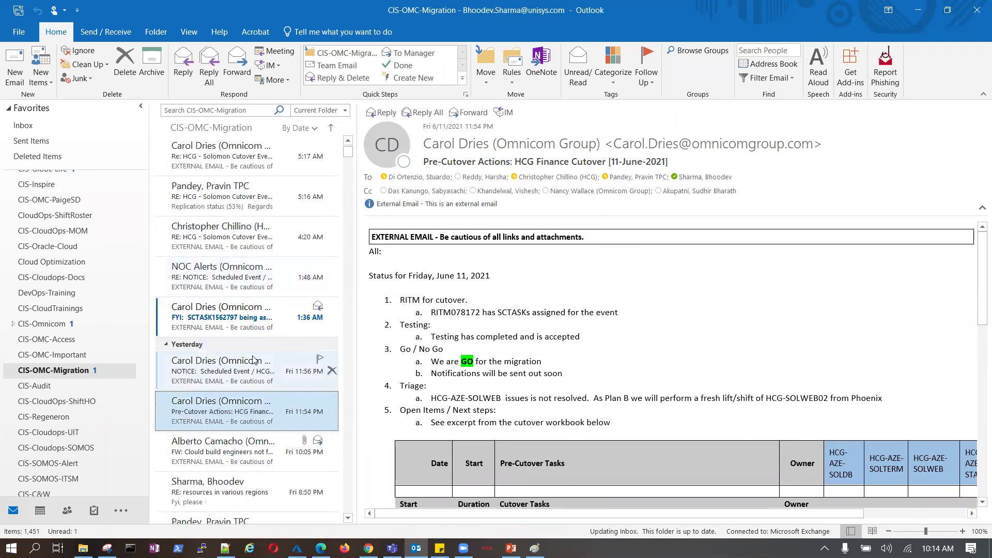
click(248, 316)
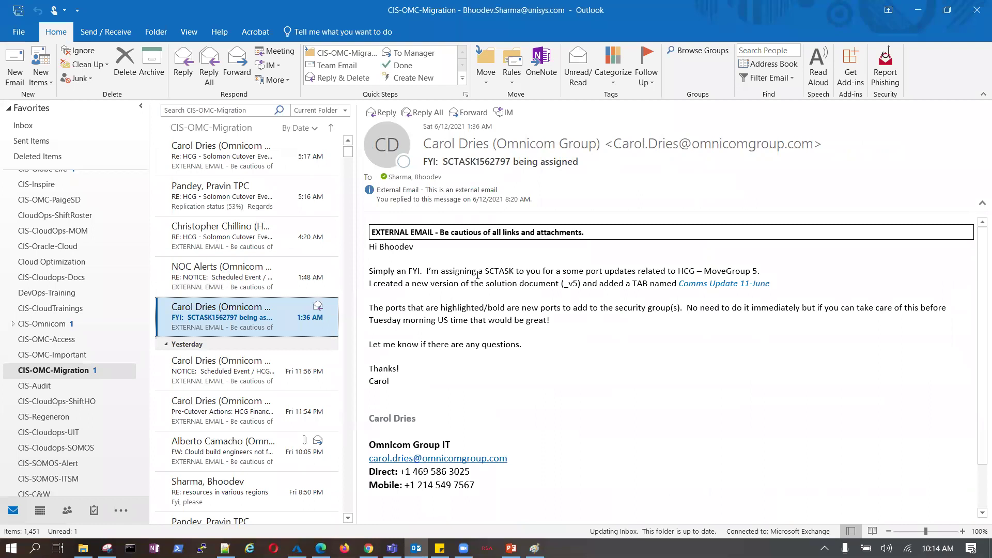
Highlight the email's opening paragraph and the sentences about the new bold ports.
drag(369, 247, 564, 325)
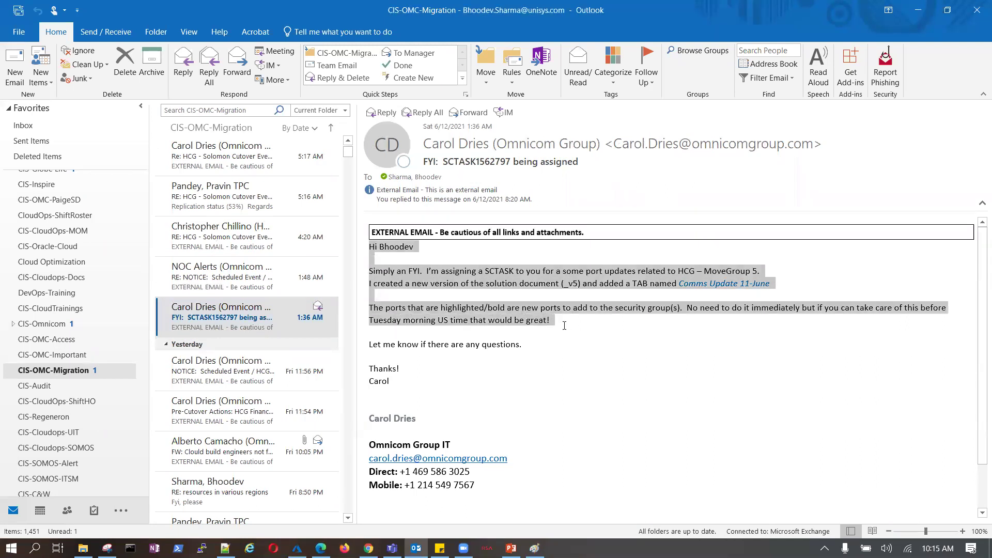
click(651, 342)
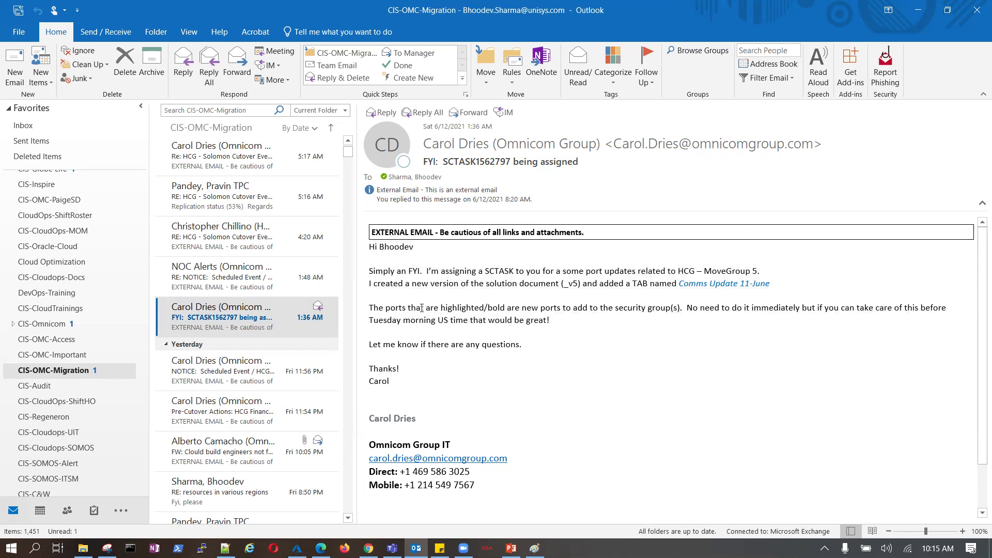
drag(407, 310, 564, 323)
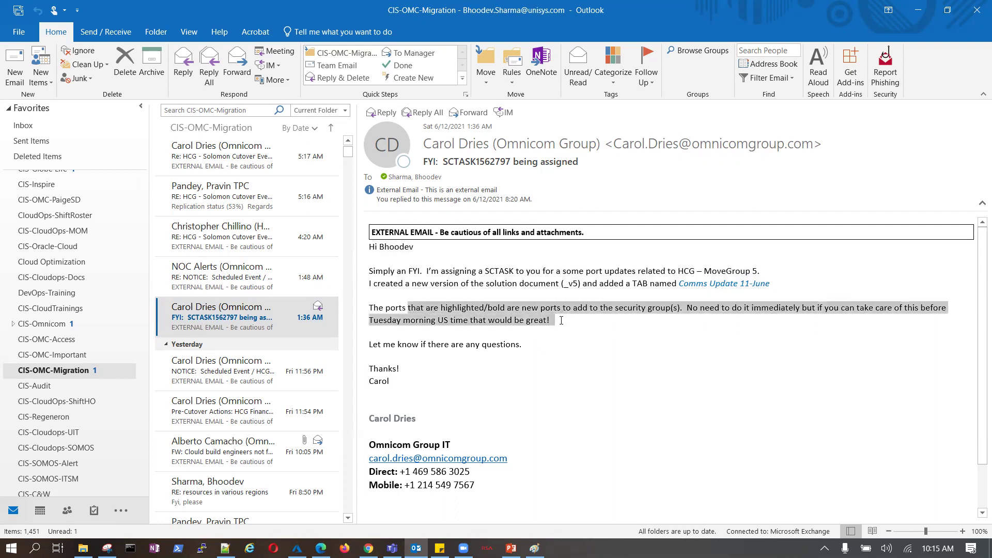
click(640, 365)
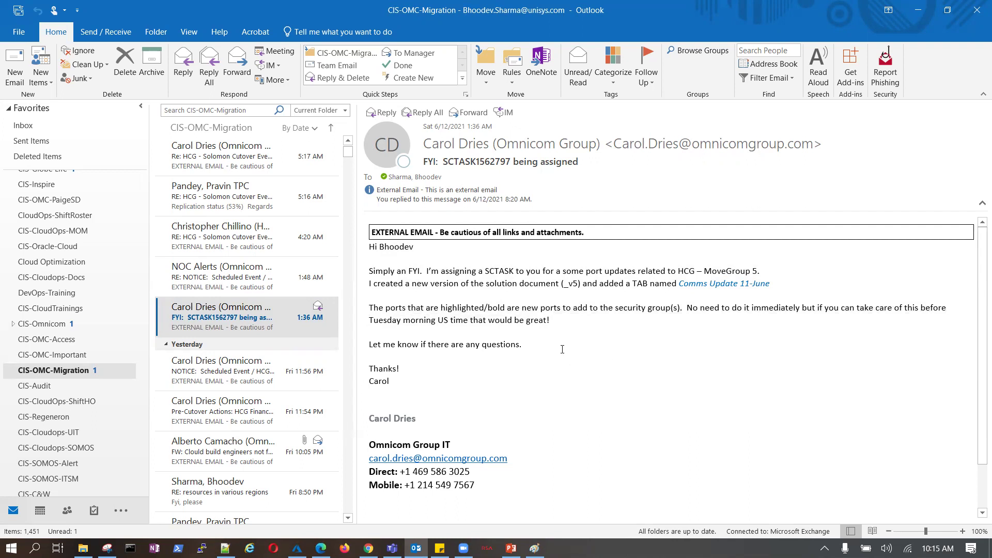
drag(386, 272, 574, 339)
click(654, 340)
drag(443, 308, 514, 320)
Return to the Outlook Inbox, then go back to the Azure portal.
click(23, 126)
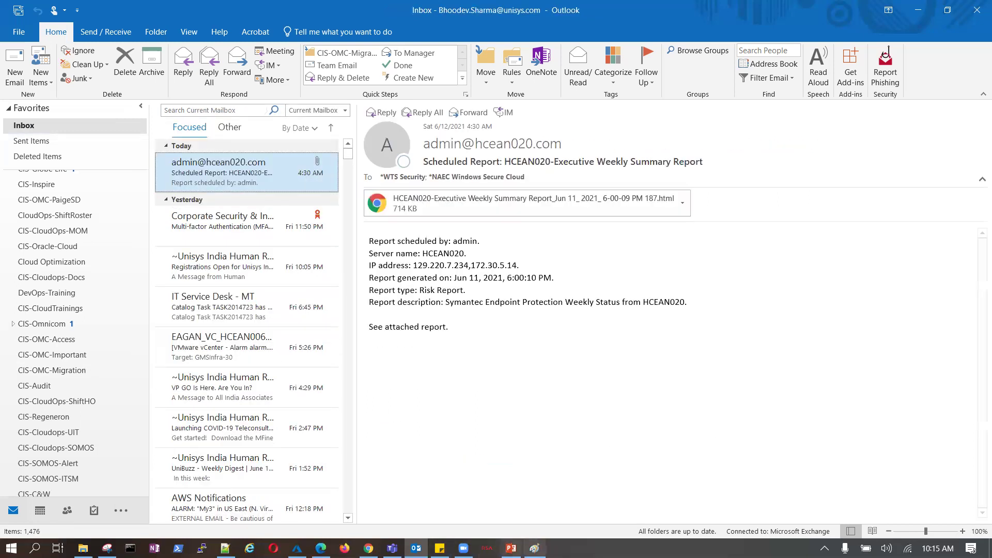
click(296, 547)
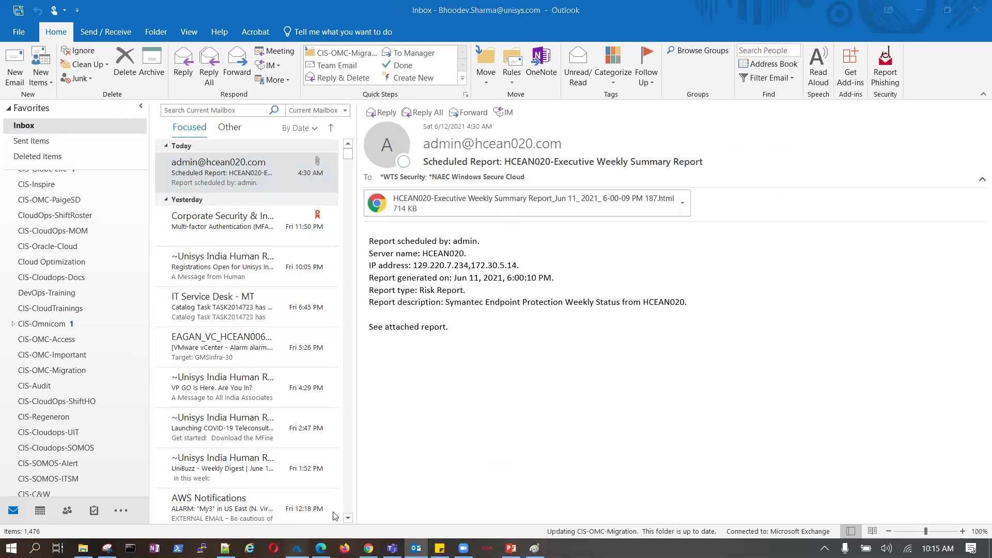
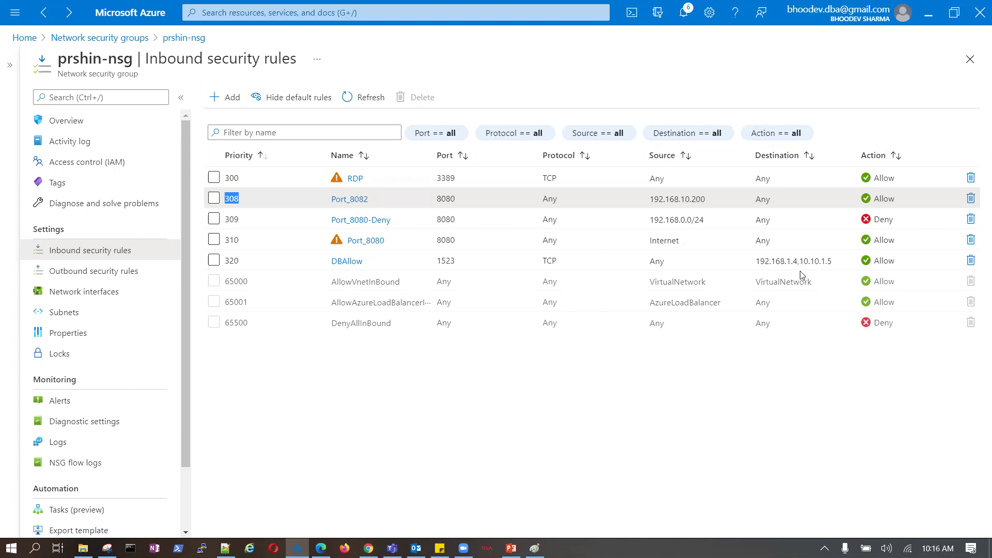
Highlight DBAllow's destination addresses 192.168.1.4 and 10.10.1.5, then bring up the Notepad++ notes.
drag(755, 261, 832, 261)
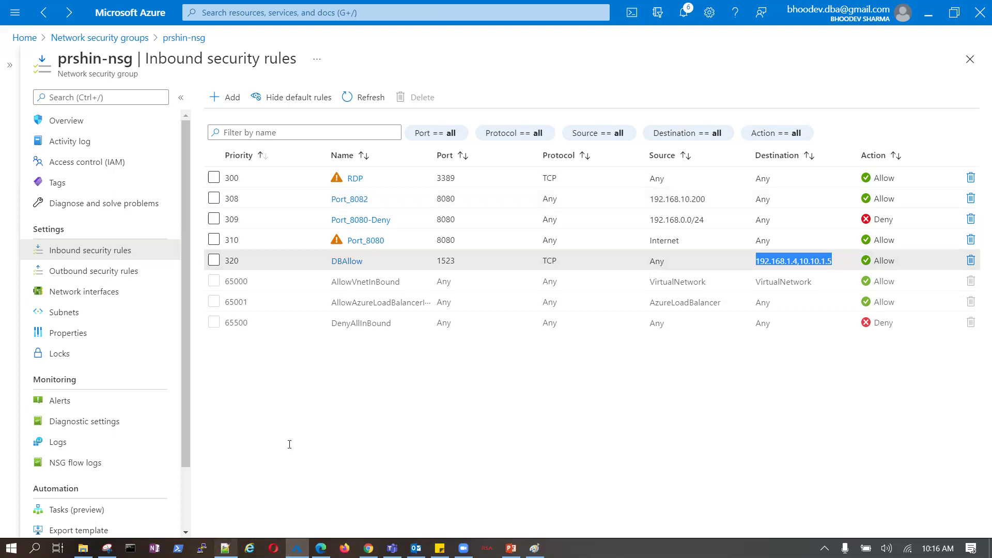
click(225, 547)
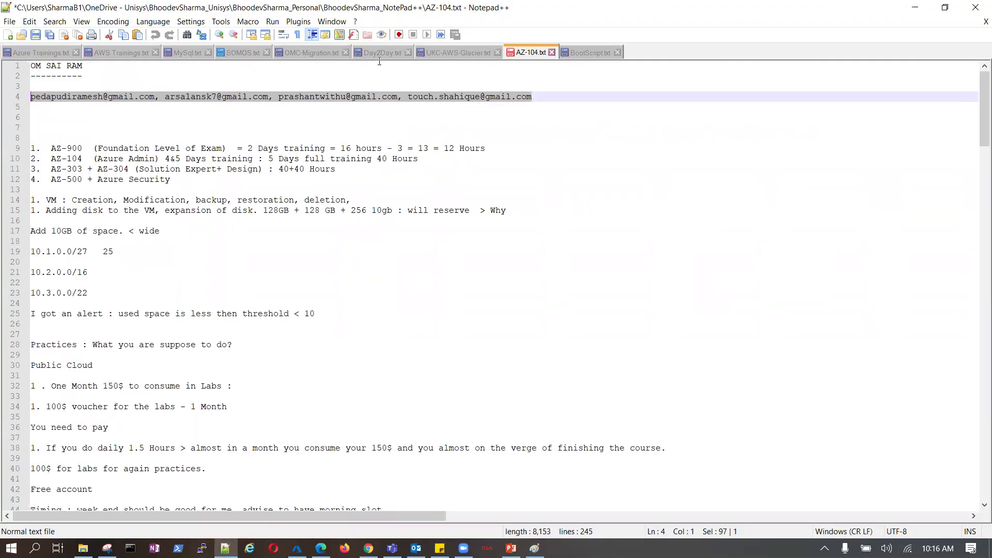
Show OMC-Migration.txt around lines 900–927.
click(324, 55)
scroll(211, 285, up, 5)
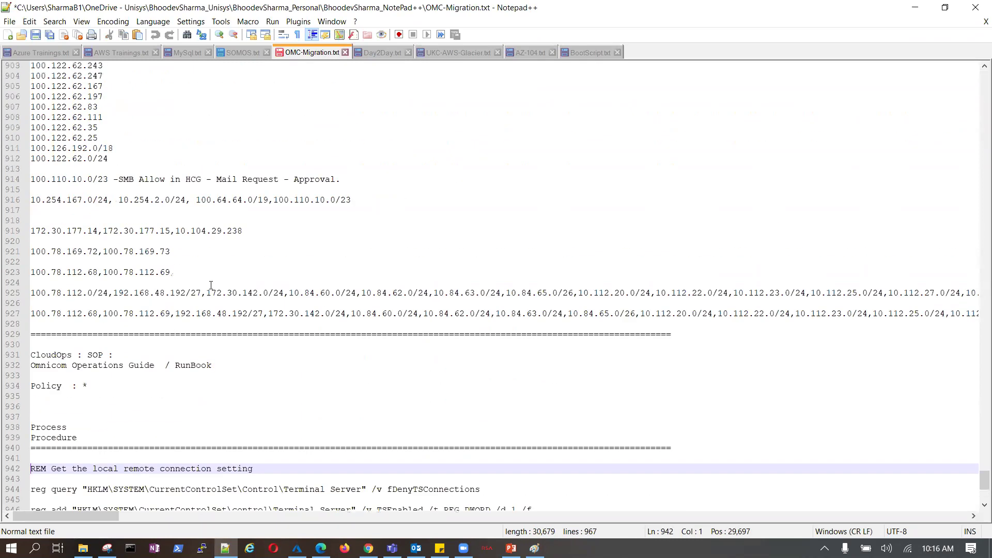
scroll(75, 227, up, 2)
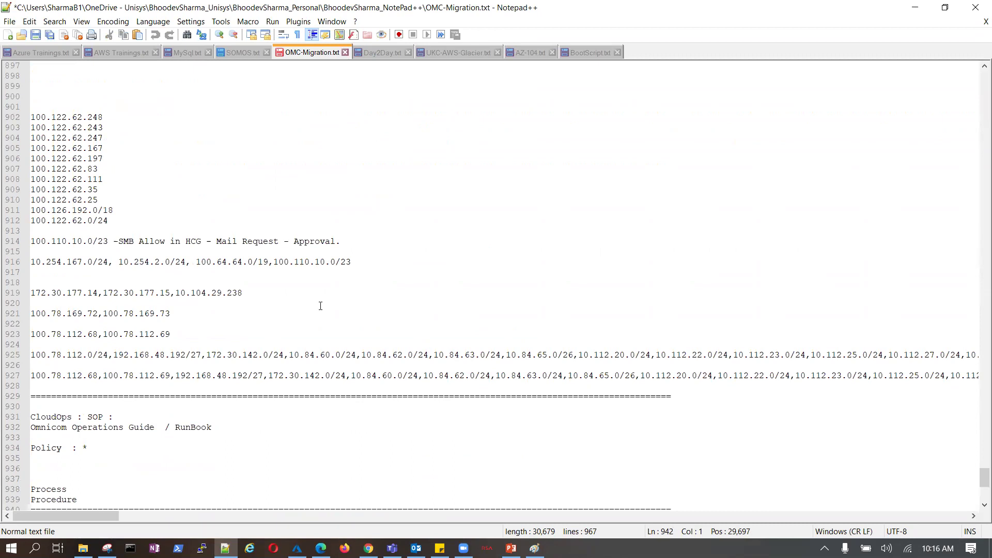
scroll(333, 339, up, 4)
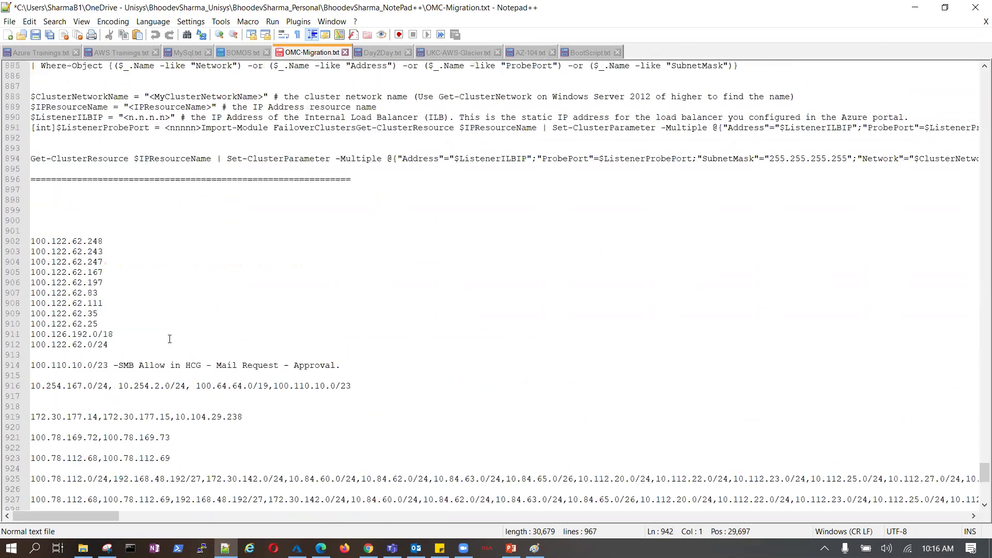
scroll(232, 386, up, 3)
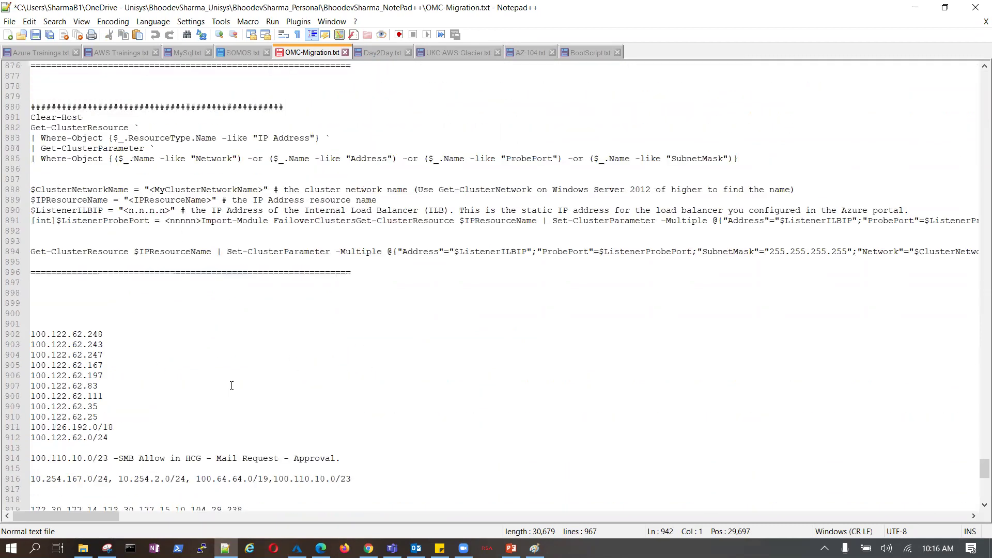
scroll(231, 386, down, 8)
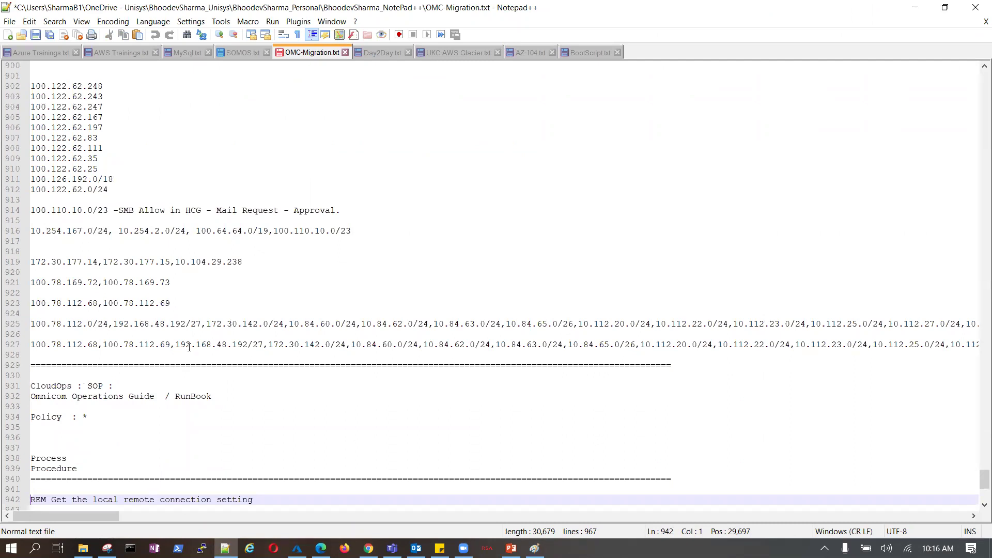
Select the ranges 100.78.112.0/24 and 192.168.48.192/27 on line 925.
drag(109, 325, 33, 323)
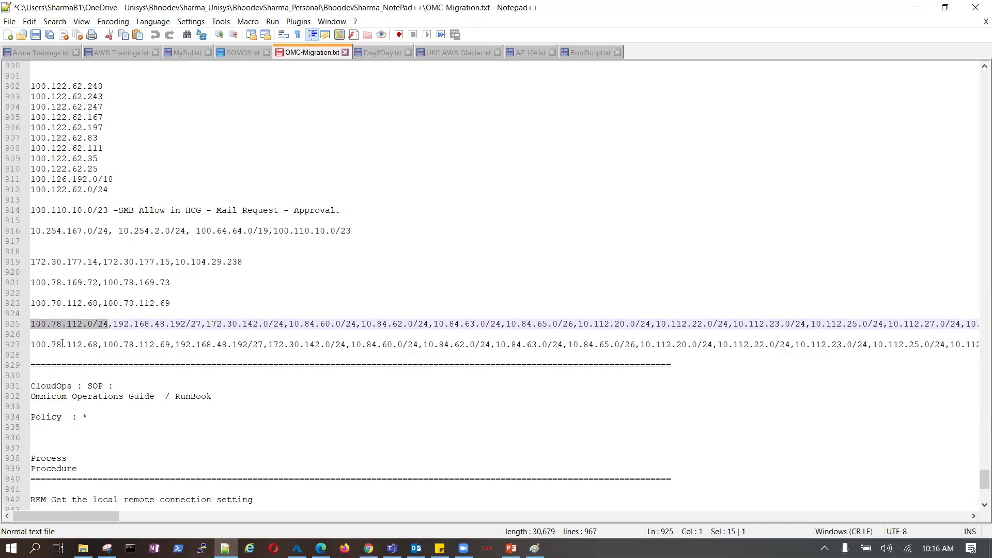
click(93, 324)
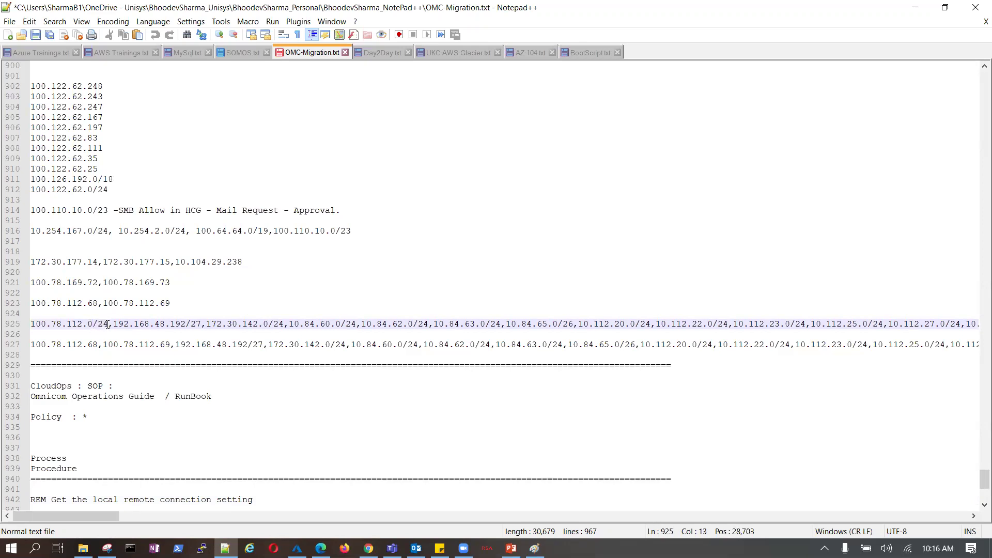
drag(108, 324, 30, 324)
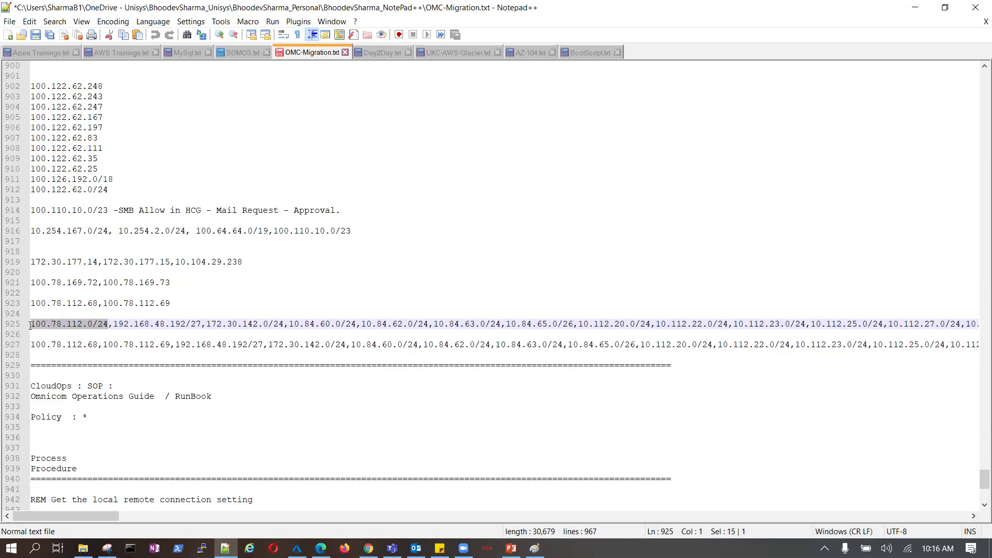
click(99, 333)
drag(108, 323, 33, 324)
drag(113, 324, 201, 325)
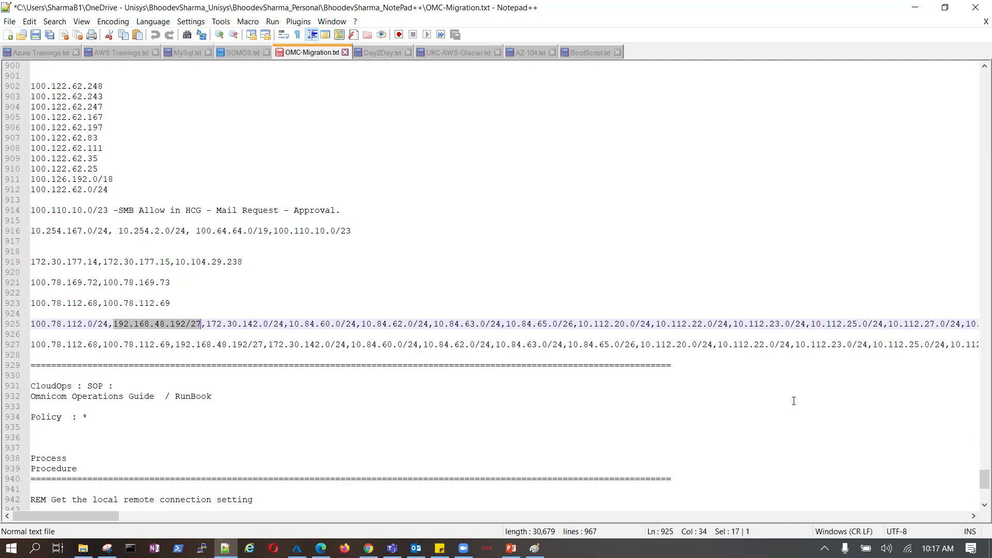
drag(98, 511, 216, 515)
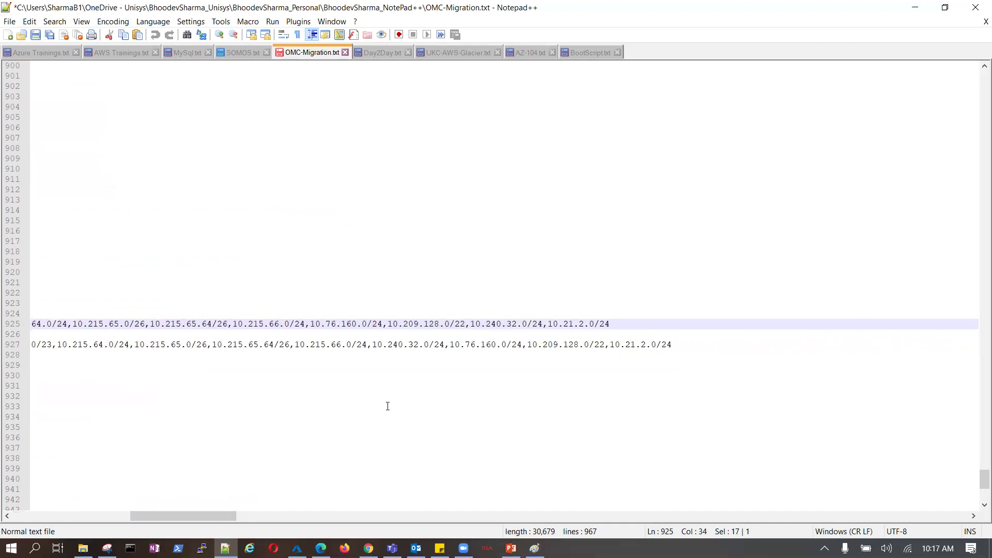
drag(527, 345, 603, 344)
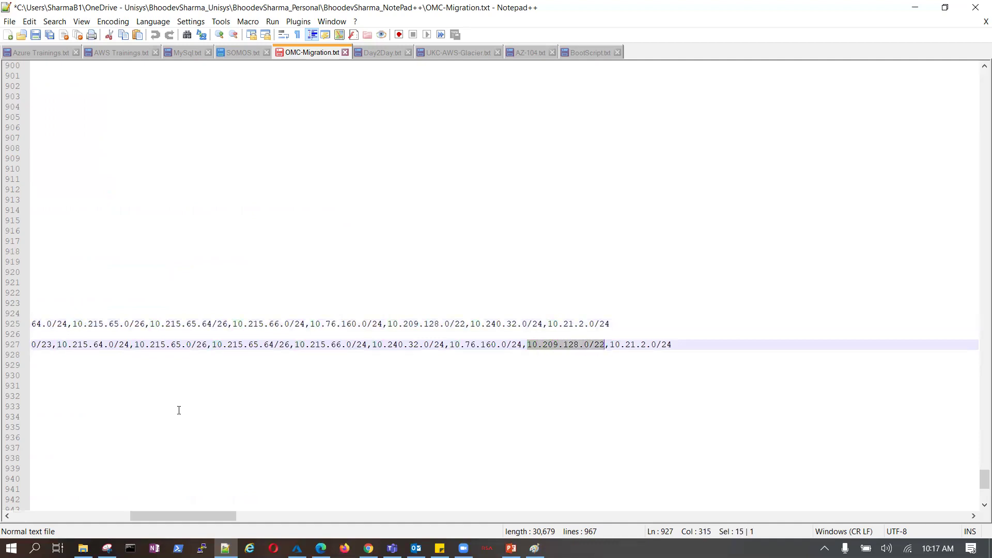
click(603, 345)
drag(602, 344, 526, 344)
drag(450, 345, 518, 345)
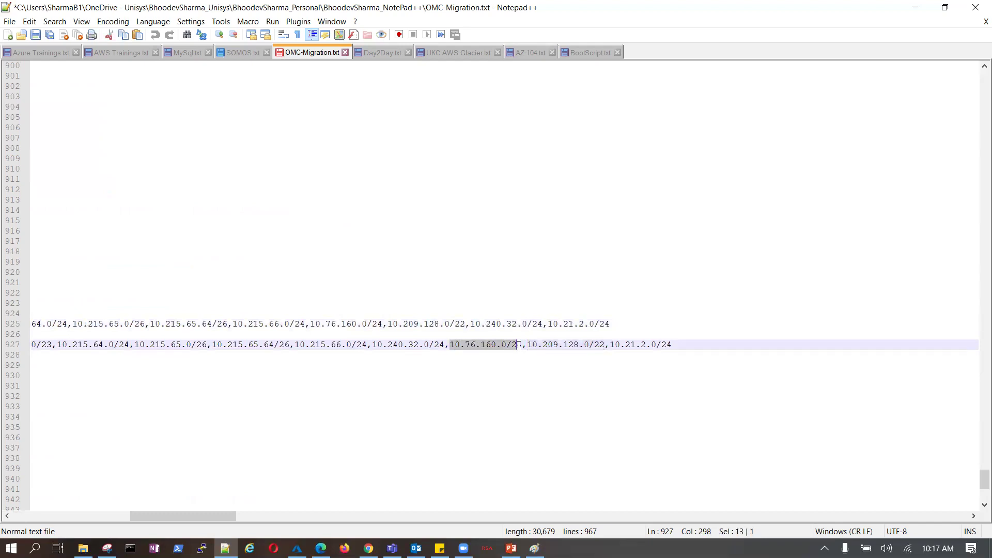
click(515, 364)
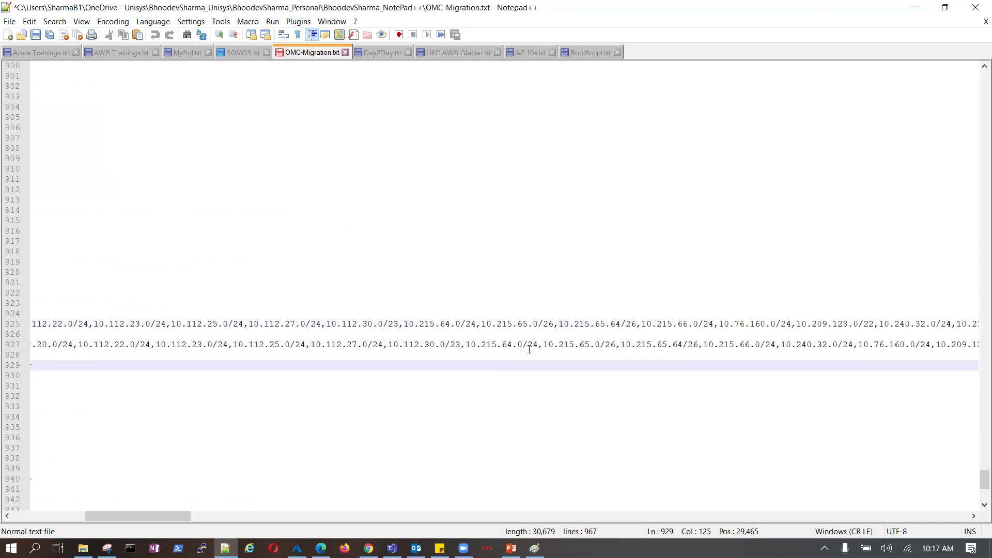
drag(538, 344, 522, 345)
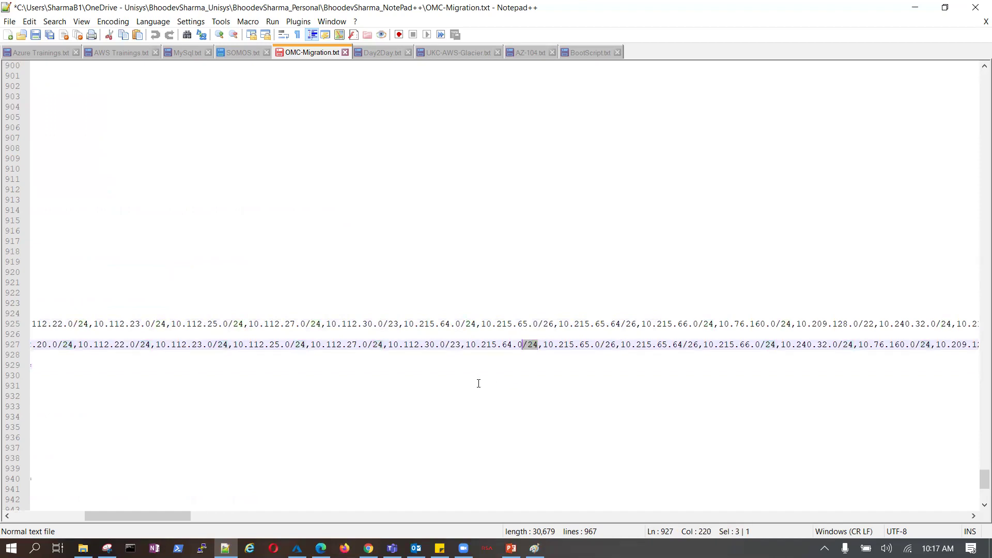
click(479, 384)
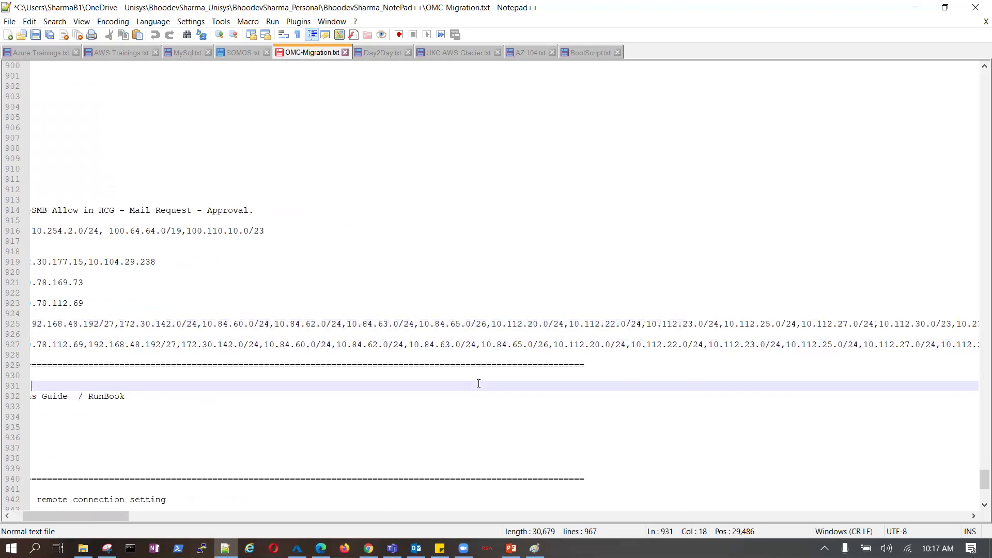
drag(124, 512, 75, 516)
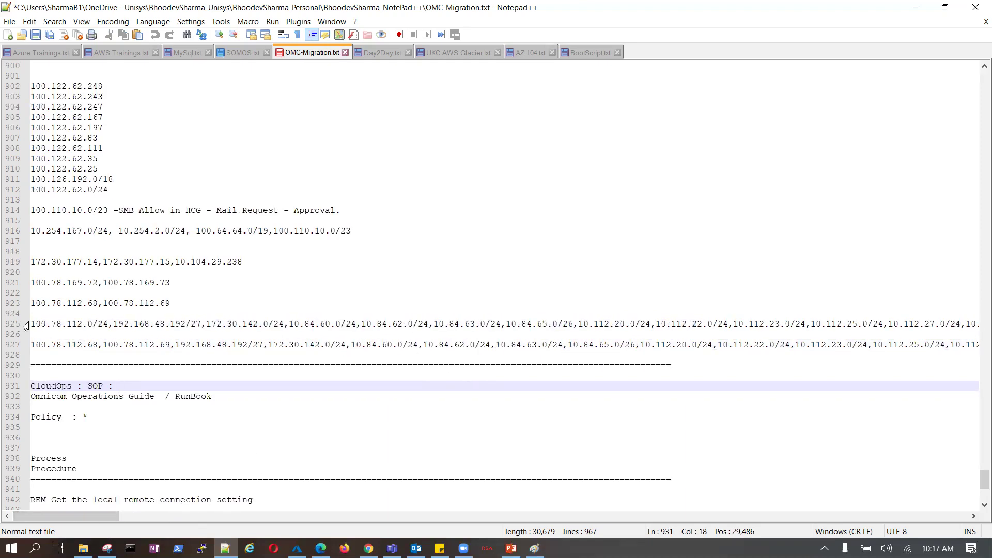
drag(31, 324, 31, 356)
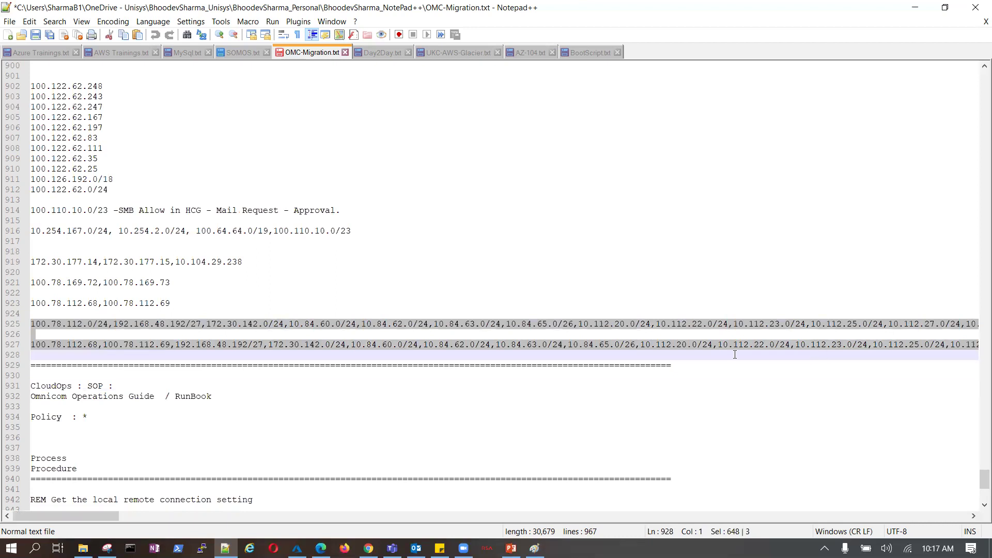
click(356, 334)
drag(108, 324, 30, 324)
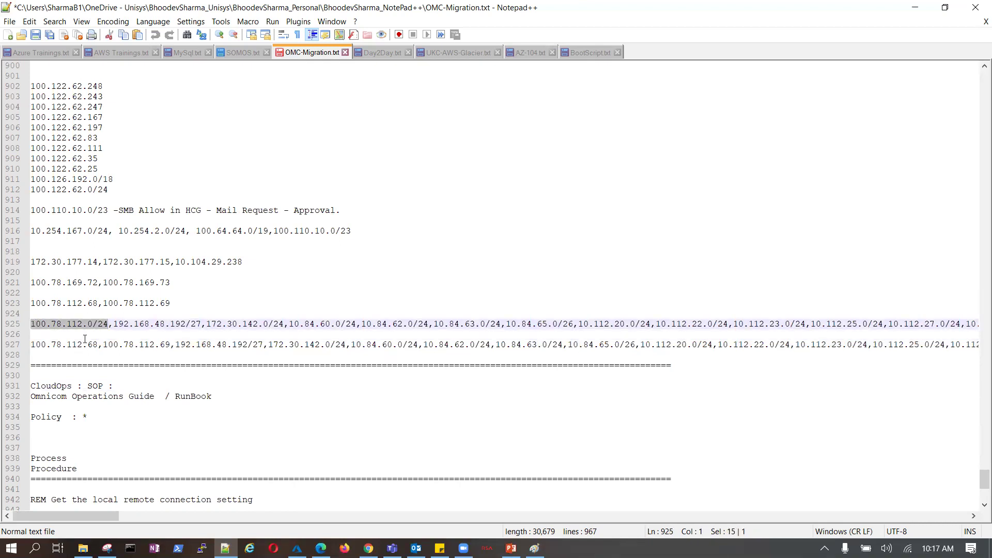
drag(113, 324, 284, 324)
click(435, 263)
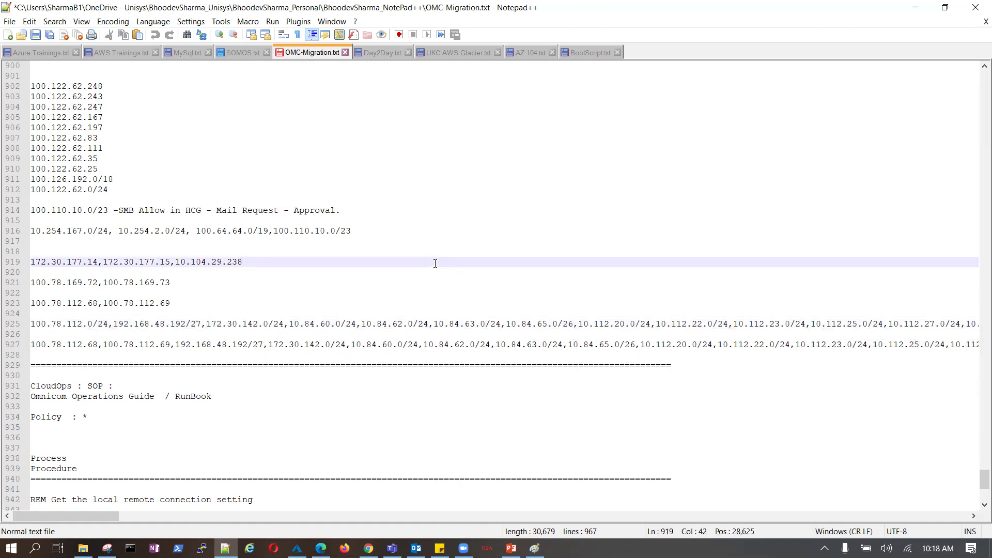
drag(261, 262, 24, 262)
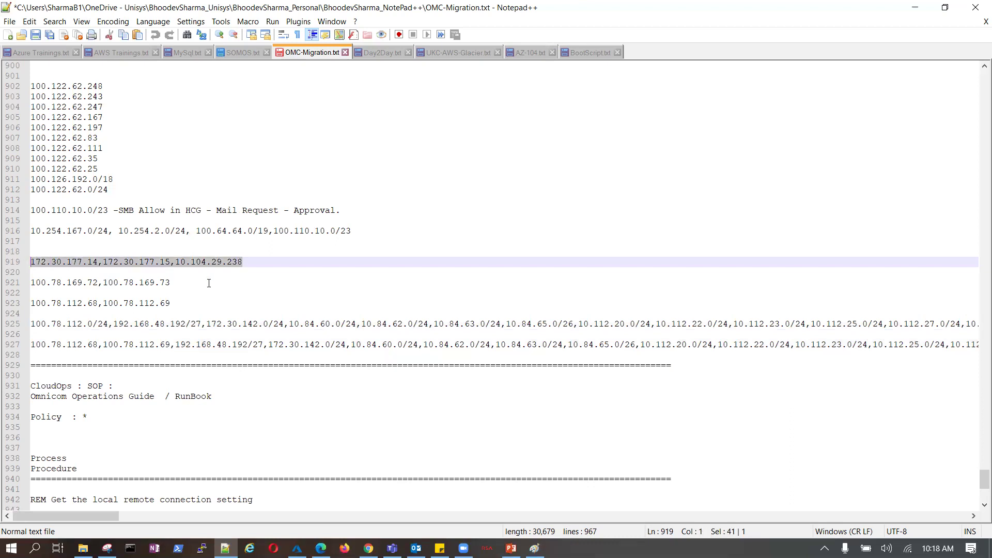
click(398, 270)
drag(245, 262, 26, 263)
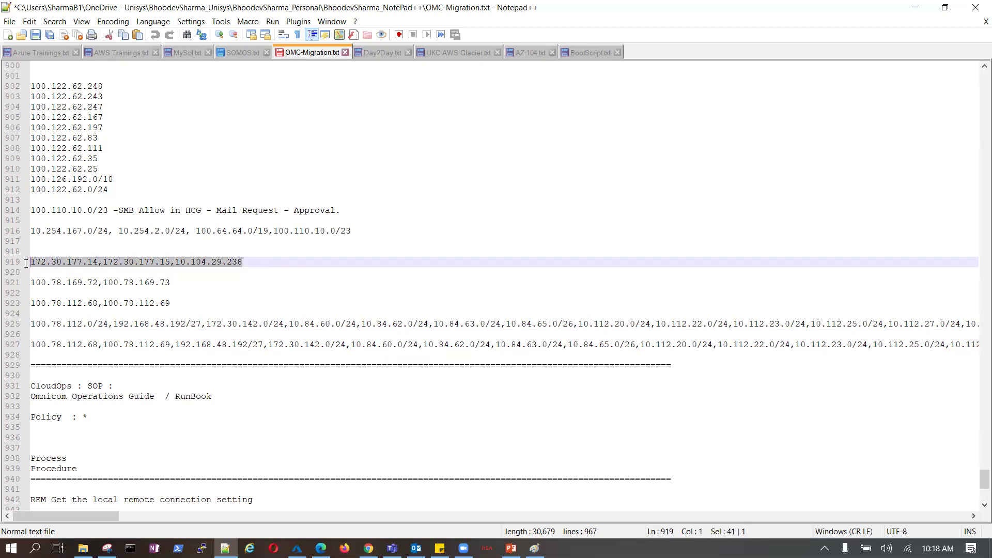
click(423, 272)
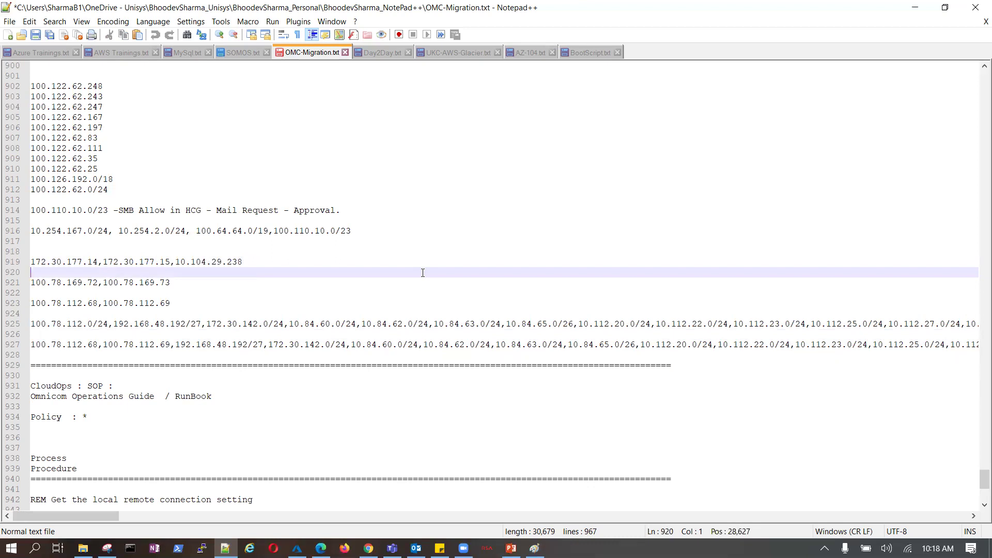
scroll(422, 272, up, 14)
scroll(423, 272, up, 17)
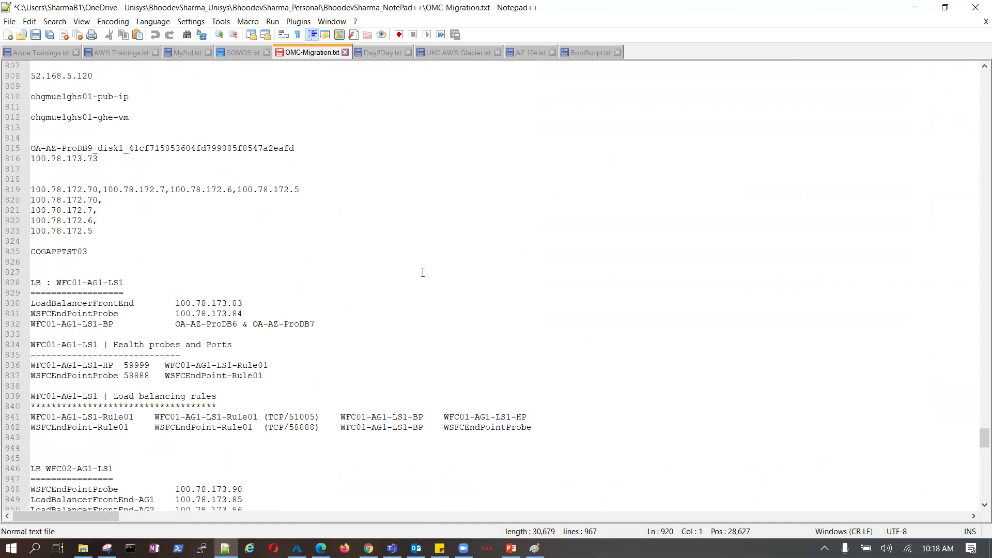
scroll(422, 272, down, 20)
Start a new inbound security rule on prshin-nsg, then bring up the Paint sketch.
key(alt+Tab)
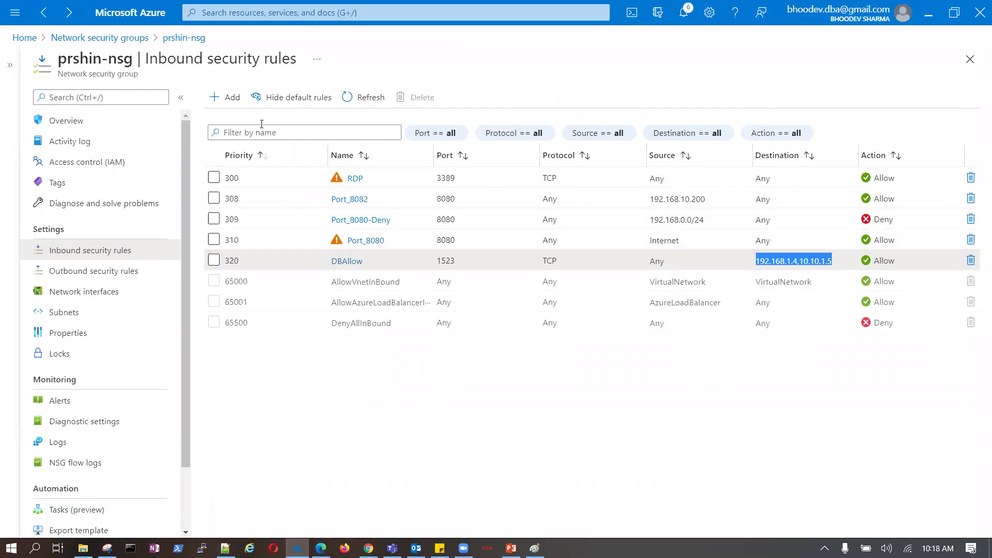
click(231, 98)
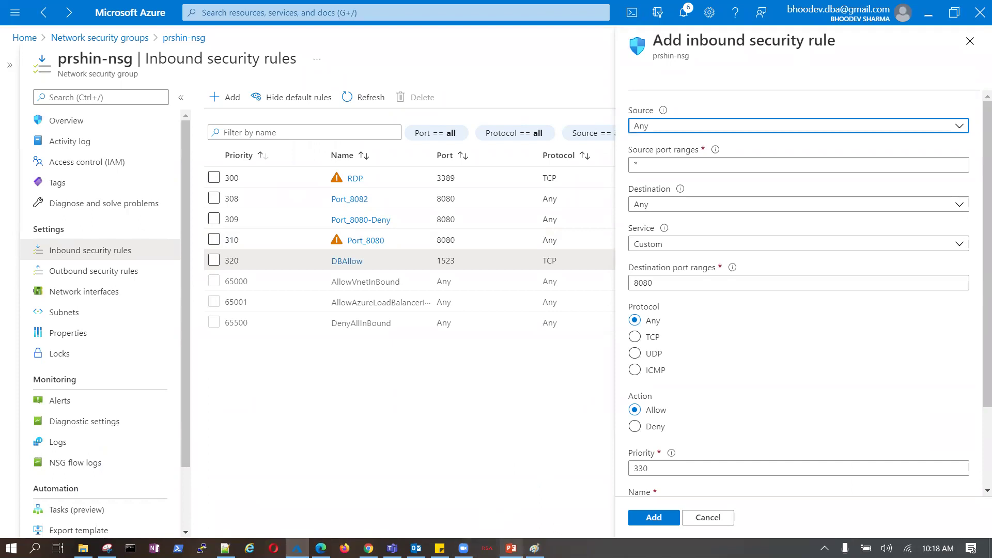
click(534, 548)
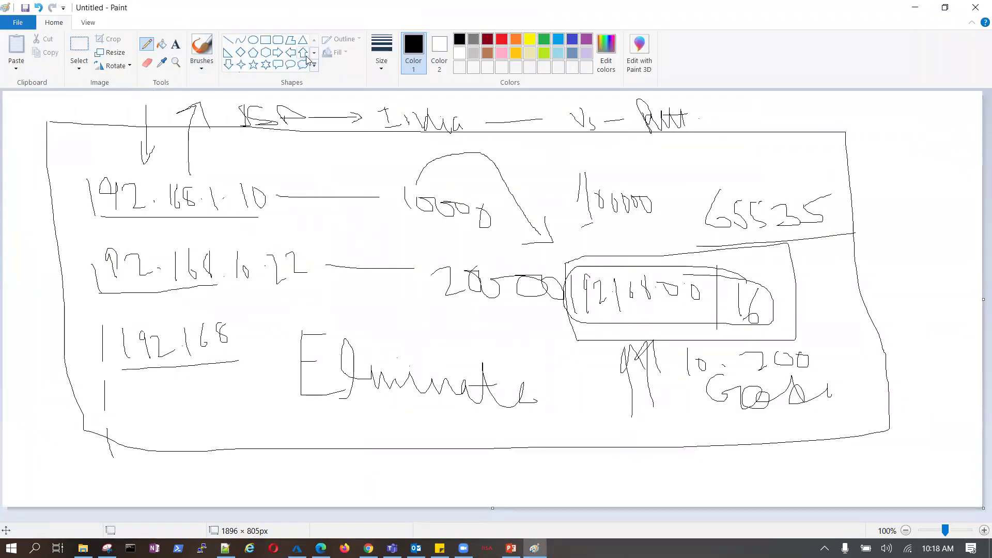
Start a fresh unsaved canvas with a square box on the right and a rounded box on the left.
click(19, 24)
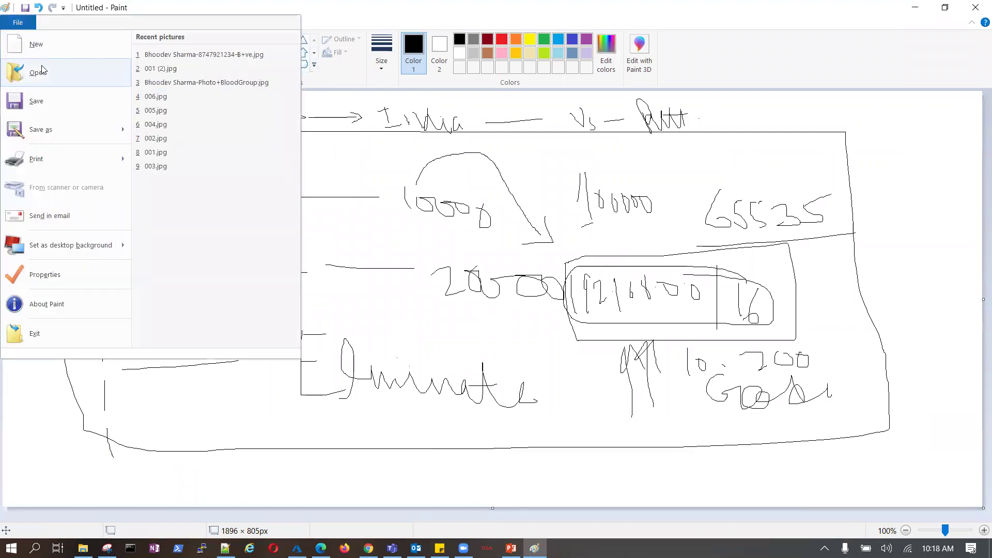
click(35, 43)
click(505, 280)
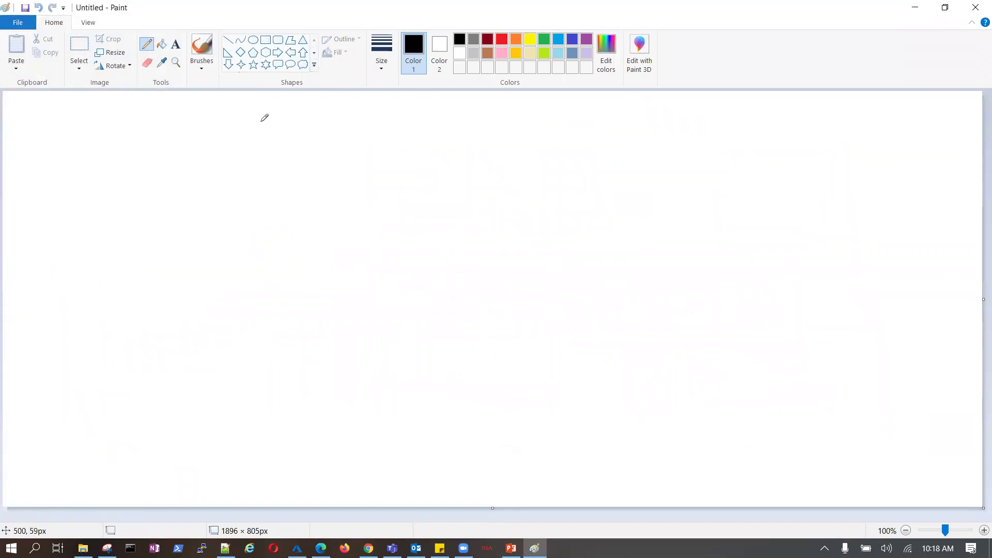
click(266, 41)
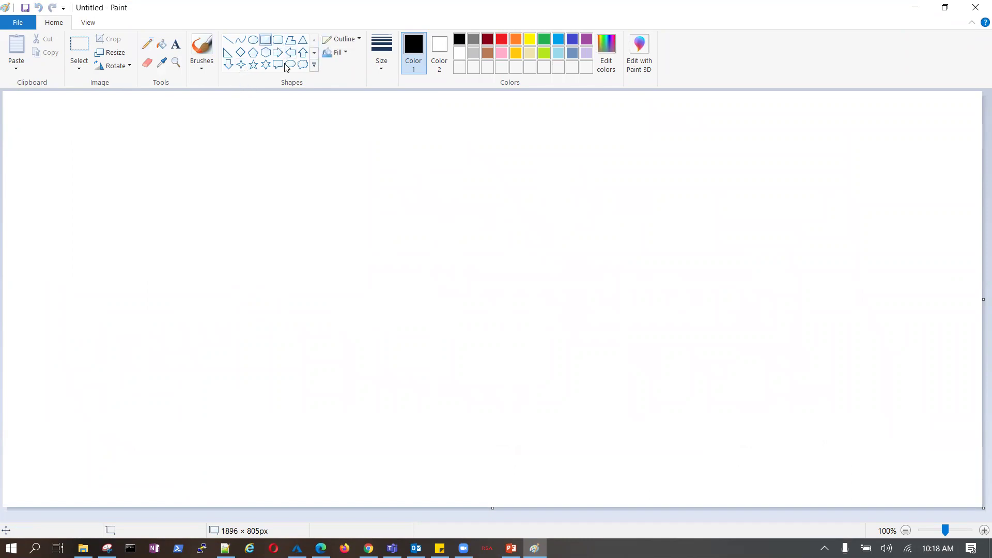
drag(658, 162, 847, 332)
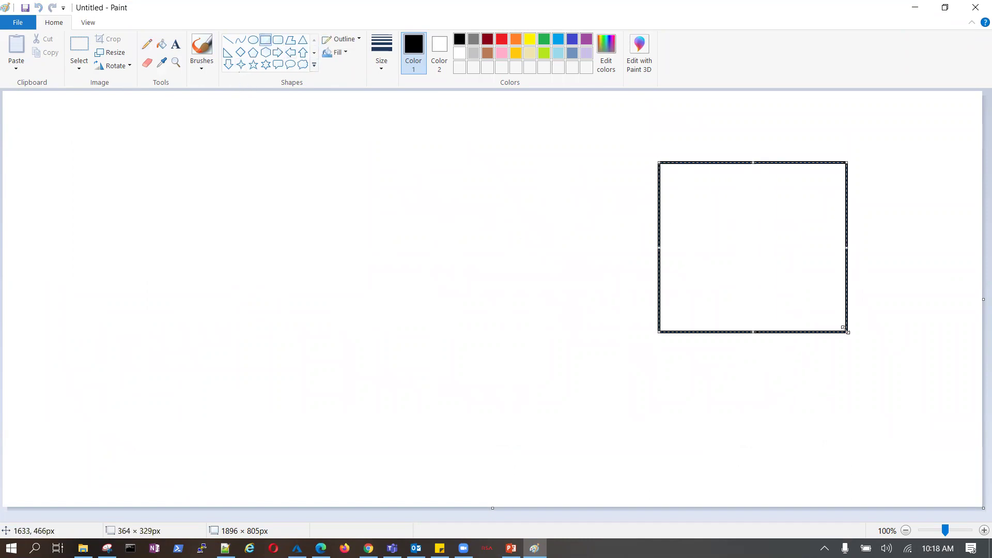
click(277, 40)
drag(47, 155, 228, 327)
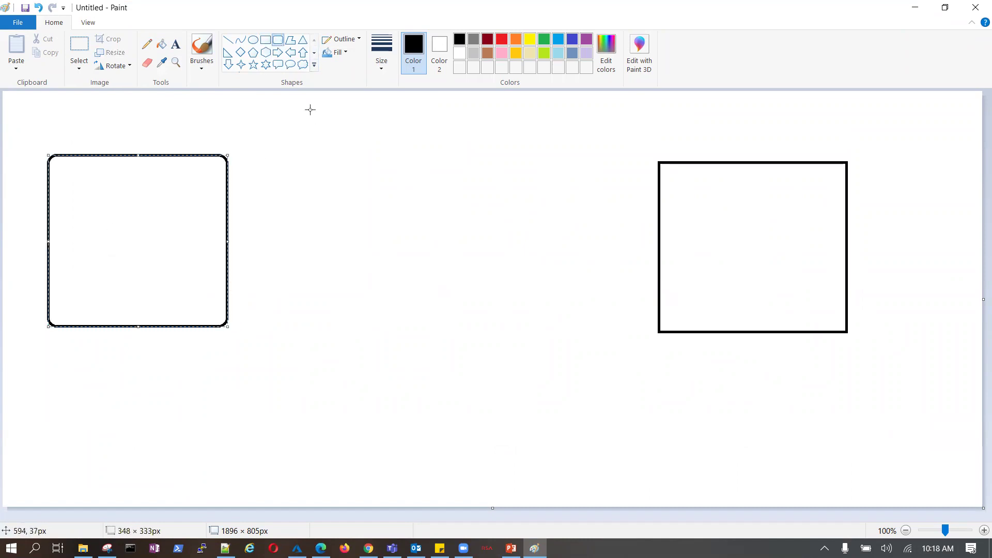
Handwrite labels in both boxes, DLI on the right, and draw an arrow between them.
click(147, 43)
mouse_move(79, 226)
mouse_down()
mouse_move(91, 255)
mouse_move(109, 232)
mouse_move(138, 241)
mouse_up()
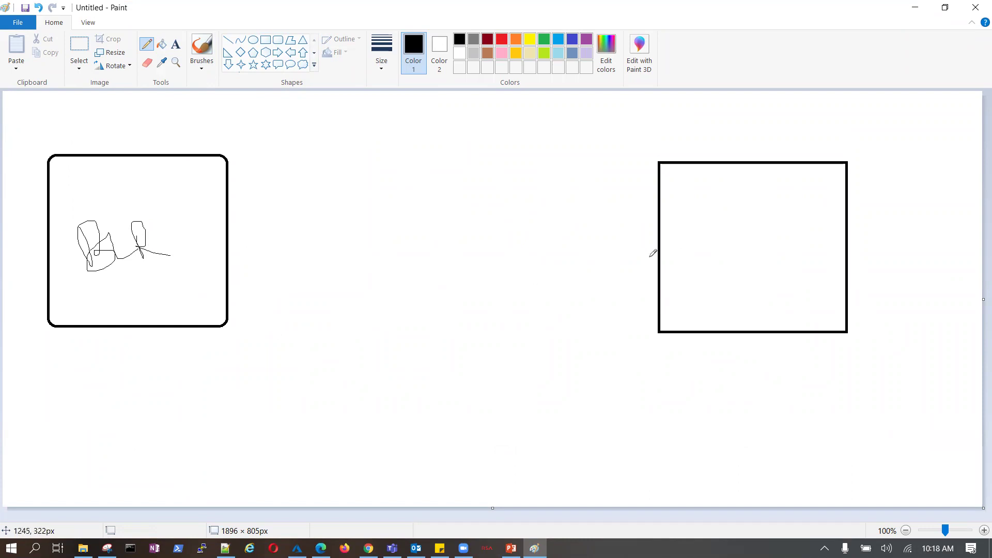
drag(687, 222, 714, 294)
drag(737, 231, 772, 267)
mouse_move(773, 239)
mouse_down()
mouse_move(787, 277)
mouse_move(800, 271)
mouse_up()
drag(766, 242, 783, 235)
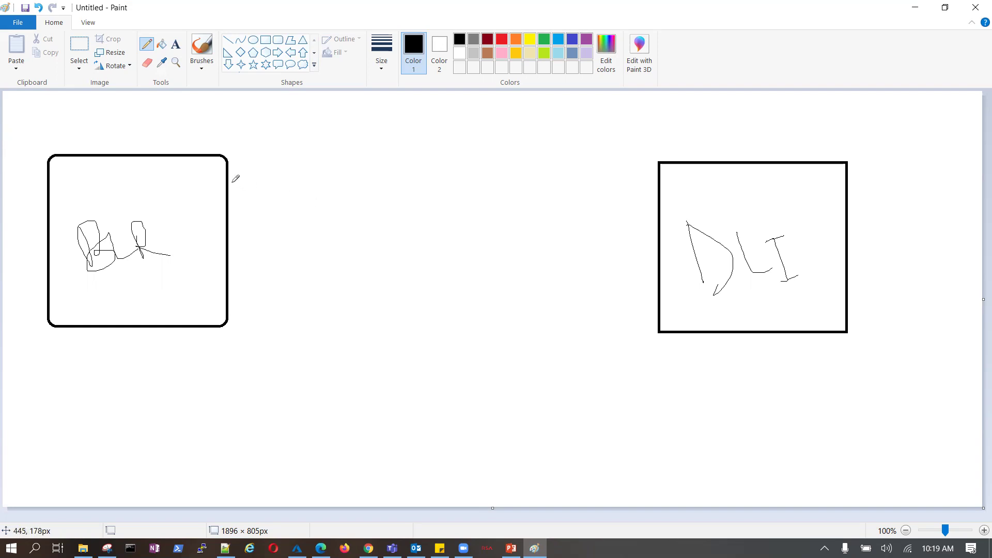
drag(229, 183, 652, 187)
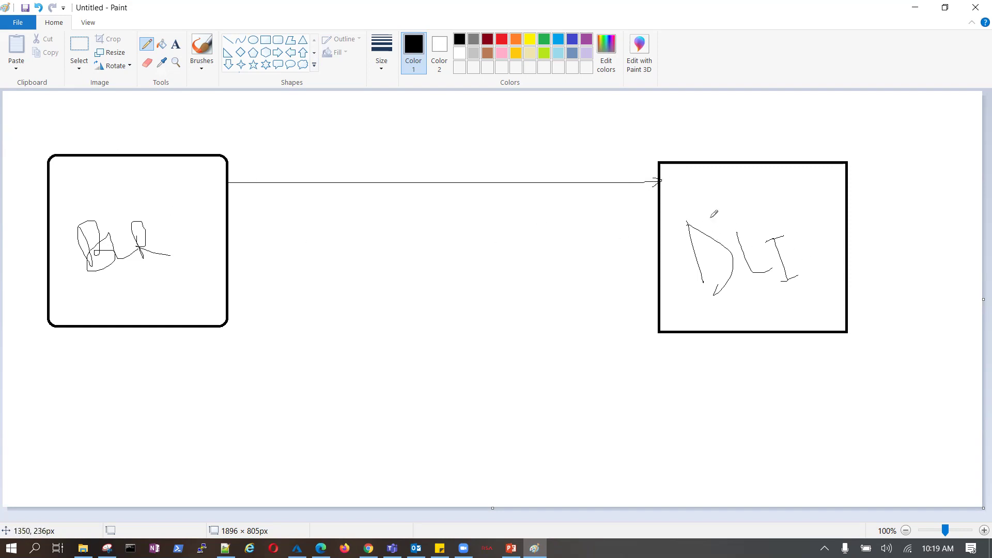
Write 'Cloud' above the right box, draw a triangle inside it, and wrap the left box in a thought cloud.
mouse_move(742, 122)
mouse_down()
mouse_move(732, 152)
mouse_move(794, 141)
mouse_move(818, 148)
mouse_up()
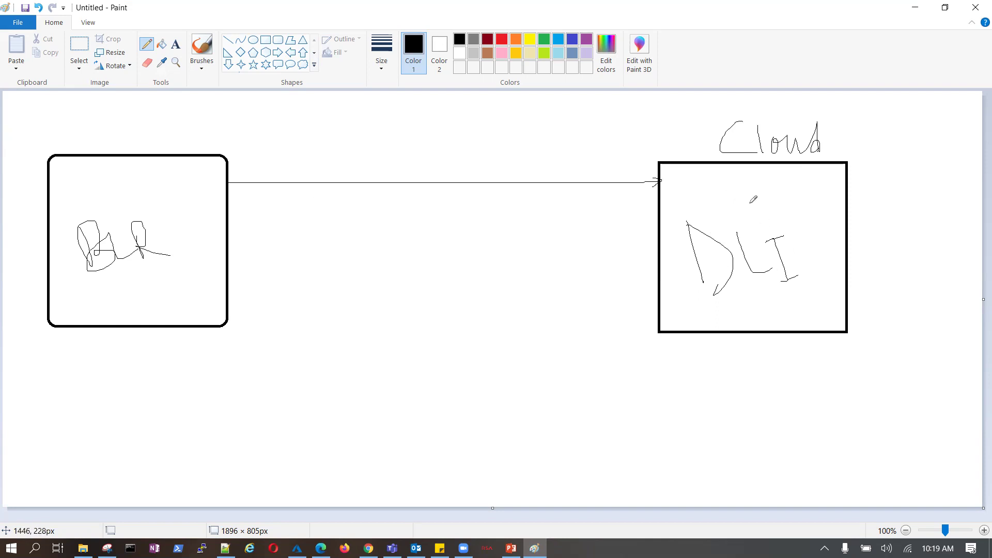
click(303, 41)
drag(767, 180, 840, 247)
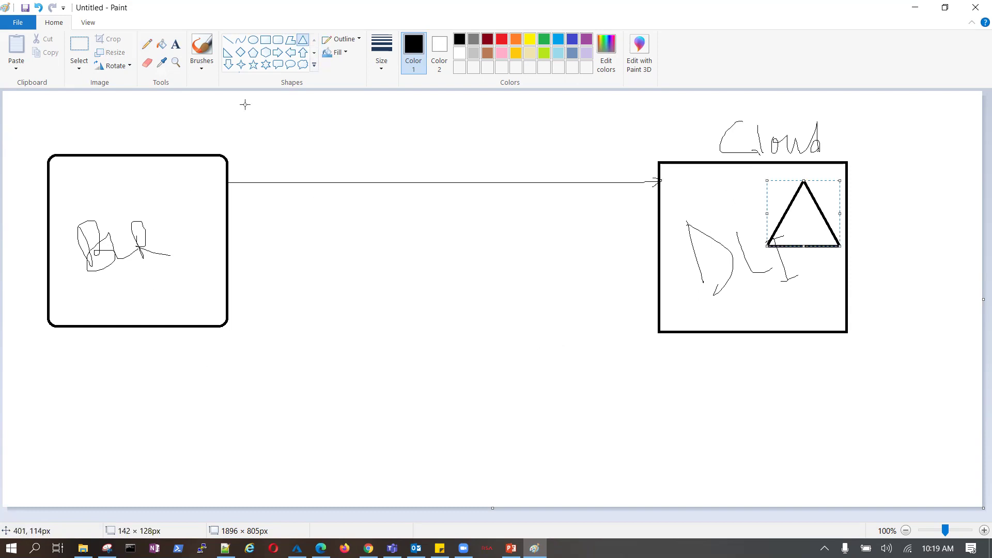
click(302, 64)
drag(34, 125, 244, 359)
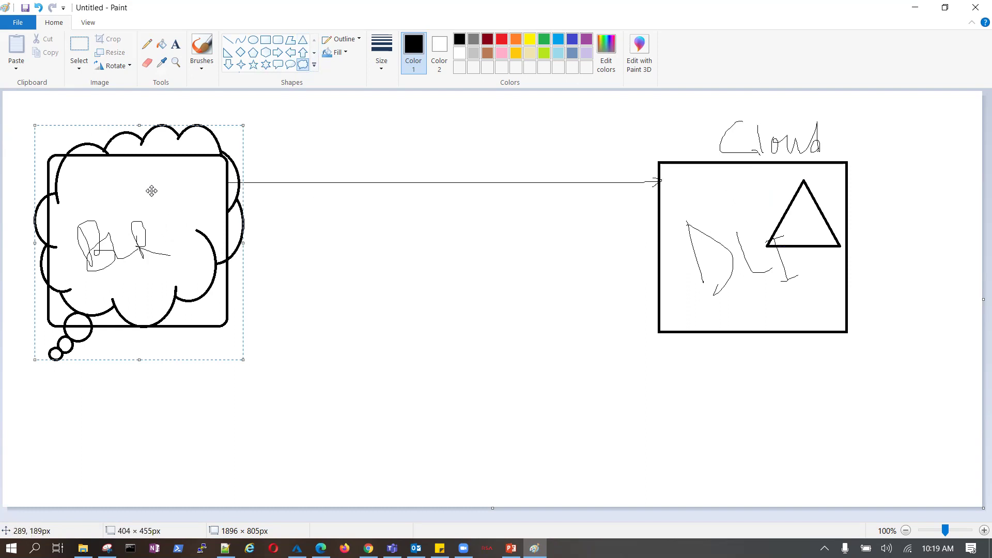
click(376, 269)
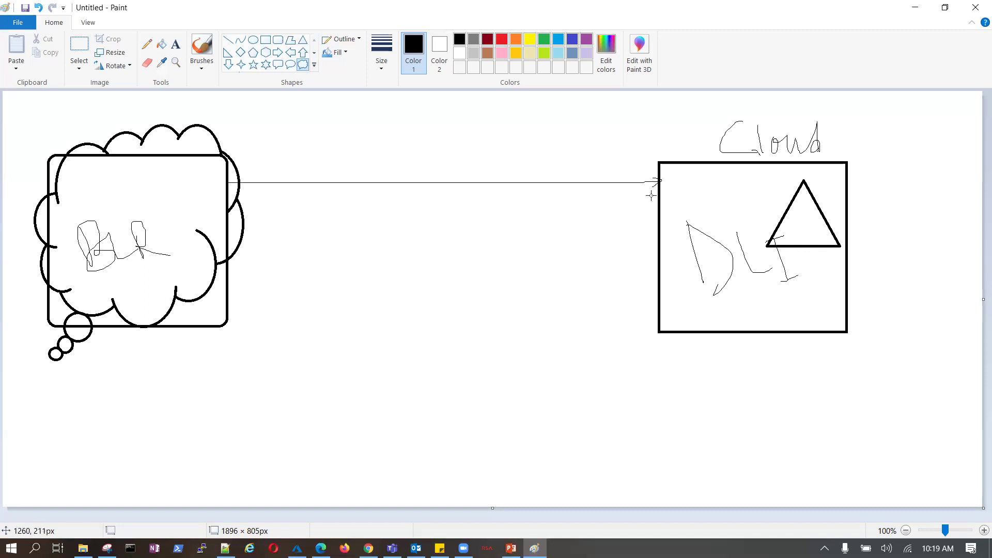
Pencil a second line from the left box to the triangle and begin a port number above it.
click(147, 44)
drag(245, 212, 782, 219)
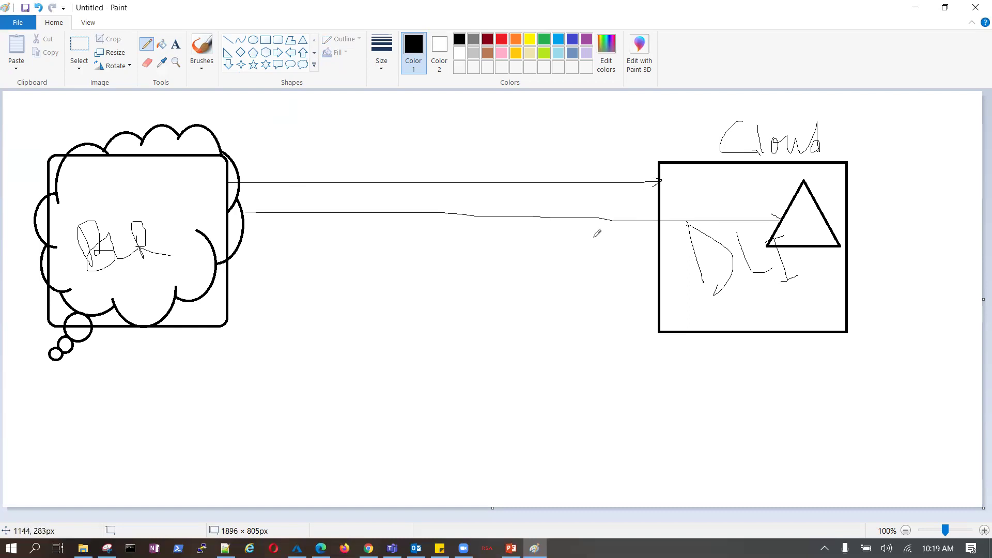
mouse_move(331, 145)
mouse_down()
mouse_move(353, 145)
mouse_move(329, 160)
mouse_move(415, 138)
mouse_move(417, 155)
mouse_move(463, 166)
mouse_move(493, 149)
mouse_move(512, 184)
mouse_up()
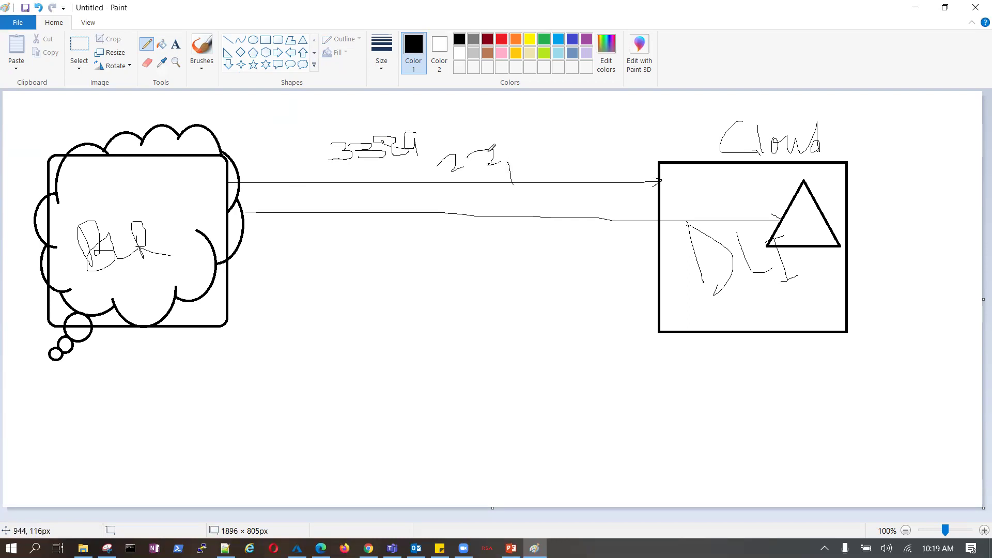
Handwrite ports 3389, 22, 1521, 1433 and 80 along the lines with small arrows pointing at them.
mouse_move(546, 145)
mouse_down()
mouse_move(555, 167)
mouse_move(570, 165)
mouse_move(584, 139)
mouse_move(626, 155)
mouse_up()
mouse_move(558, 187)
mouse_down()
mouse_move(575, 212)
mouse_move(597, 201)
mouse_move(637, 204)
mouse_move(623, 223)
mouse_up()
mouse_move(558, 258)
mouse_down()
mouse_move(578, 276)
mouse_move(556, 256)
mouse_move(599, 260)
mouse_move(576, 260)
mouse_up()
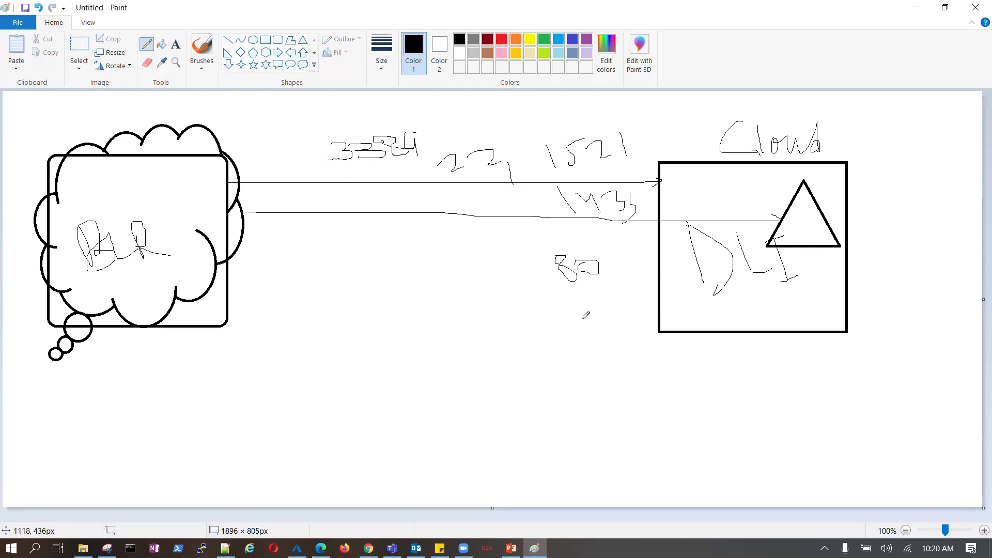
mouse_move(596, 366)
mouse_down()
mouse_move(583, 296)
mouse_move(579, 303)
mouse_move(590, 293)
mouse_up()
mouse_move(334, 111)
mouse_down()
mouse_move(355, 136)
mouse_move(360, 125)
mouse_move(350, 139)
mouse_up()
mouse_move(468, 107)
mouse_down()
mouse_move(478, 138)
mouse_move(463, 136)
mouse_move(481, 133)
mouse_up()
drag(562, 115, 571, 133)
drag(587, 169, 599, 195)
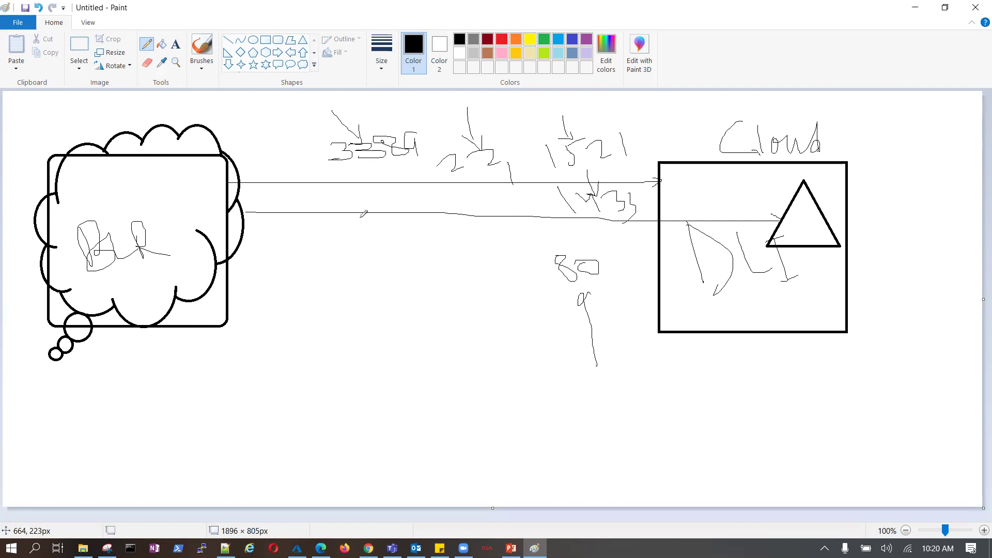
Write RDP between the lines, jot address notes in the thought cloud and beside Cloud, and circle the cloud note.
drag(337, 187, 381, 210)
mouse_move(376, 194)
mouse_down()
mouse_move(382, 212)
mouse_move(411, 216)
mouse_move(403, 204)
mouse_up()
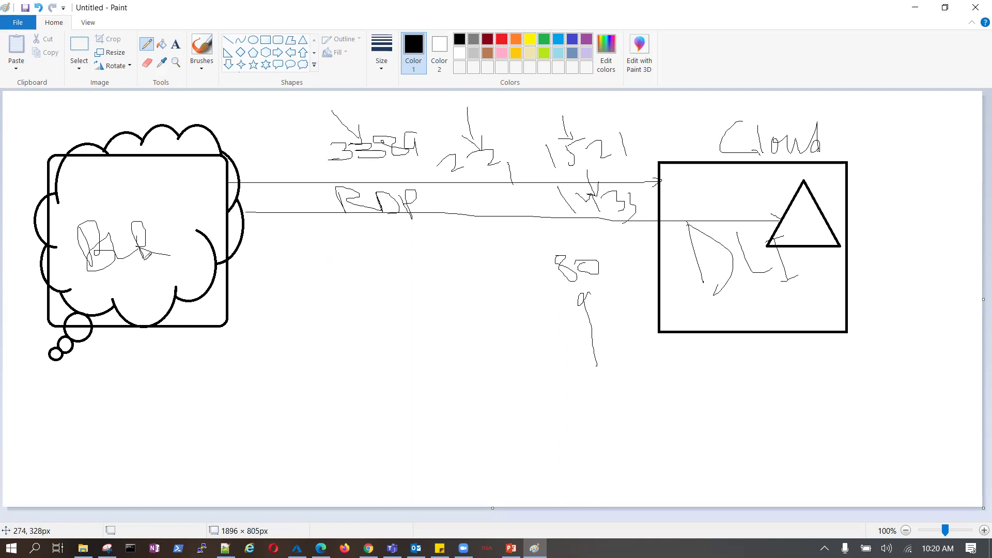
mouse_move(77, 192)
mouse_down()
mouse_move(87, 213)
mouse_move(94, 205)
mouse_move(127, 209)
mouse_move(122, 197)
mouse_move(147, 194)
mouse_up()
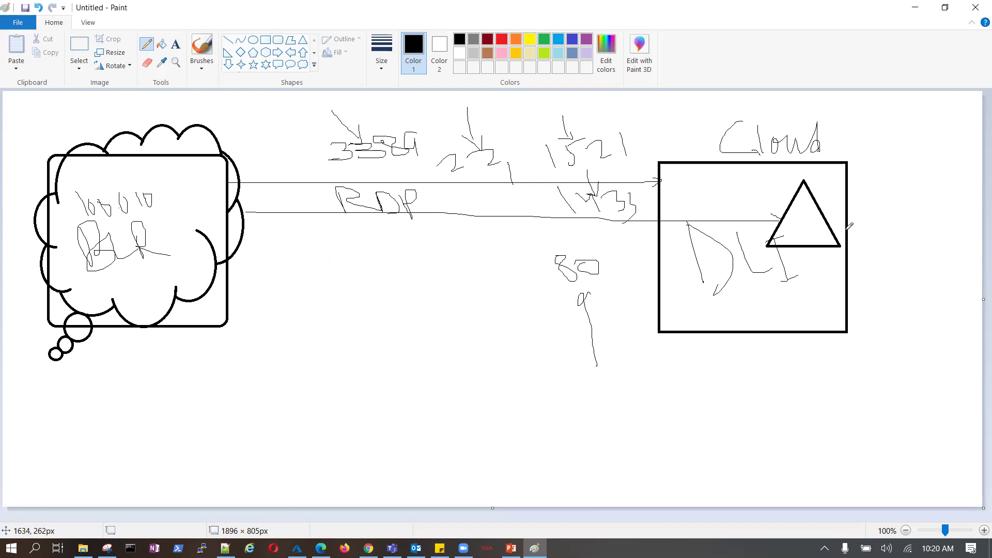
mouse_move(857, 198)
mouse_down()
mouse_move(869, 207)
mouse_move(857, 252)
mouse_move(873, 247)
mouse_up()
mouse_move(878, 234)
mouse_down()
mouse_move(883, 259)
mouse_move(907, 235)
mouse_move(929, 235)
mouse_move(938, 250)
mouse_move(950, 219)
mouse_up()
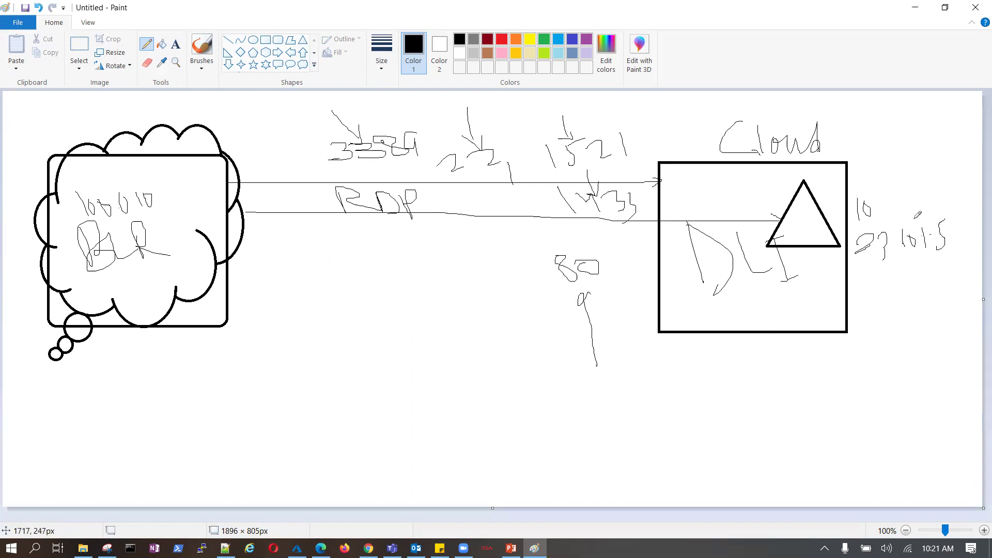
mouse_move(857, 218)
mouse_down()
mouse_move(888, 208)
mouse_move(876, 232)
mouse_up()
mouse_move(66, 192)
mouse_down()
mouse_move(79, 215)
mouse_move(164, 222)
mouse_move(172, 186)
mouse_move(67, 188)
mouse_up()
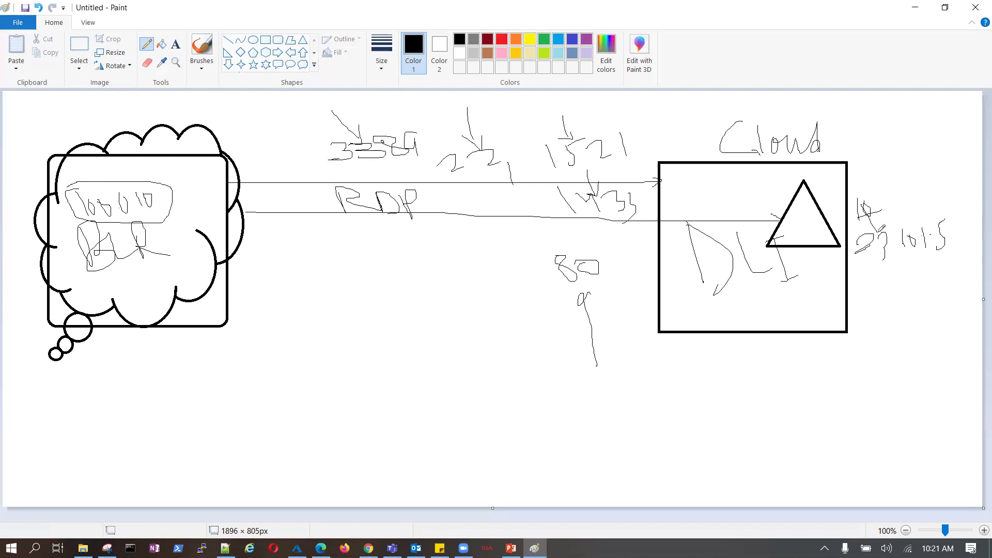
Enclose the note beside the Cloud box and mark small port squares on its edge and by the triangle.
mouse_move(858, 223)
mouse_down()
mouse_move(910, 271)
mouse_move(954, 265)
mouse_up()
drag(960, 224, 848, 213)
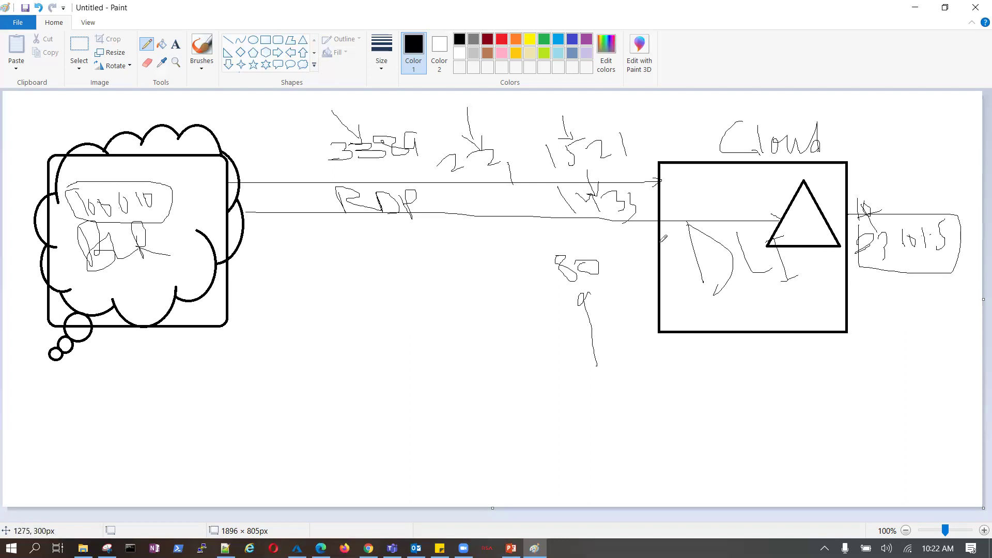
mouse_move(649, 214)
mouse_down()
mouse_move(650, 232)
mouse_move(668, 217)
mouse_move(650, 209)
mouse_up()
mouse_move(774, 210)
mouse_down()
mouse_move(775, 231)
mouse_move(790, 229)
mouse_move(791, 207)
mouse_move(773, 207)
mouse_up()
drag(627, 135, 649, 207)
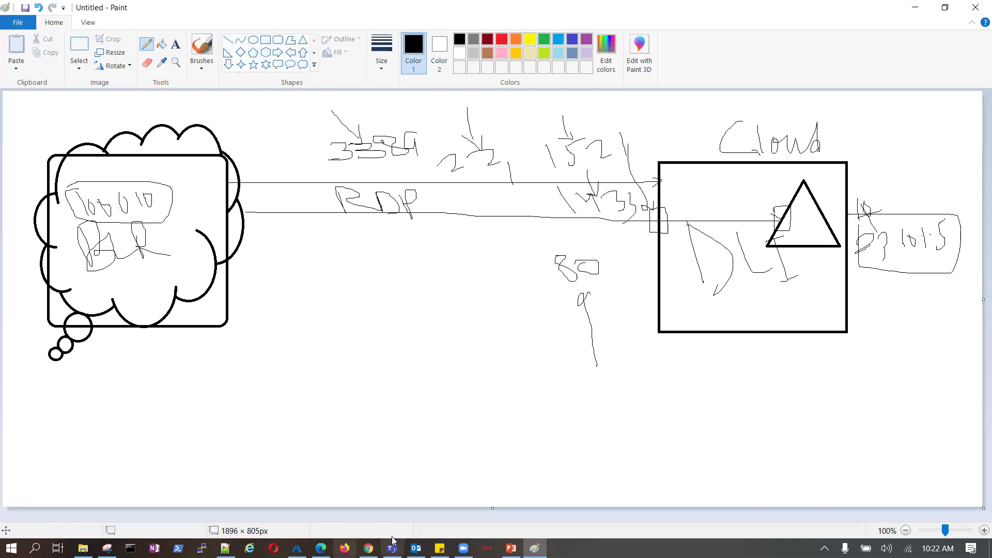
click(297, 548)
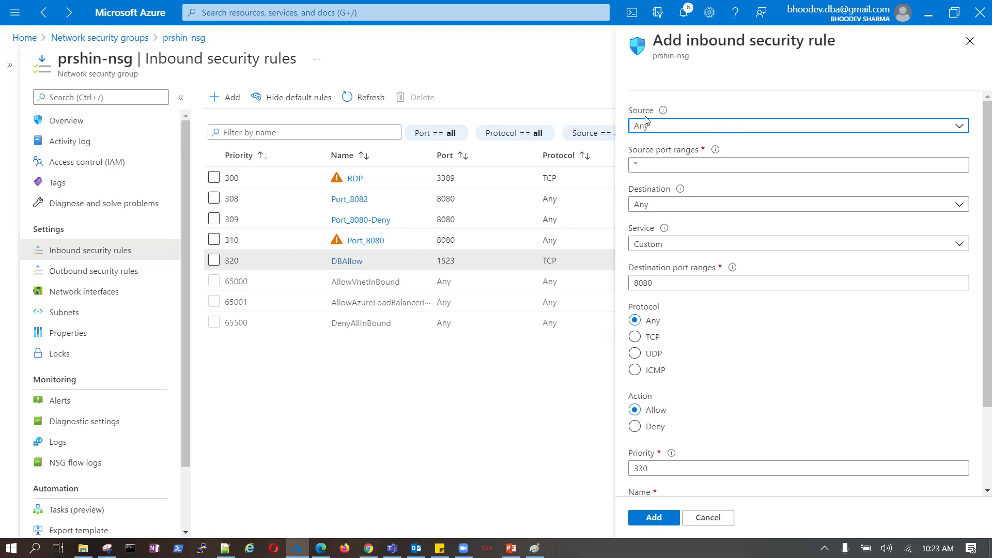
click(534, 547)
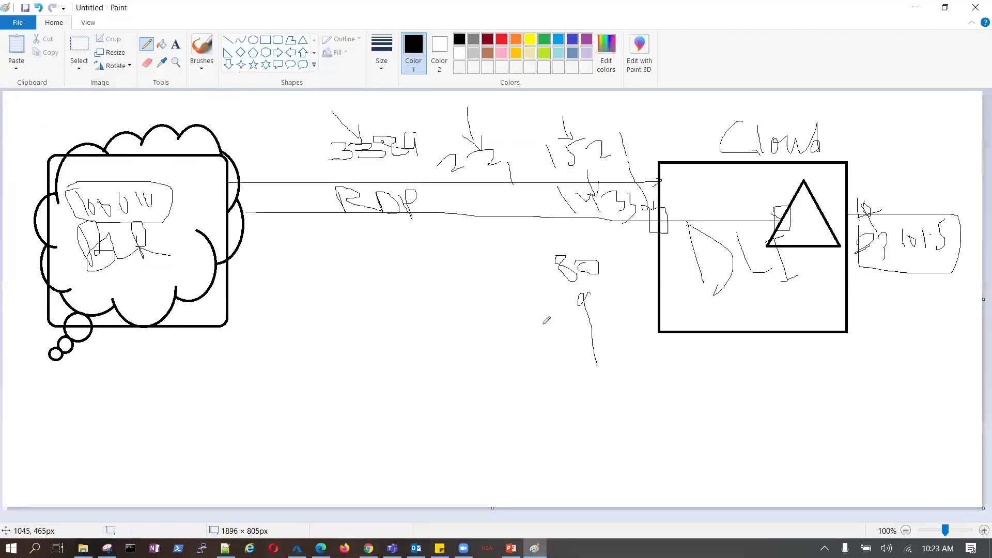
Handwrite 'Some Rules' below the connections with an arrow up to a port box on the Cloud box.
drag(331, 309, 325, 357)
mouse_move(379, 338)
mouse_down()
mouse_move(435, 349)
mouse_move(503, 340)
mouse_up()
mouse_move(647, 252)
mouse_down()
mouse_move(647, 299)
mouse_move(674, 253)
mouse_move(647, 253)
mouse_up()
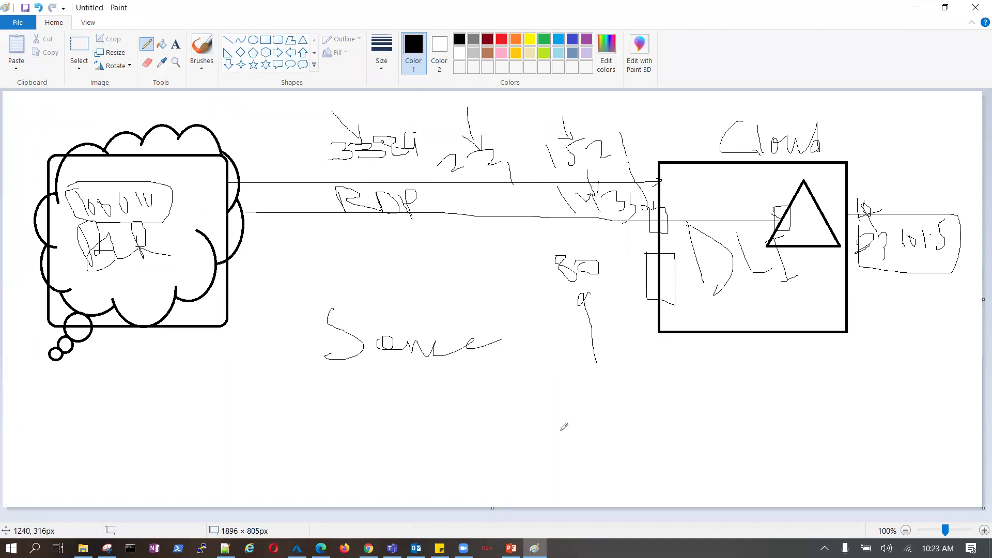
mouse_move(325, 398)
mouse_down()
mouse_move(361, 426)
mouse_move(399, 435)
mouse_move(480, 424)
mouse_move(547, 403)
mouse_move(642, 287)
mouse_move(633, 320)
mouse_up()
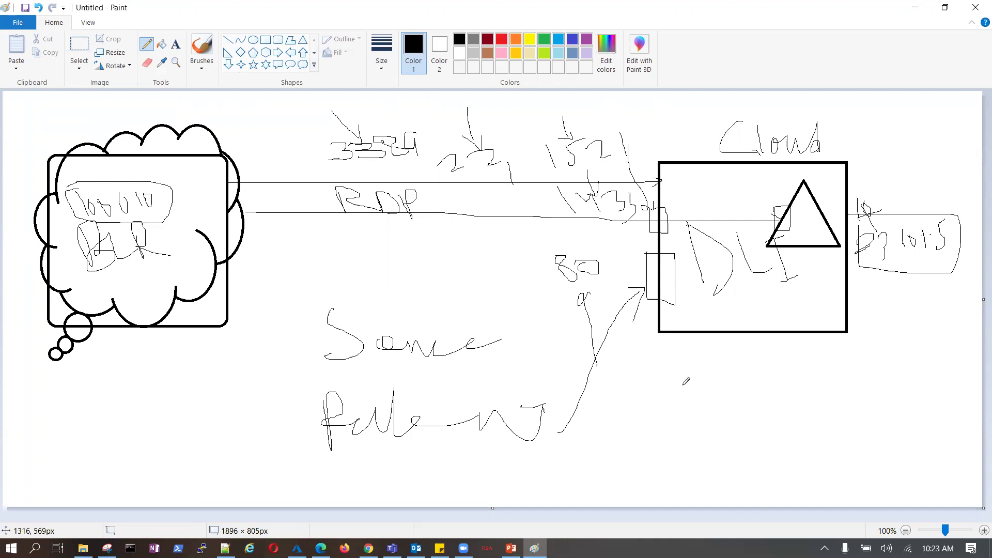
mouse_move(661, 195)
mouse_down()
mouse_move(668, 202)
mouse_move(672, 179)
mouse_up()
mouse_move(654, 217)
mouse_down()
mouse_move(667, 227)
mouse_move(676, 188)
mouse_up()
mouse_move(646, 124)
mouse_down()
mouse_move(638, 153)
mouse_move(700, 140)
mouse_up()
Outline the port squares, connect the edge port to the triangle, and loop the thought-cloud box.
mouse_move(774, 209)
mouse_down()
mouse_move(773, 226)
mouse_move(787, 230)
mouse_move(791, 206)
mouse_move(777, 207)
mouse_up()
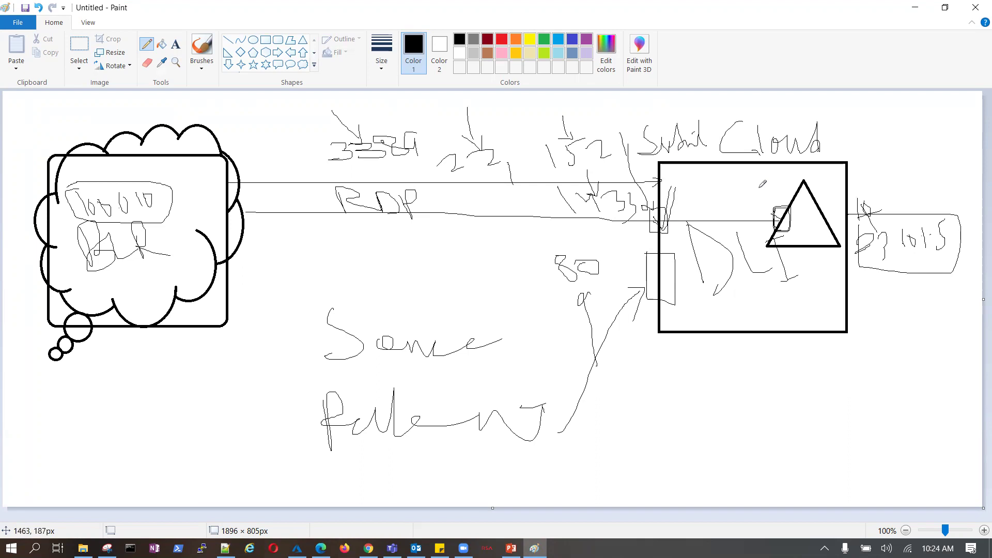
mouse_move(758, 188)
mouse_down()
mouse_move(761, 197)
mouse_move(803, 172)
mouse_move(820, 174)
mouse_move(822, 194)
mouse_up()
mouse_move(632, 208)
mouse_down()
mouse_move(692, 200)
mouse_move(658, 250)
mouse_move(640, 202)
mouse_up()
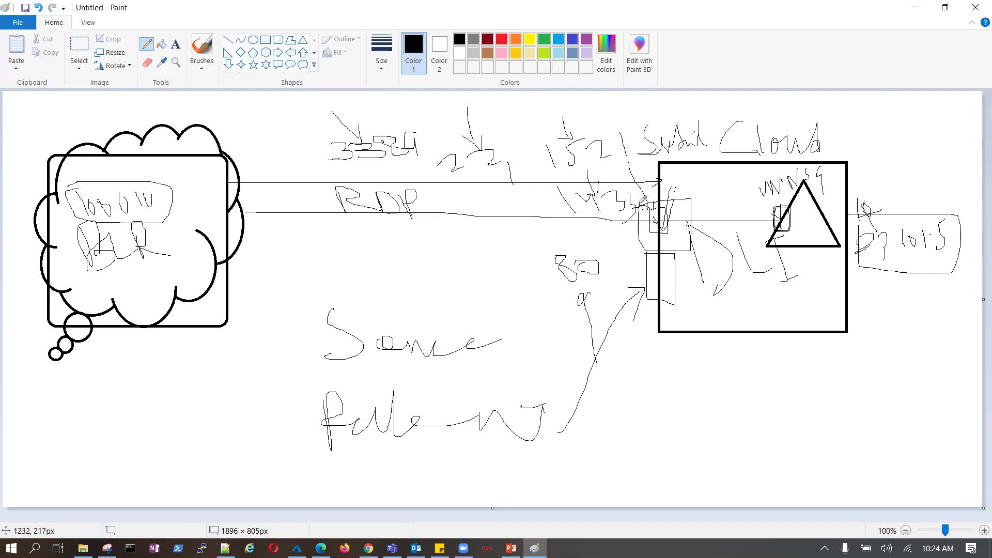
mouse_move(762, 201)
mouse_down()
mouse_move(778, 237)
mouse_move(801, 206)
mouse_move(761, 201)
mouse_up()
drag(696, 215, 775, 214)
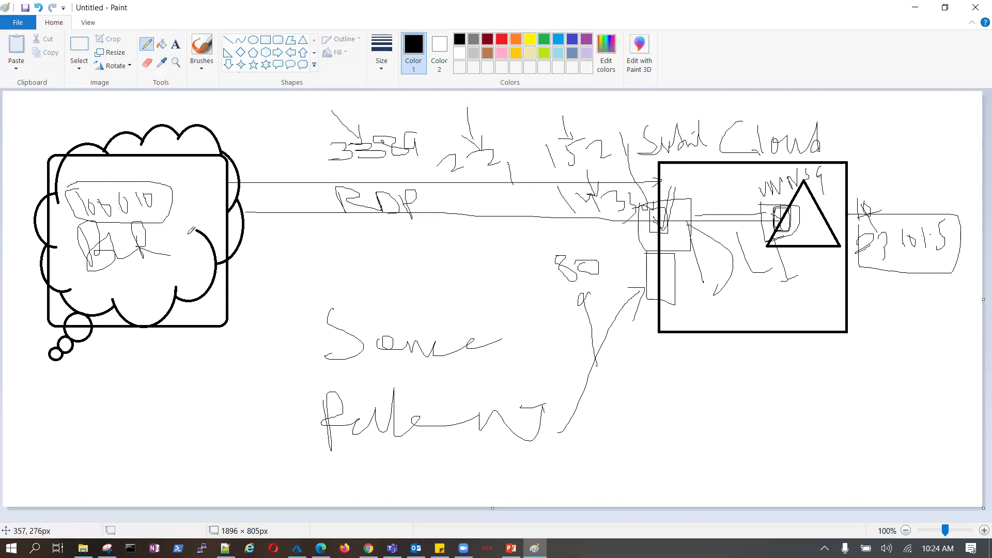
mouse_move(192, 176)
mouse_down()
mouse_move(248, 242)
mouse_move(198, 172)
mouse_up()
drag(100, 203, 145, 145)
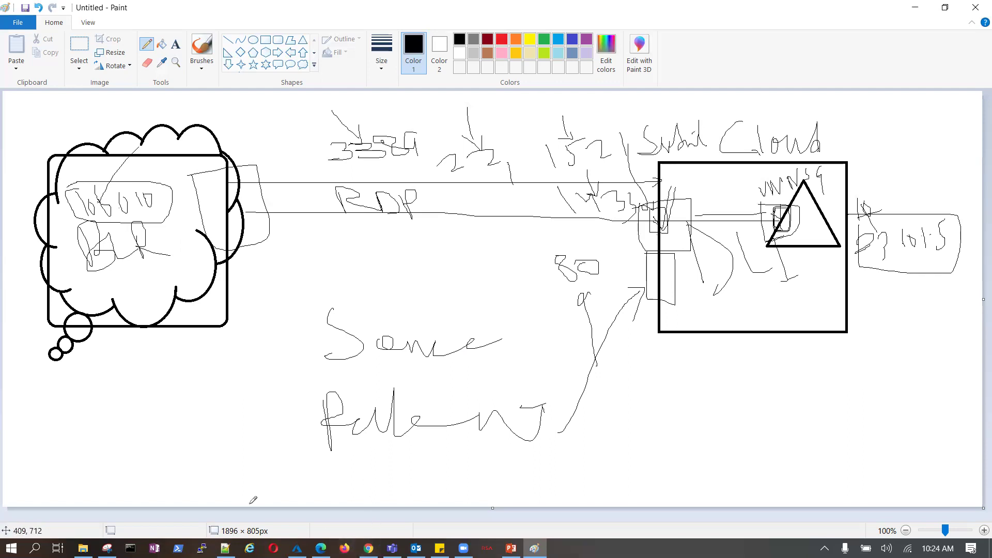
Give the new inbound rule source IP 10.0.0.10 and destination IP 192.168.1.20.
click(296, 548)
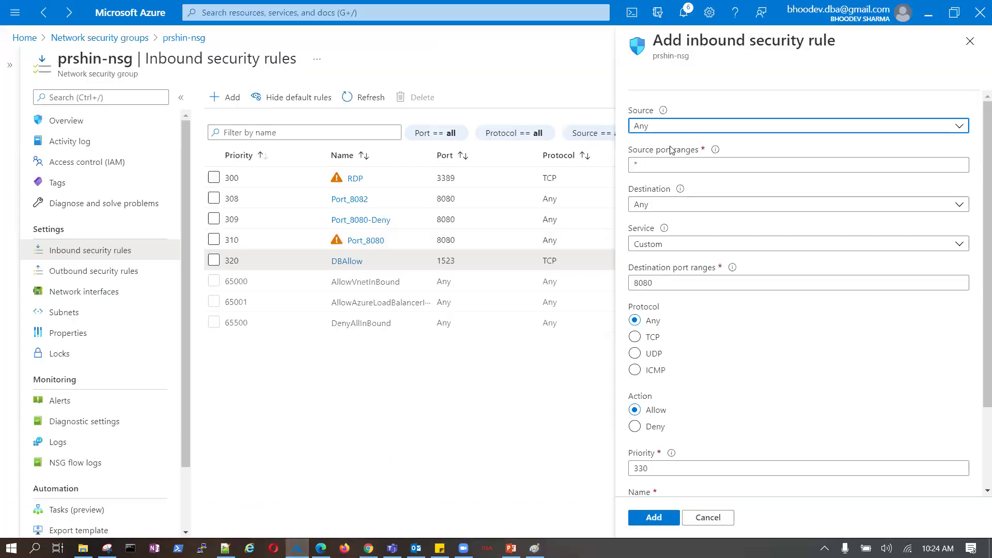
click(959, 127)
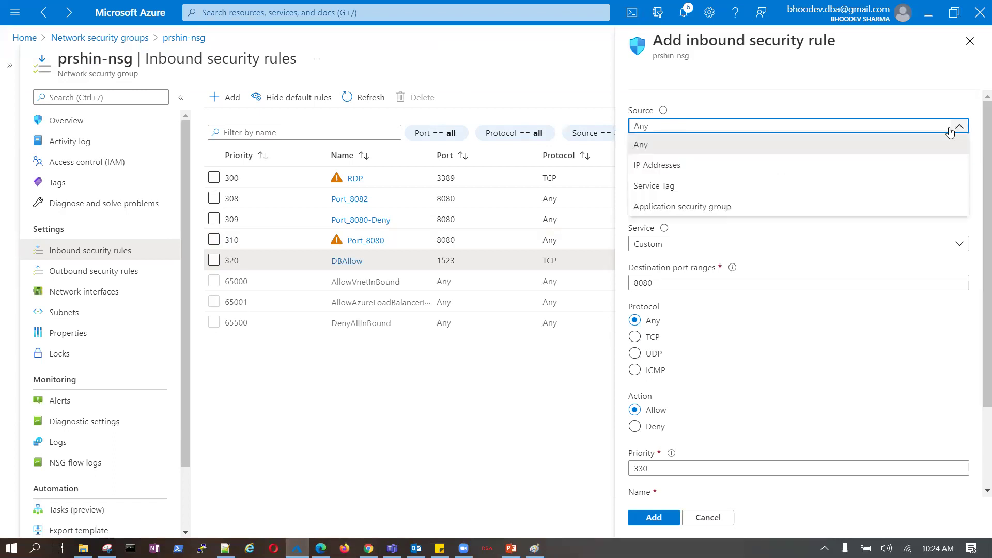
click(652, 164)
click(654, 164)
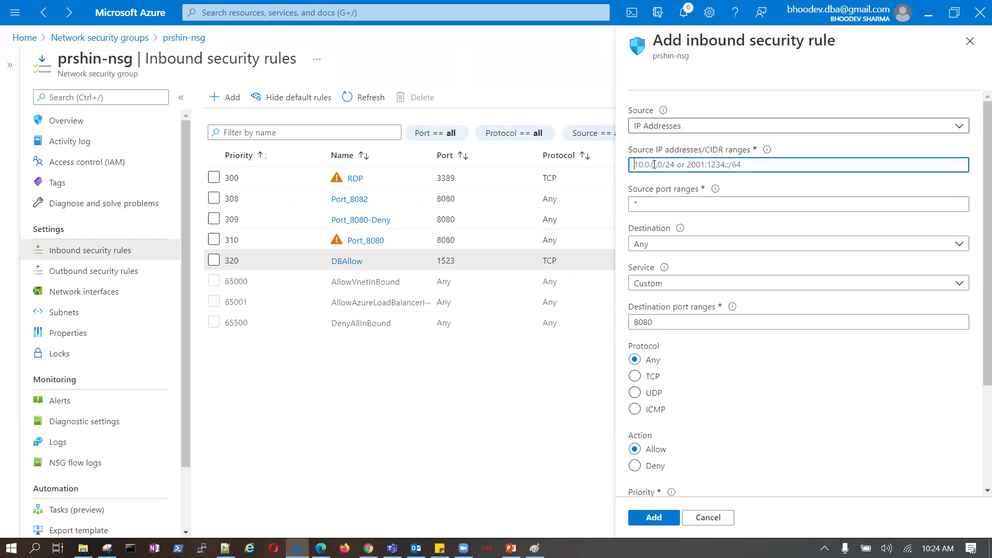
text(10.0.0.10)
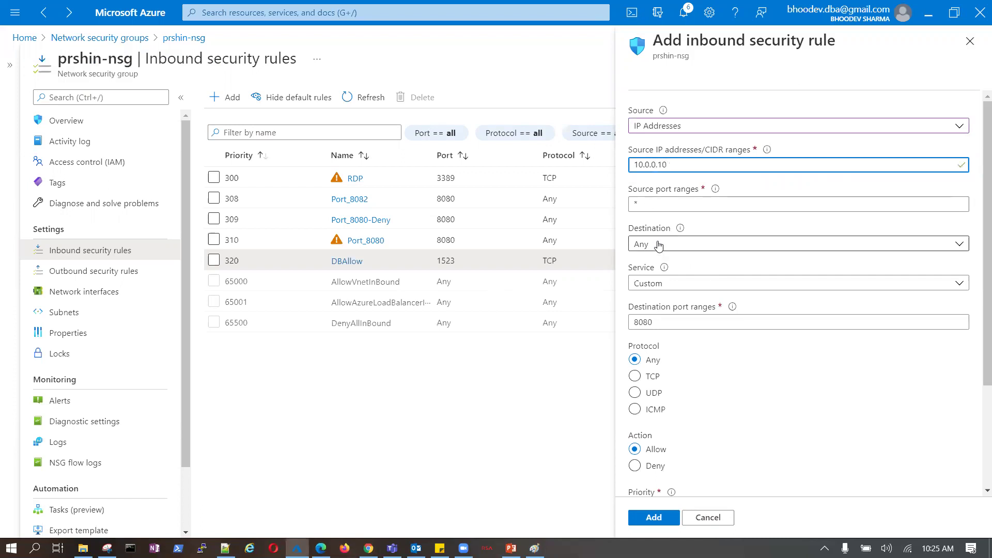
click(959, 245)
click(681, 285)
text(192)
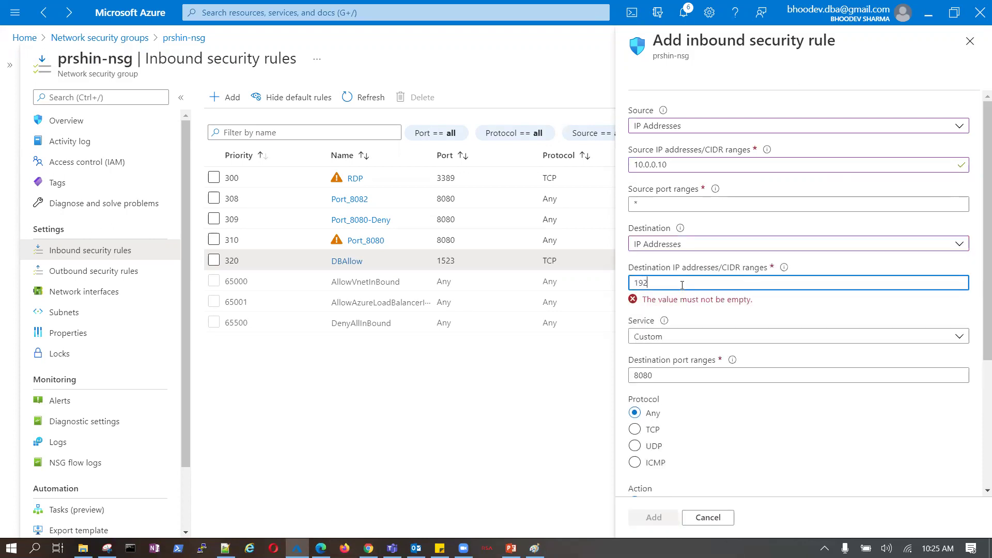
text(.168)
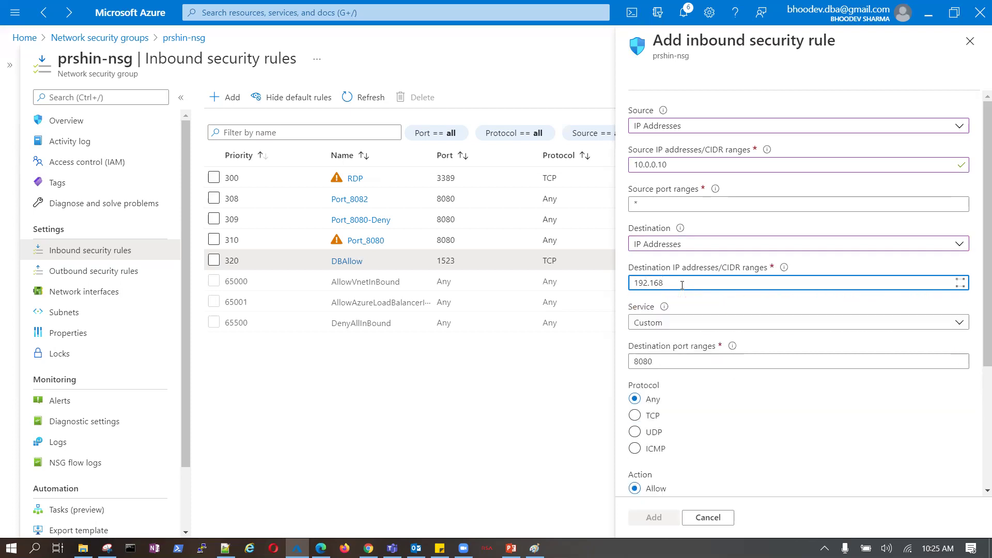
text(.1.20)
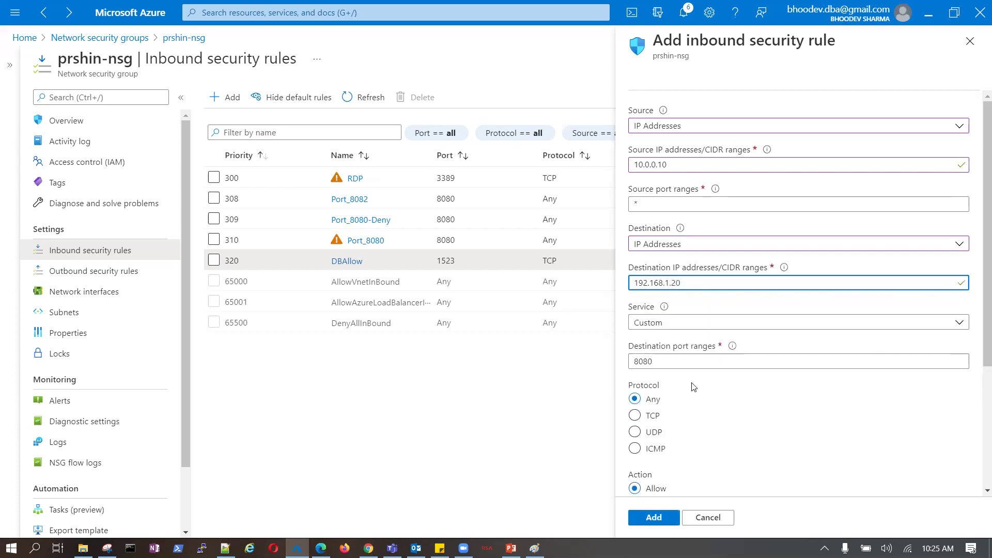
click(535, 548)
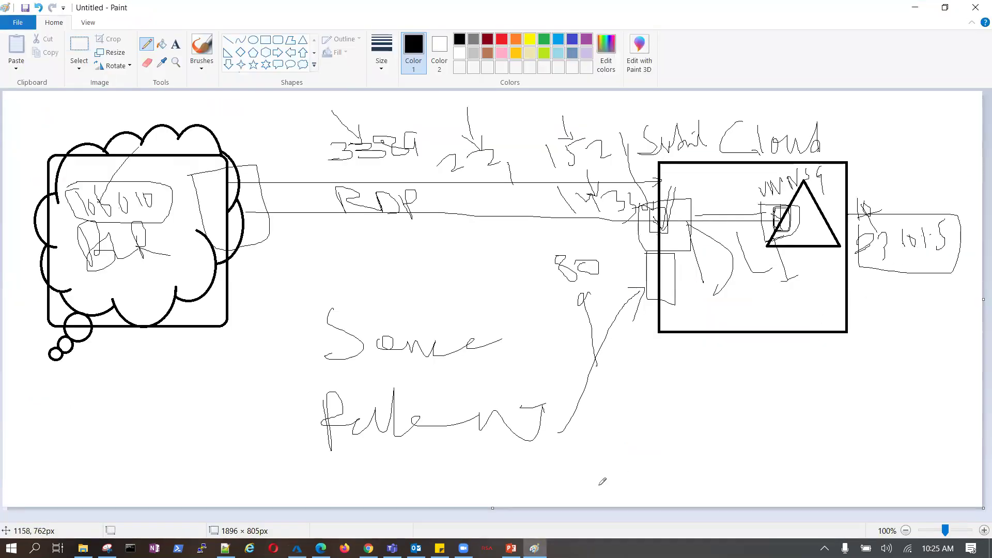
click(296, 548)
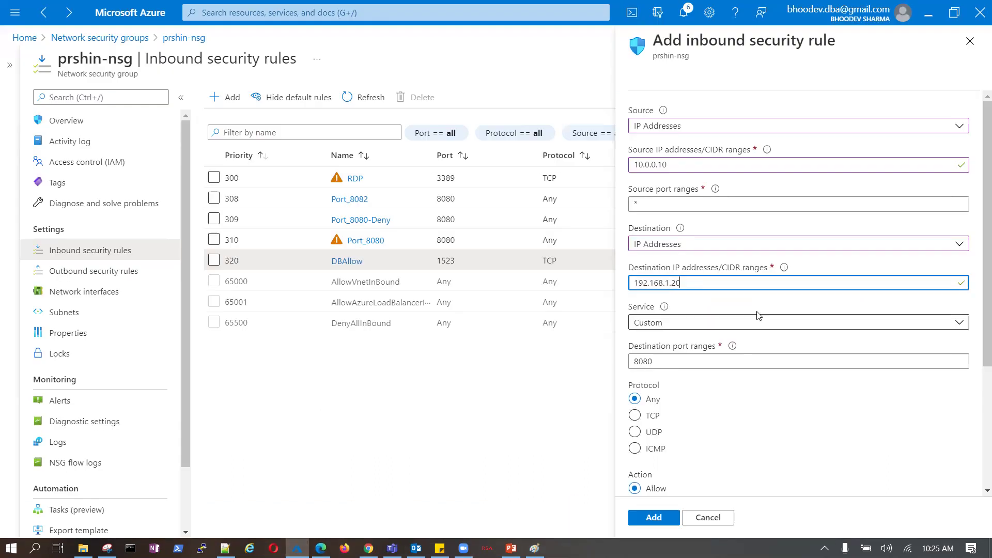
Set the new rule's destination IP to 23.10.1.5 and destination port range to 3389.
drag(704, 281, 591, 286)
text(23)
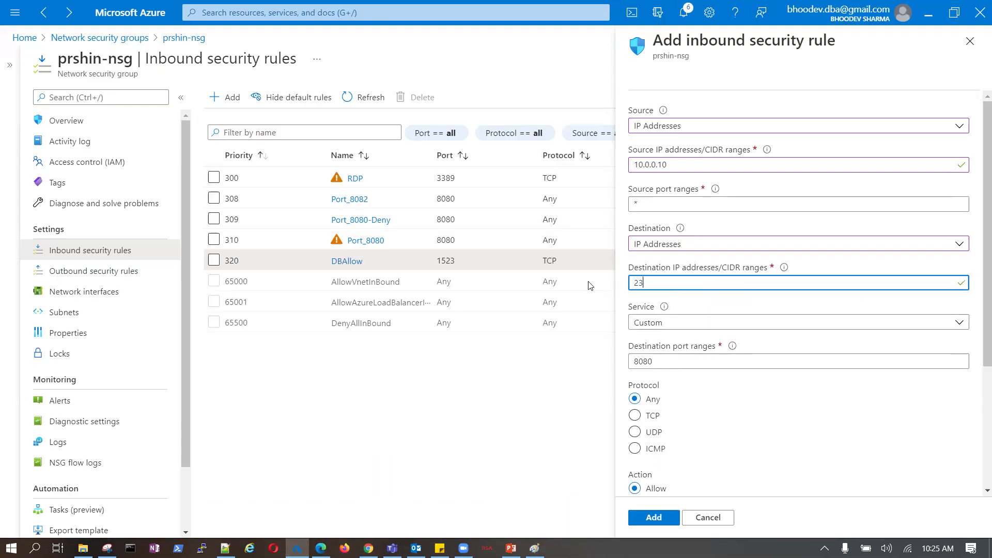
text(.10.1.5)
scroll(727, 408, down, 2)
key(Tab)
key(Tab)
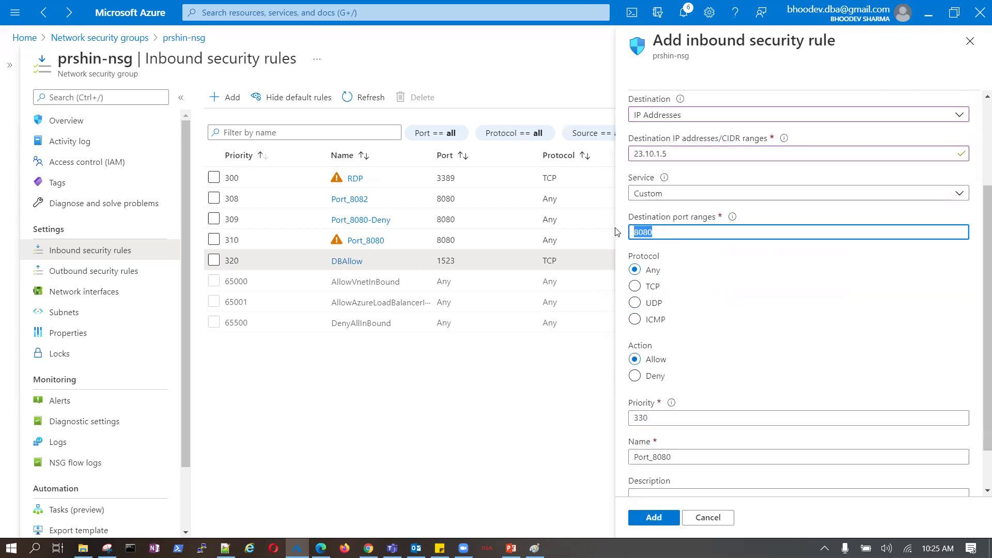
text(3389)
Give the rule priority 250 and name RDP-Bill, then add it.
scroll(814, 338, down, 2)
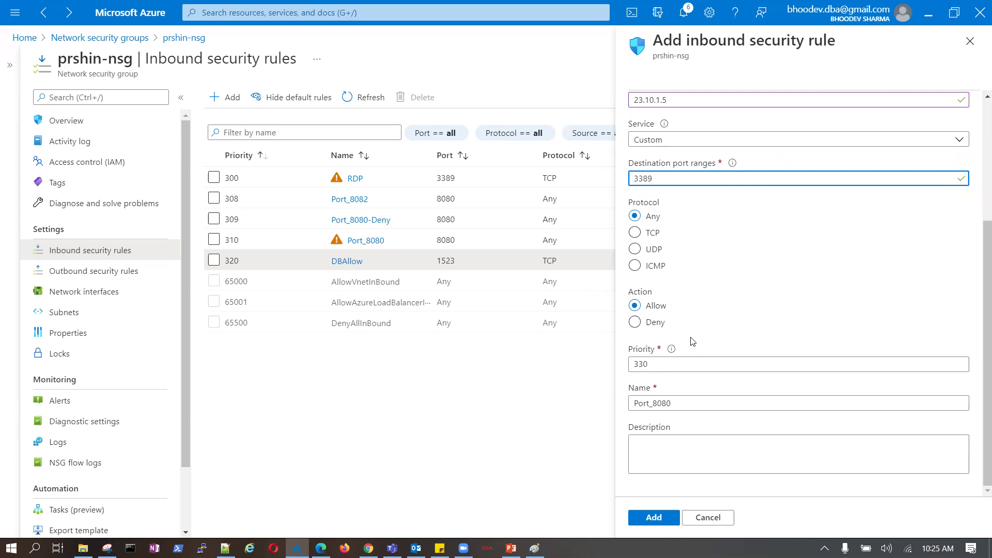
drag(651, 365, 622, 367)
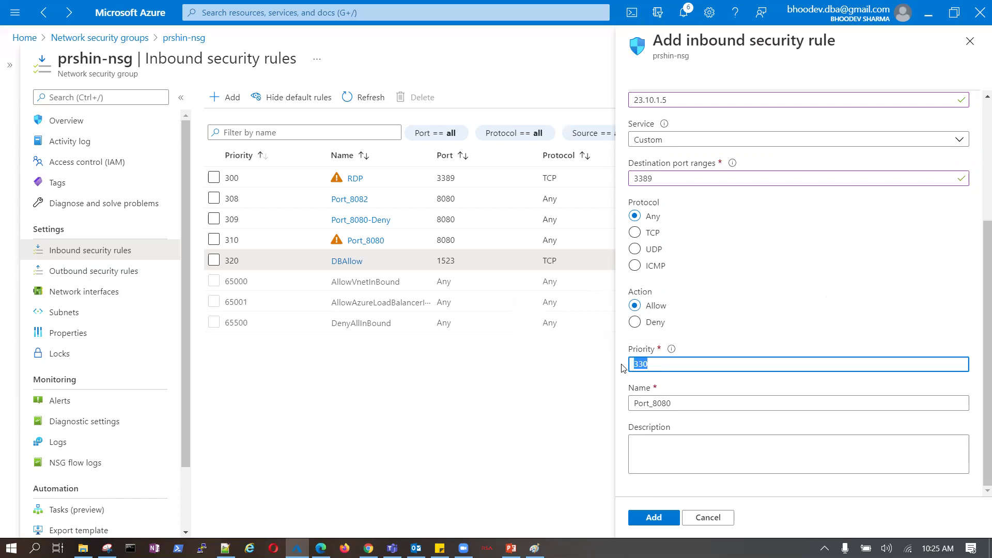
text(250)
click(676, 403)
drag(676, 403, 608, 410)
text(RD)
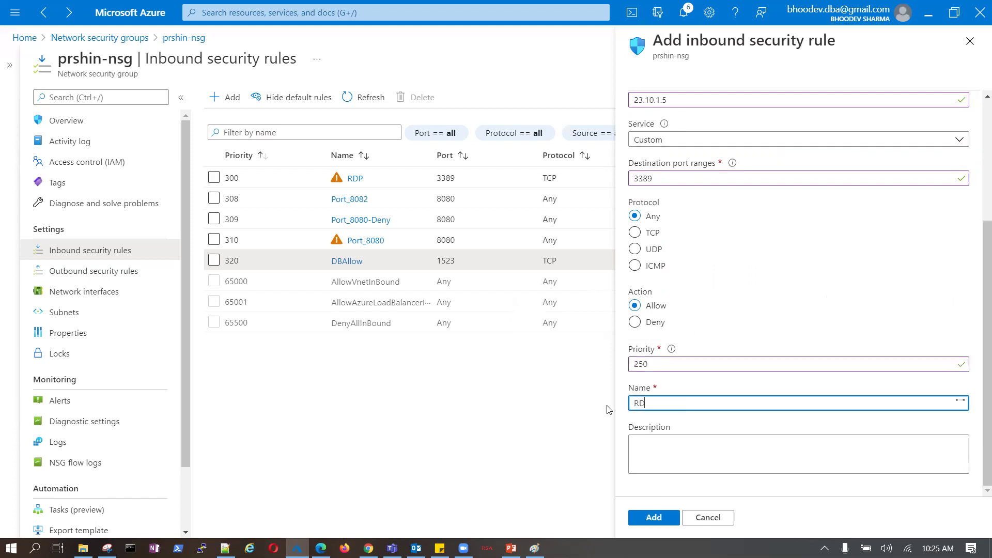
text(P)
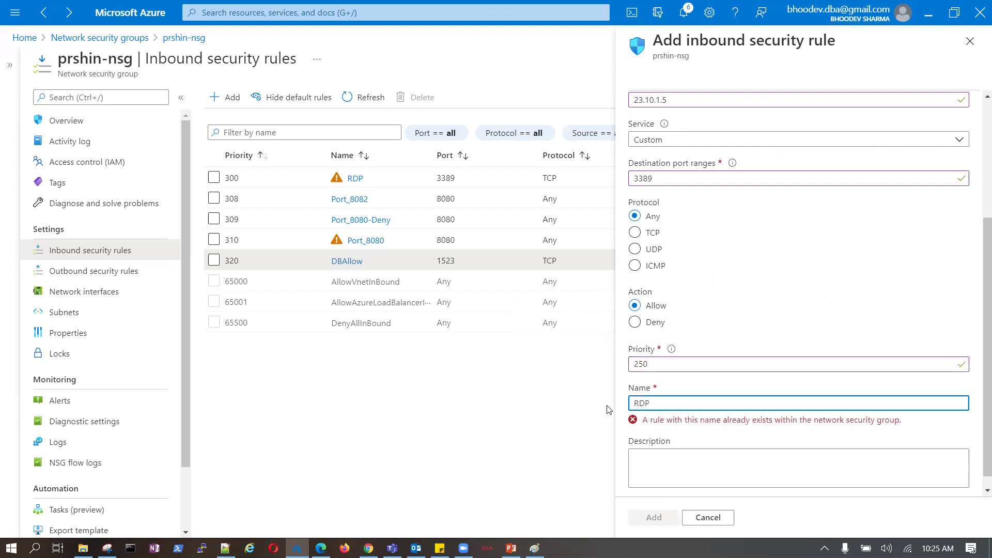
text(-Bill)
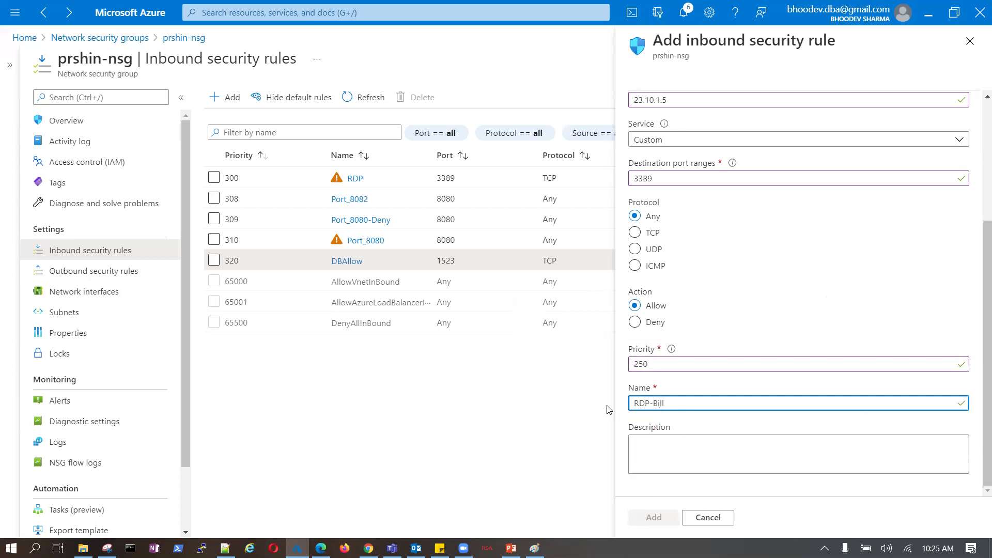
click(655, 517)
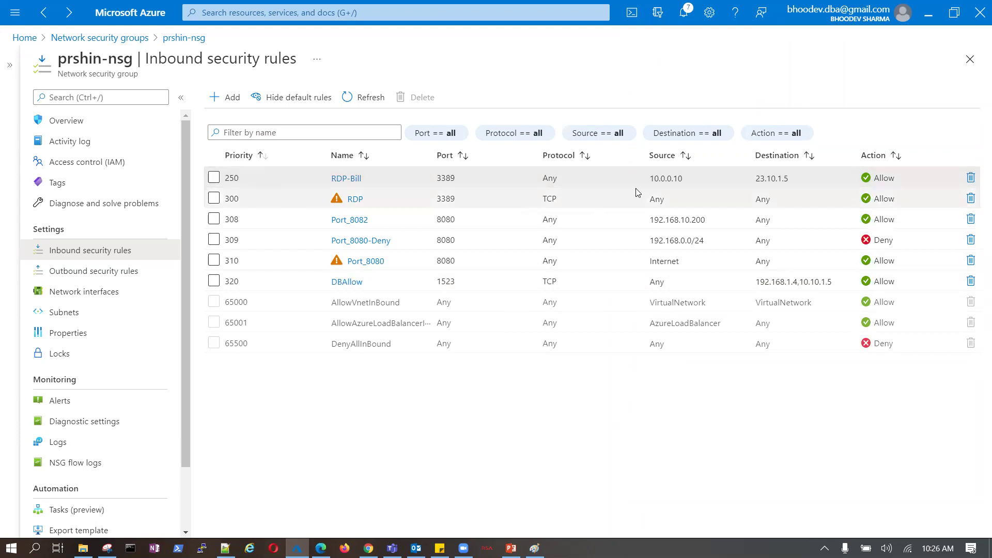
drag(650, 178, 691, 182)
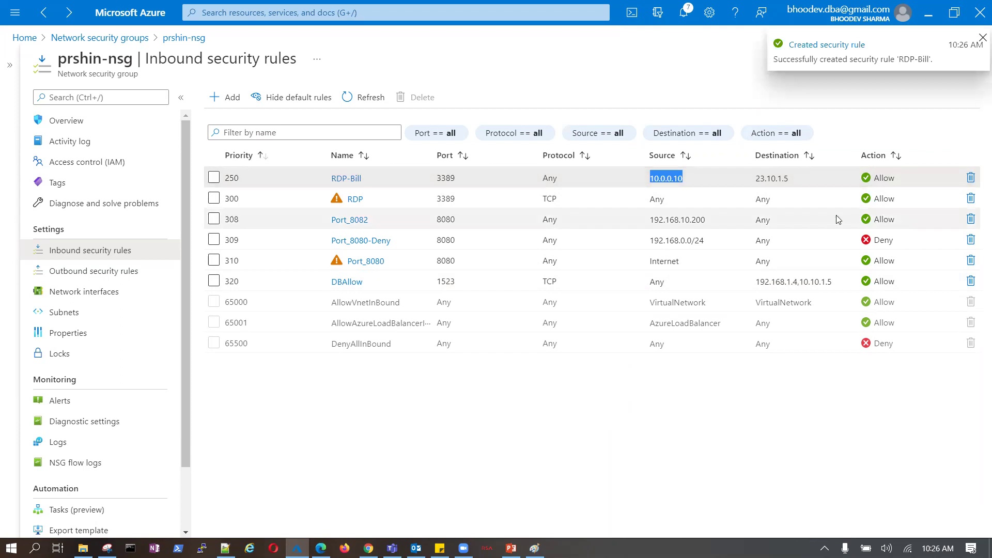
drag(757, 182, 788, 182)
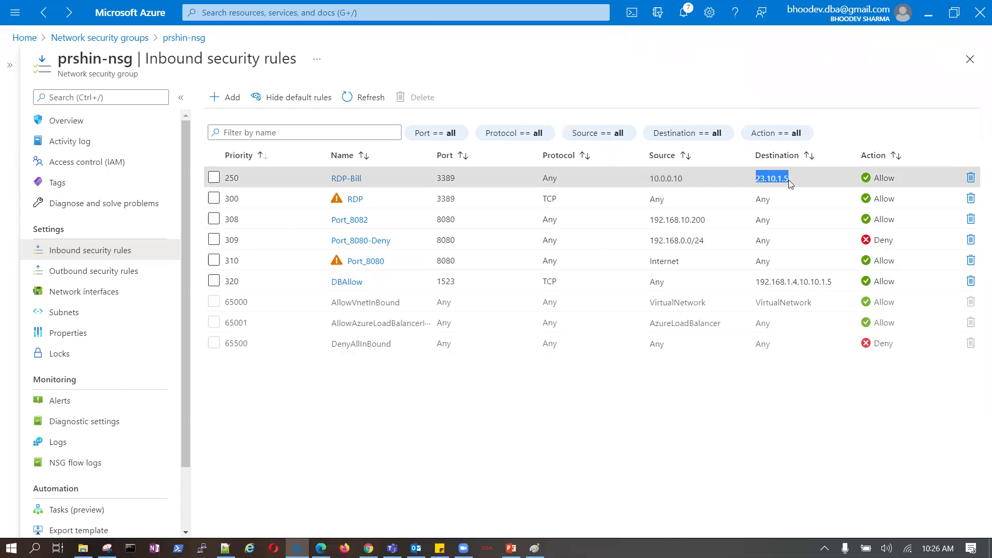
drag(436, 178, 459, 179)
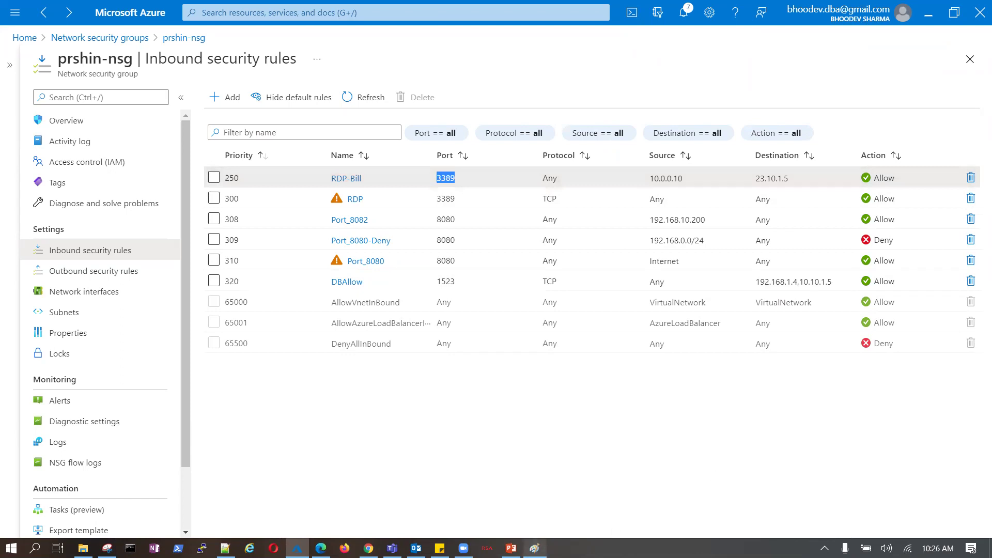
In the Paint network sketch, pencil a small mark inside the right box below the triangle.
click(535, 547)
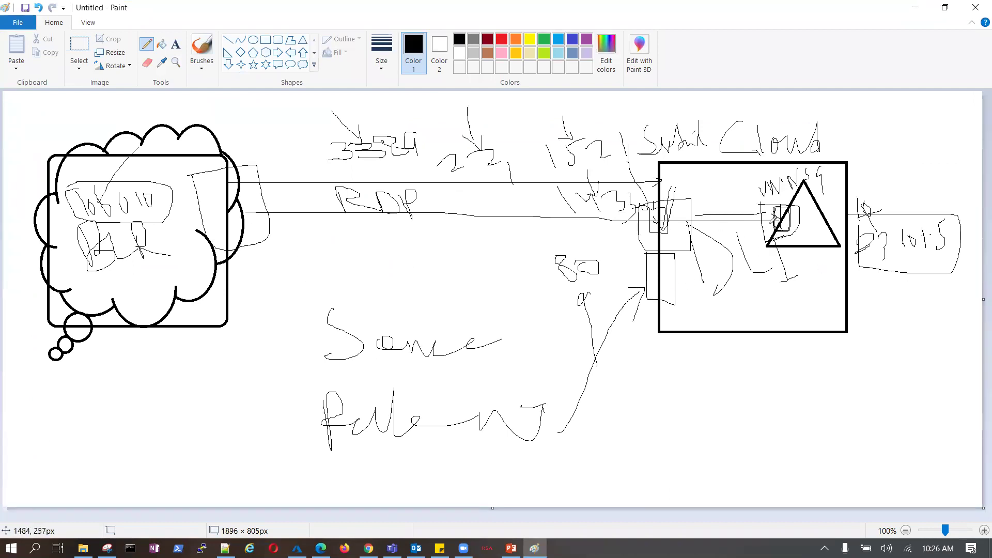
mouse_move(798, 277)
mouse_down()
mouse_move(799, 303)
mouse_move(820, 306)
mouse_up()
Open the RDP-Bill inbound rule, change its Source to Any, and save it.
click(320, 548)
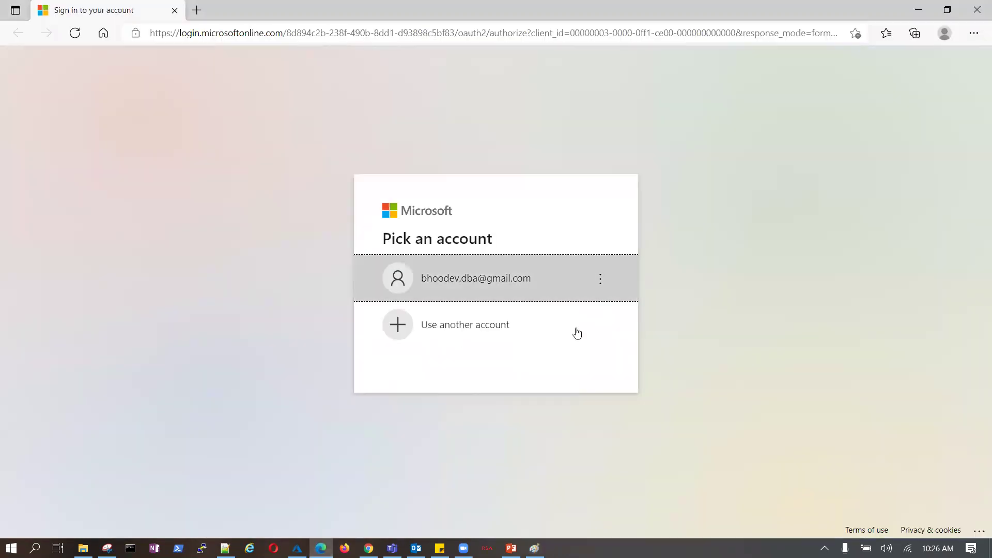
click(297, 547)
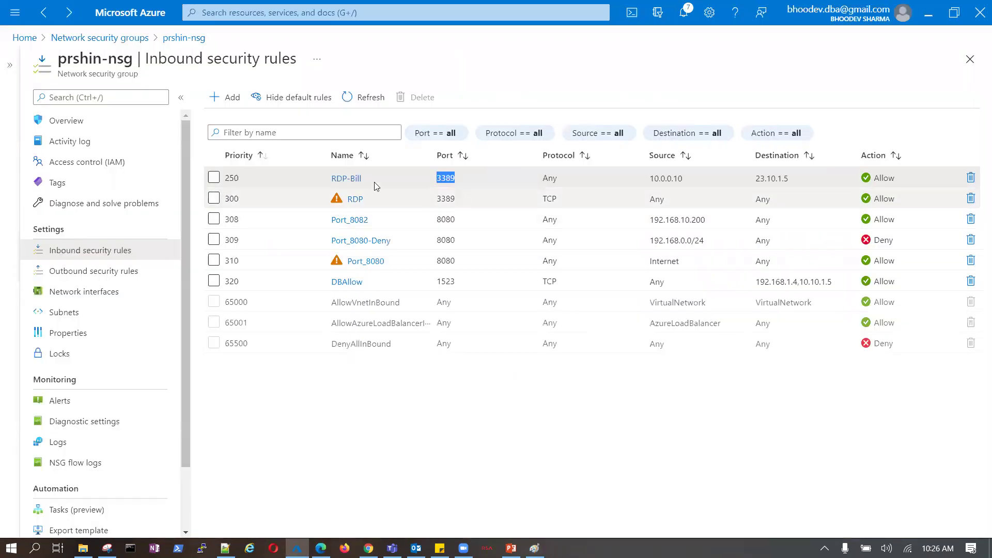
click(356, 179)
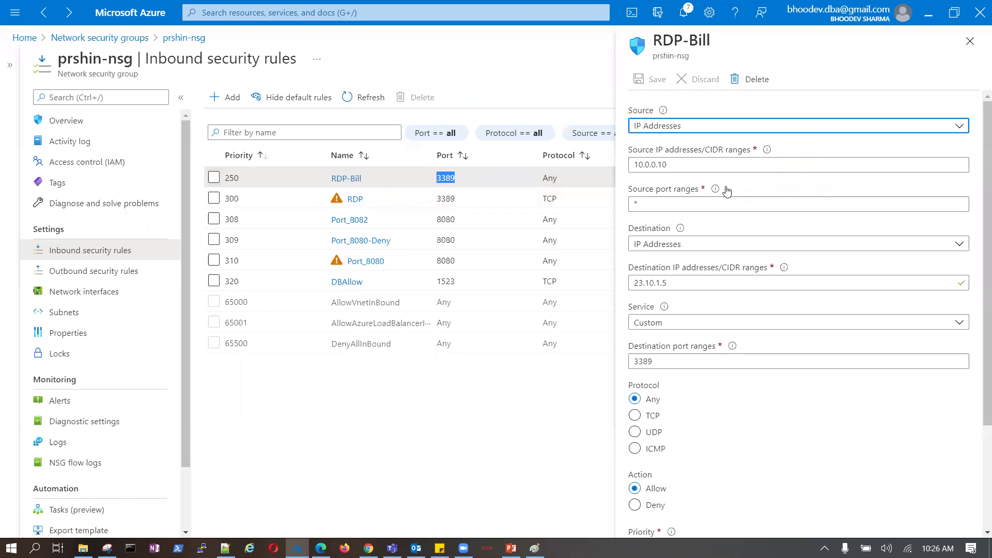
drag(672, 164, 630, 162)
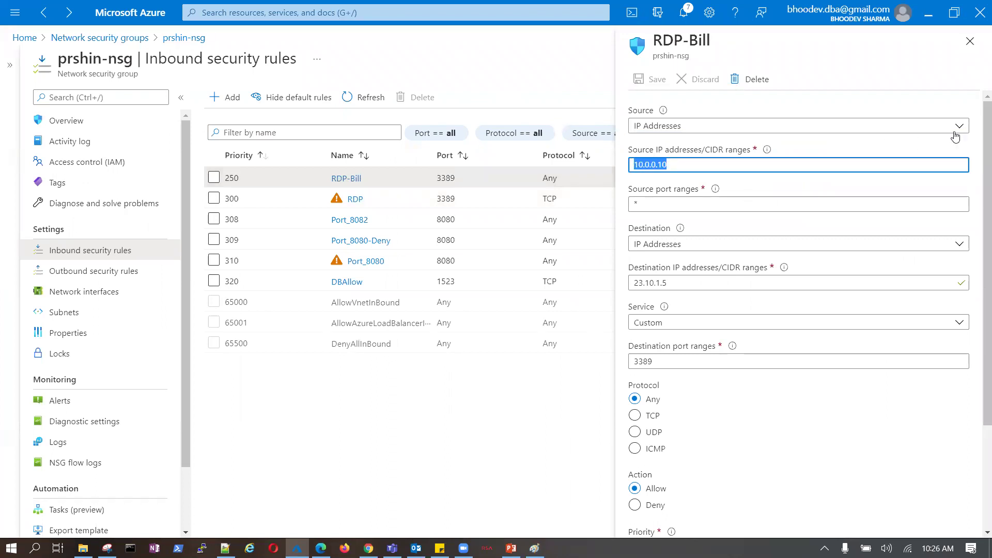
click(933, 129)
click(643, 144)
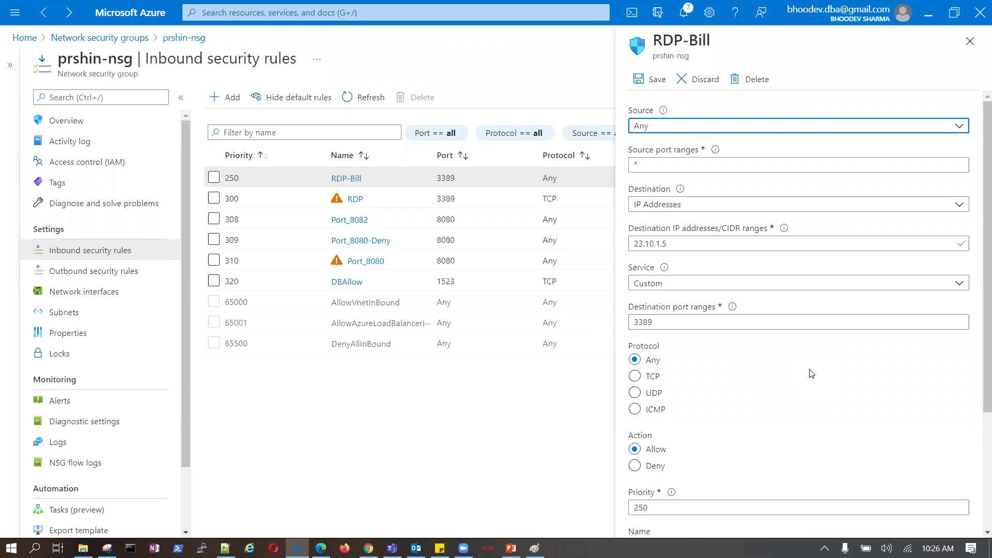
scroll(809, 371, down, 3)
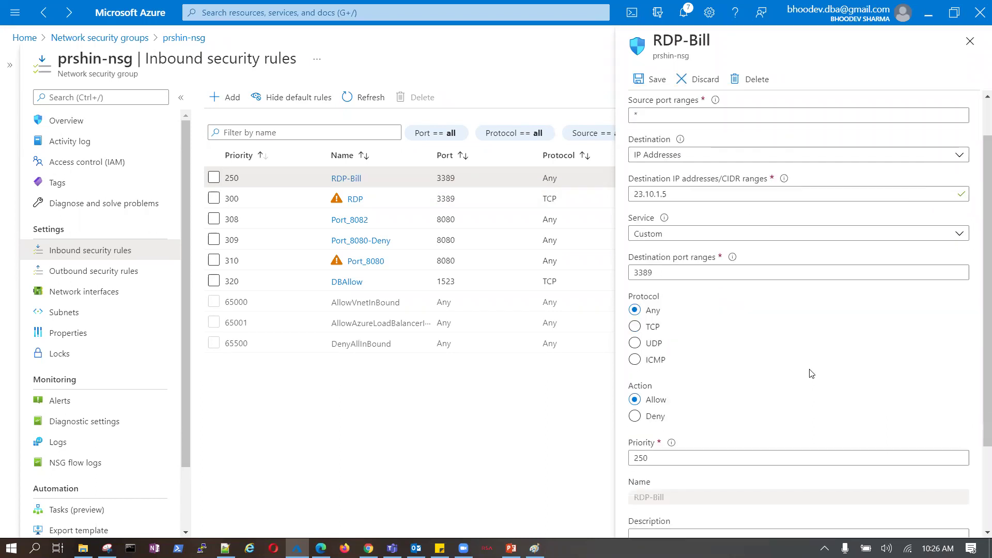
scroll(808, 370, up, 3)
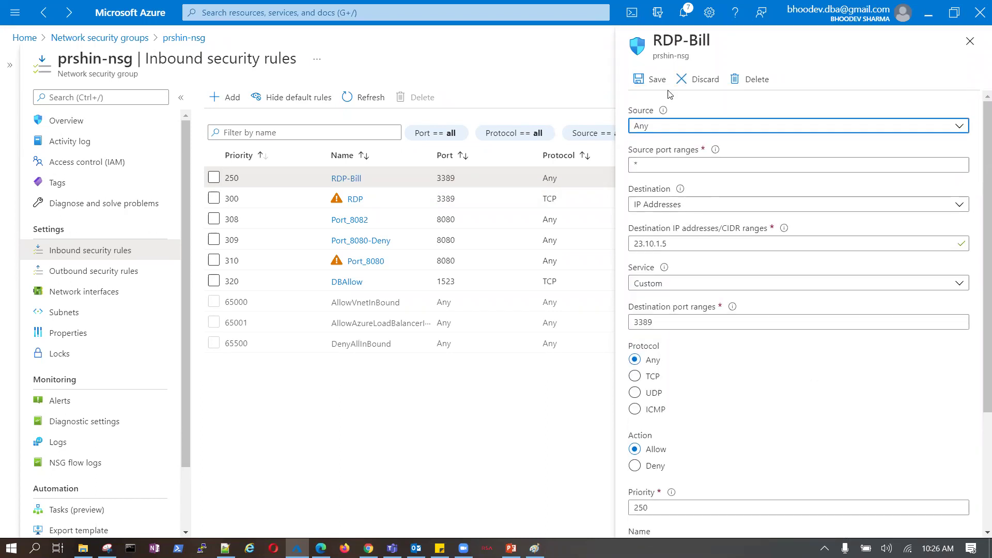
click(655, 80)
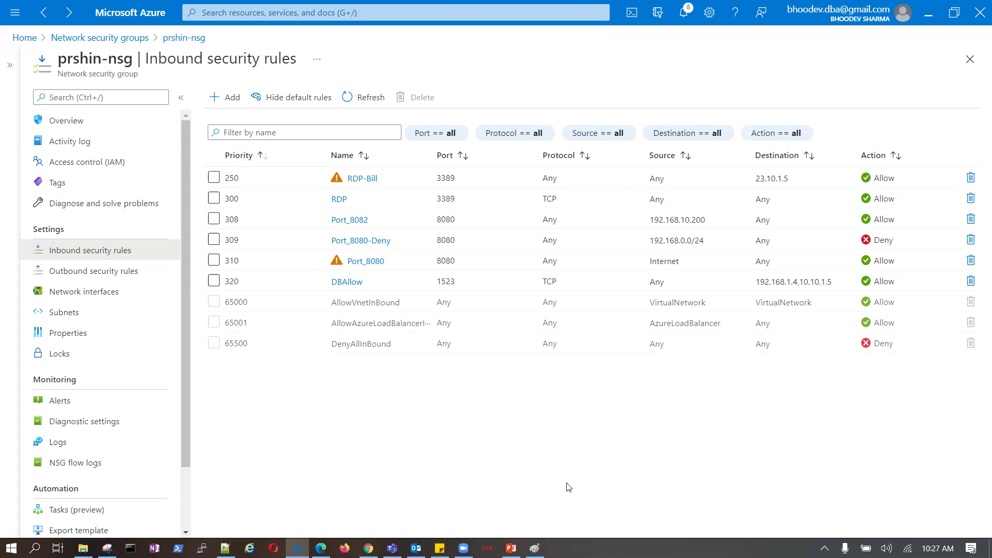
Start a new inbound rule with source type IP Addresses and source 10.1.1.2.
click(231, 99)
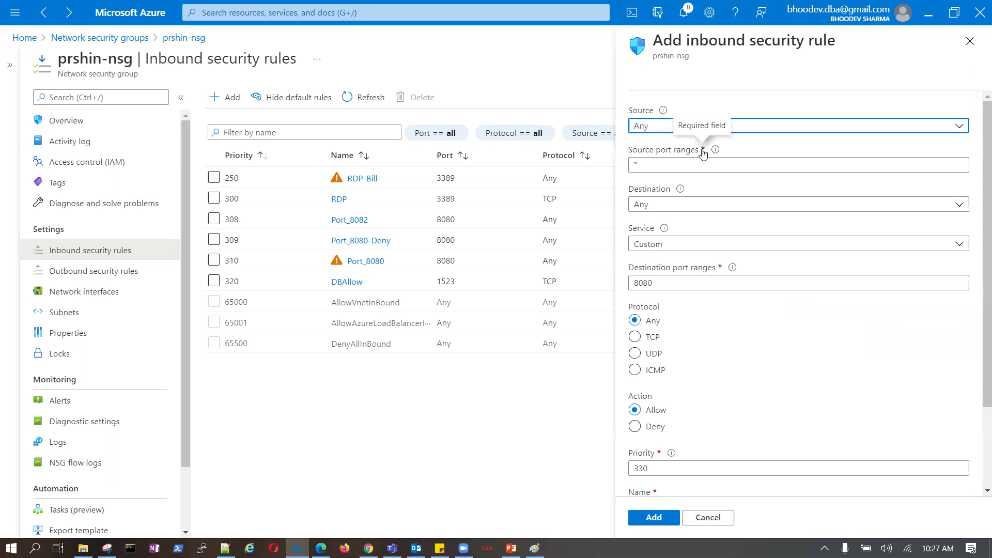
click(959, 126)
click(695, 164)
click(700, 166)
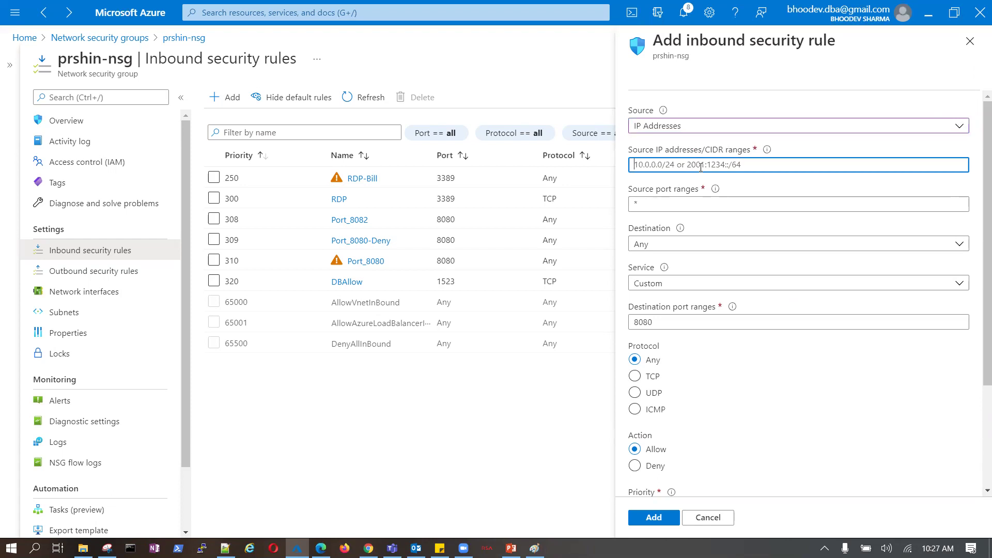
text(10.1)
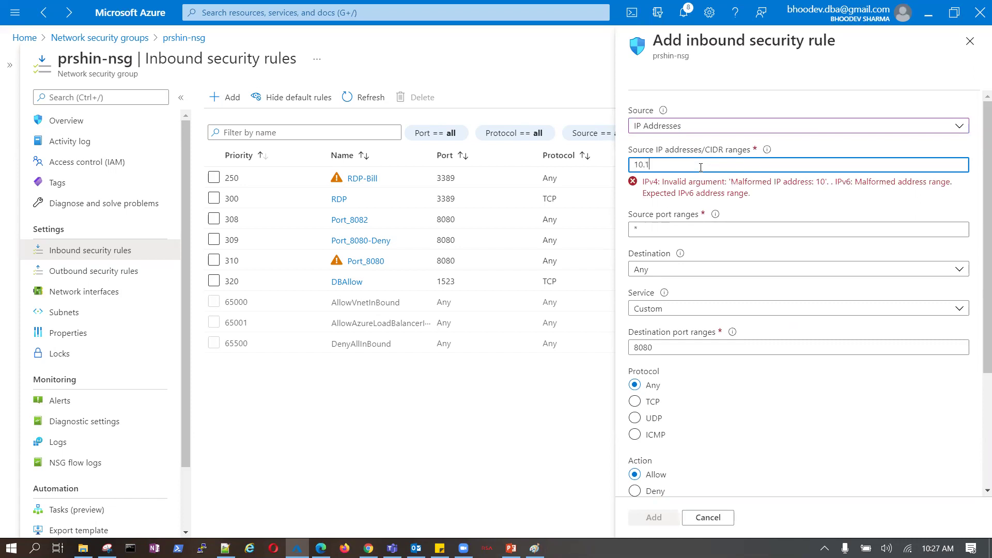
text(.1.)
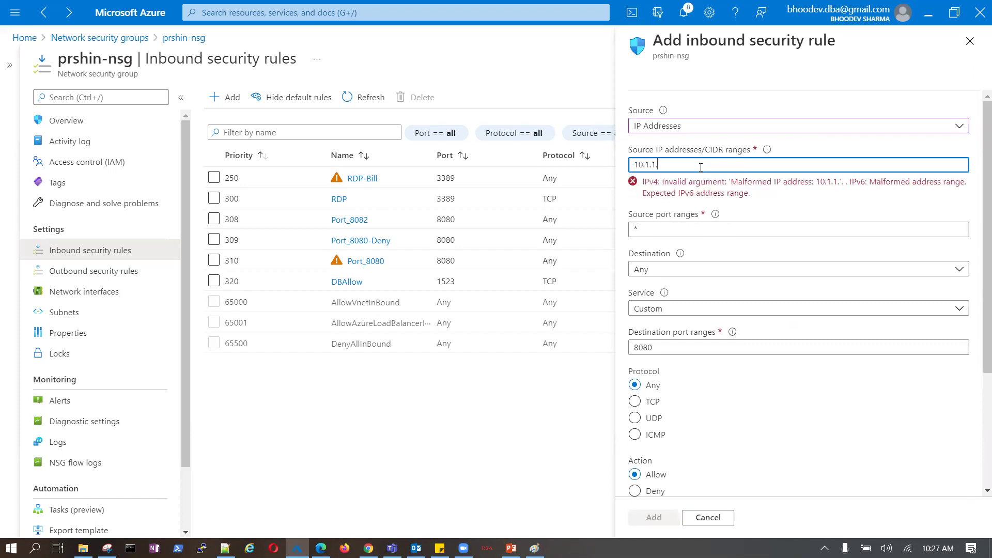
text(2)
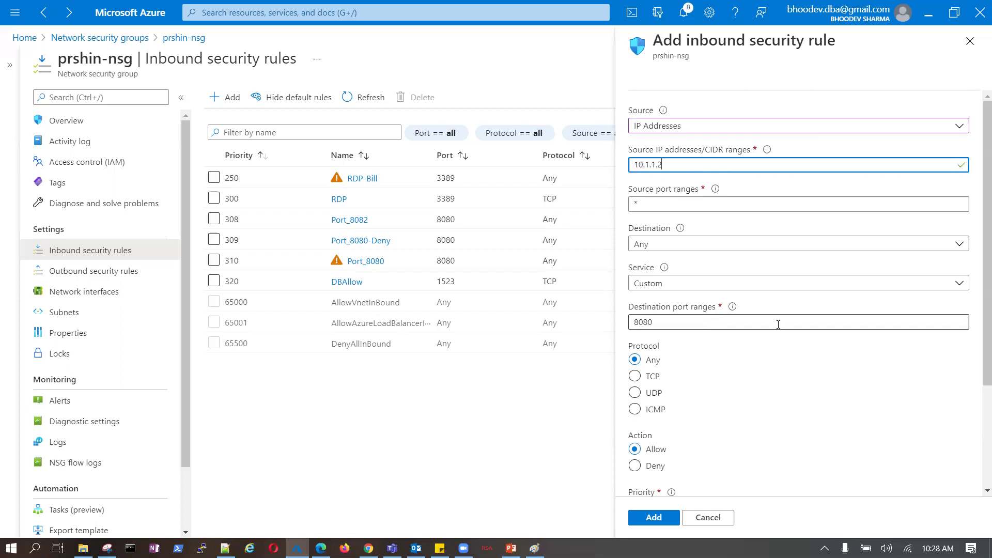
Change the destination port range from 8080 to 3389.
scroll(868, 333, down, 1)
scroll(762, 330, down, 1)
click(646, 257)
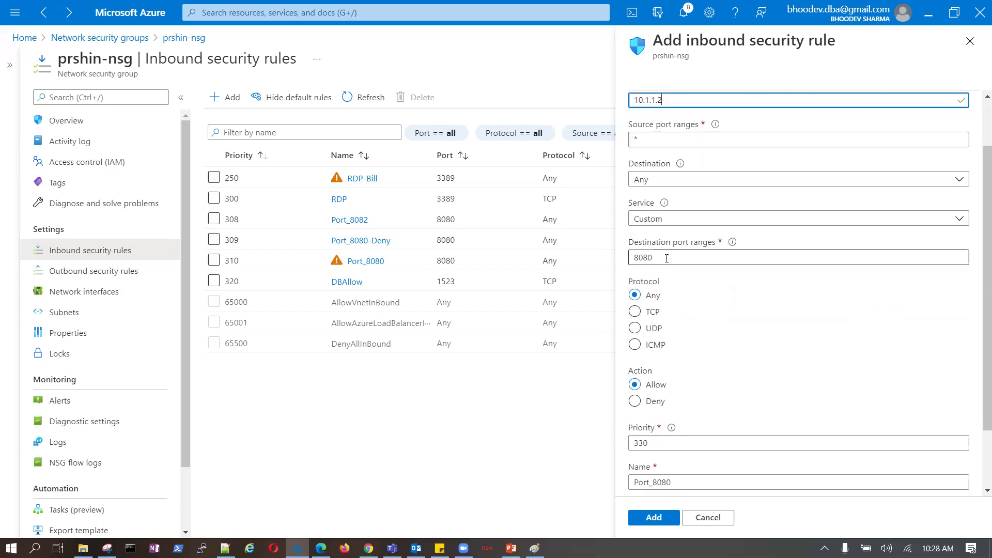
drag(652, 258, 630, 258)
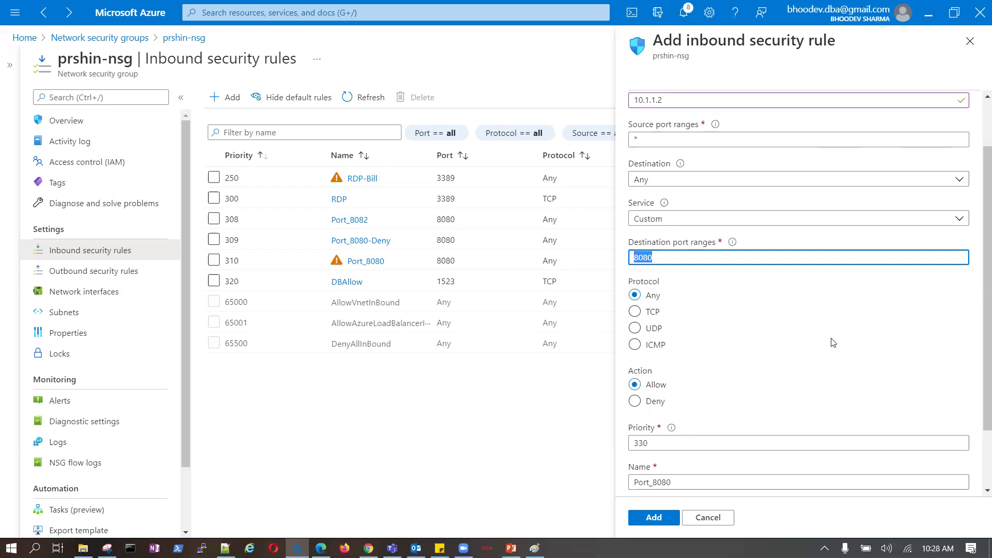
text(3389)
Set the rule's action to Deny and change its priority from 330 to 240.
click(640, 402)
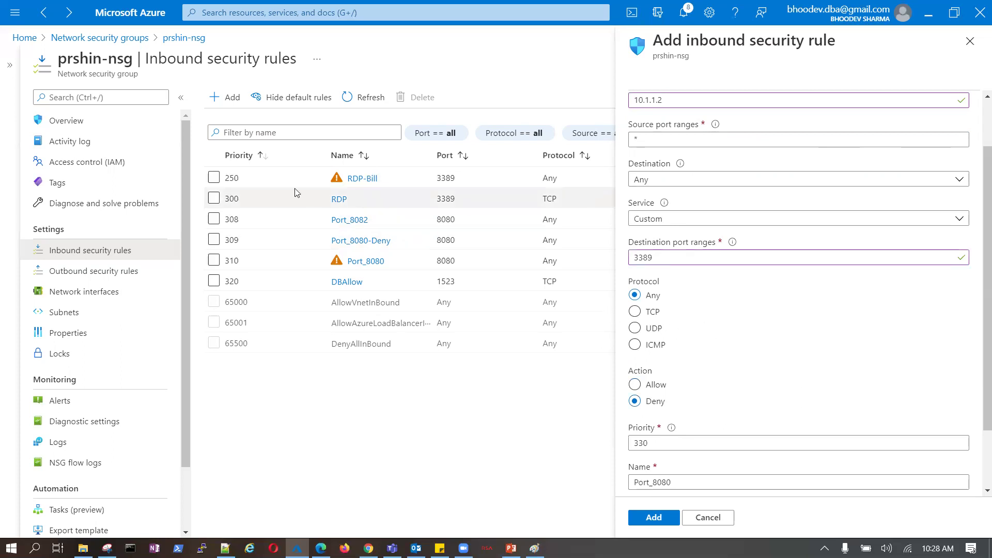
scroll(749, 429, down, 1)
click(623, 383)
double_click(624, 383)
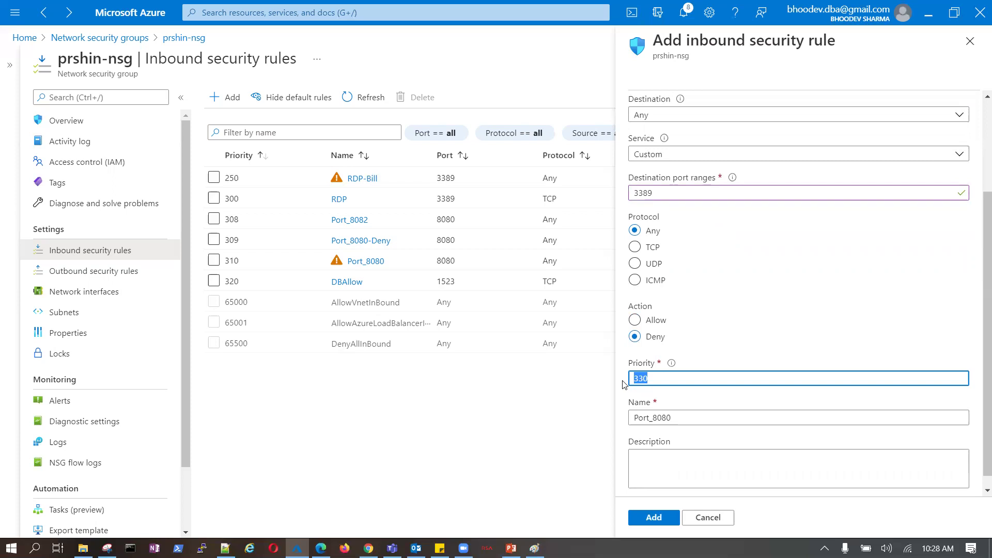
text(240)
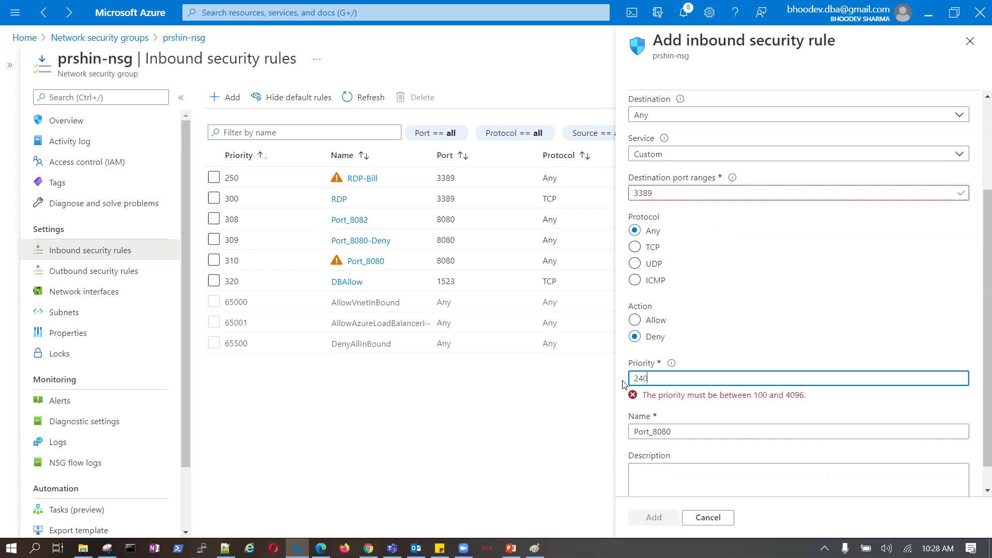
Name the rule 'Deny-' followed by the user's name and add it.
key(Tab)
text(Deny-Bhoodev)
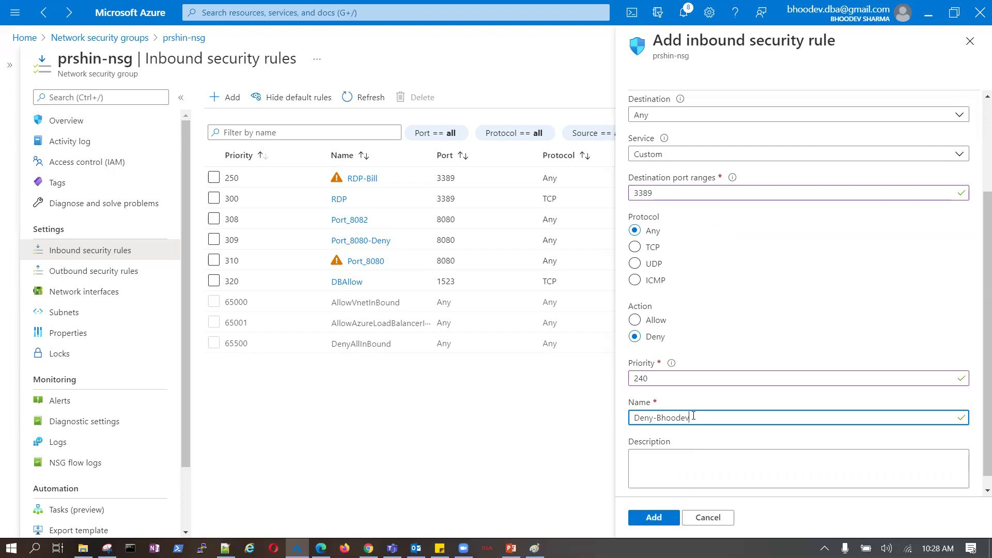
drag(696, 417, 628, 420)
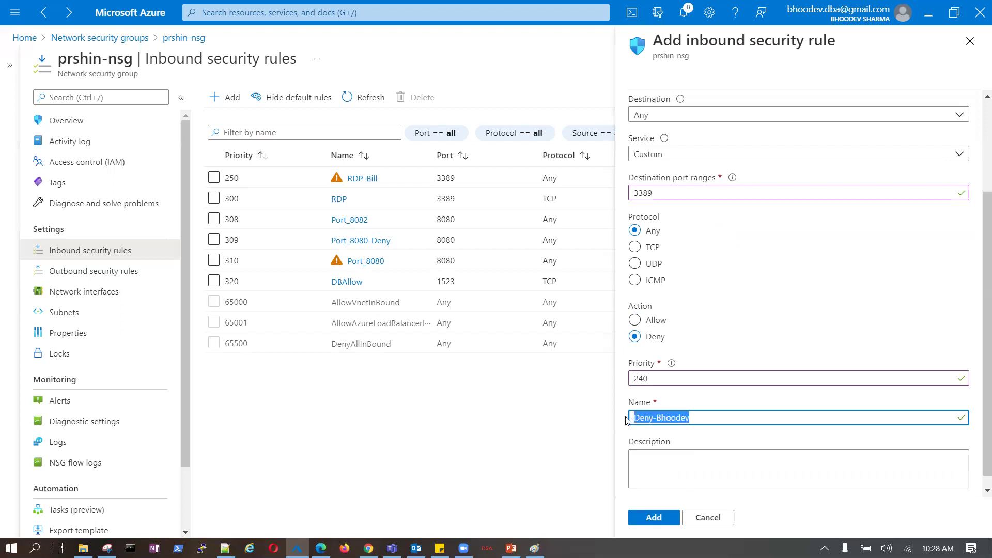
click(657, 417)
drag(657, 417, 691, 419)
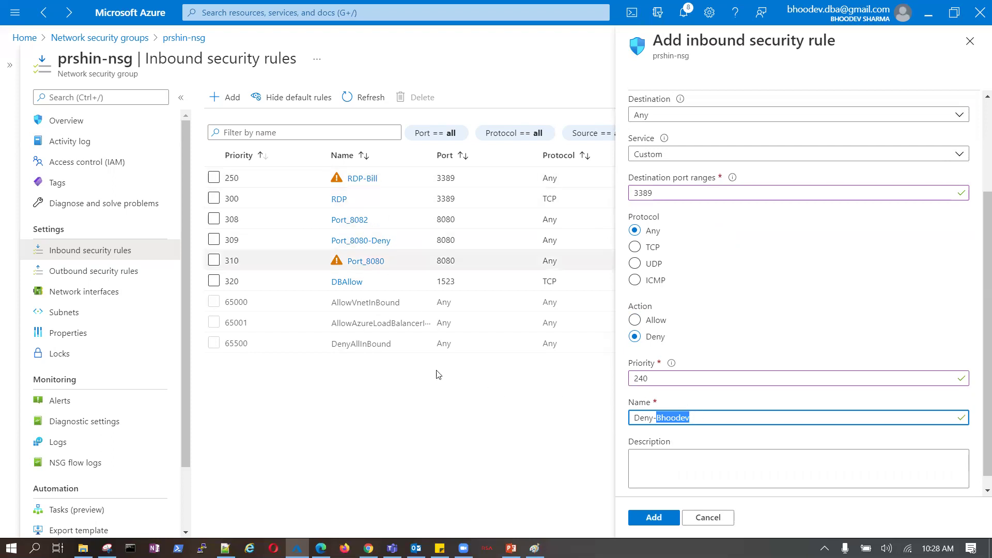
scroll(786, 301, up, 3)
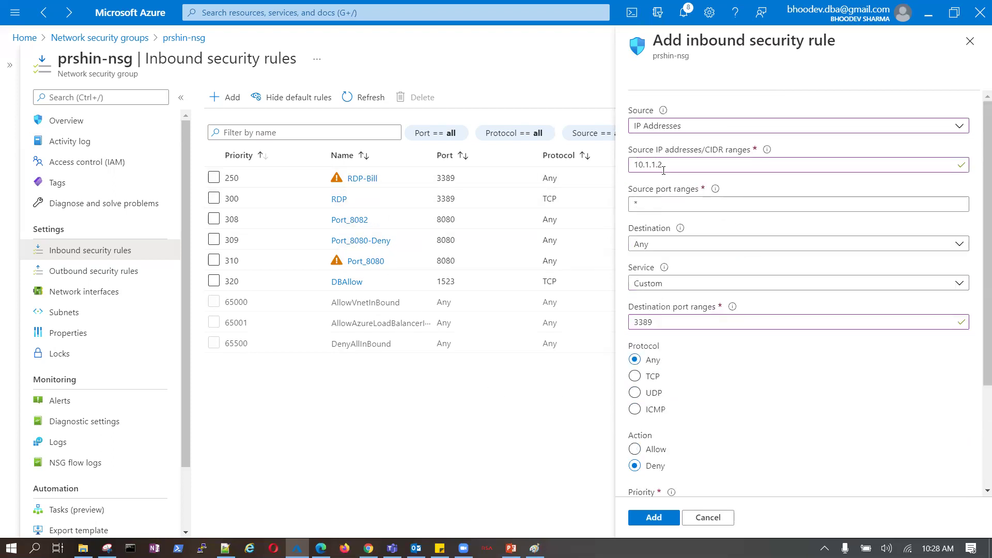
scroll(775, 449, down, 3)
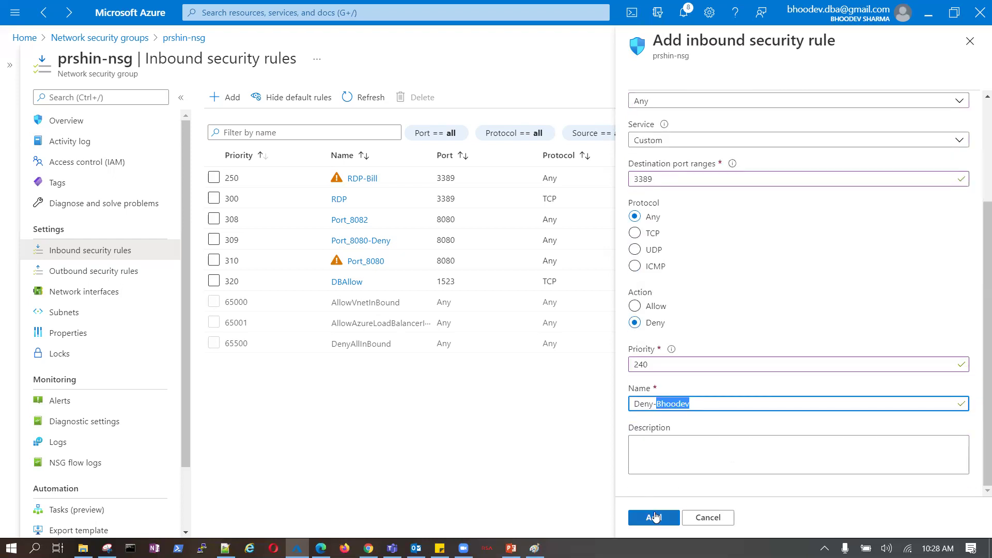
click(652, 517)
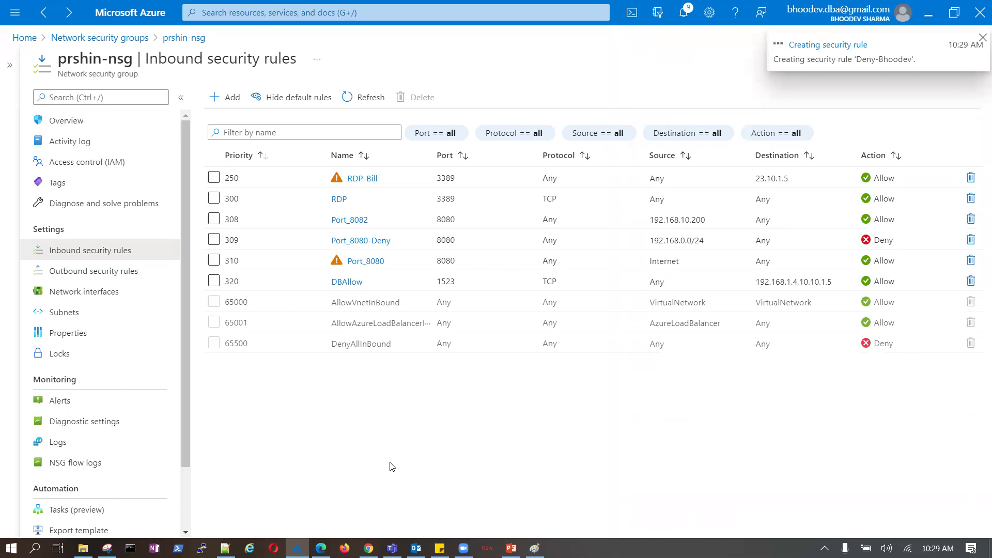
Refresh the prshin-nsg inbound security rules list to show the new 240 deny rule.
click(371, 99)
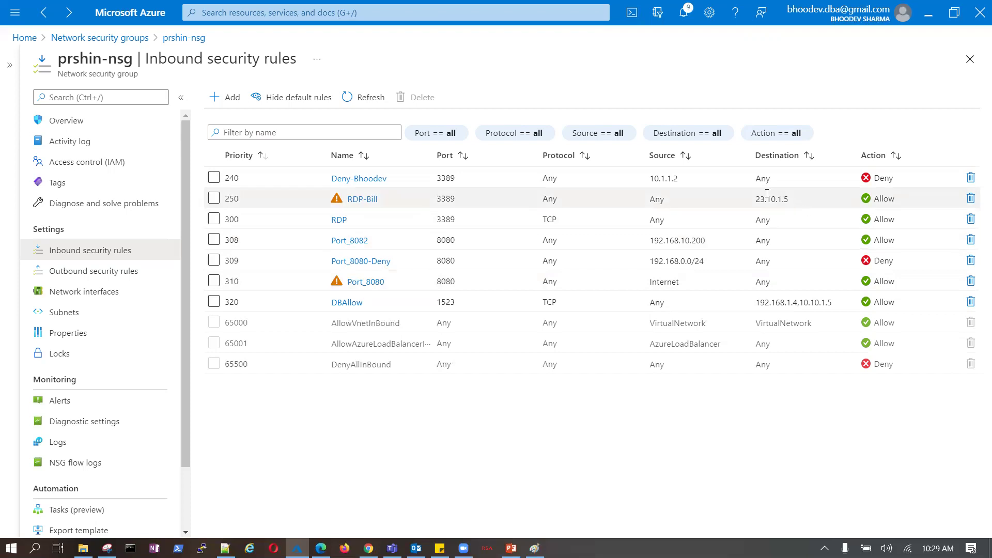
drag(765, 180, 331, 180)
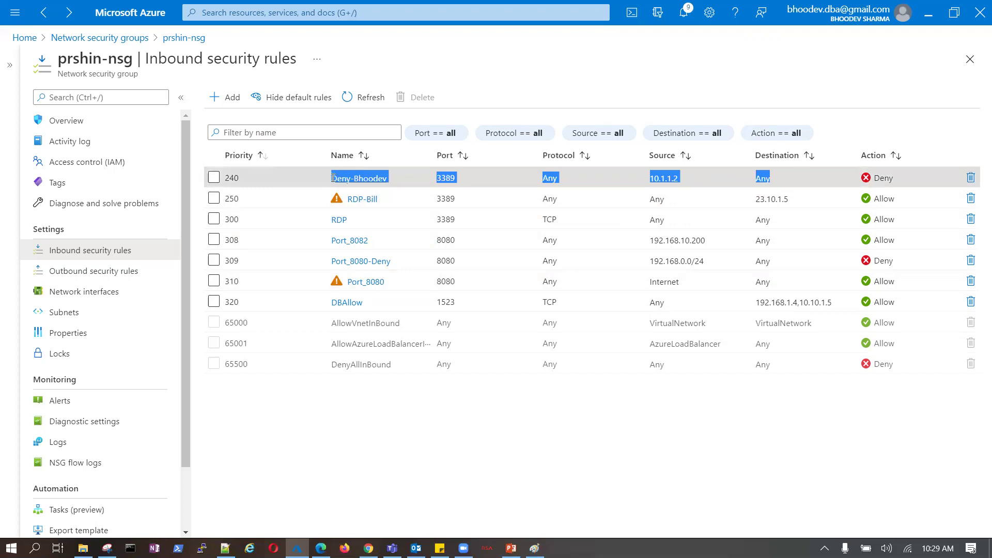
click(420, 458)
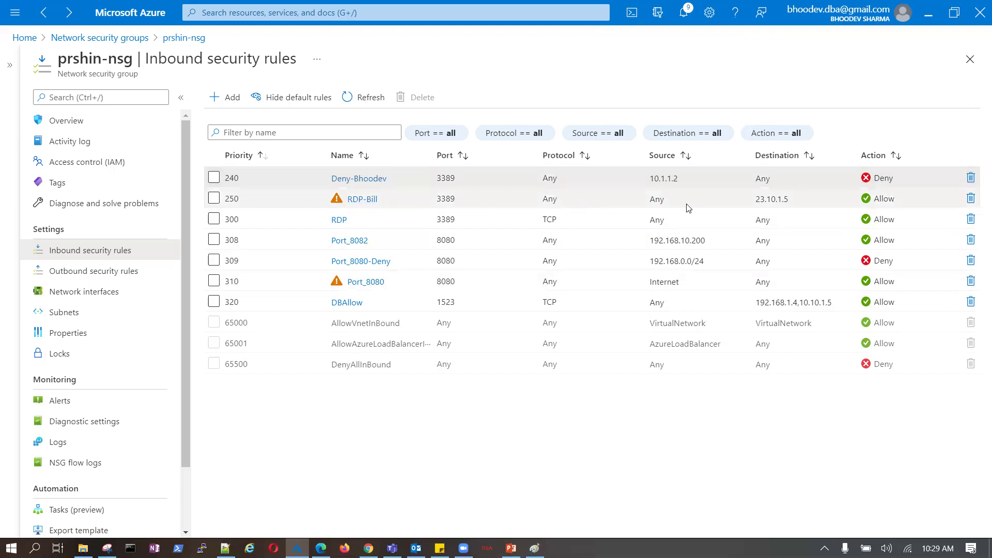
click(650, 205)
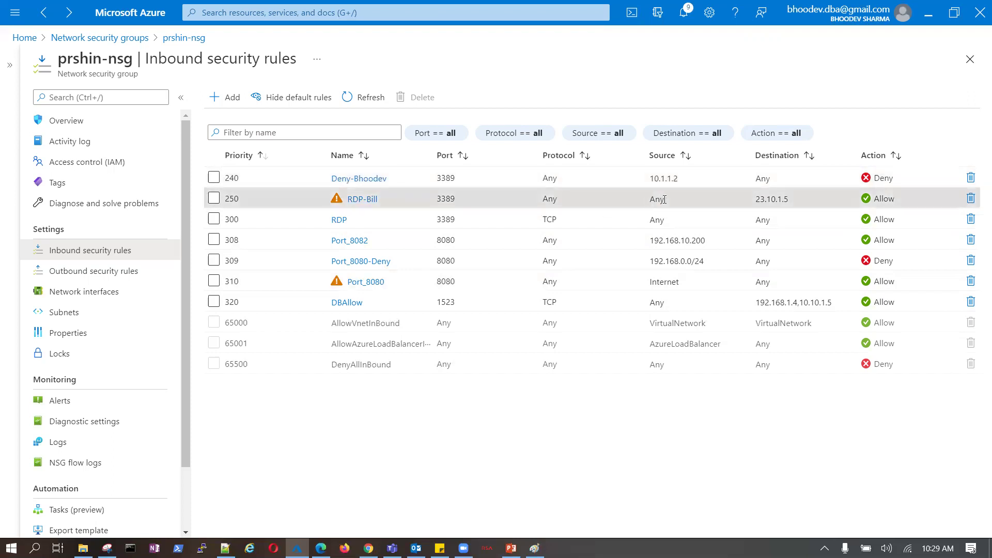
drag(649, 200, 670, 203)
drag(651, 179, 680, 180)
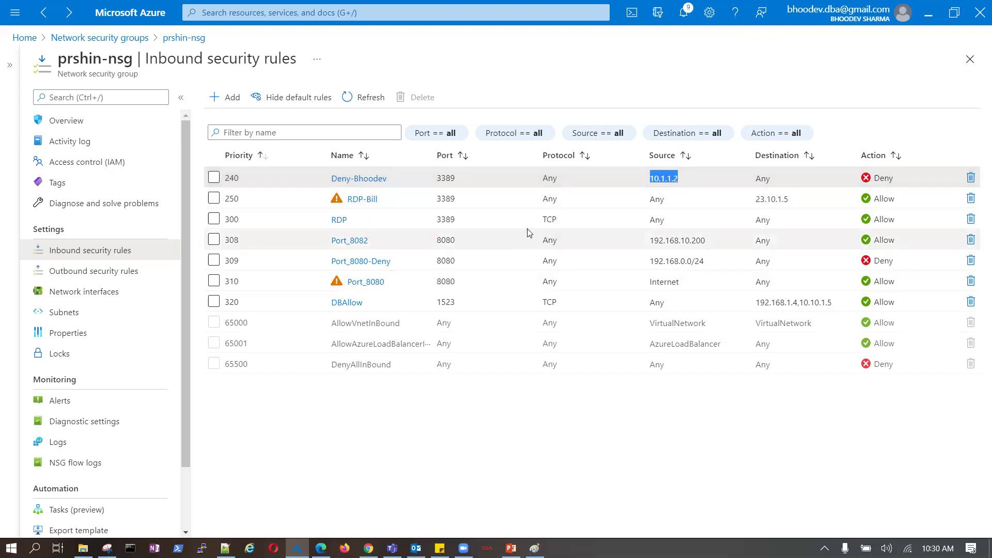
click(654, 199)
drag(650, 198, 663, 199)
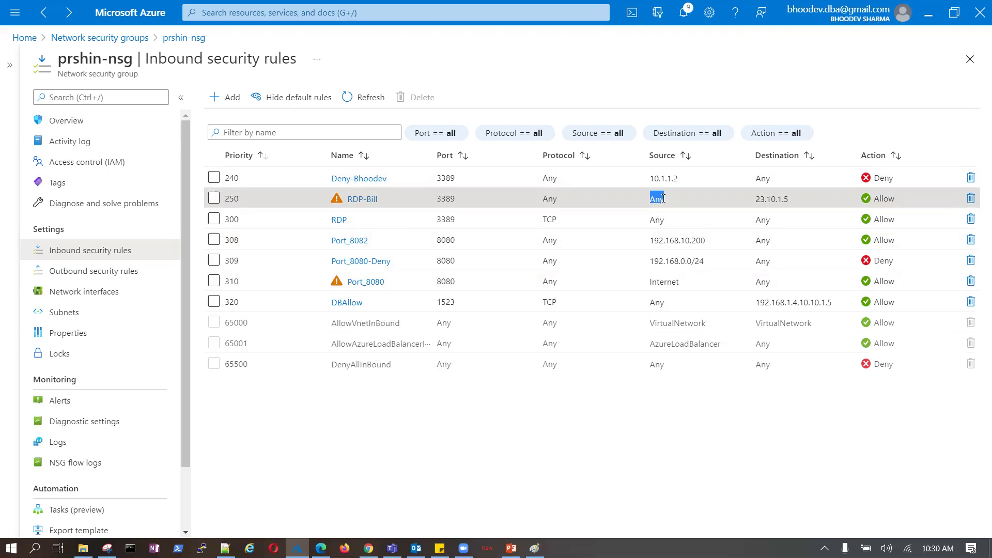
click(662, 198)
double_click(663, 199)
drag(439, 201, 452, 200)
drag(650, 201, 678, 178)
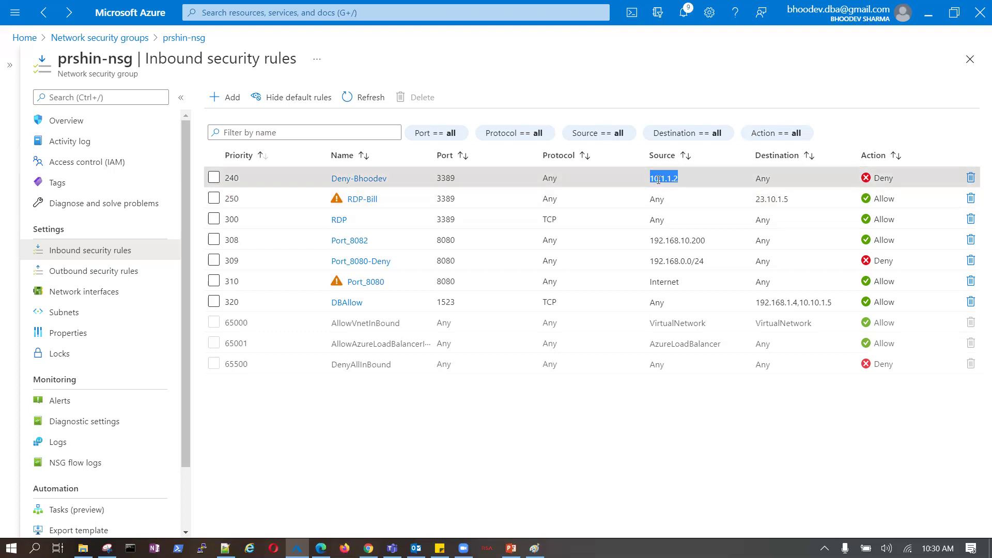
click(652, 201)
drag(650, 201, 680, 179)
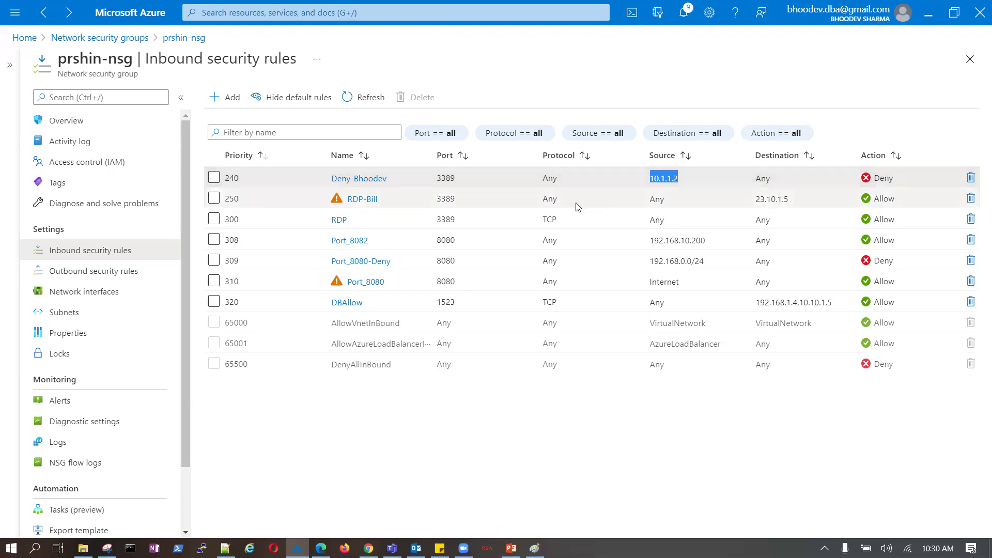
Change the 10.1.1.2 deny rule's priority from 240 to 260 and save it.
click(379, 181)
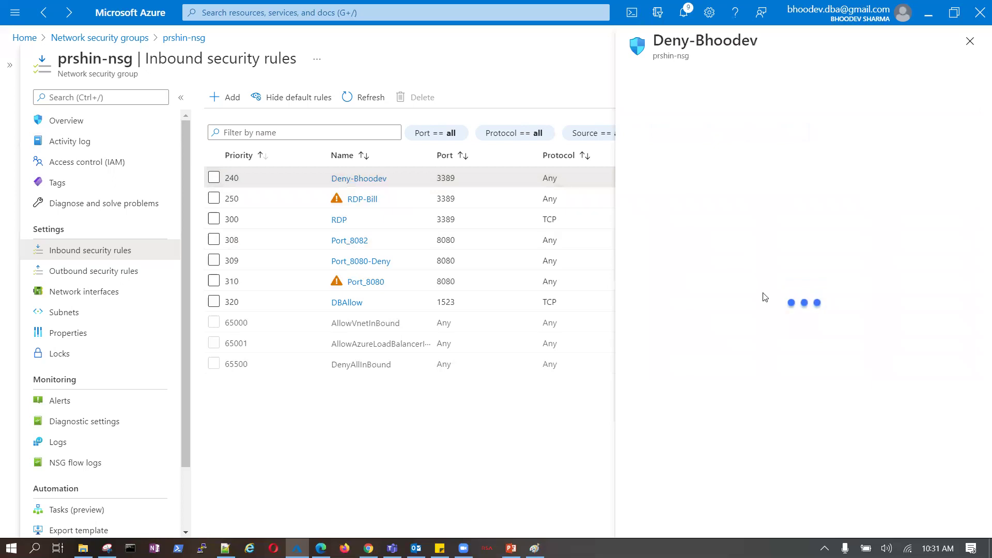
scroll(694, 400, down, 2)
click(694, 405)
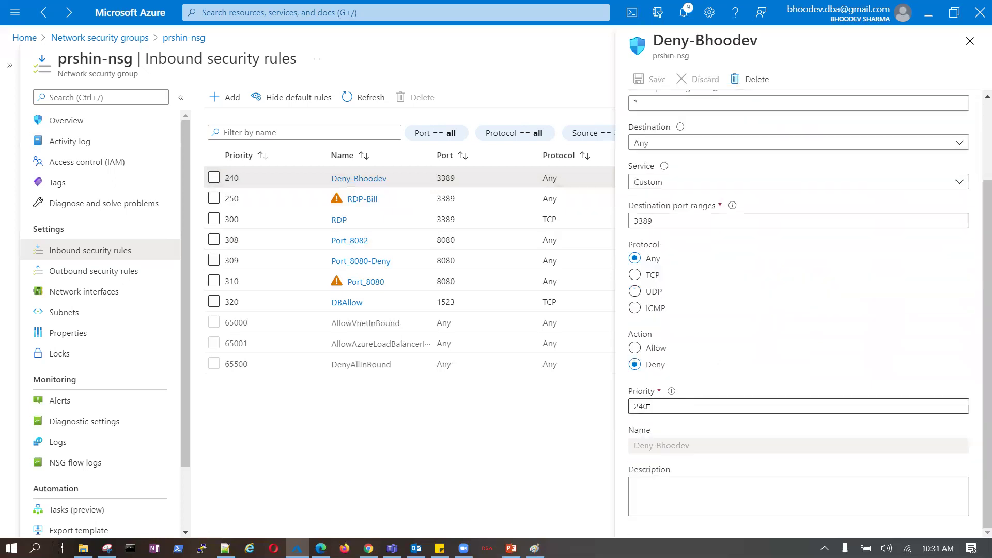
drag(651, 406, 623, 405)
text(260)
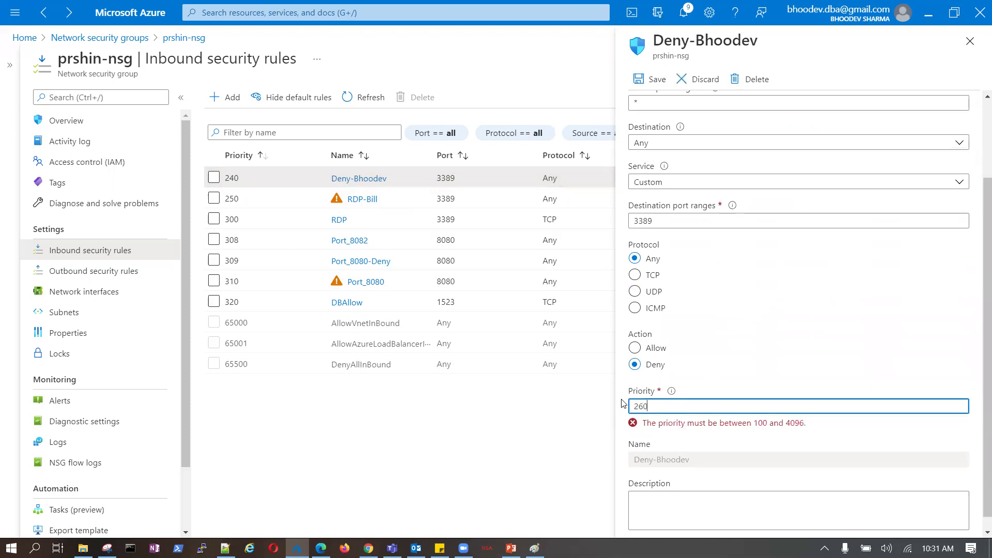
click(655, 80)
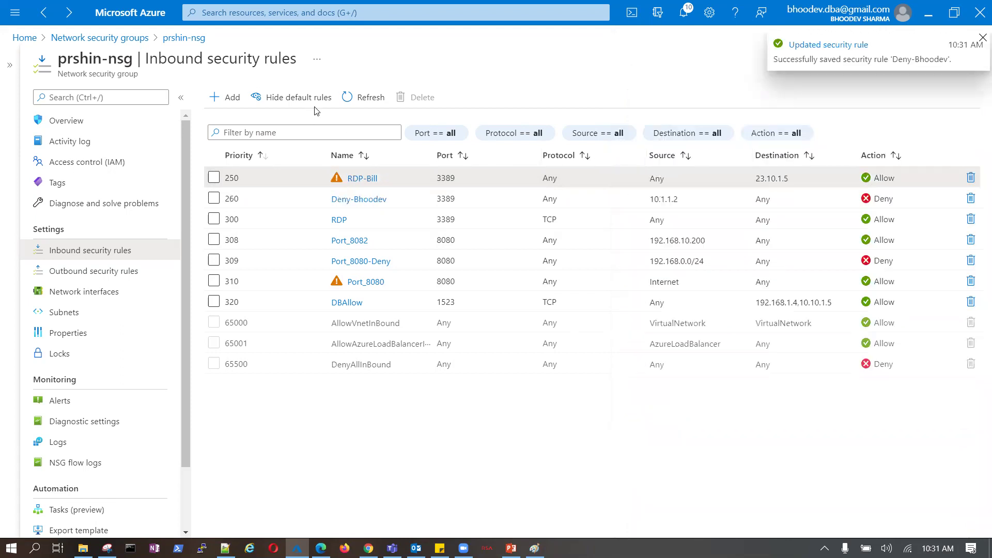
click(362, 97)
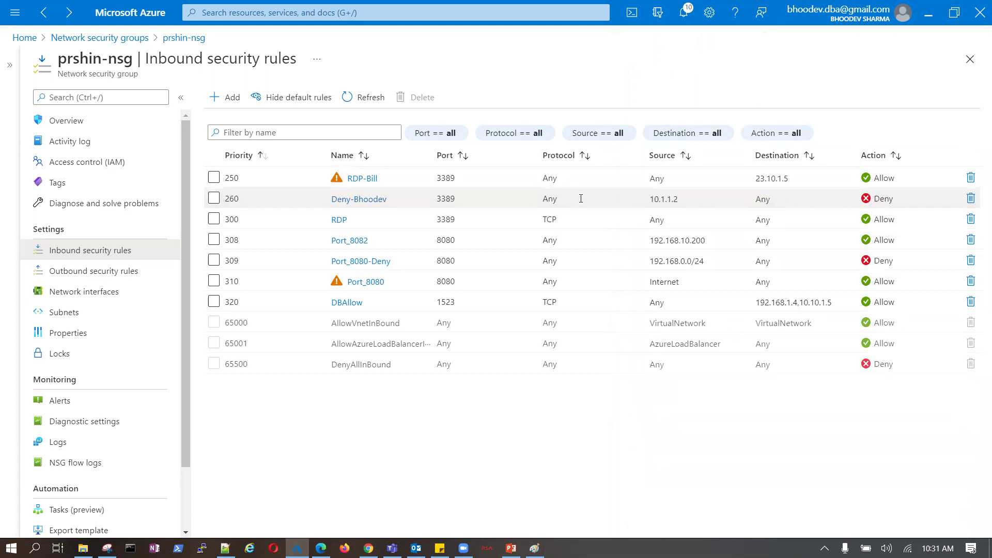
click(651, 199)
drag(651, 200, 666, 180)
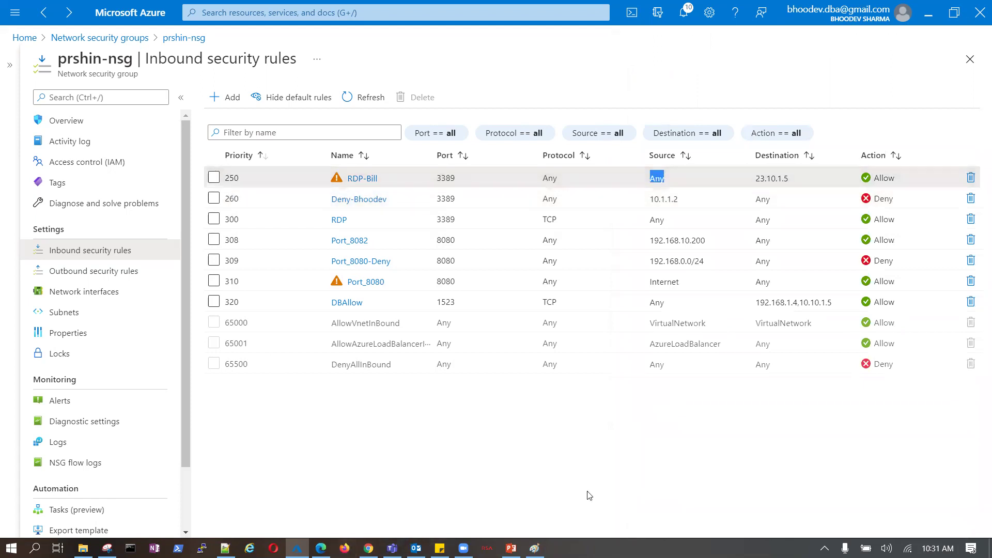
drag(651, 200, 680, 200)
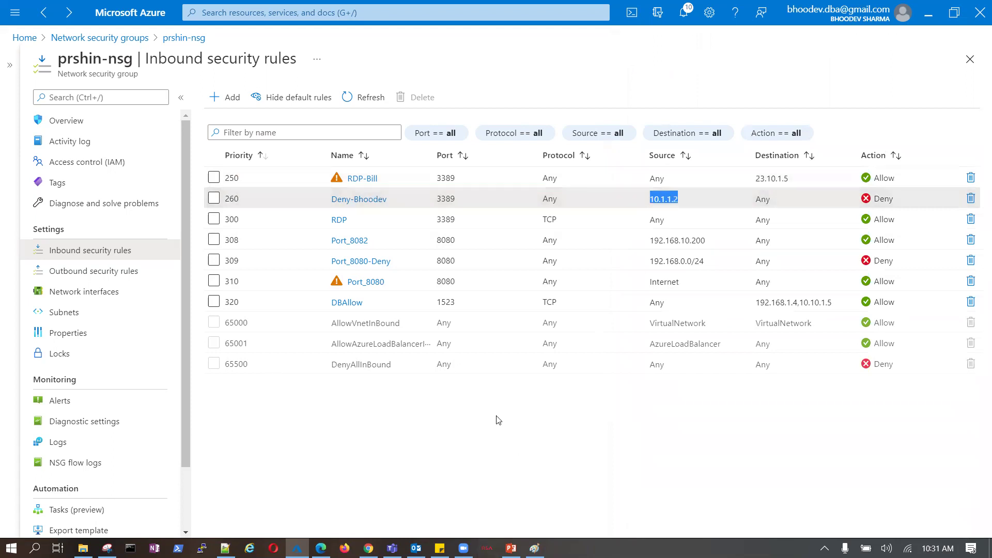
click(491, 440)
drag(652, 199, 684, 202)
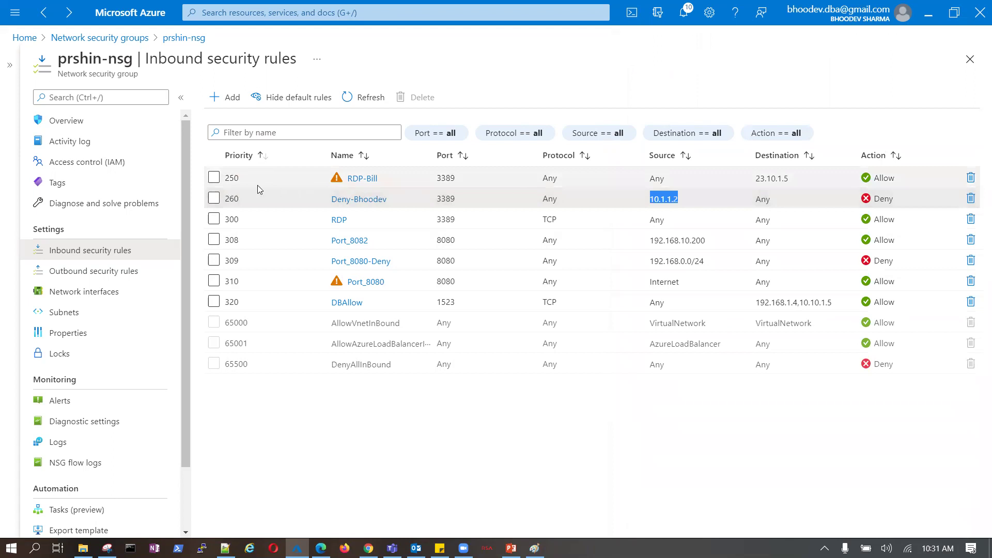
click(214, 177)
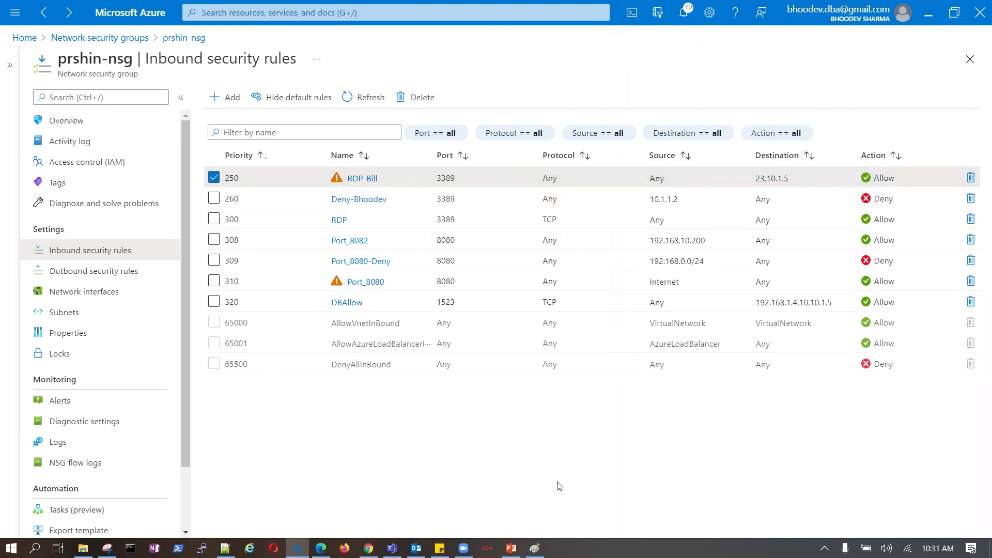
click(213, 199)
click(214, 178)
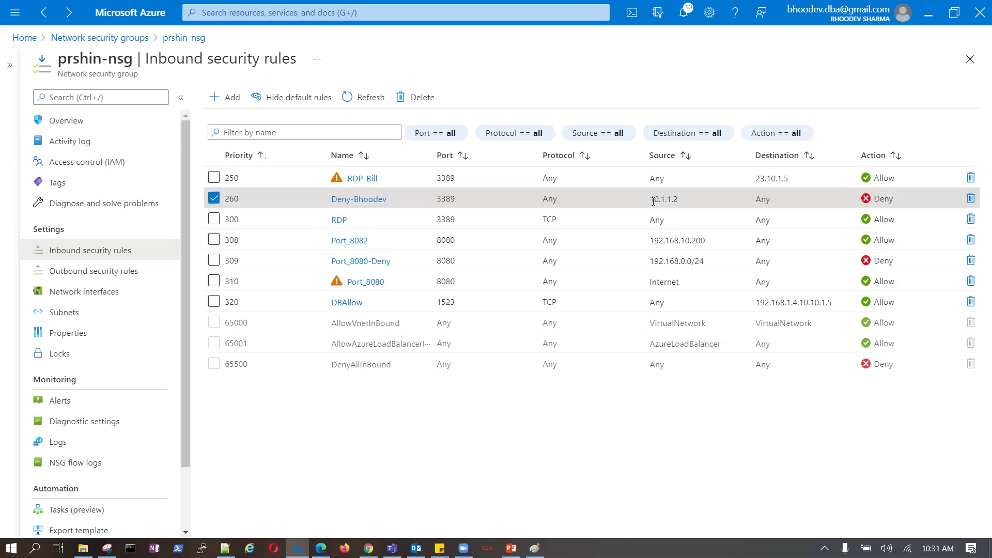
drag(650, 200, 680, 204)
click(678, 203)
drag(652, 199, 680, 203)
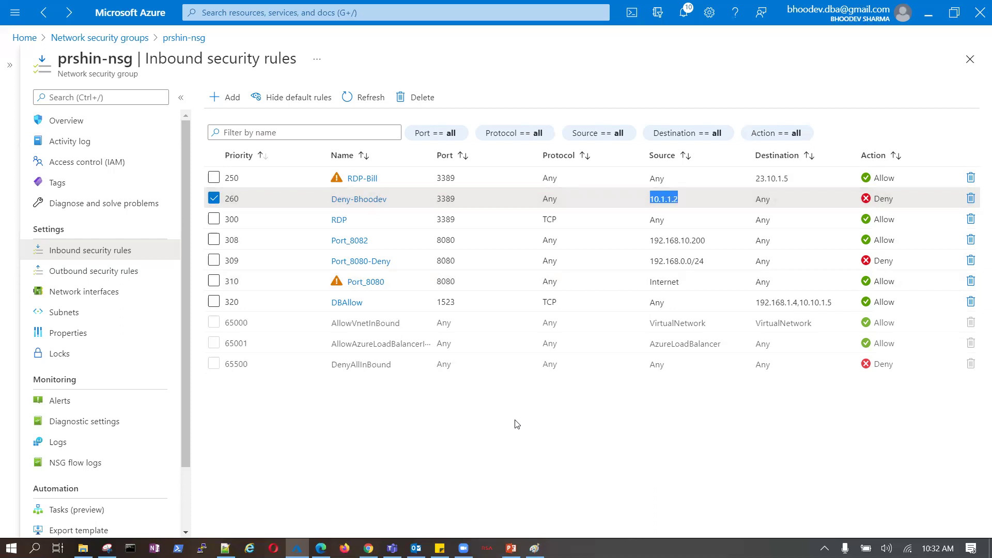
click(214, 198)
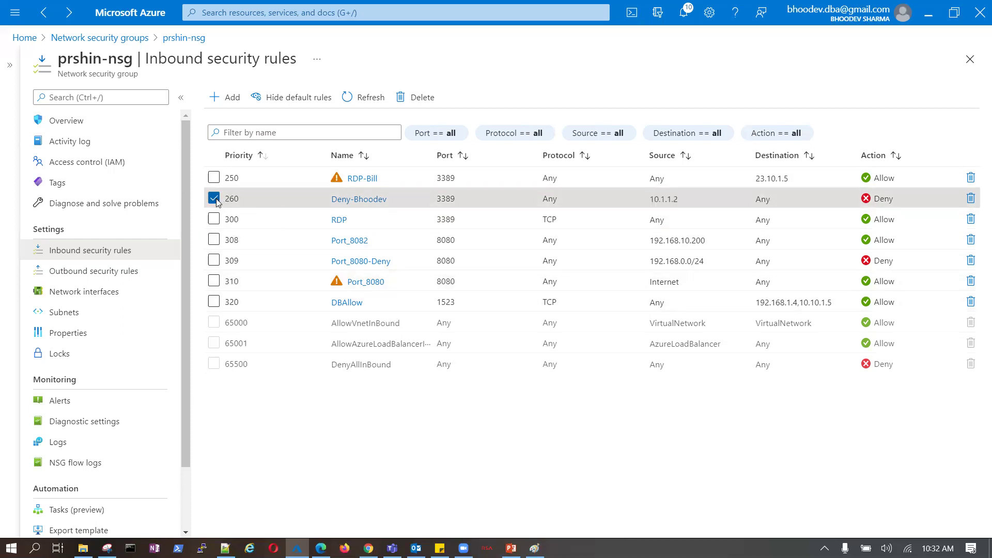
drag(226, 198, 239, 199)
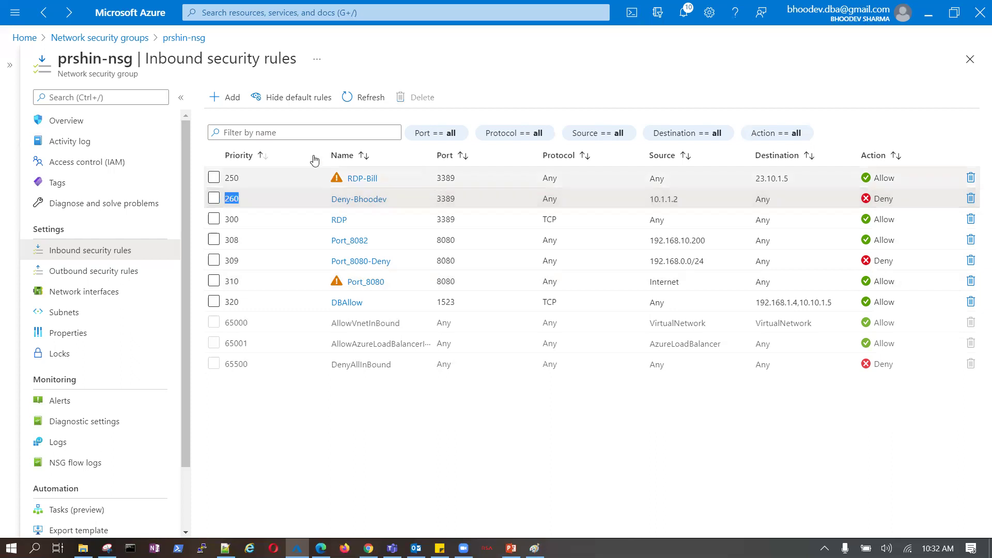
Change the 10.1.1.2 deny rule's priority from 260 to 249 and save it.
click(381, 200)
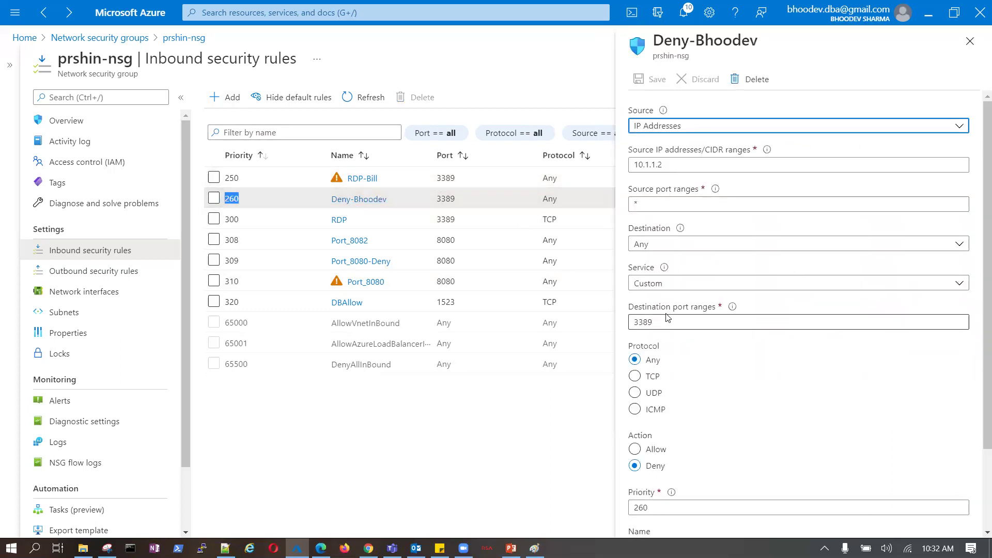
scroll(655, 454, down, 2)
drag(652, 407, 608, 401)
text(249)
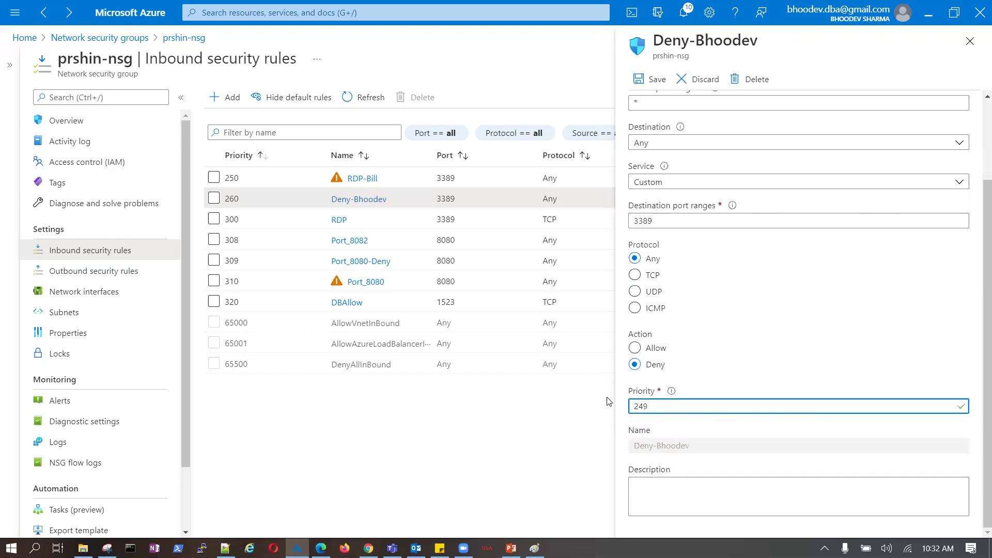
click(655, 81)
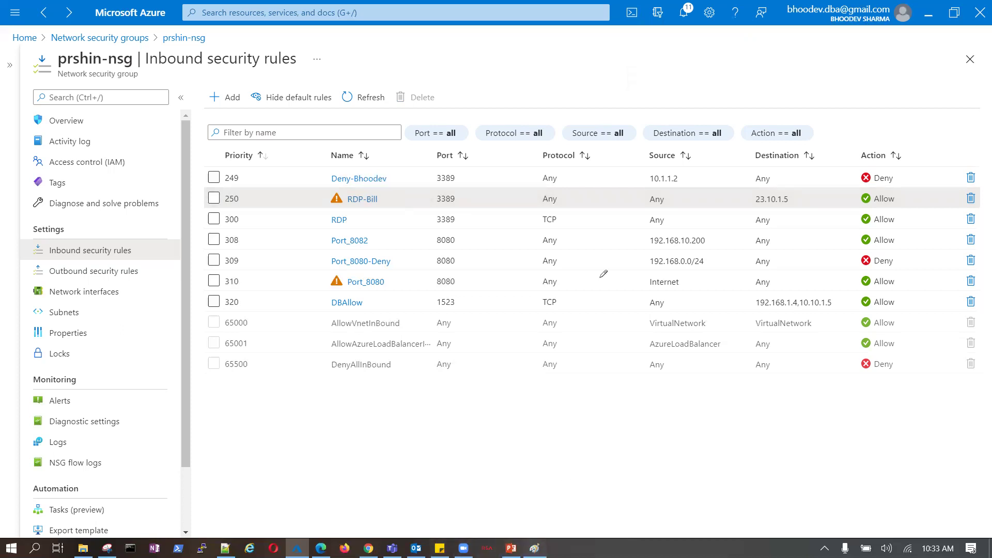
In Paint, handwrite the address 192.168.1.200 below the cloud in the network sketch.
key(alt+Tab)
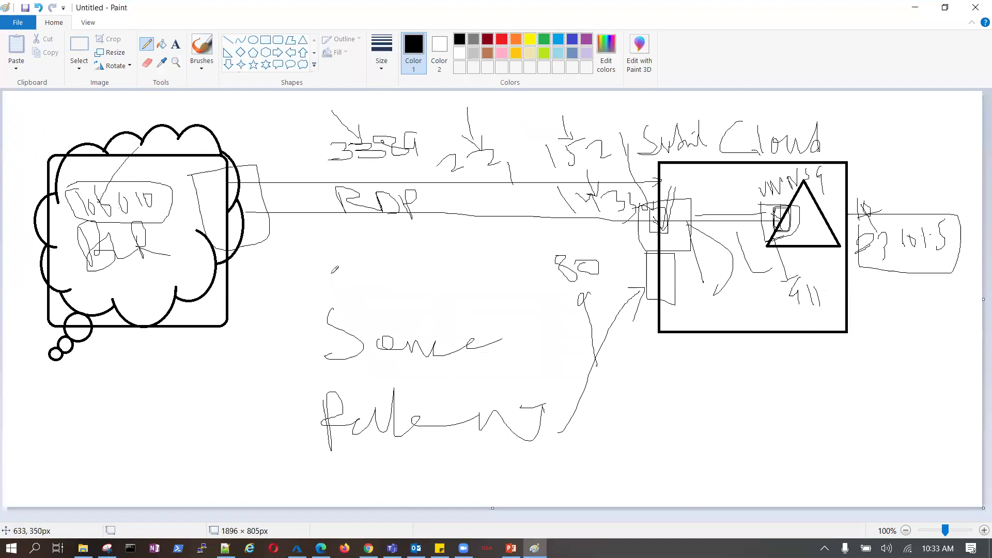
mouse_move(97, 396)
mouse_down()
mouse_move(113, 431)
mouse_move(128, 398)
mouse_move(129, 421)
mouse_move(151, 403)
mouse_move(165, 411)
mouse_up()
mouse_move(173, 376)
mouse_down()
mouse_move(194, 405)
mouse_move(169, 394)
mouse_move(222, 388)
mouse_up()
click(210, 390)
click(229, 385)
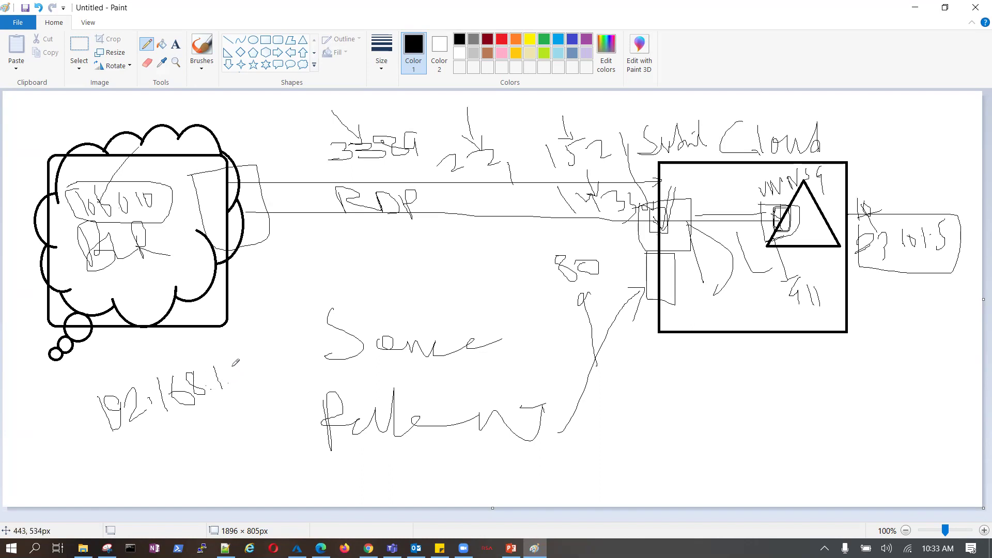
mouse_move(239, 368)
mouse_down()
mouse_move(253, 373)
mouse_move(273, 355)
mouse_up()
Add a line, the port 8080 circled, a tick and the word Same to the sketch.
drag(128, 443, 326, 393)
mouse_move(189, 455)
mouse_down()
mouse_move(211, 472)
mouse_move(199, 445)
mouse_move(198, 463)
mouse_move(242, 449)
mouse_move(266, 457)
mouse_move(246, 436)
mouse_move(264, 453)
mouse_move(268, 441)
mouse_up()
mouse_move(69, 428)
mouse_down()
mouse_move(88, 443)
mouse_move(114, 387)
mouse_up()
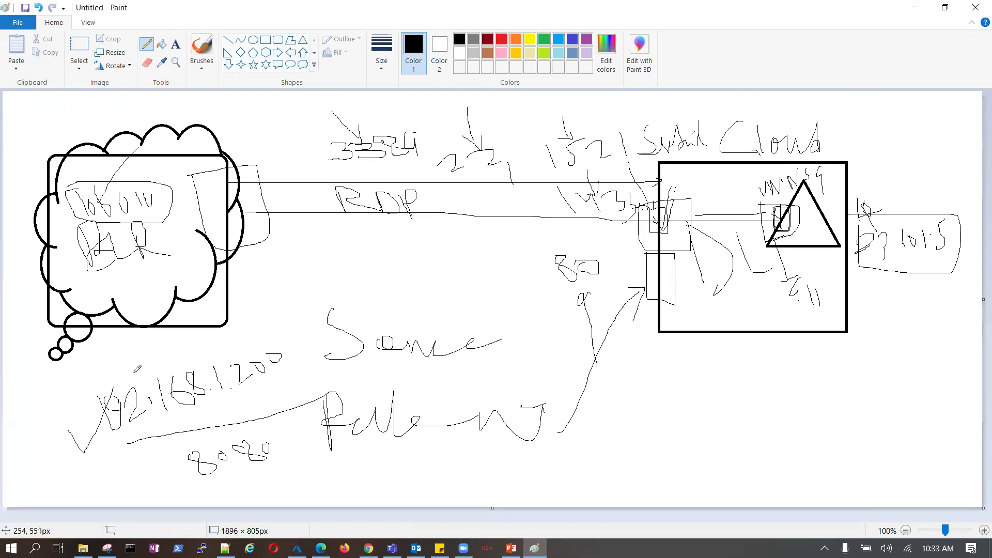
mouse_move(133, 354)
mouse_down()
mouse_move(135, 374)
mouse_move(120, 373)
mouse_move(239, 347)
mouse_up()
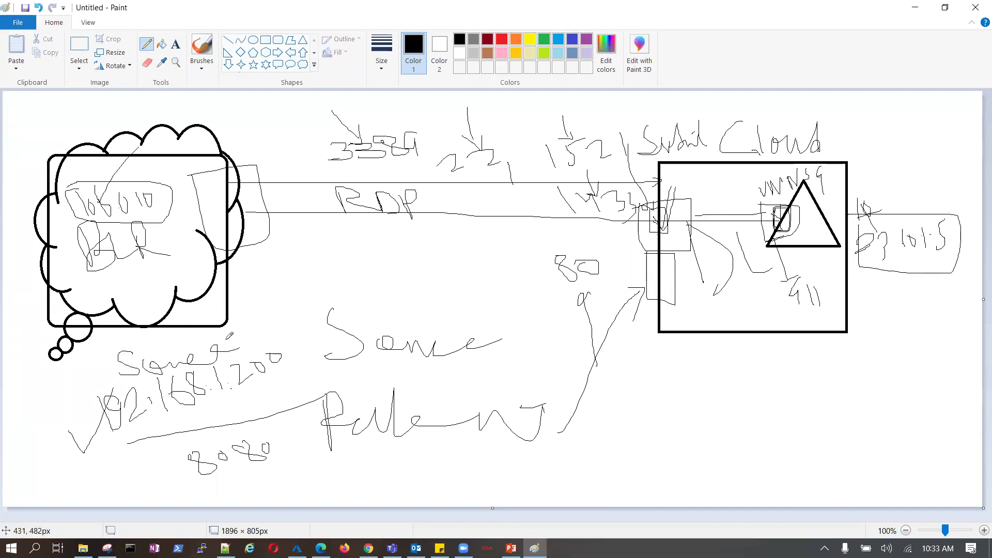
mouse_move(285, 438)
mouse_down()
mouse_move(214, 419)
mouse_move(168, 465)
mouse_move(299, 465)
mouse_move(264, 424)
mouse_up()
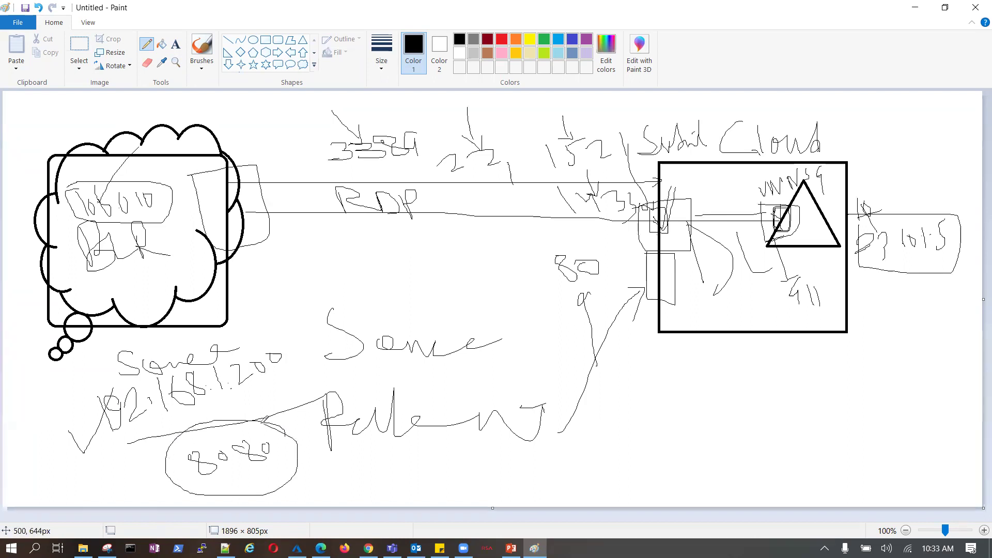
click(297, 548)
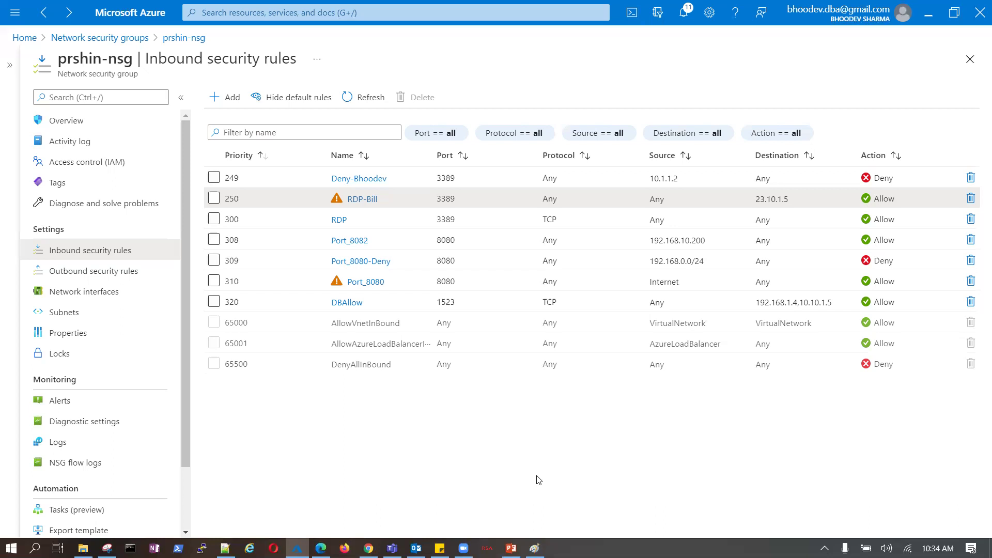
In Port_8080-Deny, start appending a second address after 192.168.0.0/24 in the source list.
click(380, 261)
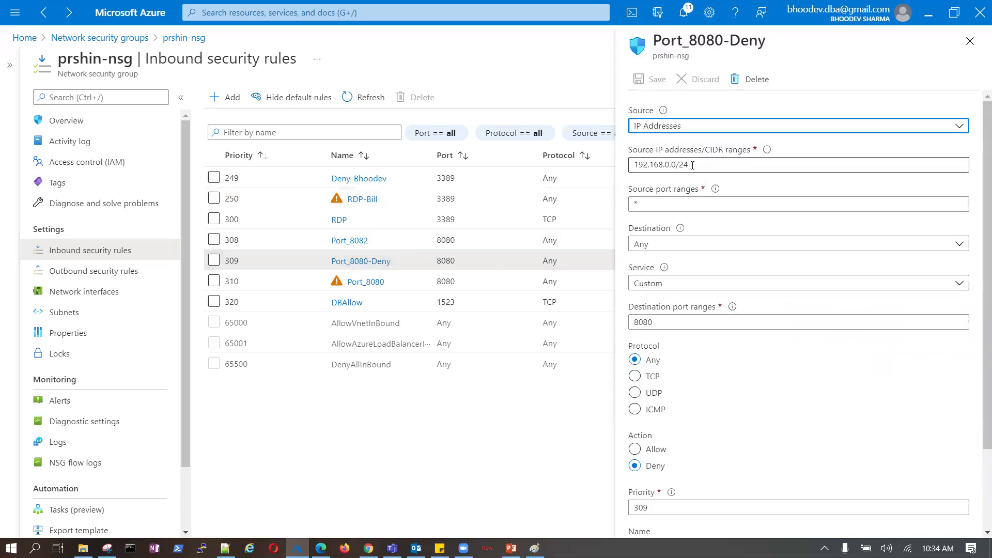
click(695, 164)
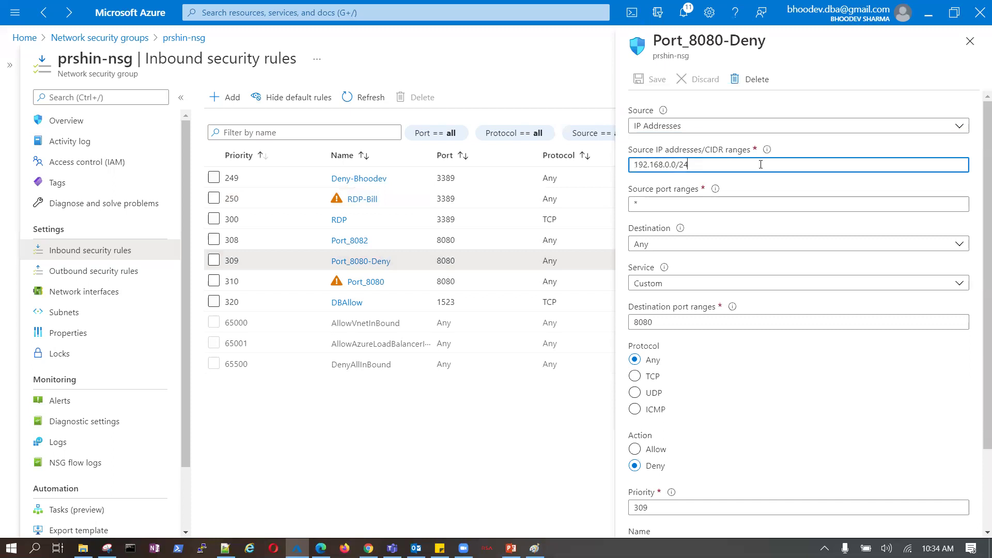
text(,)
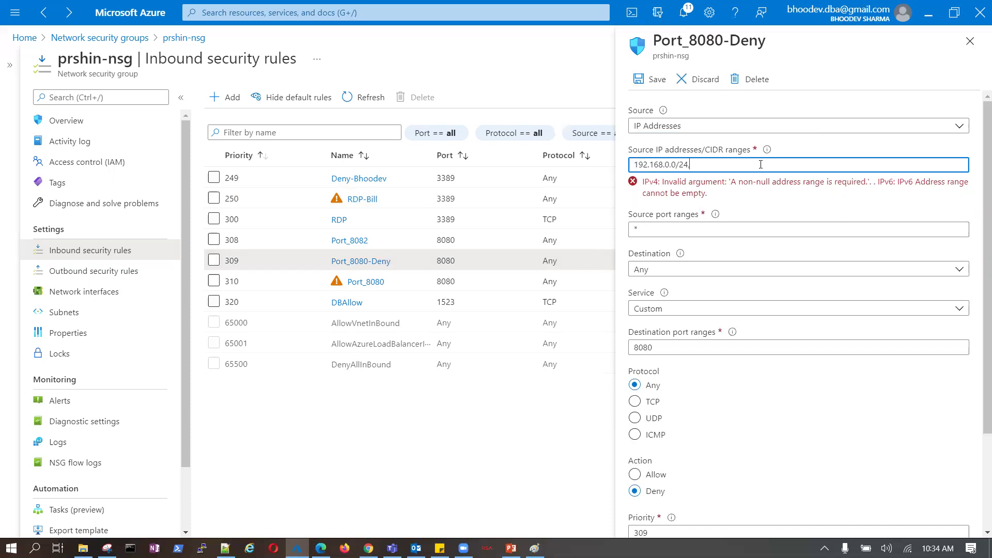
text(1921.68)
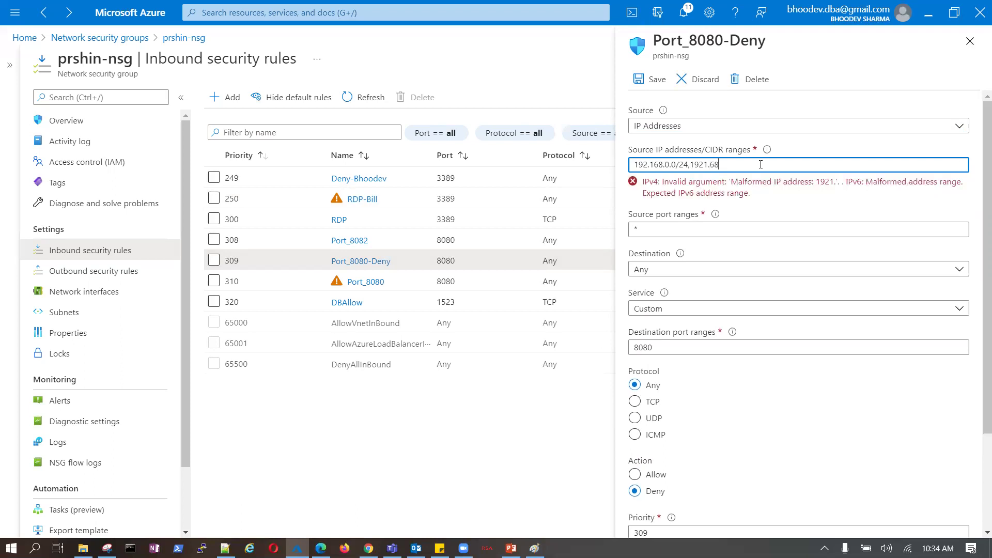
key(Left)
key(Left)
key(Left)
key(Left)
text(.168)
key(Delete)
key(Delete)
key(Delete)
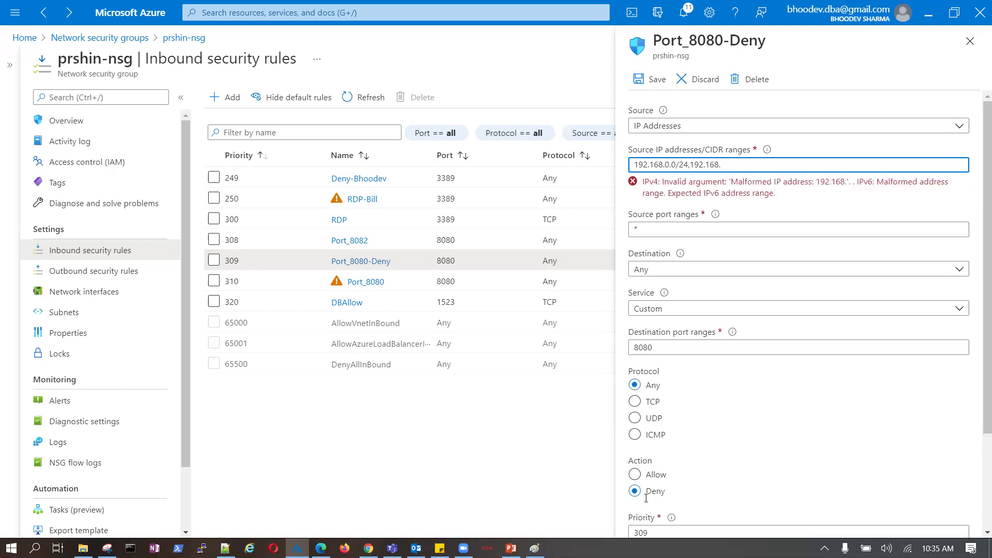
Complete the added source address as 192.168.1.200 and save the Port_8080-Deny rule.
click(535, 547)
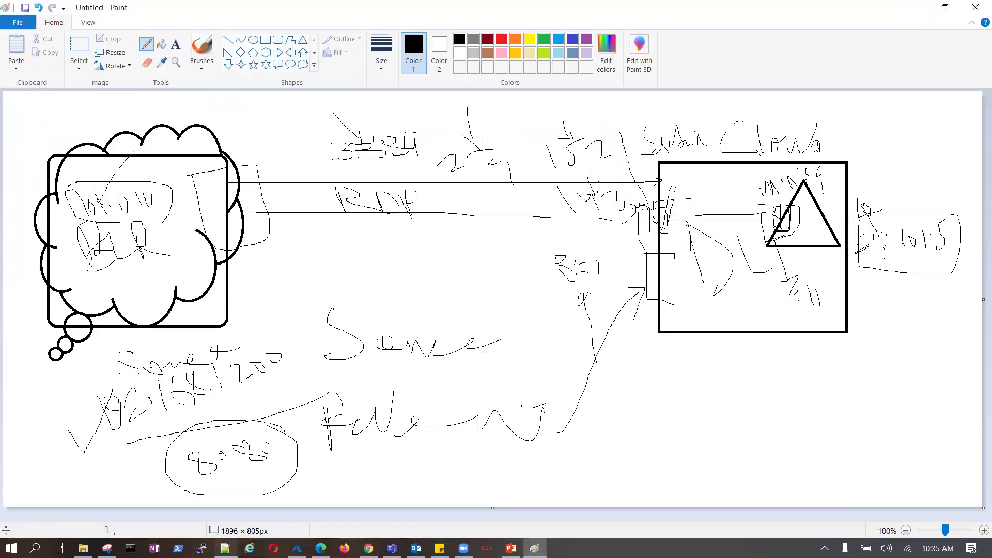
click(297, 548)
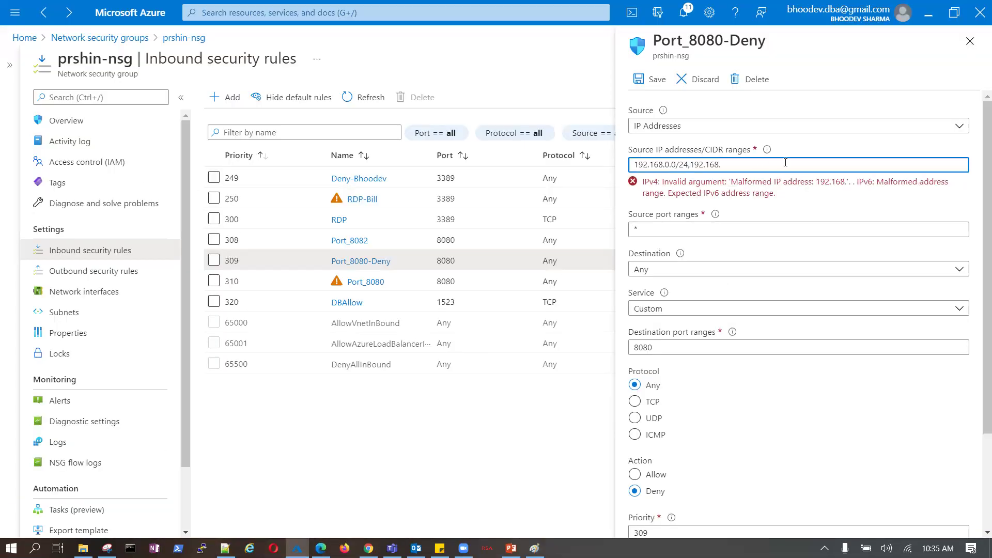
text(1.200)
click(771, 402)
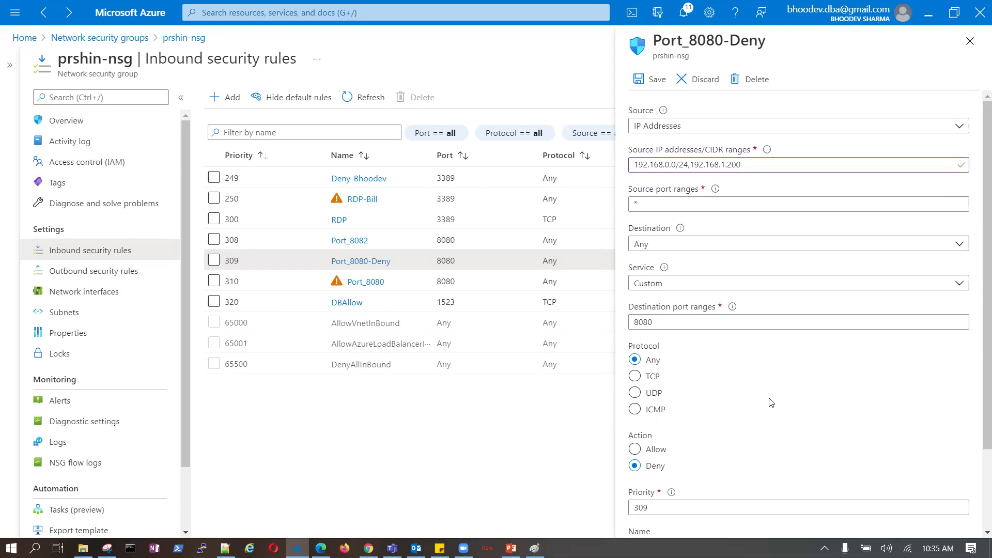
scroll(765, 390, down, 2)
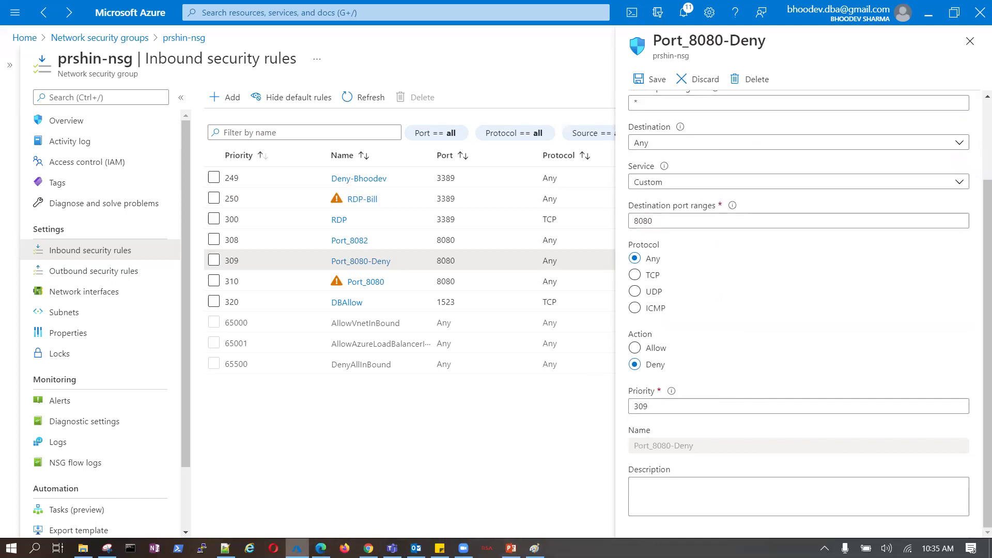
scroll(649, 158, up, 1)
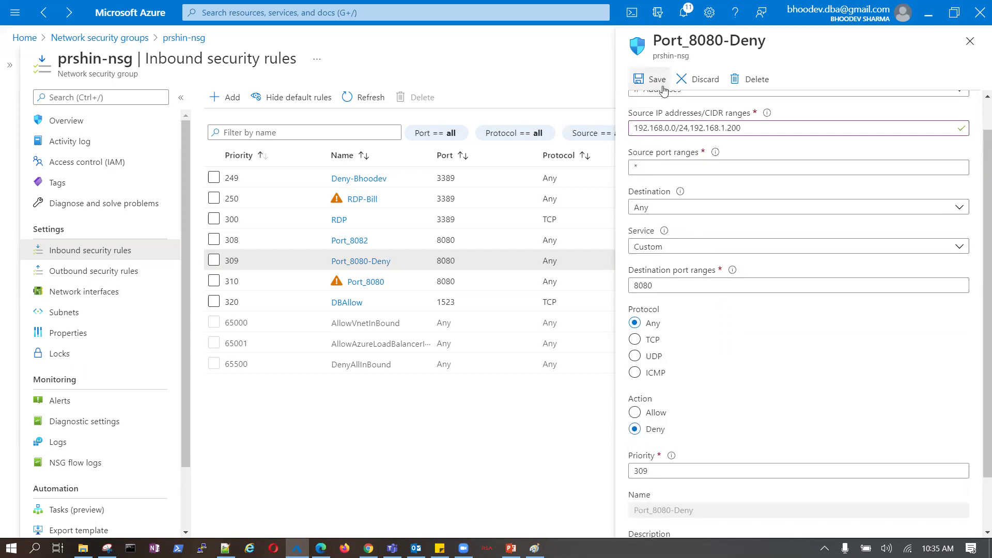
scroll(708, 248, up, 1)
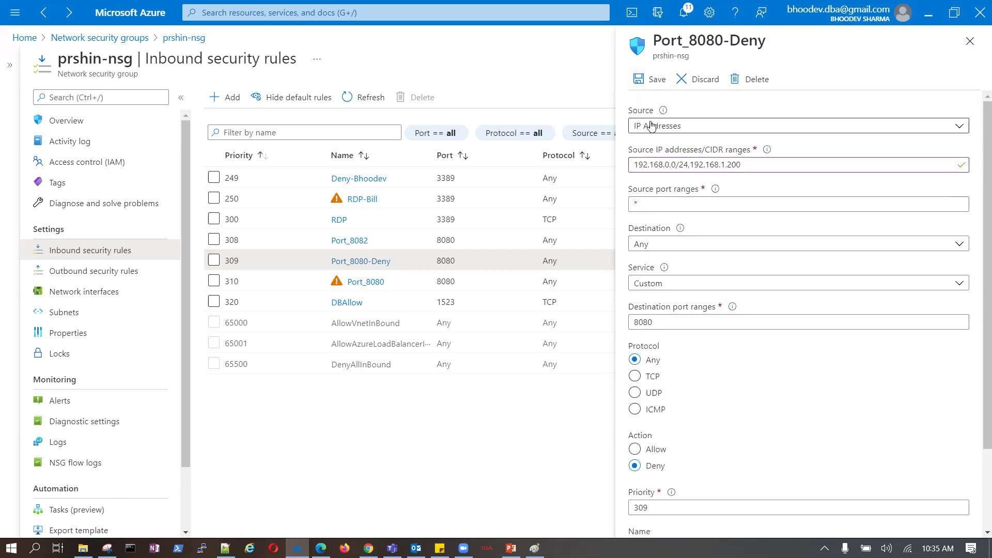
click(661, 83)
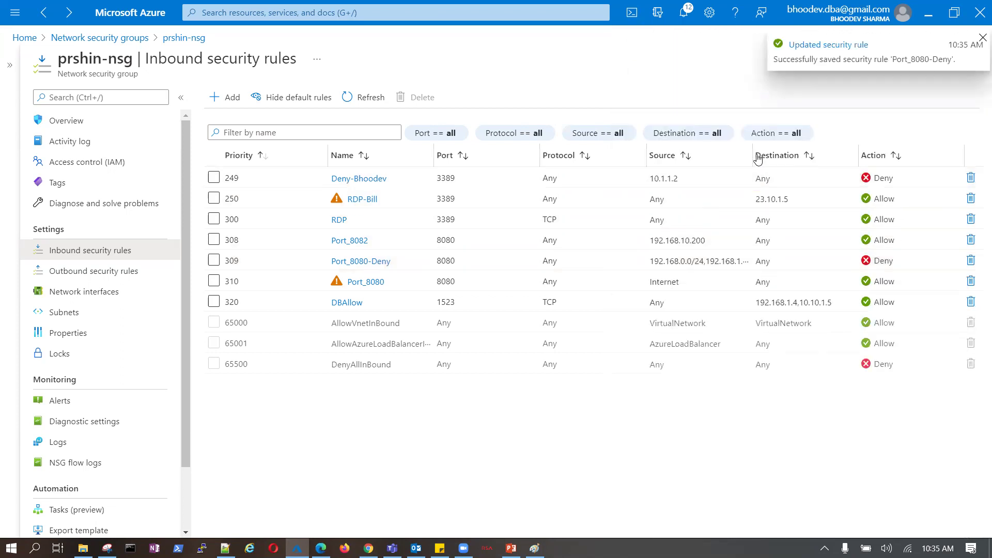
drag(753, 155, 808, 155)
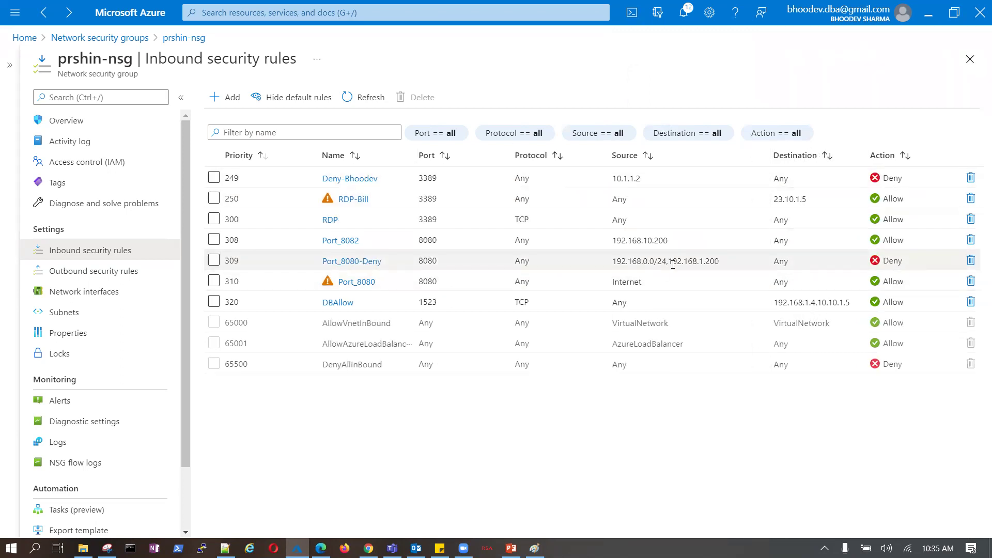
drag(668, 262, 722, 264)
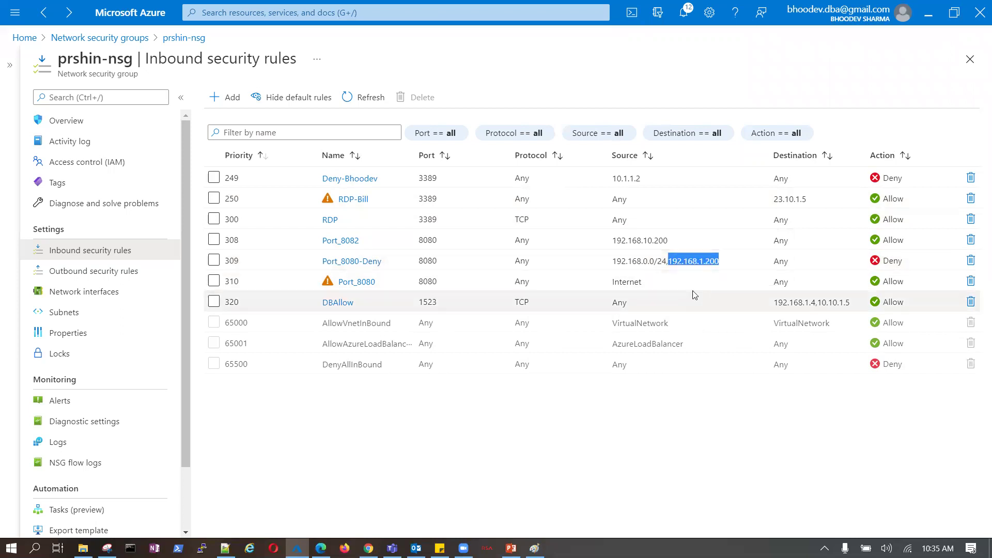
drag(615, 261, 667, 263)
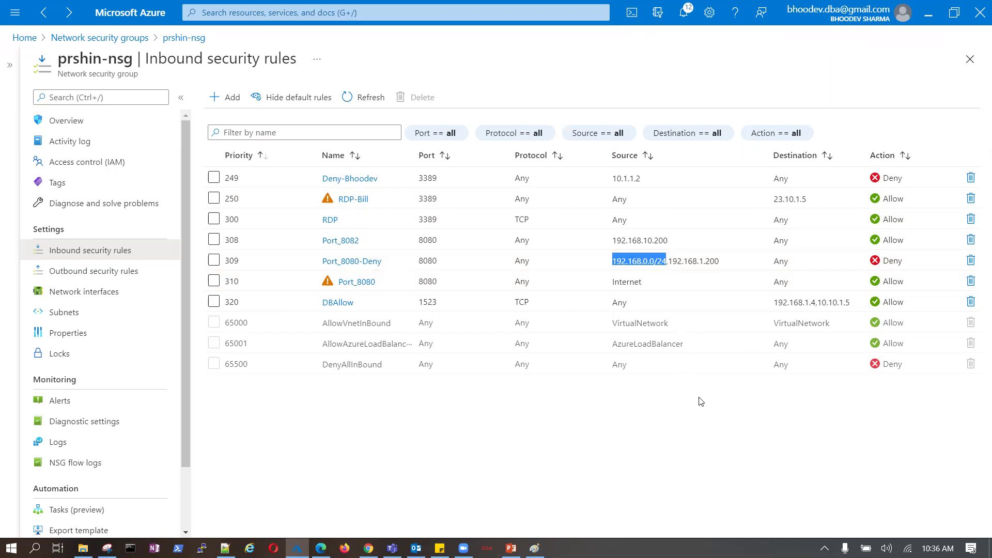
click(670, 263)
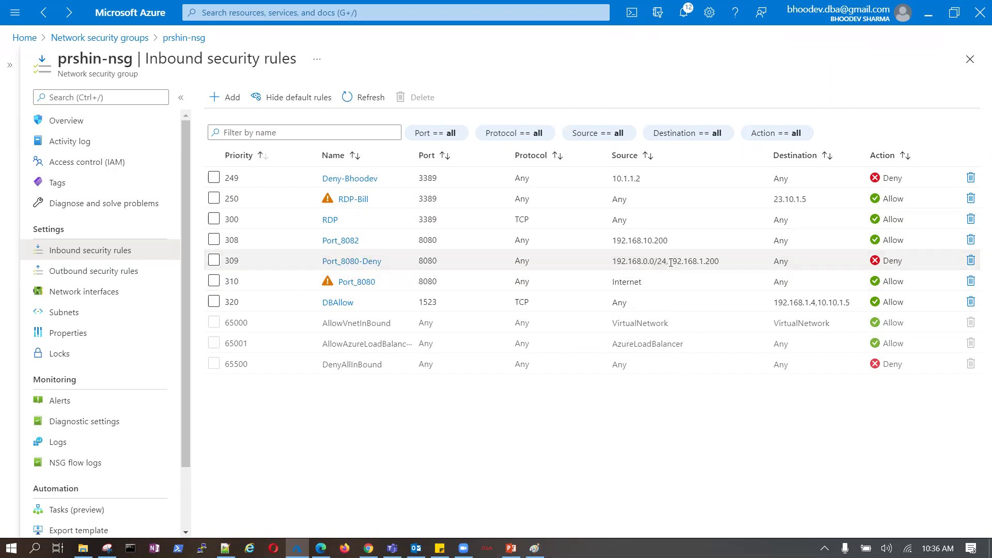
drag(671, 262, 612, 261)
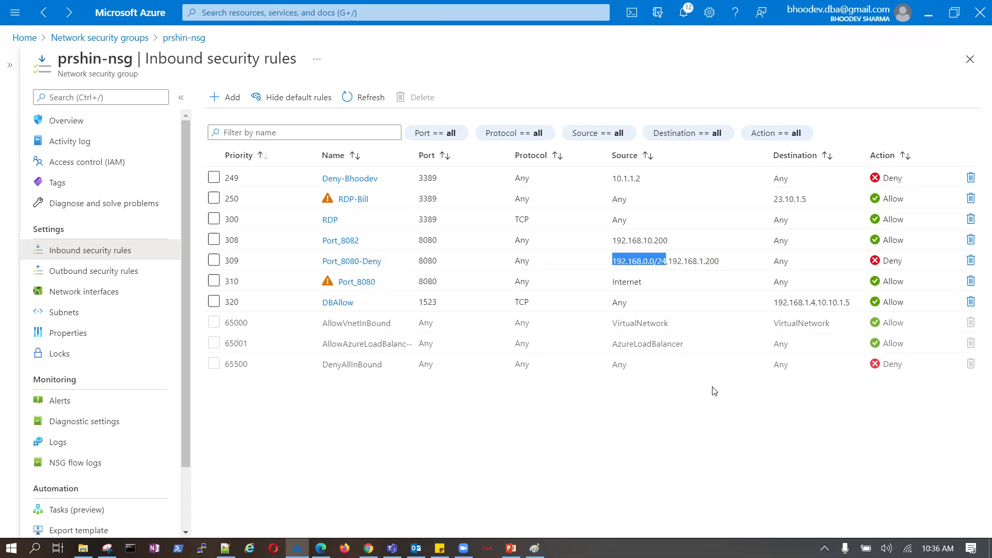
click(649, 262)
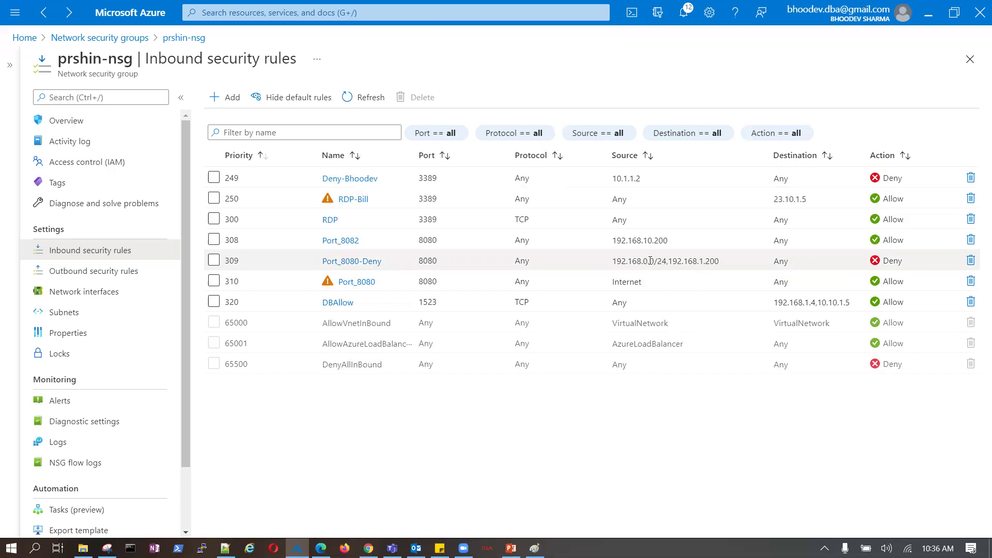
double_click(703, 261)
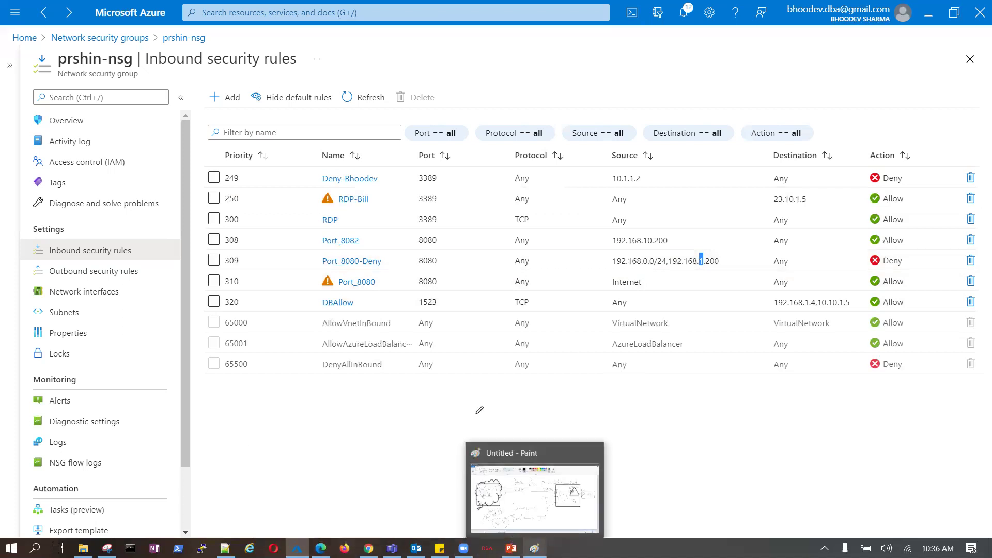
click(568, 490)
mouse_move(218, 370)
mouse_down()
mouse_move(220, 385)
mouse_move(225, 371)
mouse_up()
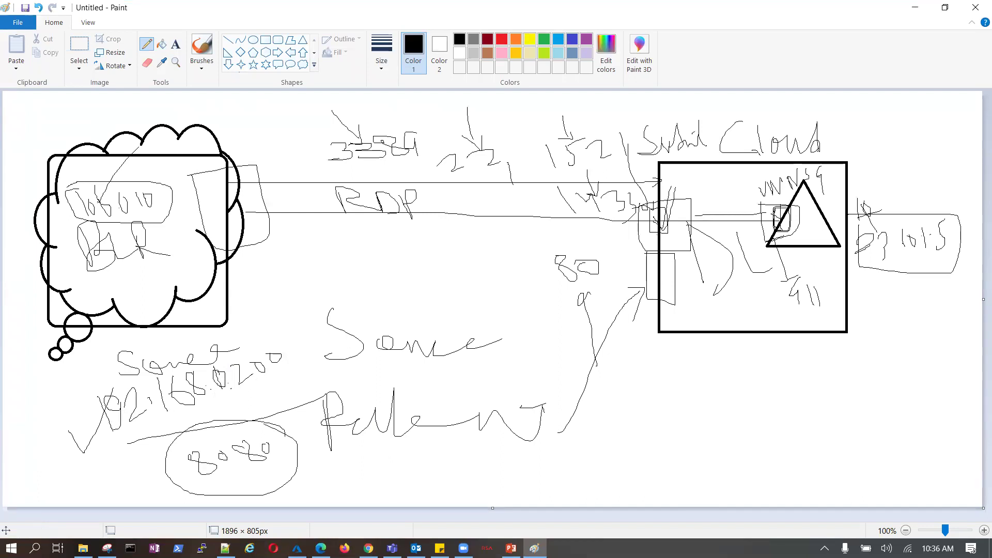
click(297, 548)
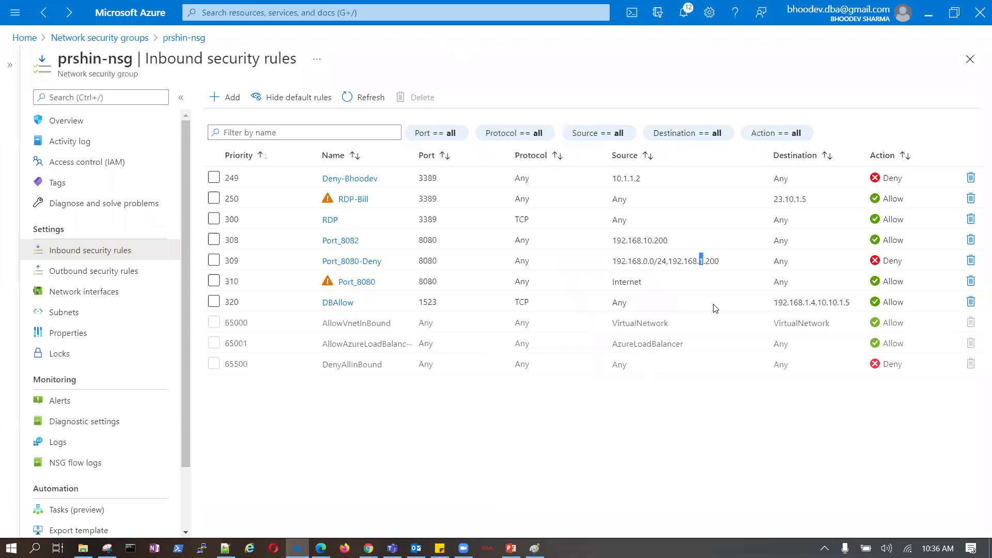
Open Port_8080-Deny and change its second source address from 192.168.1.200 to 192.168.0.200.
click(352, 261)
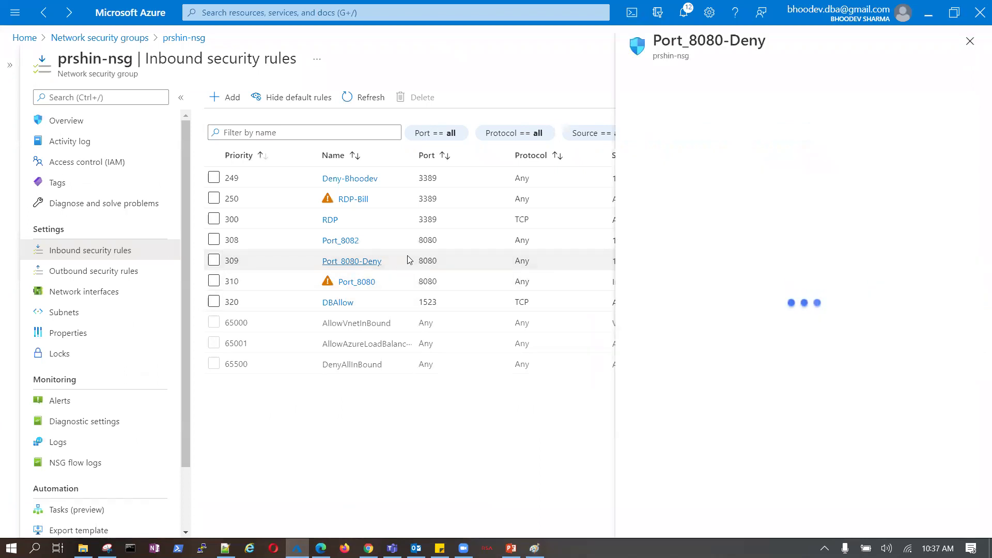
drag(742, 165, 691, 164)
key(ctrl+c)
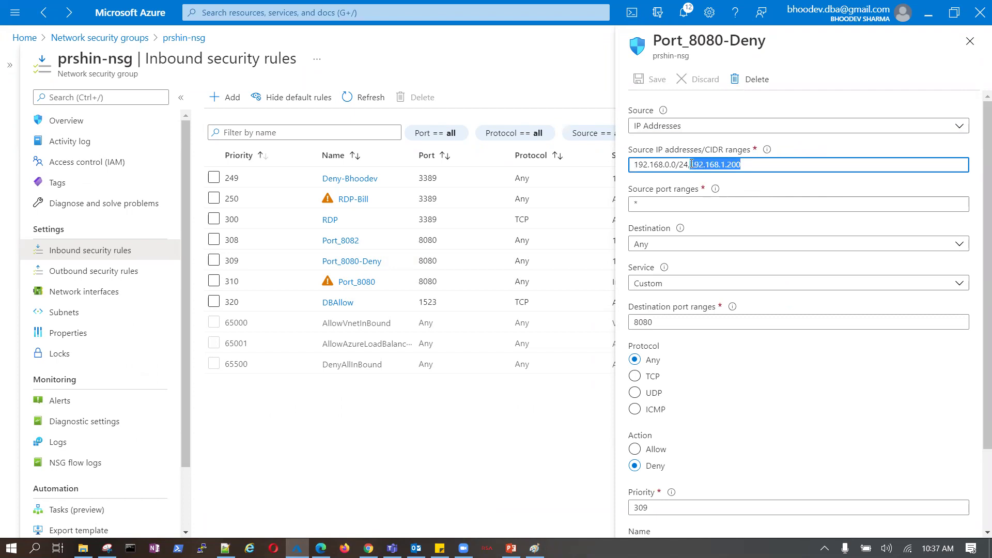
click(762, 164)
key(BackSpace)
key(BackSpace)
key(BackSpace)
key(BackSpace)
key(BackSpace)
key(BackSpace)
key(BackSpace)
key(BackSpace)
key(BackSpace)
key(BackSpace)
key(BackSpace)
key(BackSpace)
key(BackSpace)
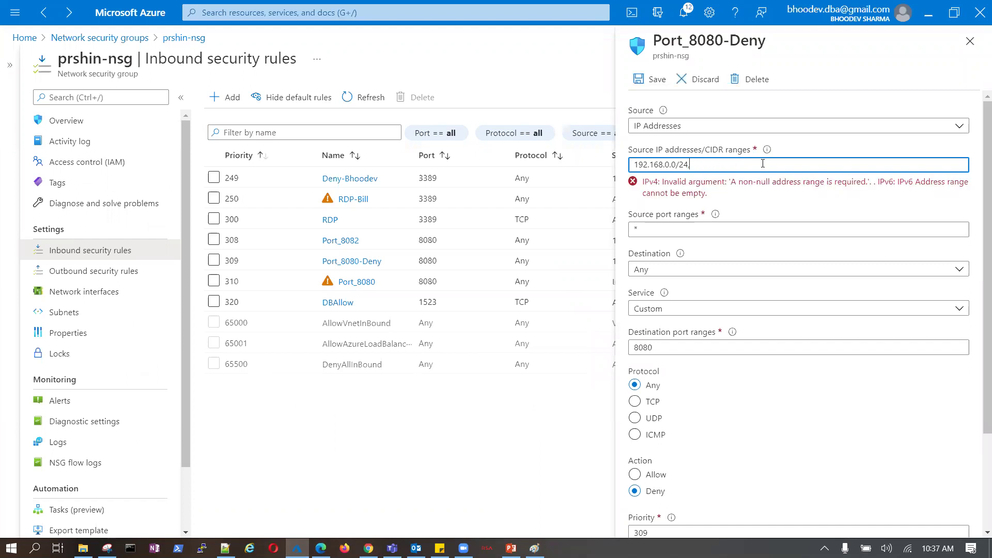
key(ctrl+v)
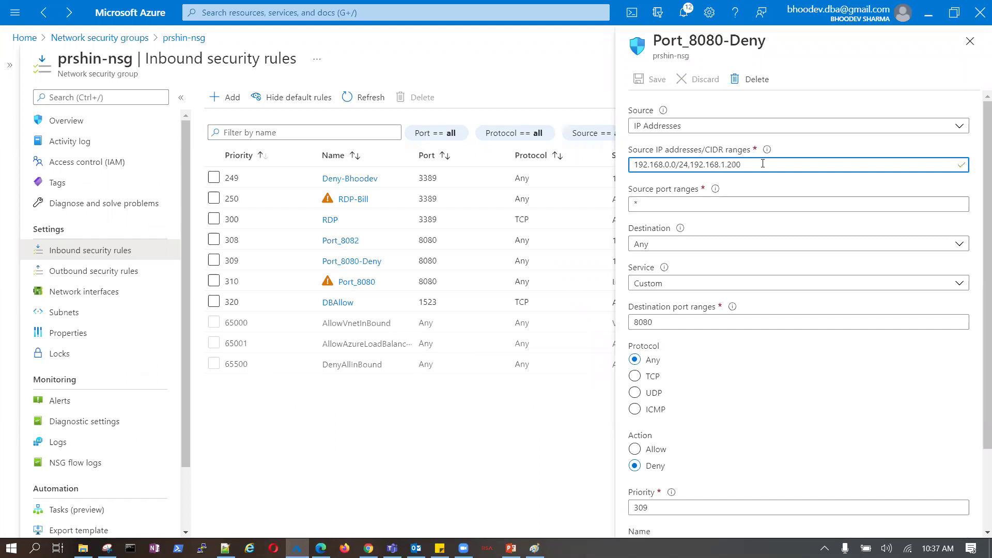
click(725, 164)
key(BackSpace)
text(0)
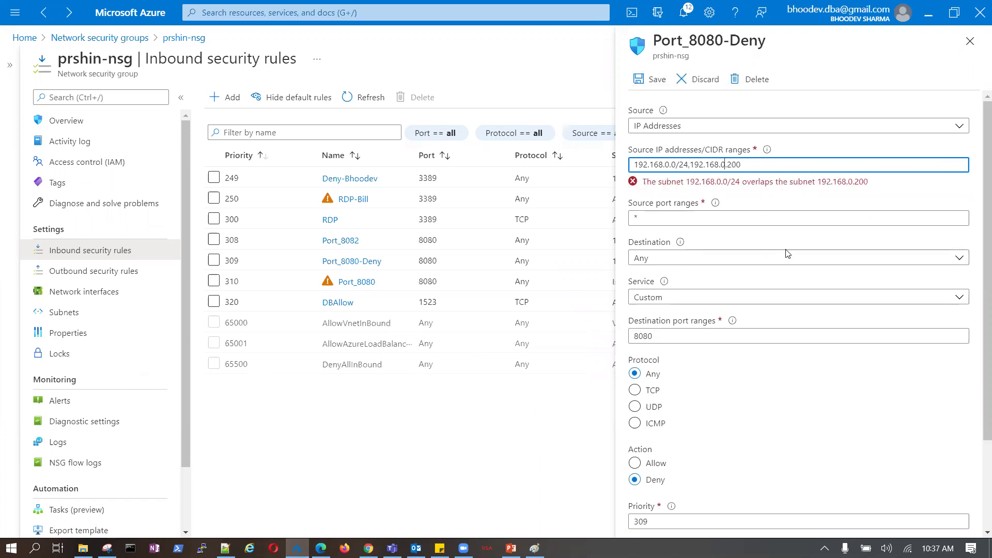
click(855, 385)
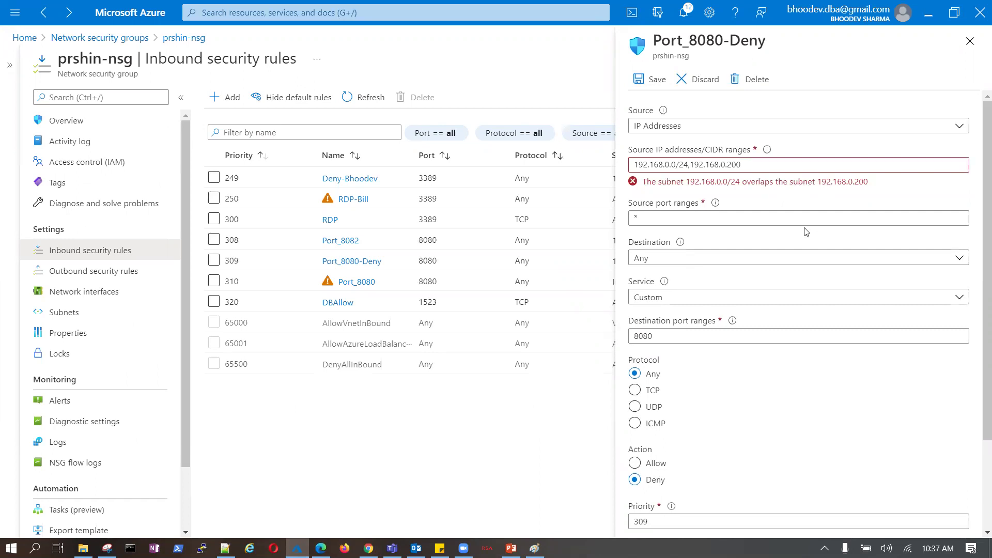
Delete the 192.168.0.200 entry so the source is only 192.168.0.0/24, and save the rule.
drag(688, 164, 631, 164)
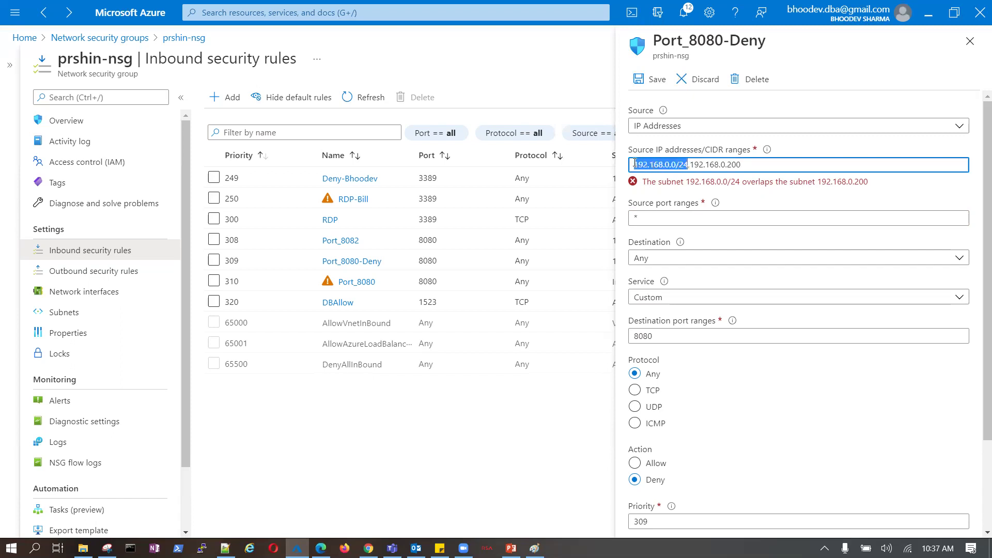
click(750, 167)
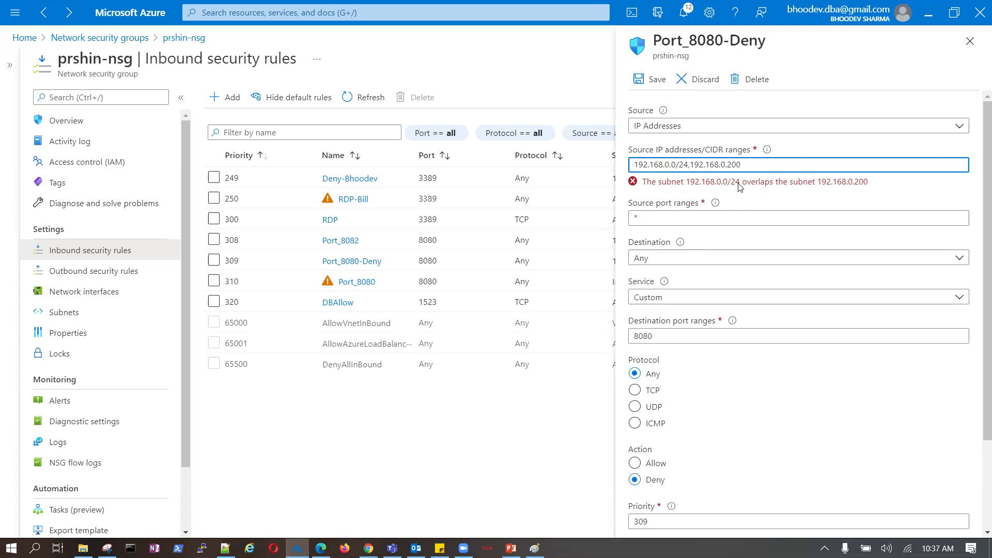
drag(688, 165, 630, 165)
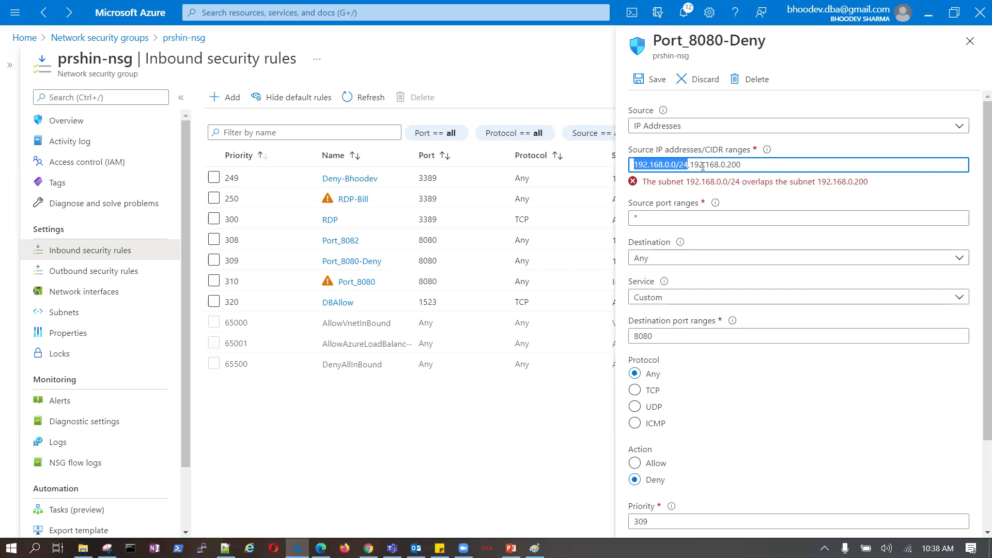
drag(690, 164, 740, 164)
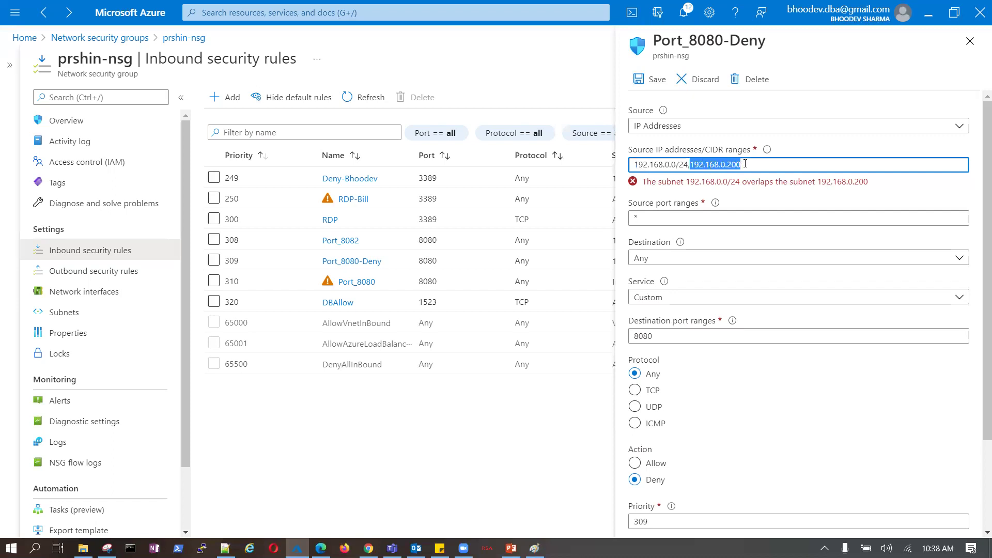
double_click(672, 165)
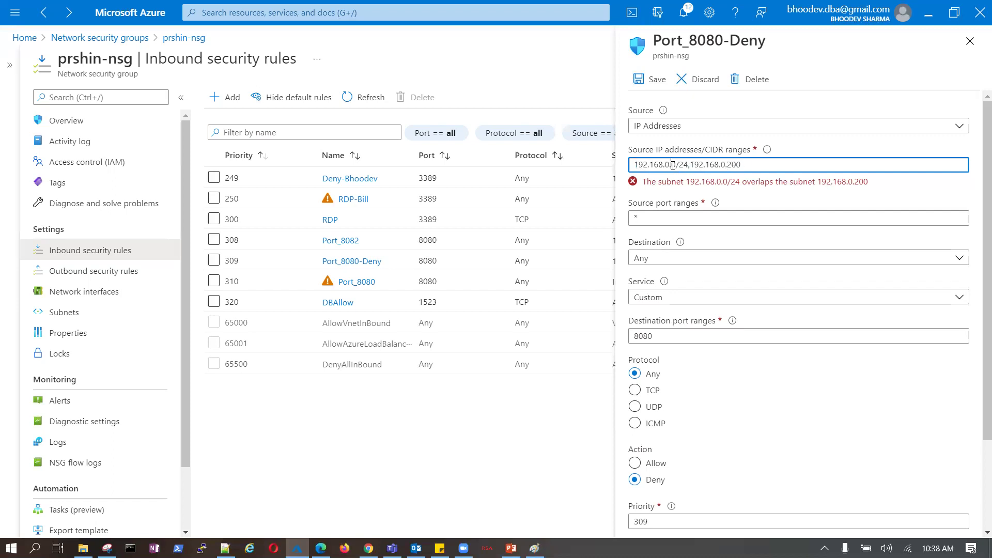
click(673, 165)
drag(672, 165, 675, 165)
drag(725, 166, 744, 165)
click(747, 164)
drag(748, 165, 692, 164)
key(ctrl+c)
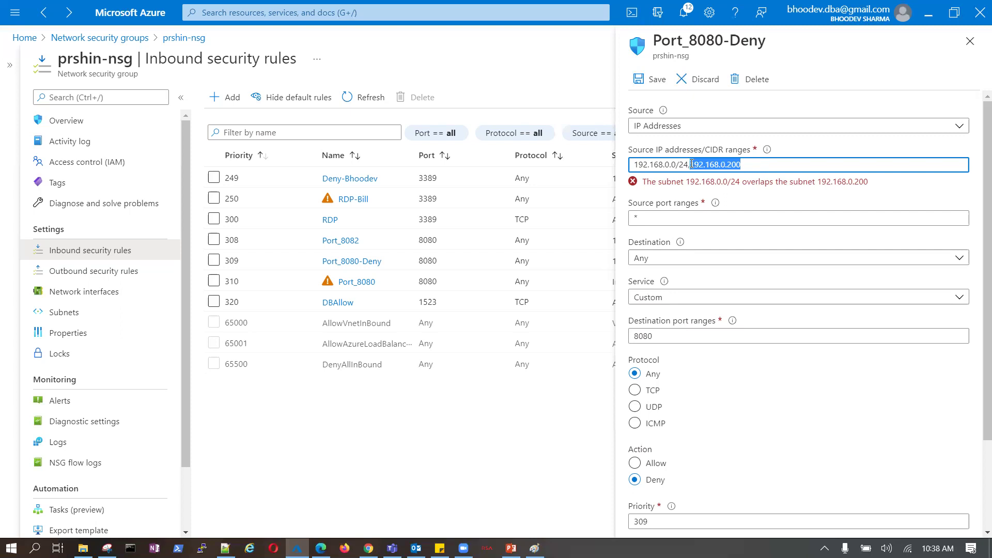
key(BackSpace)
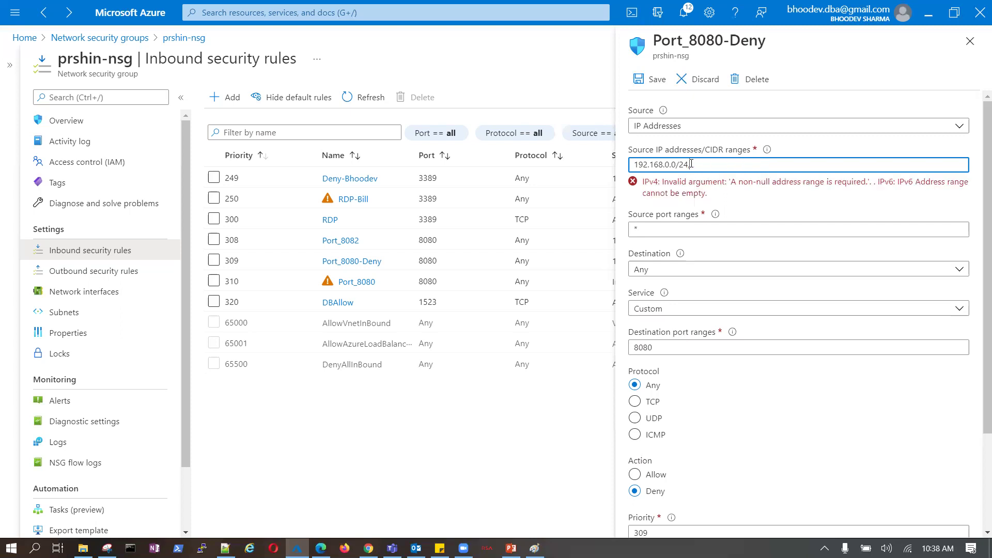
click(650, 79)
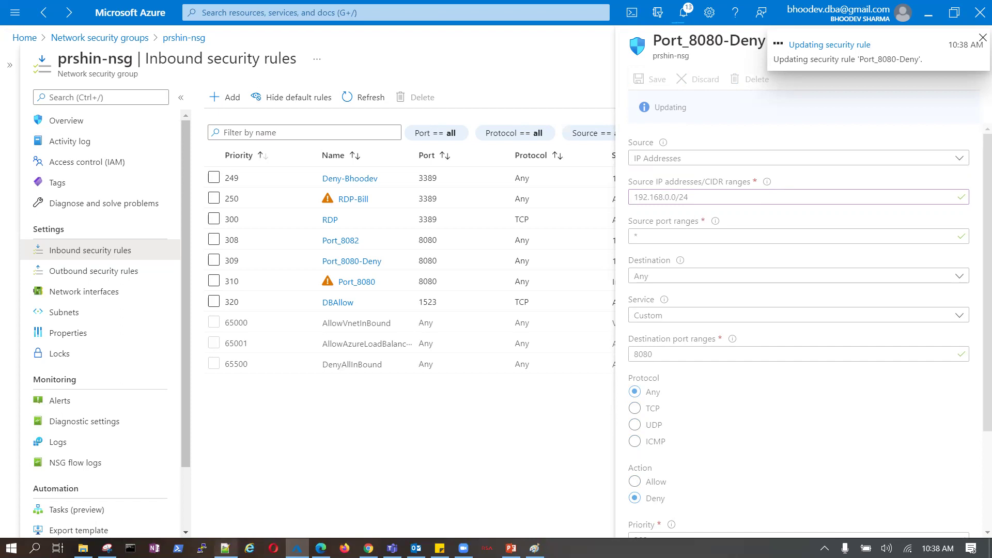
Draw a freehand V beside 'Some' on the Paint network diagram, then return to Azure.
mouse_move(297, 547)
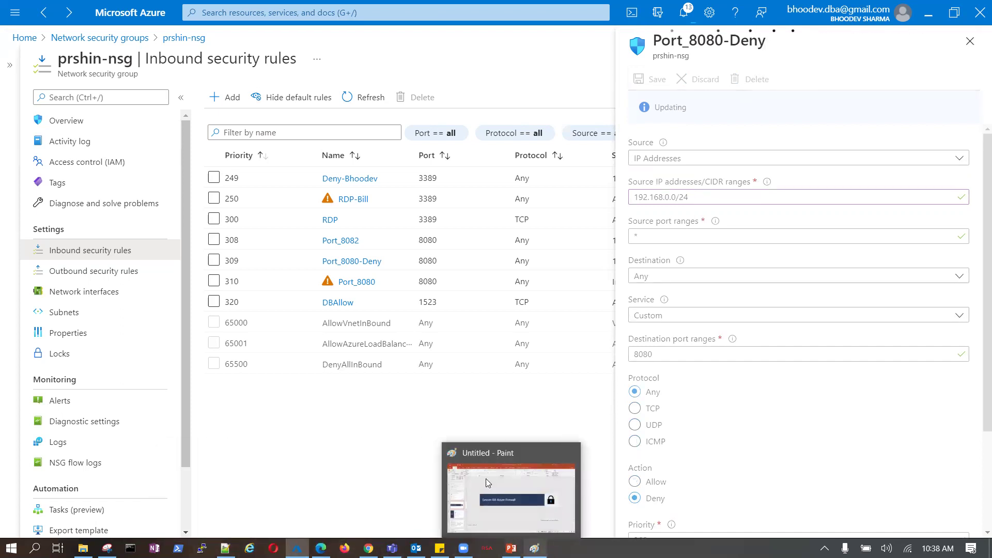
click(534, 547)
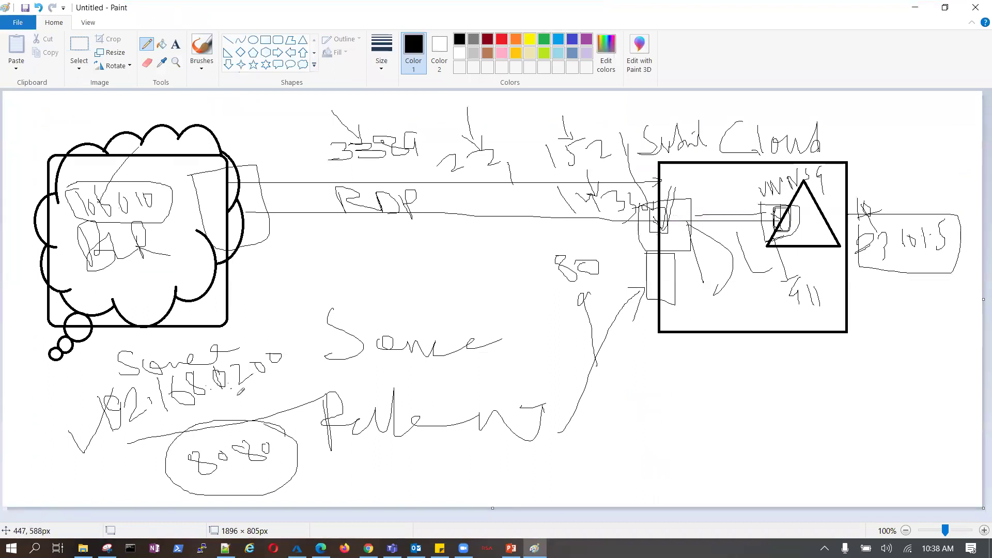
mouse_move(251, 322)
mouse_down()
mouse_move(279, 321)
mouse_move(303, 250)
mouse_up()
mouse_move(258, 326)
mouse_down()
mouse_move(277, 357)
mouse_move(312, 244)
mouse_up()
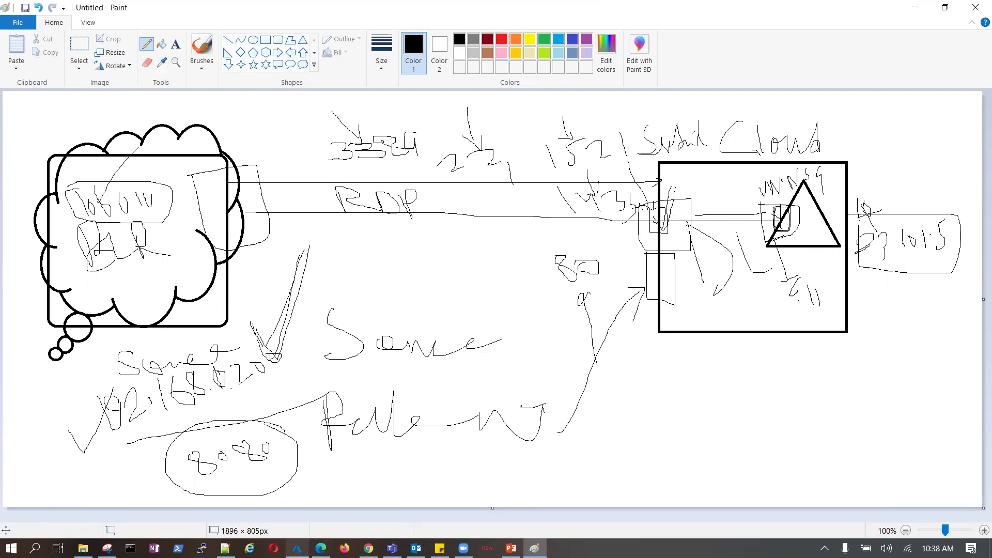
click(297, 548)
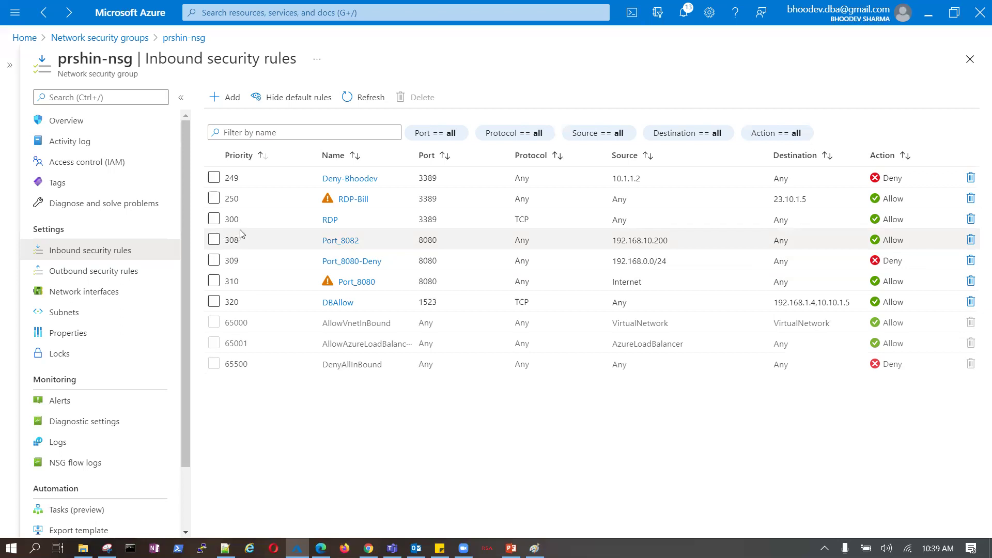
Draft a new inbound rule with source IP 192.168.0.200 and destination port 3389.
click(233, 98)
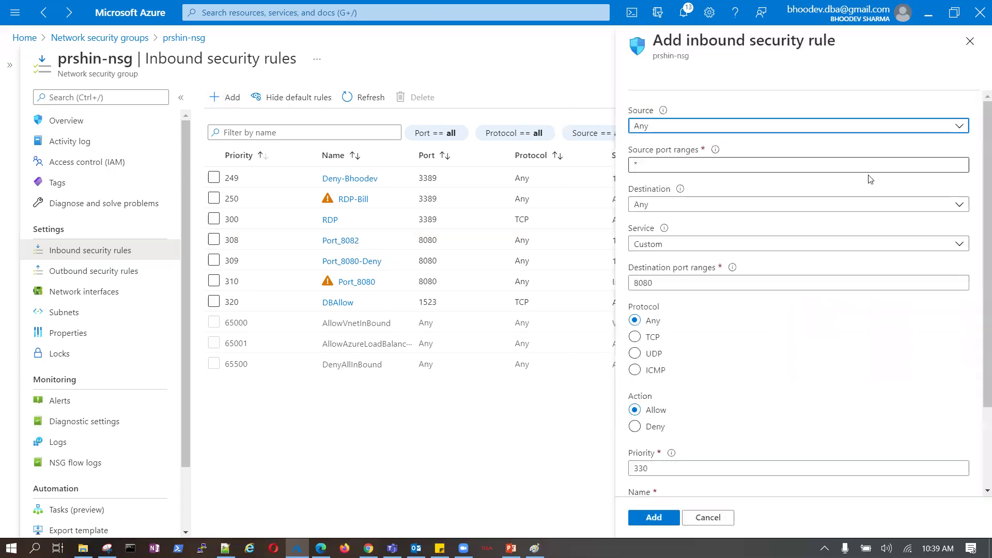
click(959, 128)
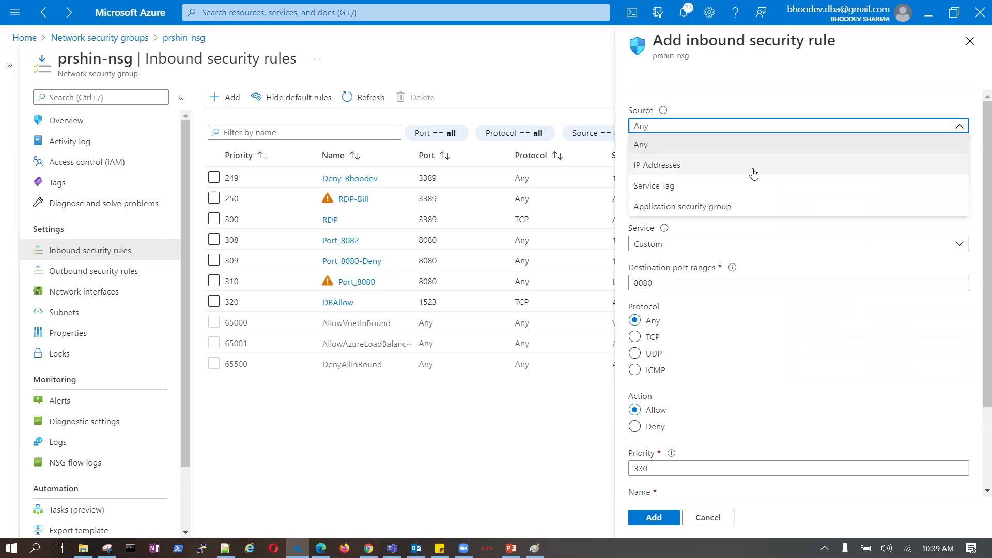
click(678, 170)
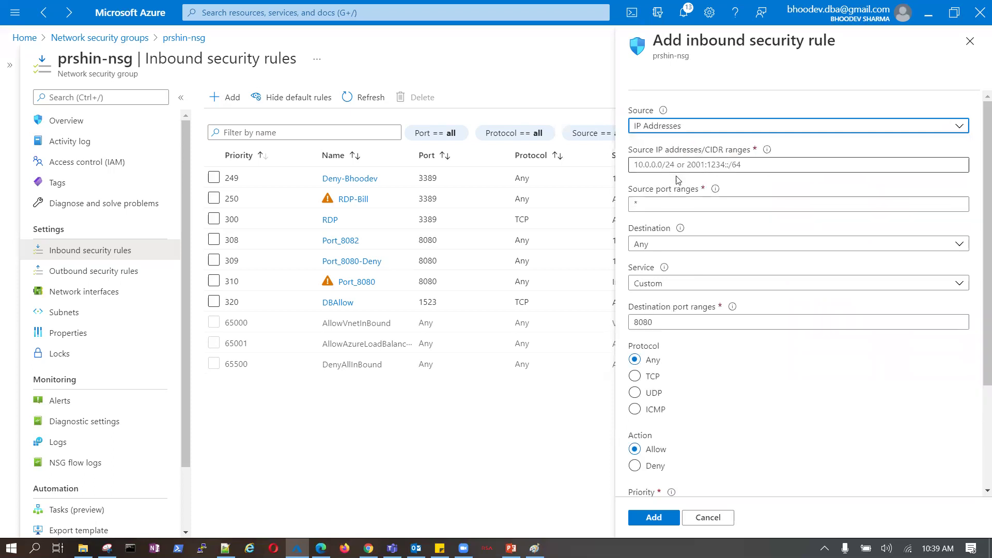
click(760, 165)
key(ctrl+v)
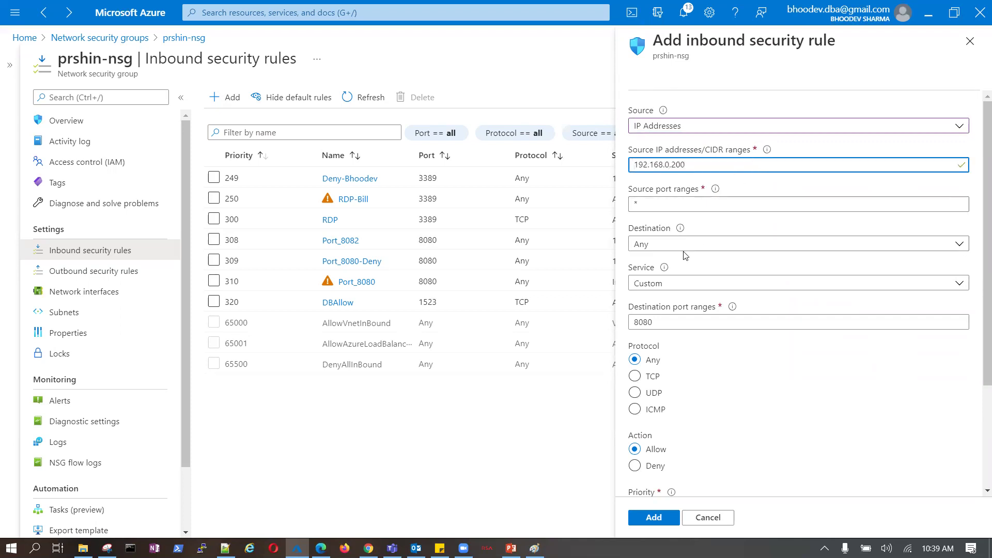
scroll(678, 250, down, 1)
drag(679, 257, 621, 262)
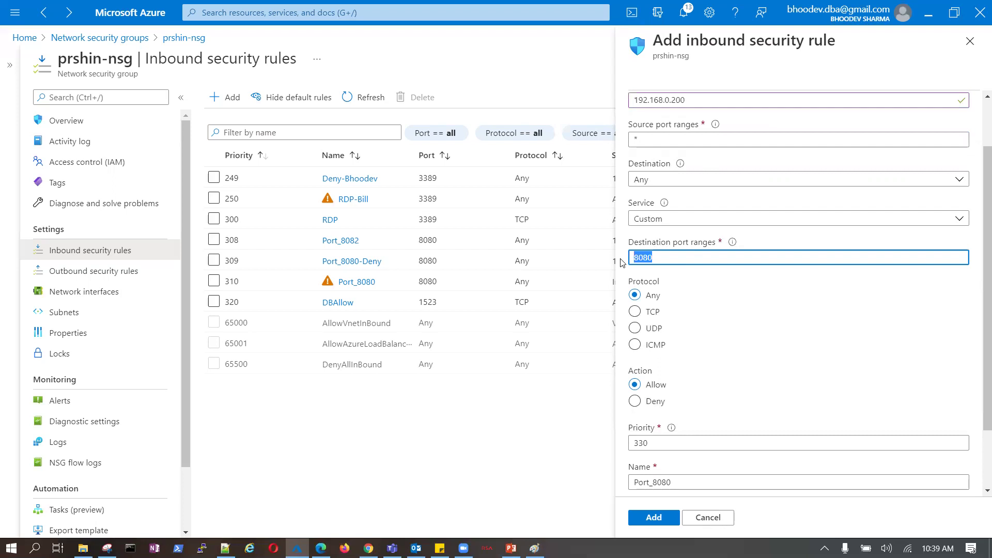
text(3389)
Close the Add inbound security rule panel and discard the unsaved draft.
scroll(775, 314, up, 1)
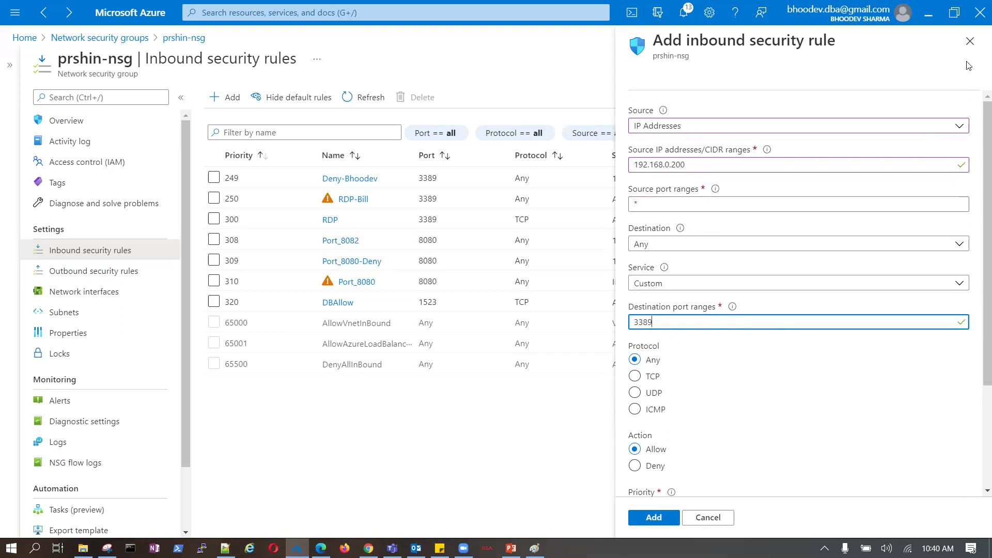
click(969, 41)
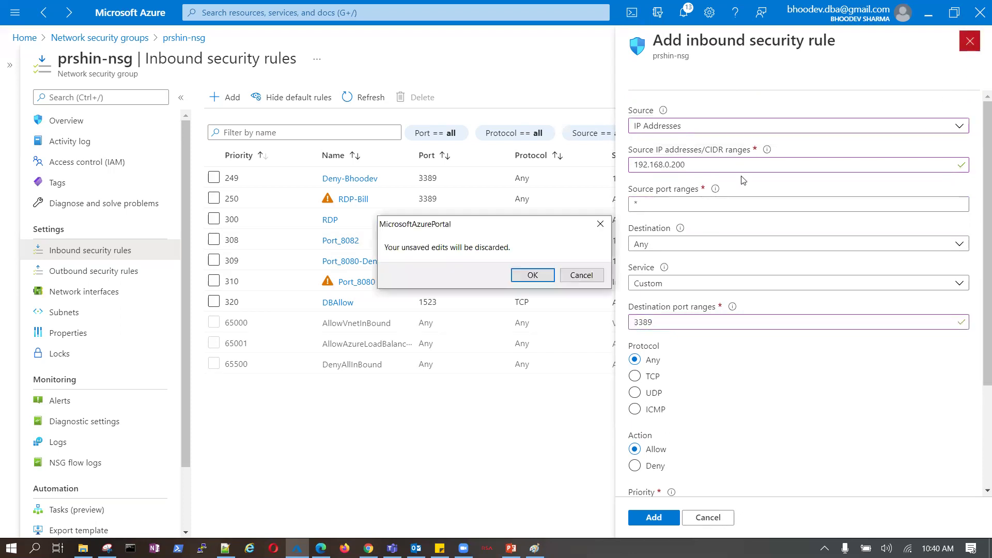
click(530, 277)
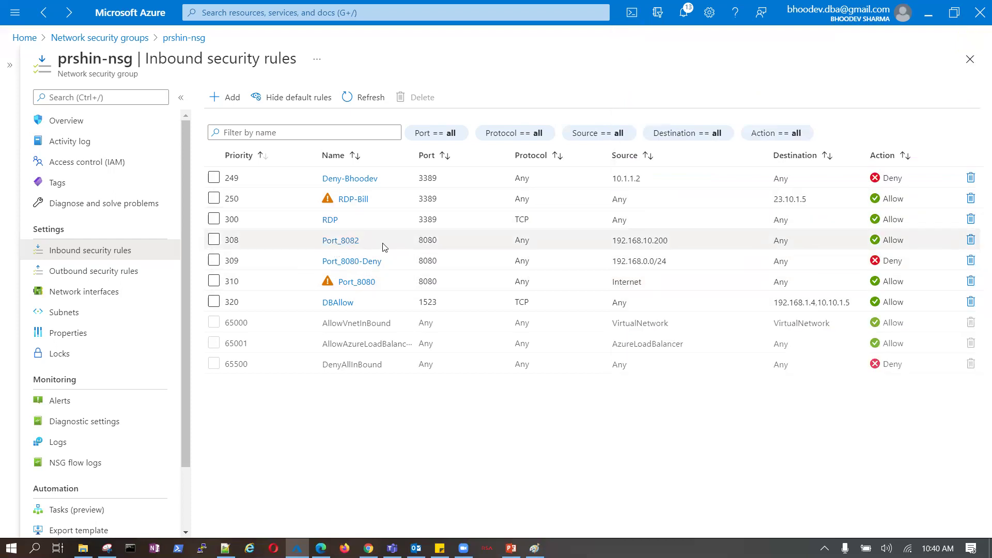
Append ',192.168.0.200' to Port_8082's source IP addresses and save the rule.
click(343, 248)
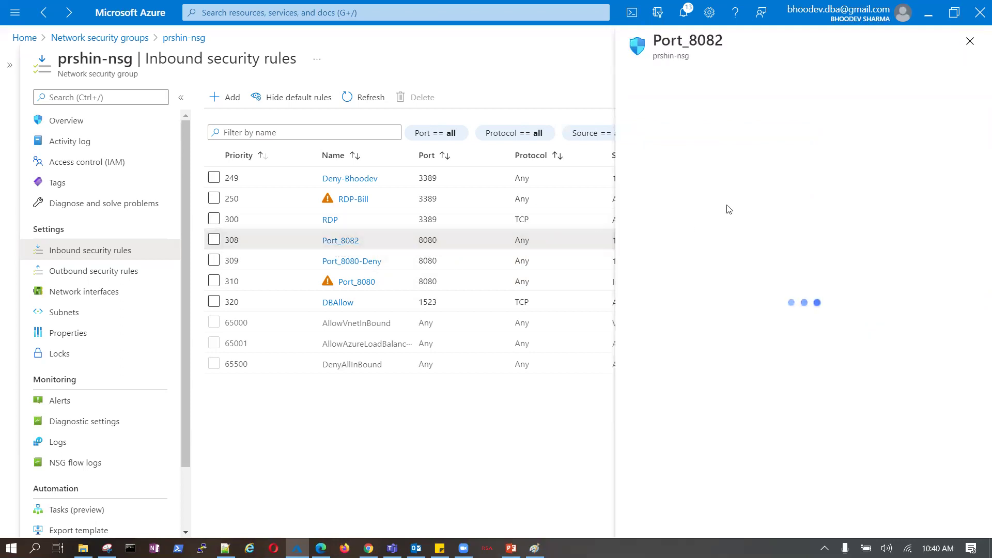
click(721, 168)
text(,)
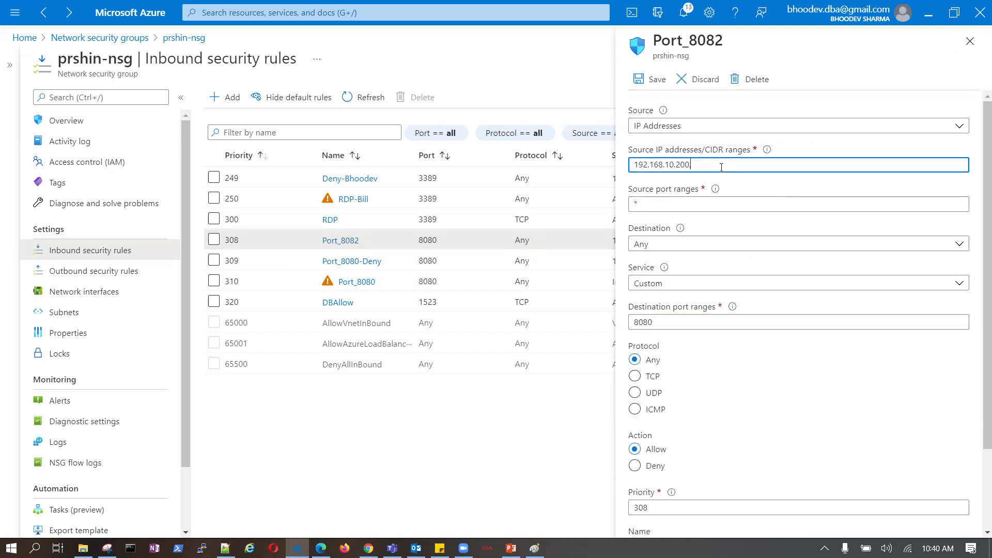
text(192.168.0.200)
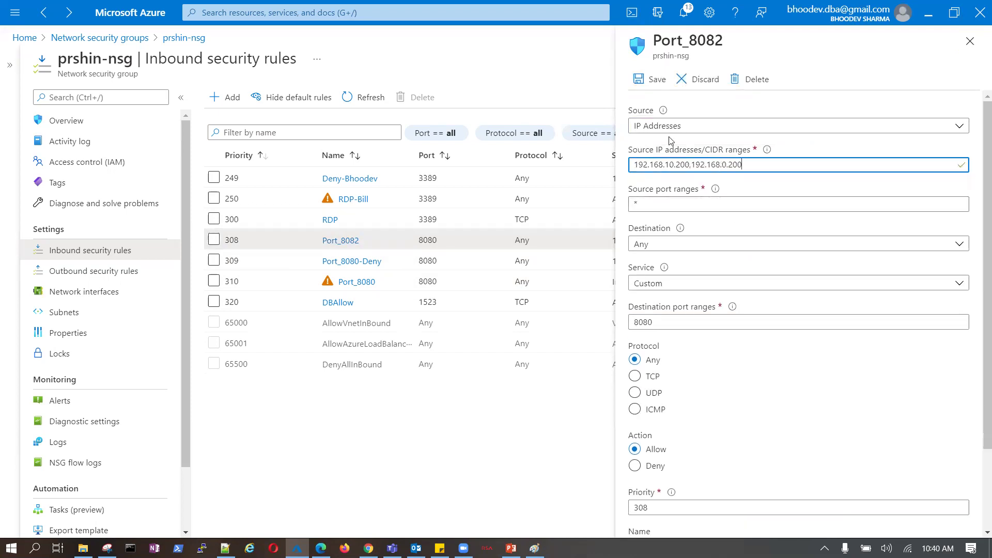
click(658, 82)
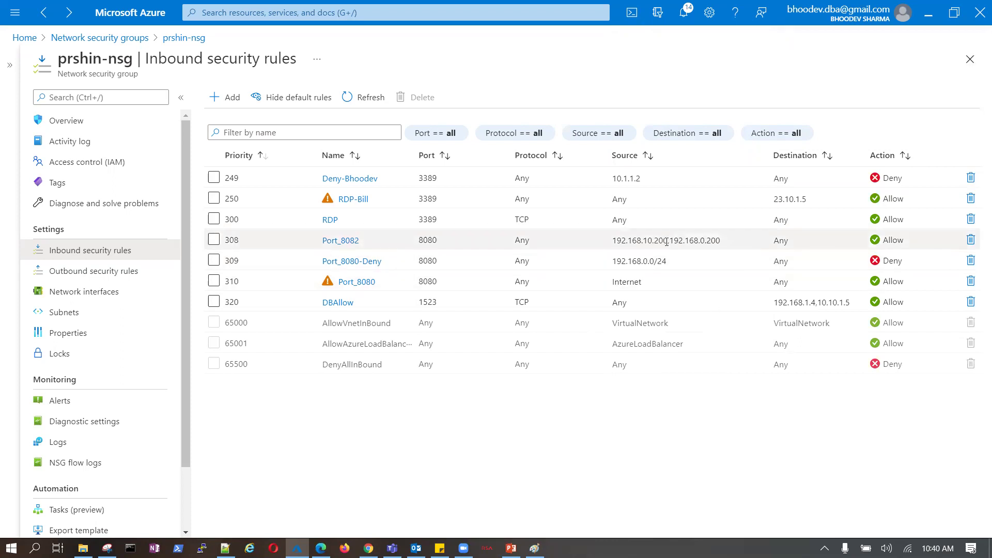
Check Port_8082's row in the rules list for sources 192.168.10.200 and 192.168.0.200.
drag(668, 242, 722, 242)
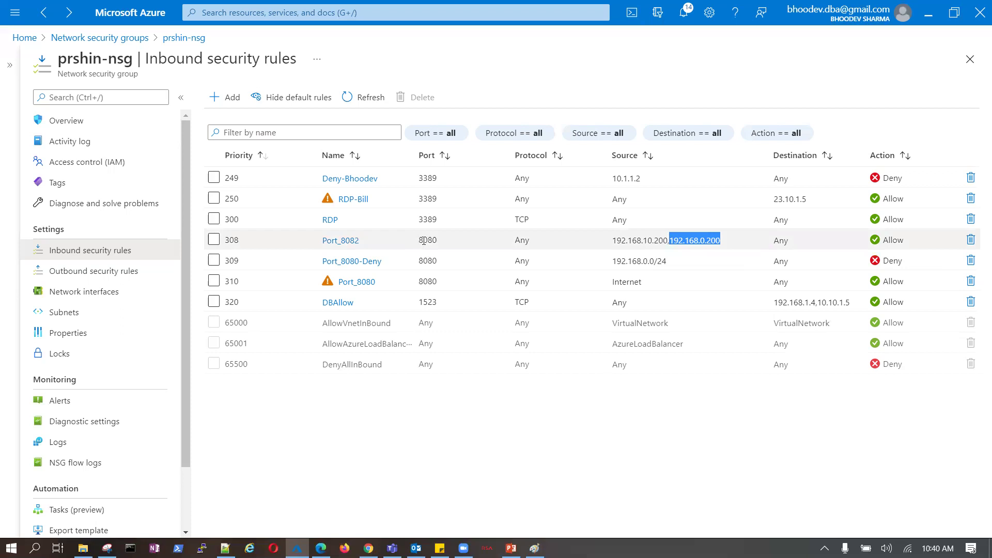
drag(422, 241, 722, 244)
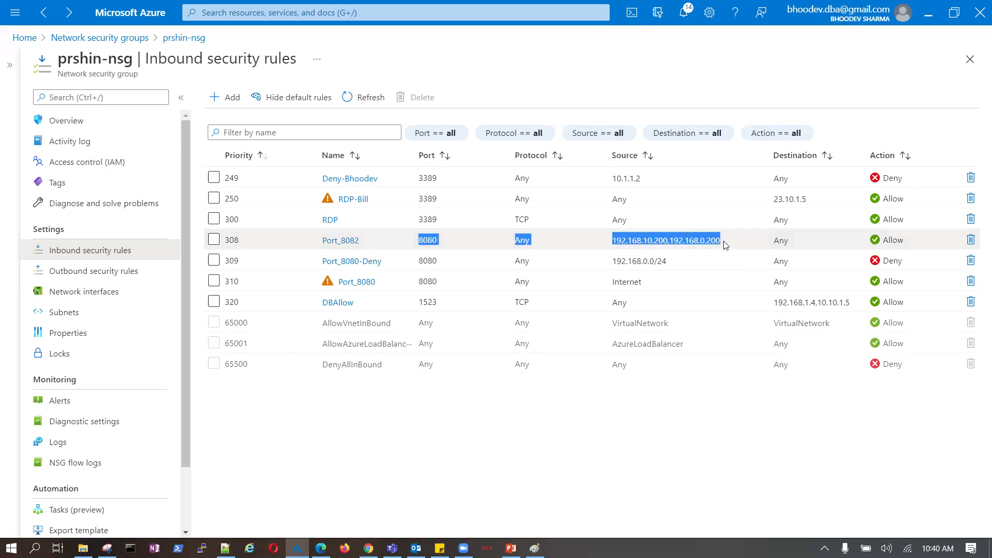
click(713, 243)
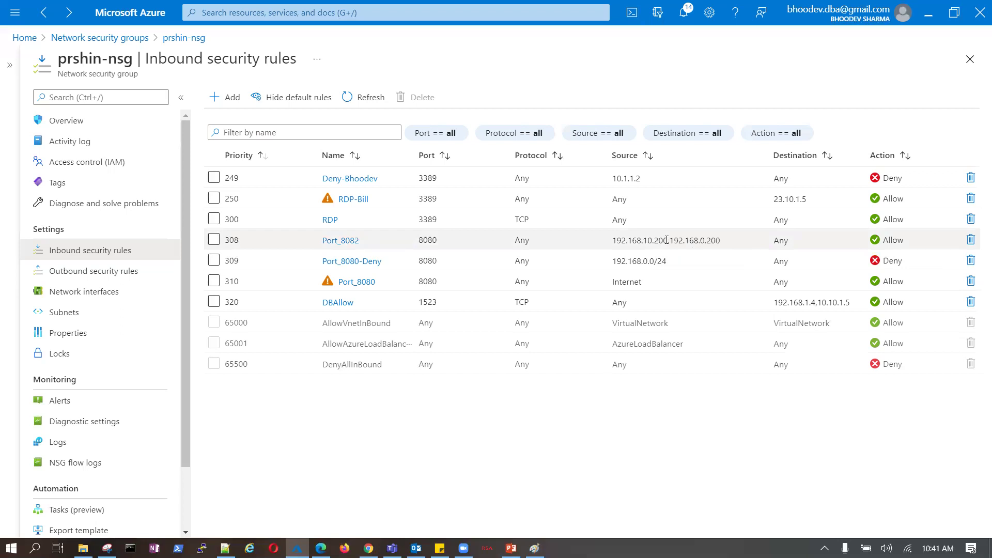
drag(667, 240, 614, 236)
Open Port_8082 and append 192.168.10.201 to the end of its source IP list.
click(345, 244)
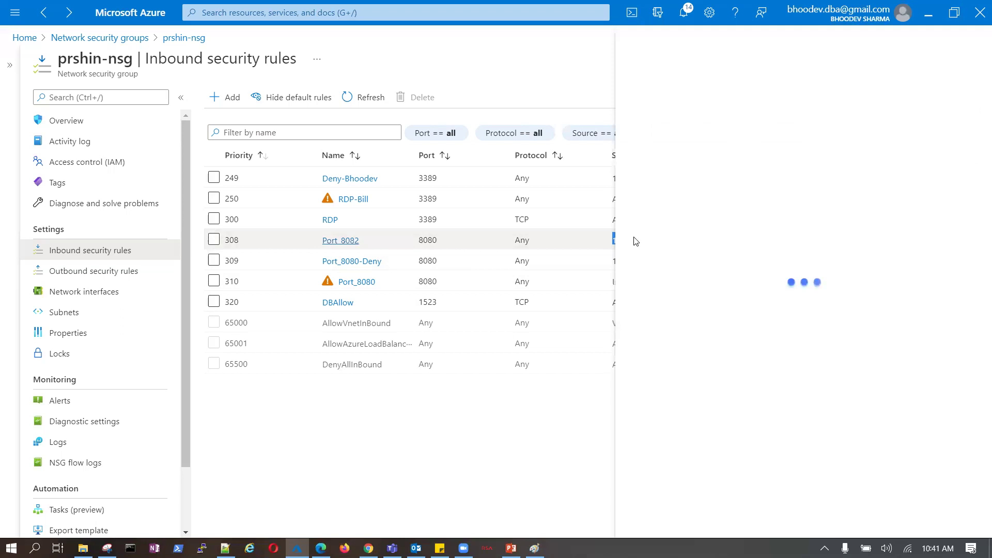
click(690, 165)
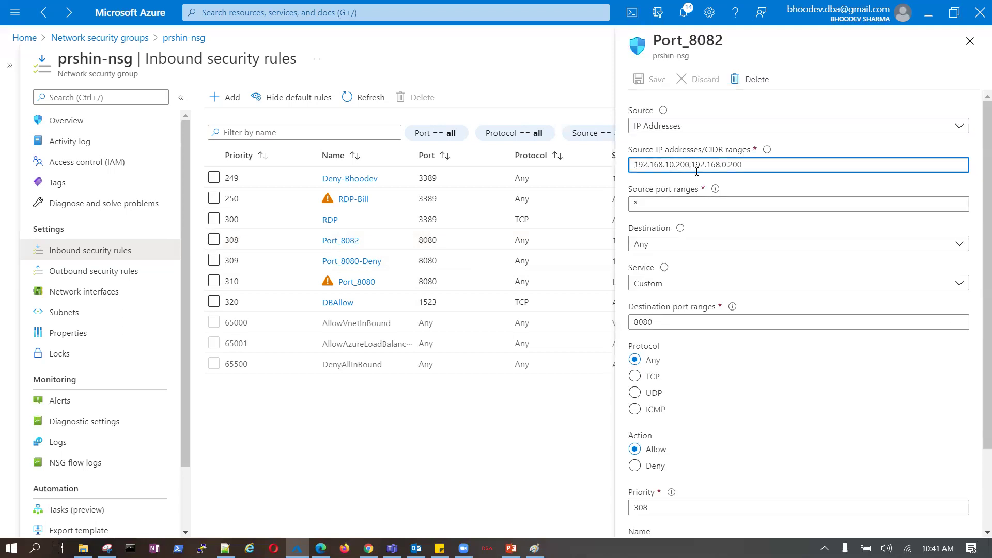
text(/31)
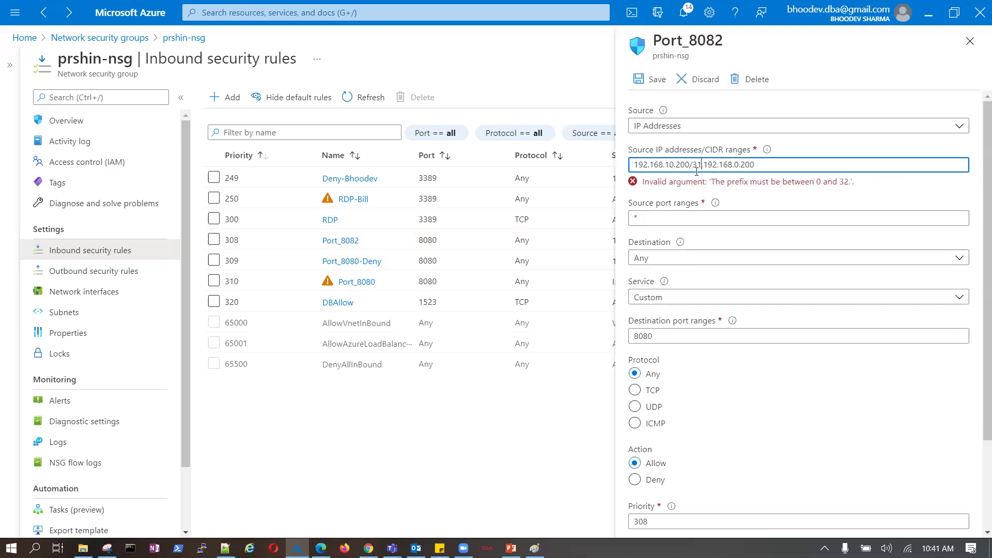
text(,)
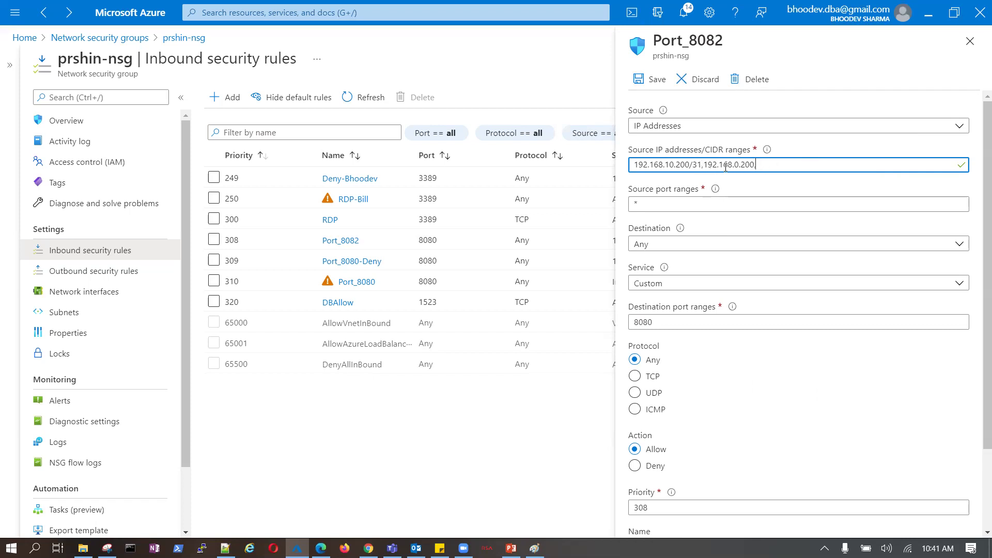
key(BackSpace)
key(BackSpace)
key(BackSpace)
key(BackSpace)
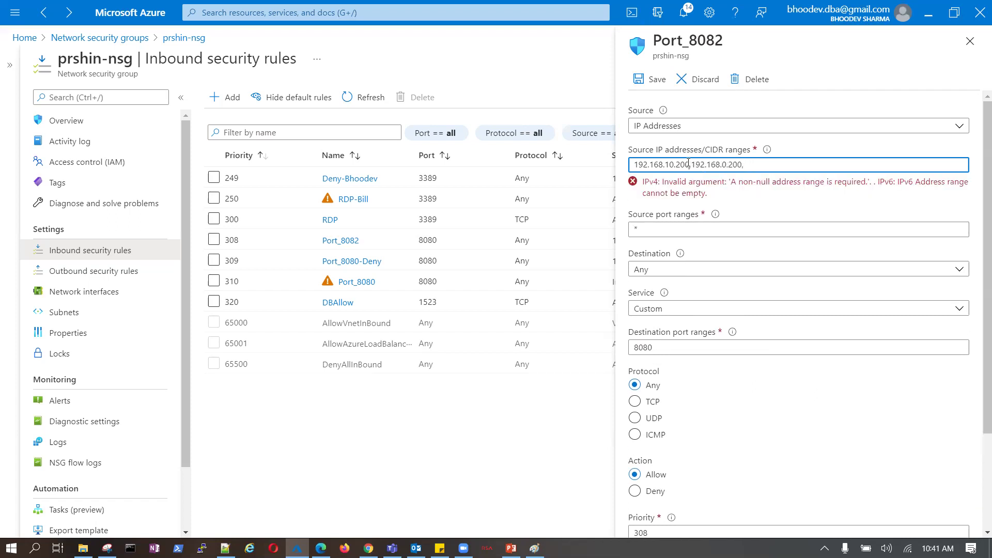
drag(689, 164, 626, 166)
key(ctrl+c)
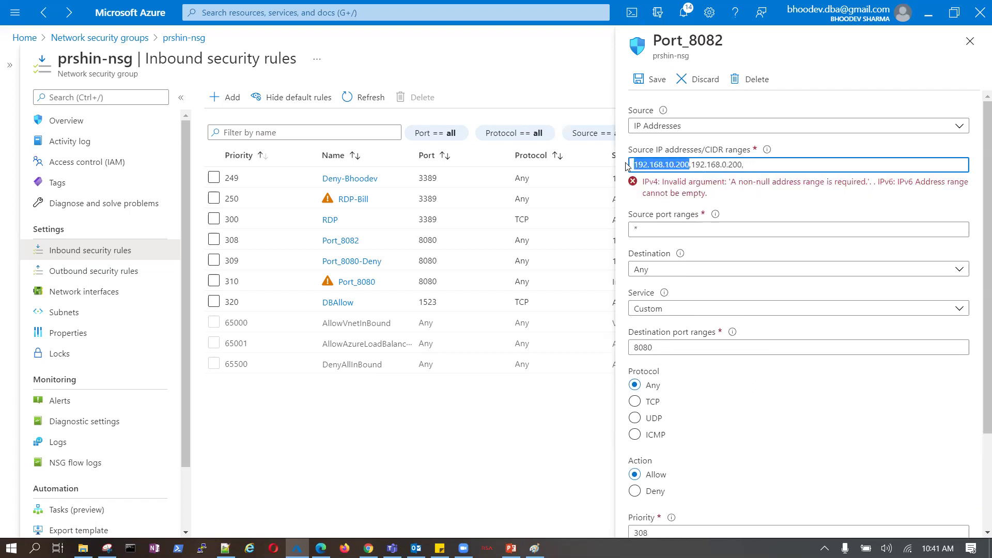
click(766, 165)
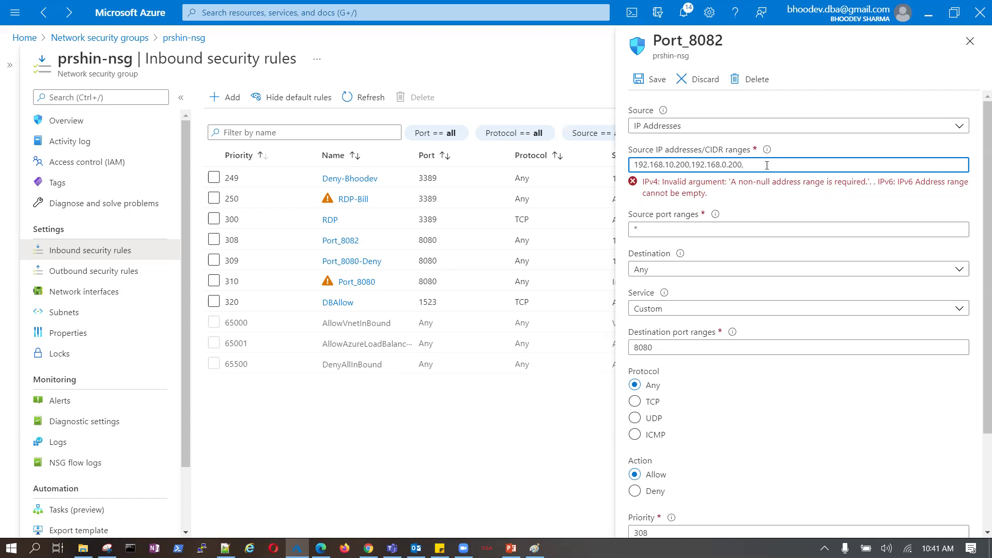
key(ctrl+v)
text(1)
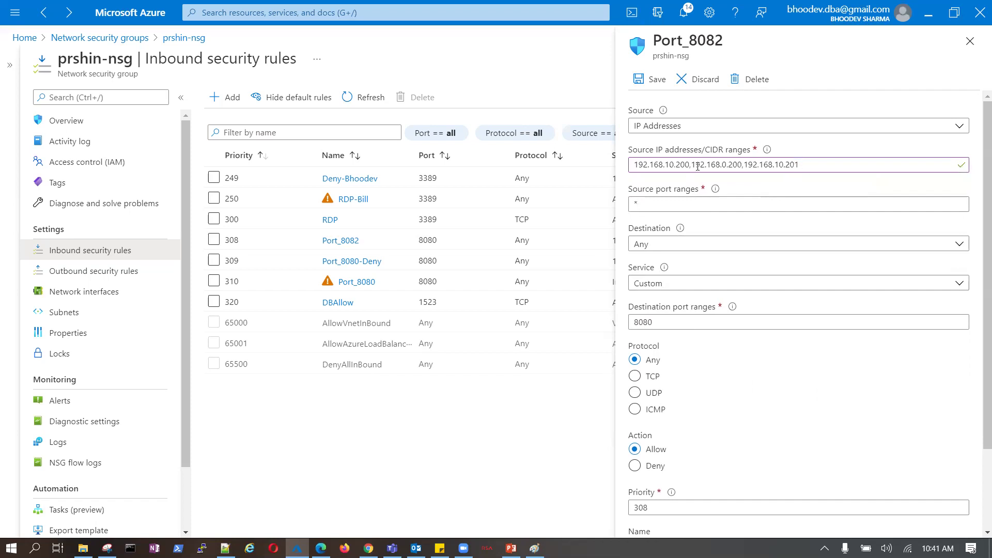
Add /31 to 192.168.10.200, remove the redundant 192.168.10.201 entry, and save the rule.
drag(805, 166, 744, 167)
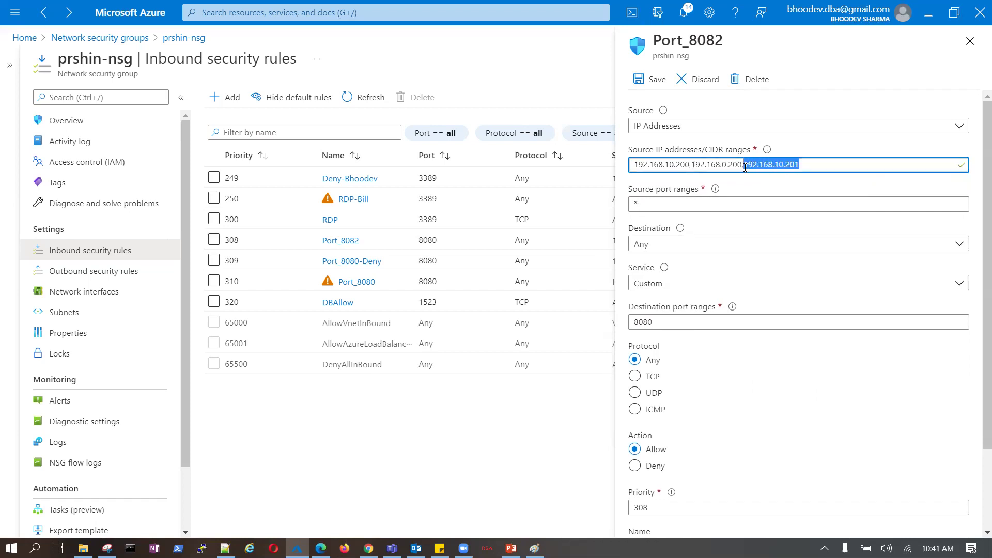
click(690, 165)
text(/31)
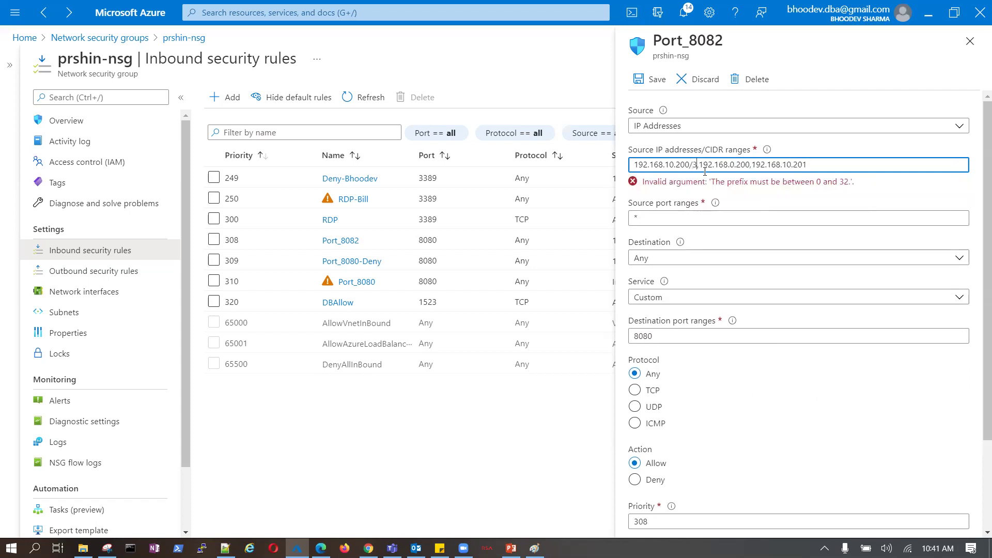
click(831, 443)
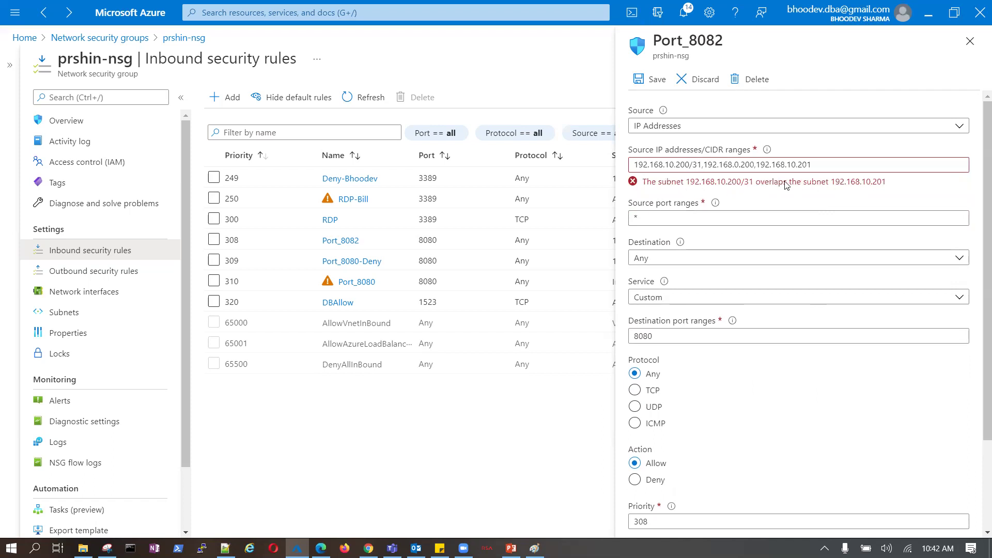
drag(821, 165, 761, 164)
key(BackSpace)
key(BackSpace)
key(BackSpace)
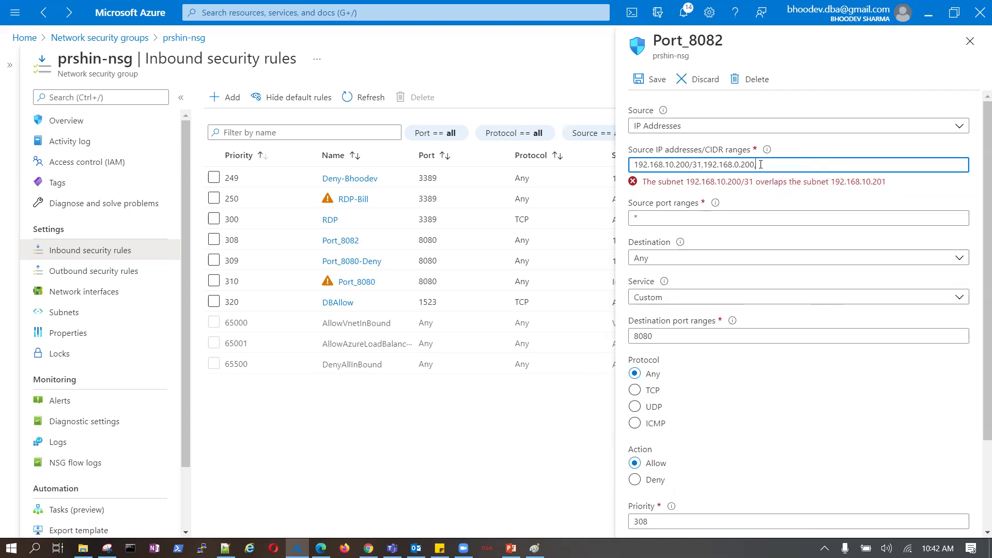
click(789, 360)
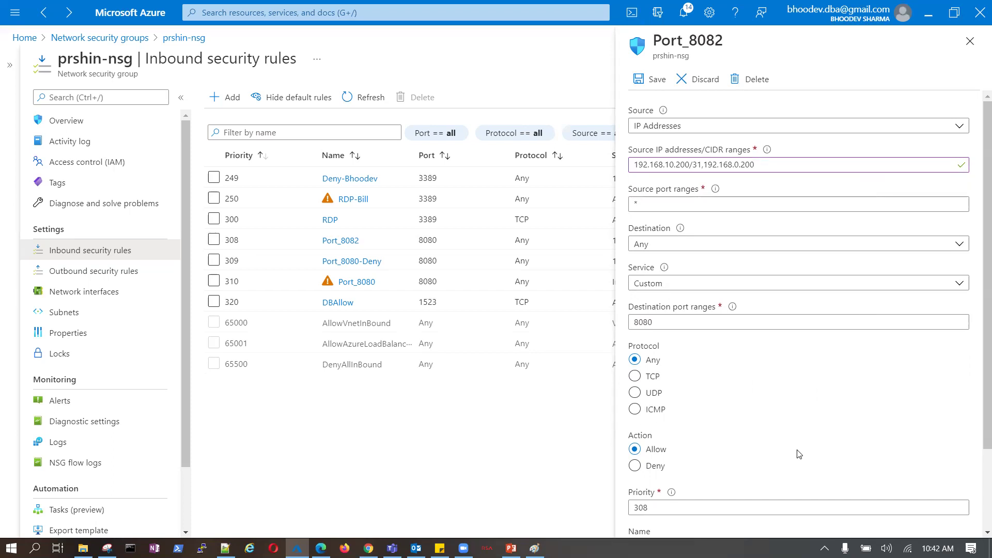
click(655, 82)
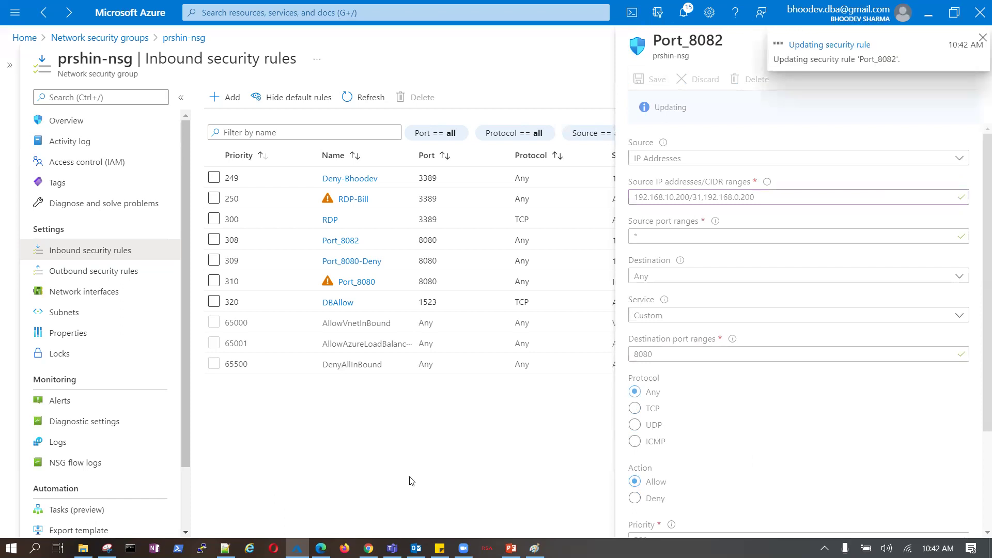
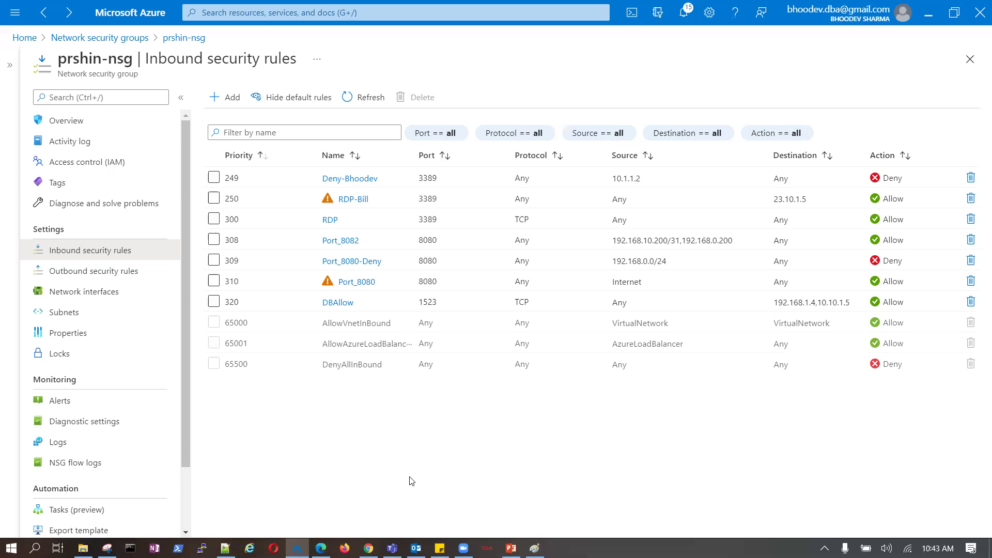
Open the Port_8082 rule and append ,8081.8088 after 8080 in its destination port ranges.
click(344, 246)
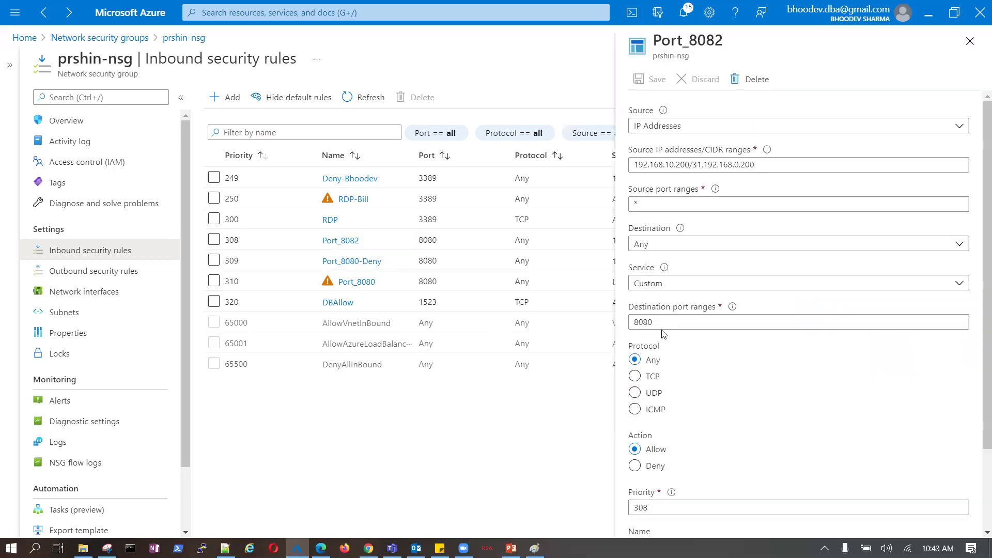
click(679, 322)
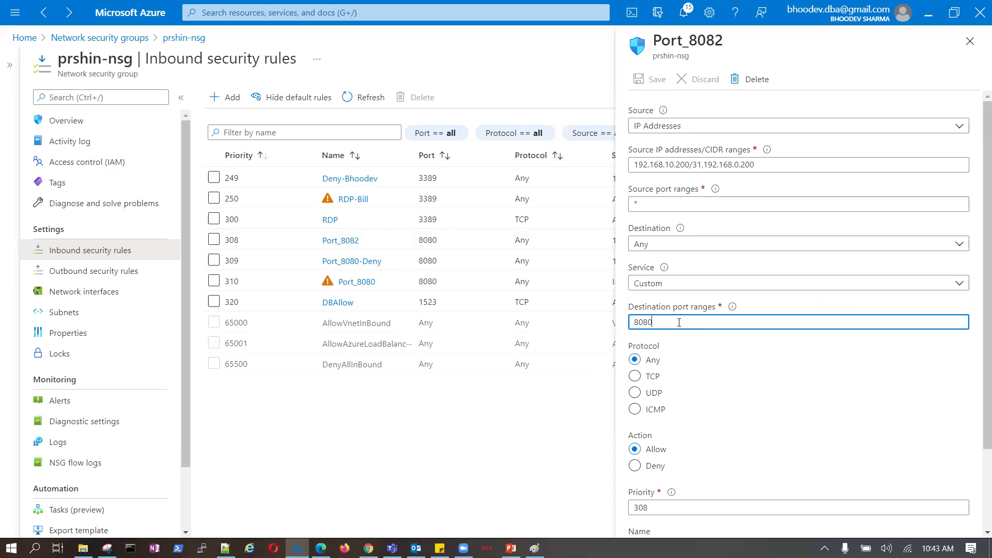
text(,8081.8088)
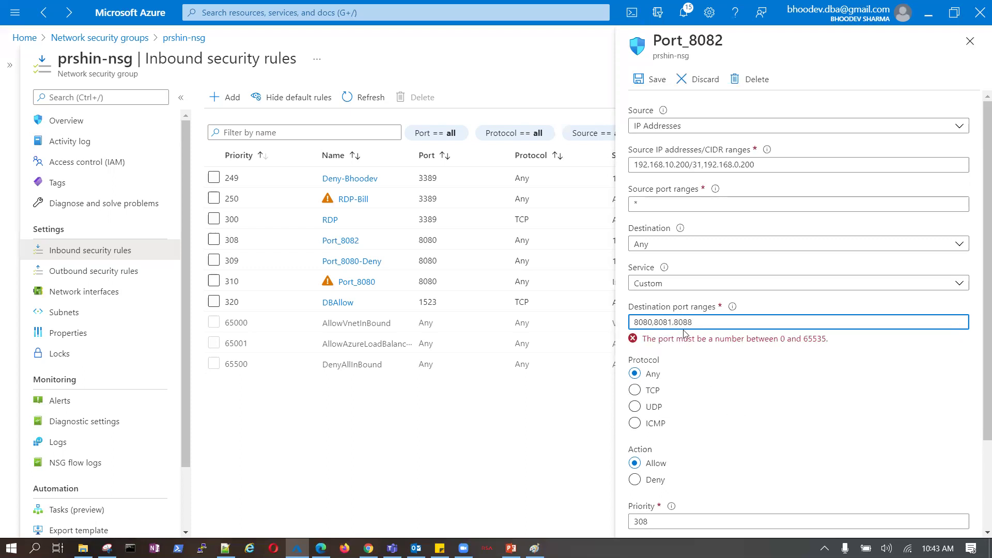
click(678, 322)
Replace the stray period with a comma so the ports read 8080,8081,8088.
key(BackSpace)
text(,)
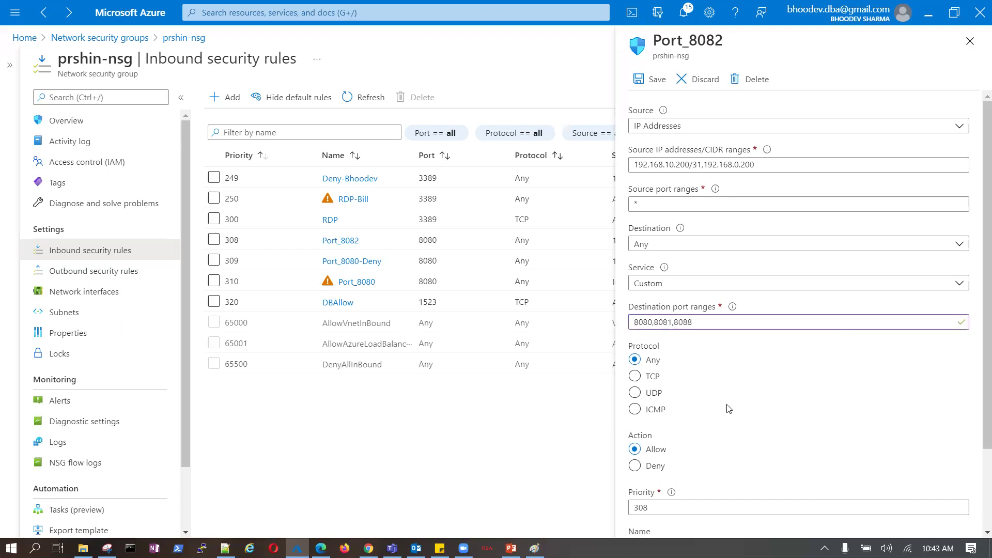
drag(695, 322, 623, 322)
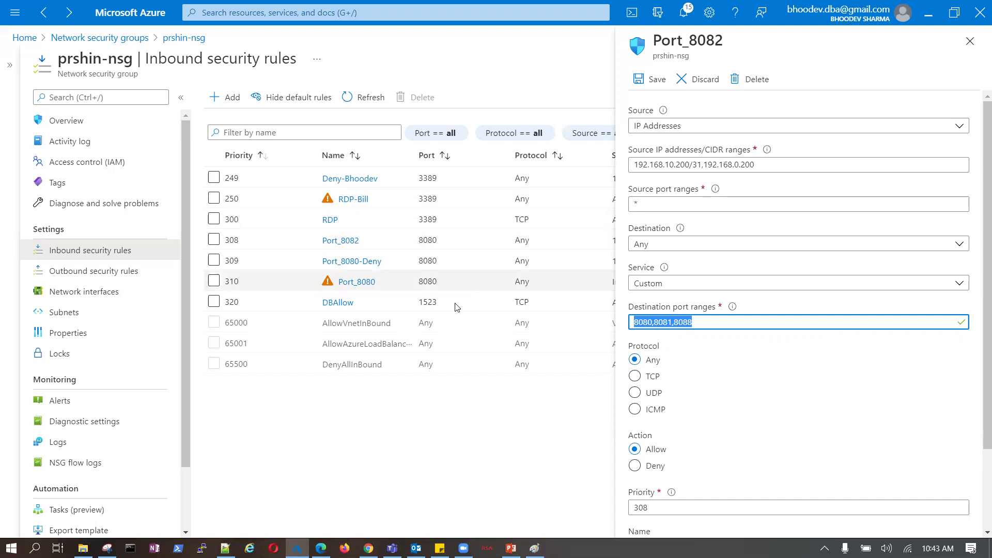
Close the Port_8082 rule panel without saving the port change.
scroll(860, 380, down, 2)
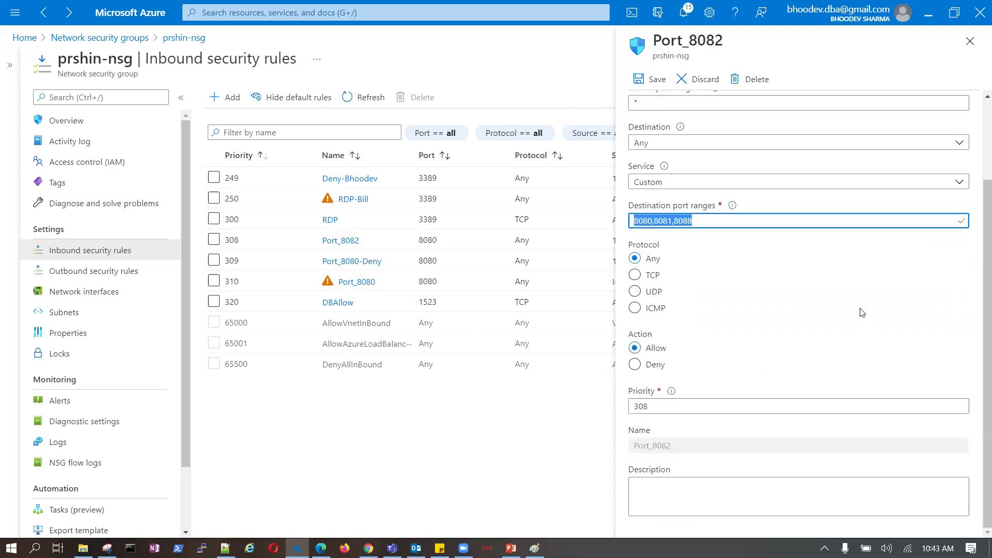
scroll(860, 313, up, 2)
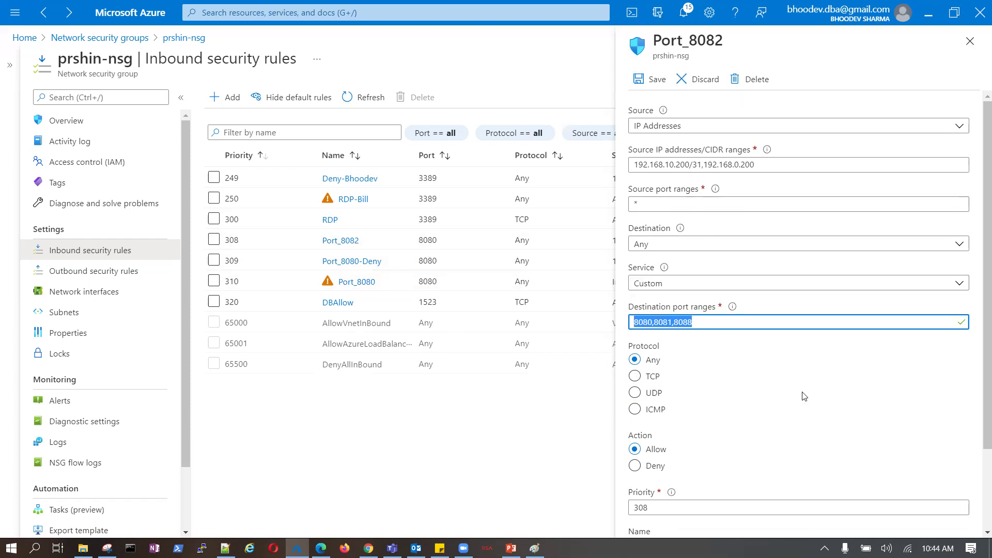
click(970, 41)
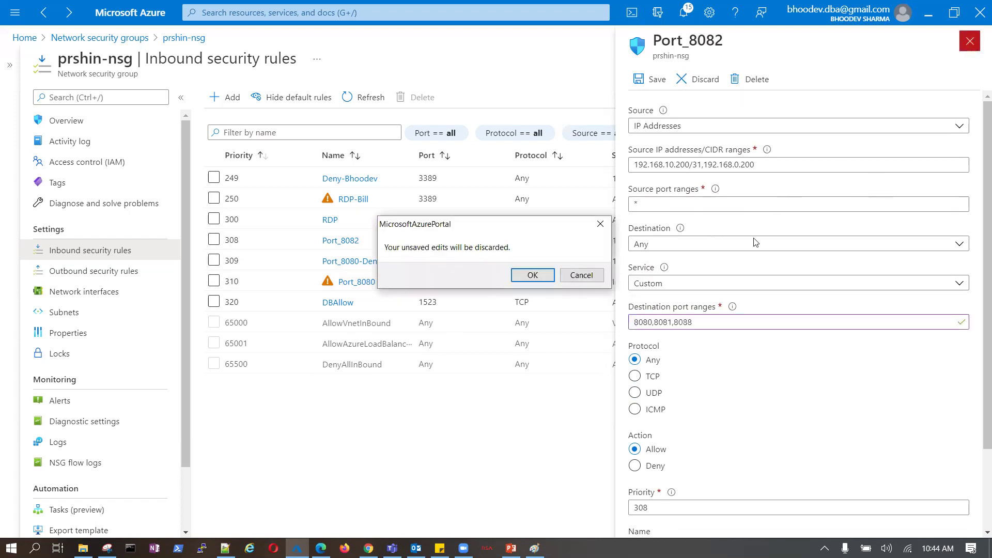
Confirm discarding the Port_8082 edits and bring up the Paint network diagram.
click(532, 275)
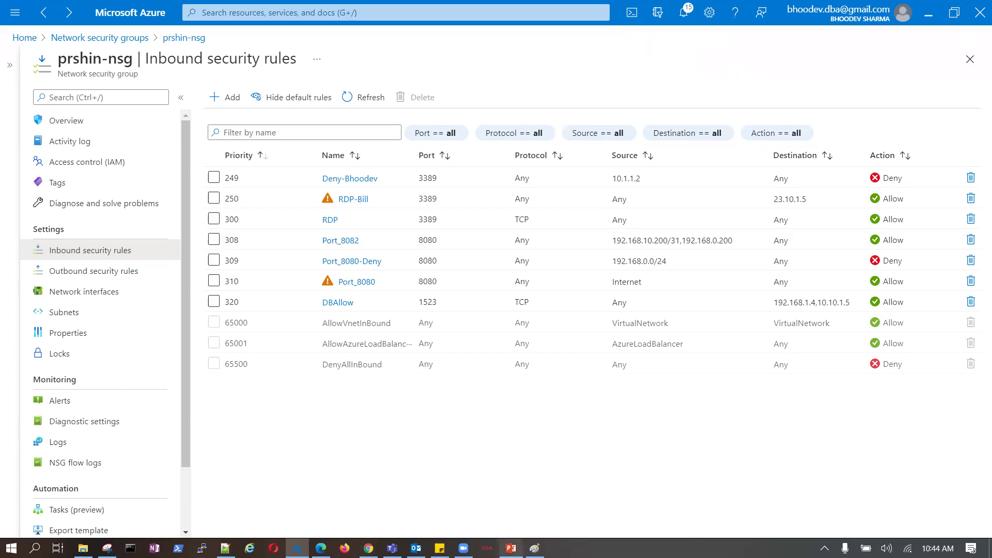
click(534, 548)
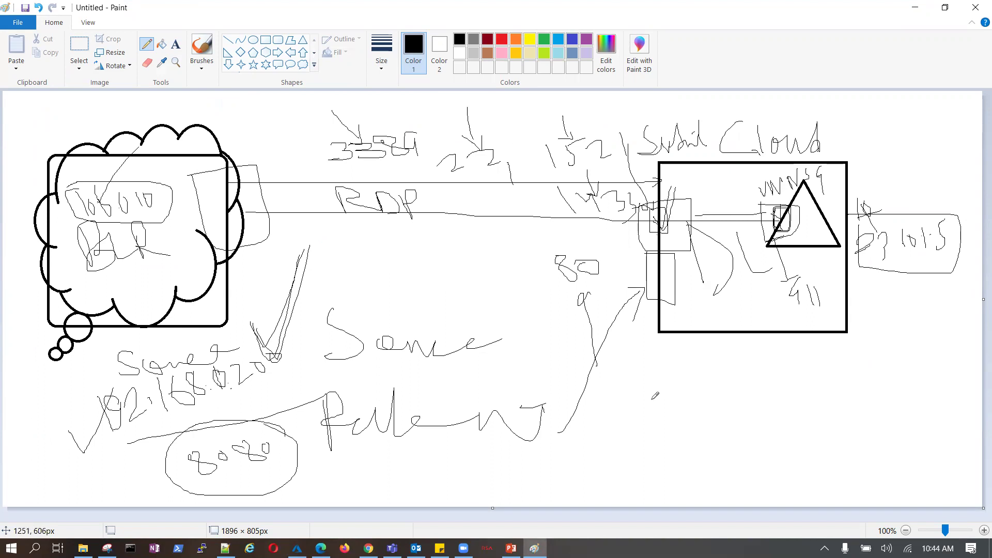
Write 'Scope' below the subnet box and pencil loops and lines linking its small boxes to the triangle.
mouse_move(626, 368)
mouse_down()
mouse_move(635, 391)
mouse_move(615, 397)
mouse_up()
mouse_move(658, 380)
mouse_down()
mouse_move(655, 396)
mouse_move(666, 384)
mouse_move(697, 400)
mouse_move(702, 382)
mouse_move(738, 399)
mouse_up()
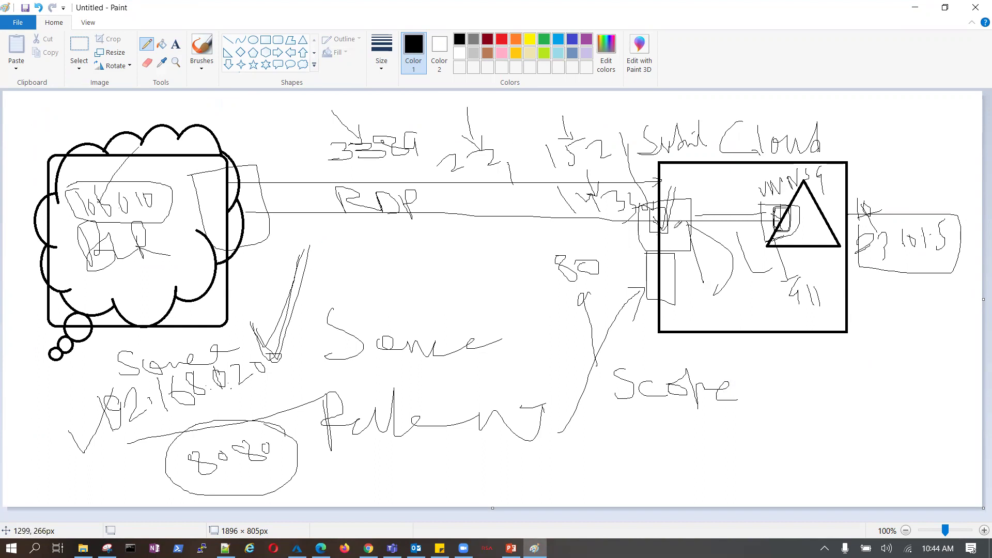
mouse_move(642, 181)
mouse_down()
mouse_move(672, 192)
mouse_move(672, 313)
mouse_move(647, 178)
mouse_up()
mouse_move(755, 203)
mouse_down()
mouse_move(798, 210)
mouse_move(765, 247)
mouse_move(751, 203)
mouse_up()
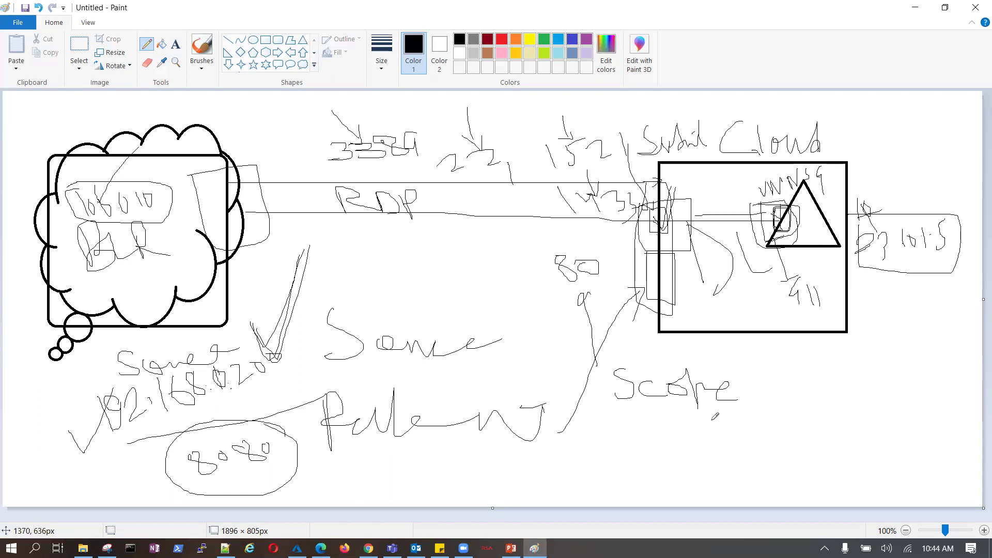
mouse_move(659, 384)
mouse_down()
mouse_move(660, 346)
mouse_move(644, 350)
mouse_move(661, 334)
mouse_up()
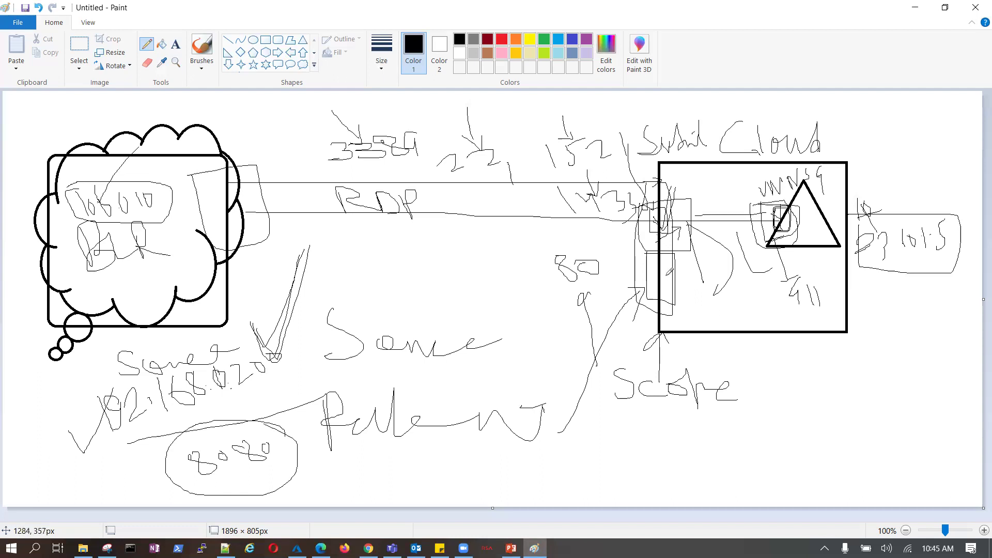
mouse_move(647, 258)
mouse_down()
mouse_move(673, 279)
mouse_move(667, 316)
mouse_move(650, 268)
mouse_move(652, 314)
mouse_move(670, 316)
mouse_move(683, 273)
mouse_move(671, 254)
mouse_up()
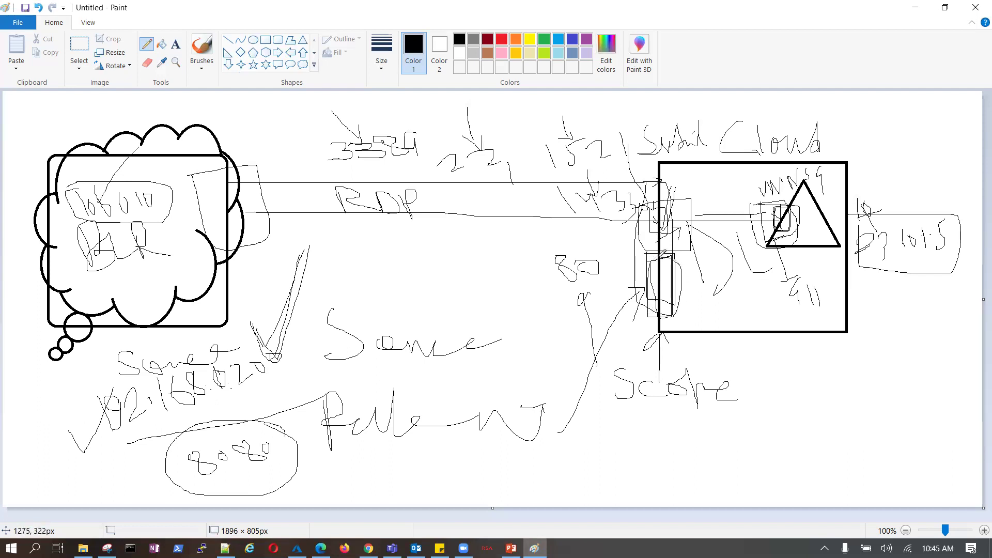
mouse_move(680, 315)
mouse_down()
mouse_move(758, 311)
mouse_move(763, 280)
mouse_move(770, 289)
mouse_up()
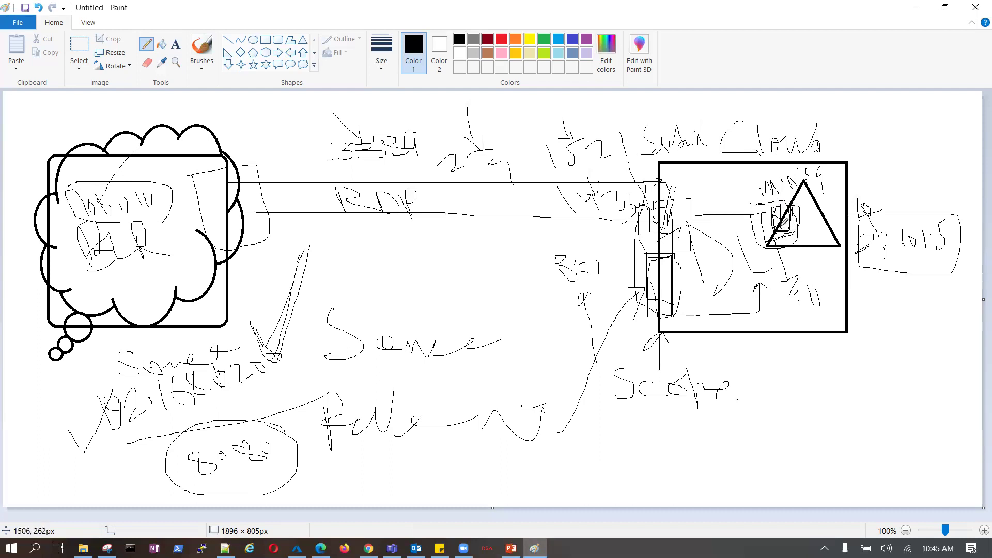
Add lines and loops around the triangle's small boxes and the left small rectangle.
mouse_move(783, 224)
mouse_down()
mouse_move(878, 173)
mouse_move(872, 182)
mouse_up()
drag(757, 202, 782, 184)
mouse_move(645, 206)
mouse_down()
mouse_move(681, 204)
mouse_move(680, 313)
mouse_move(648, 215)
mouse_up()
mouse_move(769, 211)
mouse_down()
mouse_move(802, 223)
mouse_move(798, 233)
mouse_move(770, 197)
mouse_up()
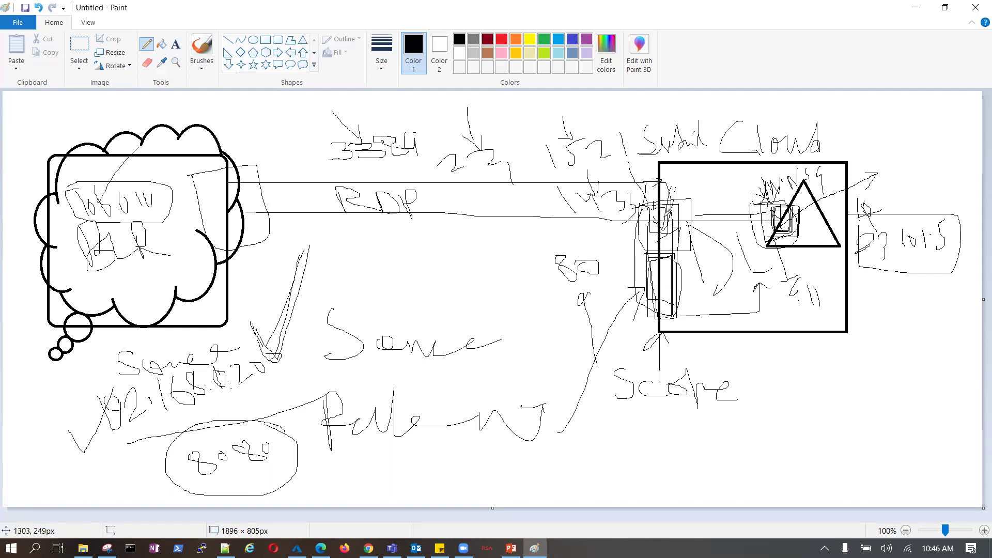
mouse_move(647, 208)
mouse_down()
mouse_move(685, 212)
mouse_move(671, 317)
mouse_move(645, 226)
mouse_move(657, 210)
mouse_up()
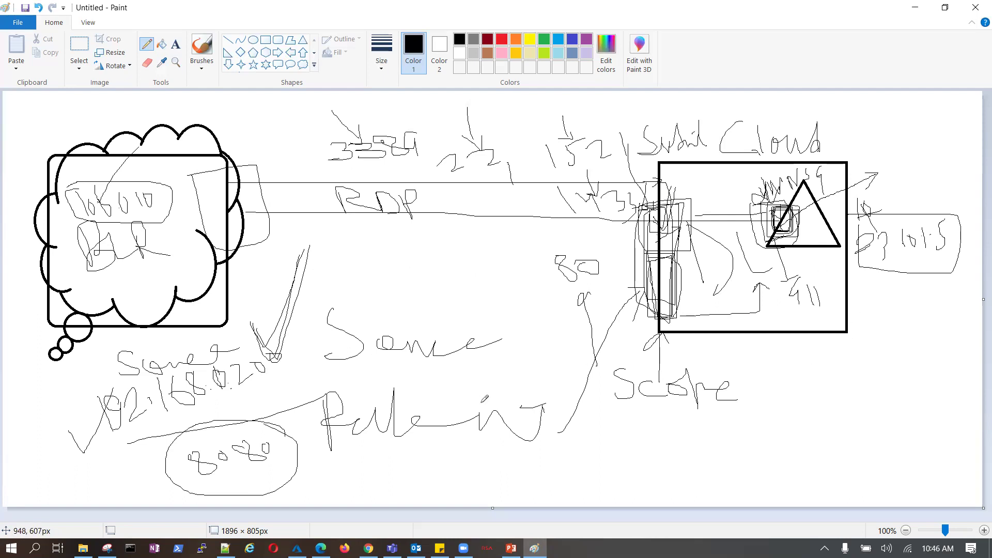
Write 50 above 'Some', box the 50 Web label, and add a note with connecting lines.
drag(378, 279, 381, 319)
mouse_move(378, 281)
mouse_down()
mouse_move(416, 292)
mouse_move(483, 282)
mouse_move(528, 318)
mouse_up()
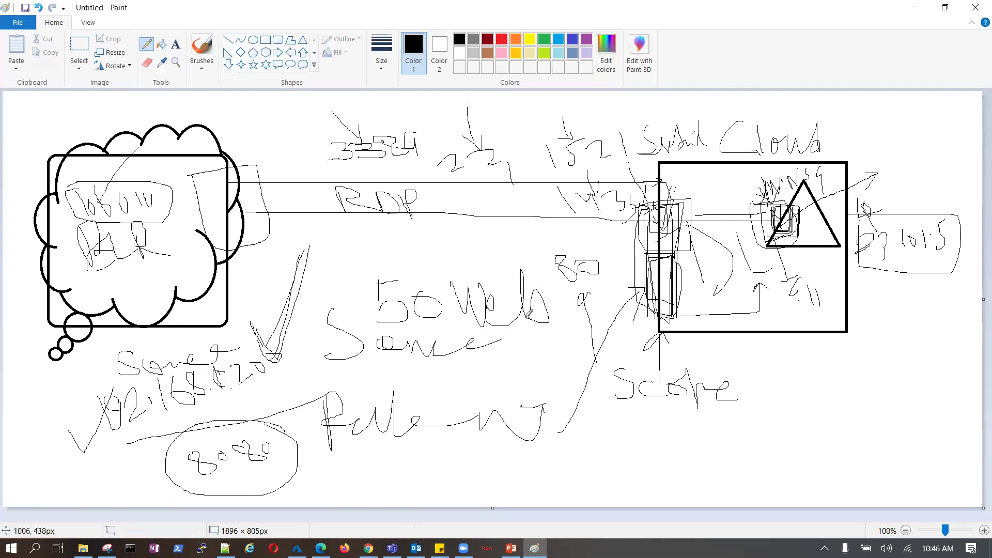
mouse_move(370, 263)
mouse_down()
mouse_move(381, 329)
mouse_move(512, 333)
mouse_move(560, 291)
mouse_move(485, 270)
mouse_move(369, 270)
mouse_move(434, 248)
mouse_move(455, 252)
mouse_move(439, 242)
mouse_up()
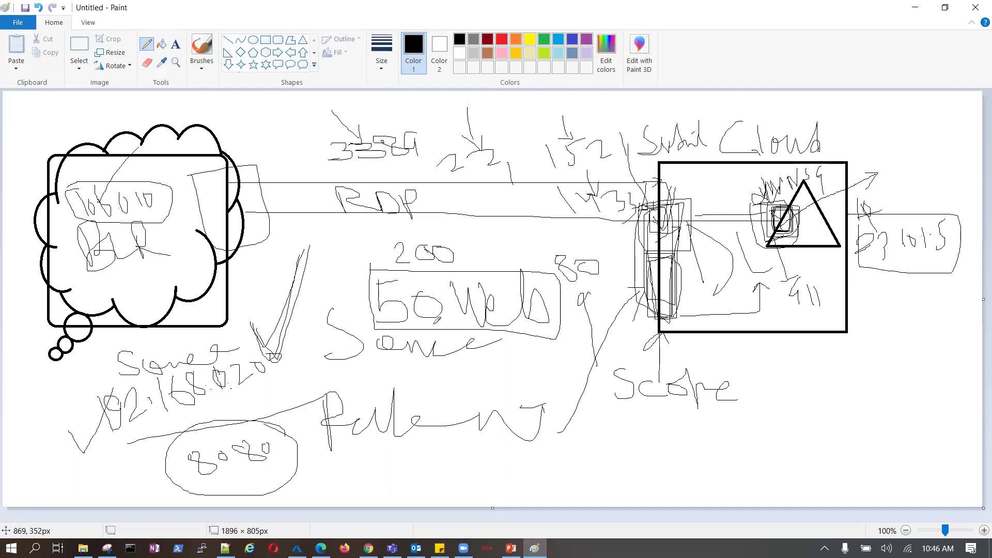
mouse_move(328, 235)
mouse_down()
mouse_move(334, 276)
mouse_move(370, 243)
mouse_move(448, 242)
mouse_move(463, 230)
mouse_up()
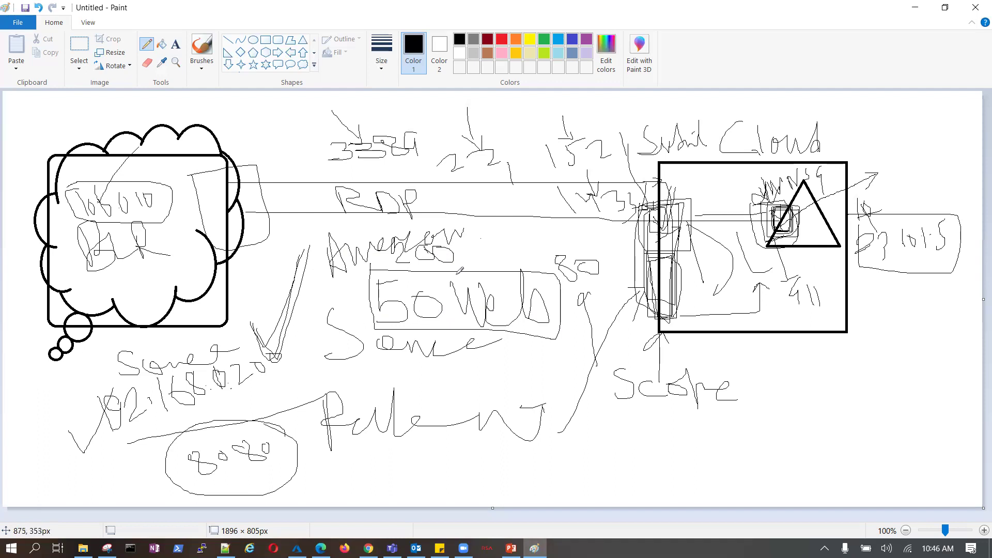
mouse_move(391, 257)
mouse_down()
mouse_move(407, 281)
mouse_move(449, 280)
mouse_up()
mouse_move(547, 328)
mouse_down()
mouse_move(561, 362)
mouse_move(584, 356)
mouse_move(591, 366)
mouse_up()
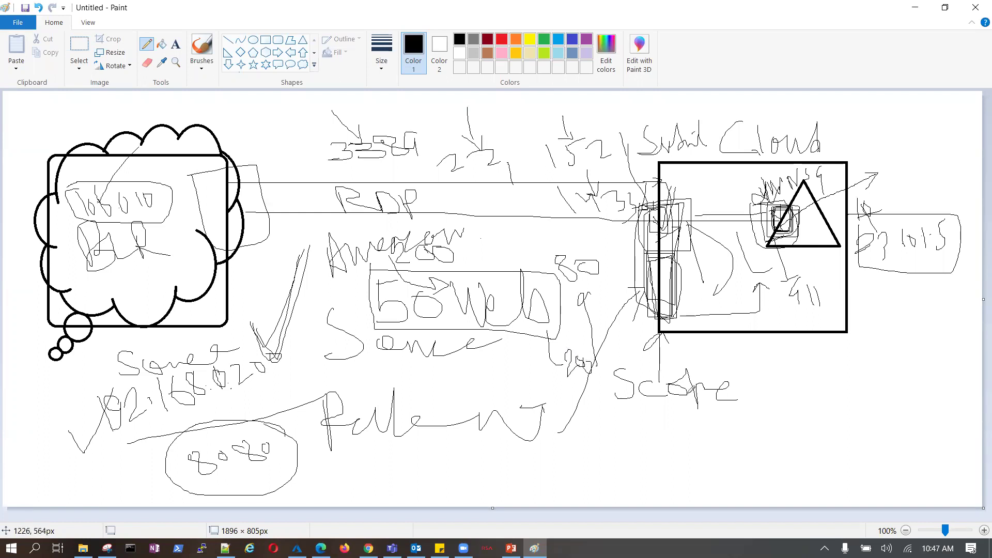
drag(765, 352, 777, 449)
Draw a large lower-right box holding two stacked small boxes, linked by curves to the diagram.
mouse_move(766, 351)
mouse_down()
mouse_move(954, 338)
mouse_move(971, 464)
mouse_move(852, 473)
mouse_move(776, 449)
mouse_up()
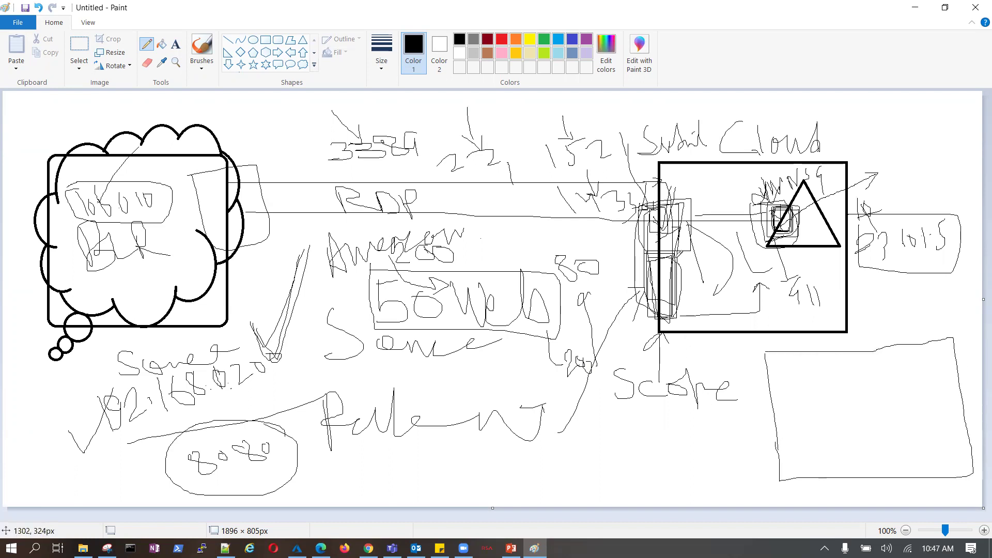
mouse_move(755, 360)
mouse_down()
mouse_move(767, 399)
mouse_move(785, 366)
mouse_move(763, 360)
mouse_up()
mouse_move(560, 361)
mouse_down()
mouse_move(568, 408)
mouse_move(694, 462)
mouse_move(851, 431)
mouse_move(843, 375)
mouse_move(839, 386)
mouse_move(845, 380)
mouse_move(861, 399)
mouse_move(878, 371)
mouse_move(858, 376)
mouse_up()
mouse_move(777, 380)
mouse_down()
mouse_move(919, 392)
mouse_move(895, 370)
mouse_up()
drag(779, 371, 906, 366)
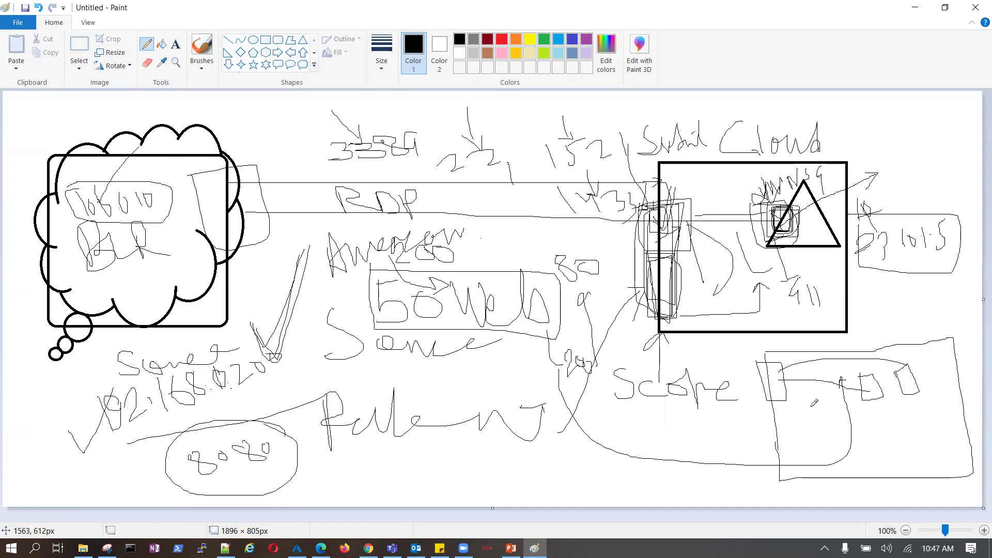
mouse_move(796, 393)
mouse_down()
mouse_move(817, 414)
mouse_move(820, 391)
mouse_move(797, 393)
mouse_move(813, 388)
mouse_up()
mouse_move(799, 428)
mouse_down()
mouse_move(800, 456)
mouse_move(830, 449)
mouse_move(797, 434)
mouse_up()
mouse_move(780, 400)
mouse_down()
mouse_move(800, 437)
mouse_move(825, 444)
mouse_up()
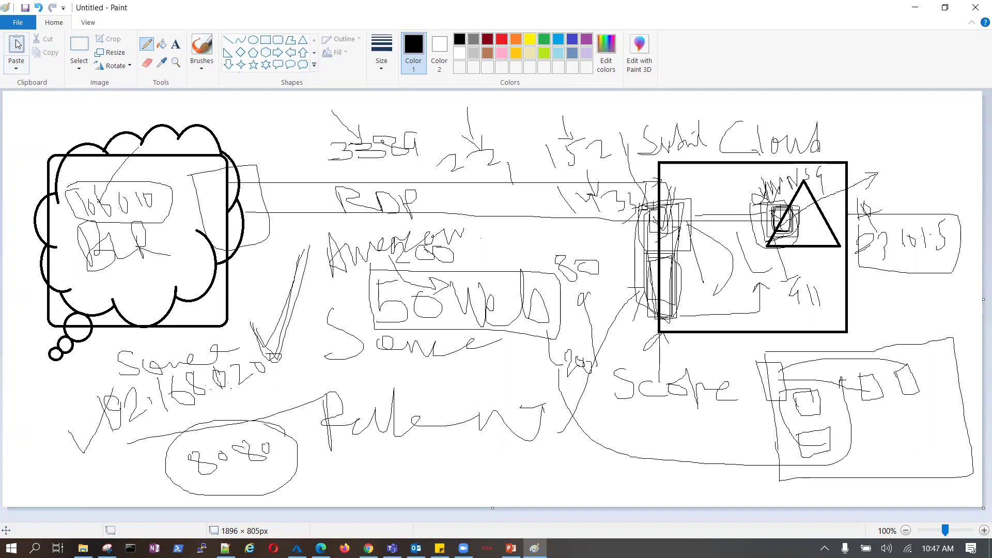
Start a new blank Paint image, discarding the old diagram without saving.
click(18, 22)
click(680, 266)
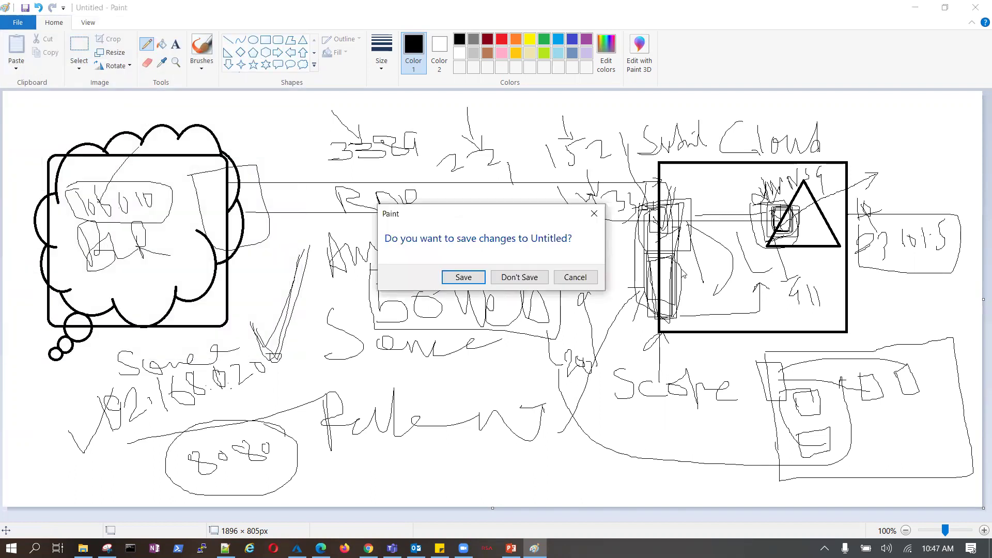
click(523, 277)
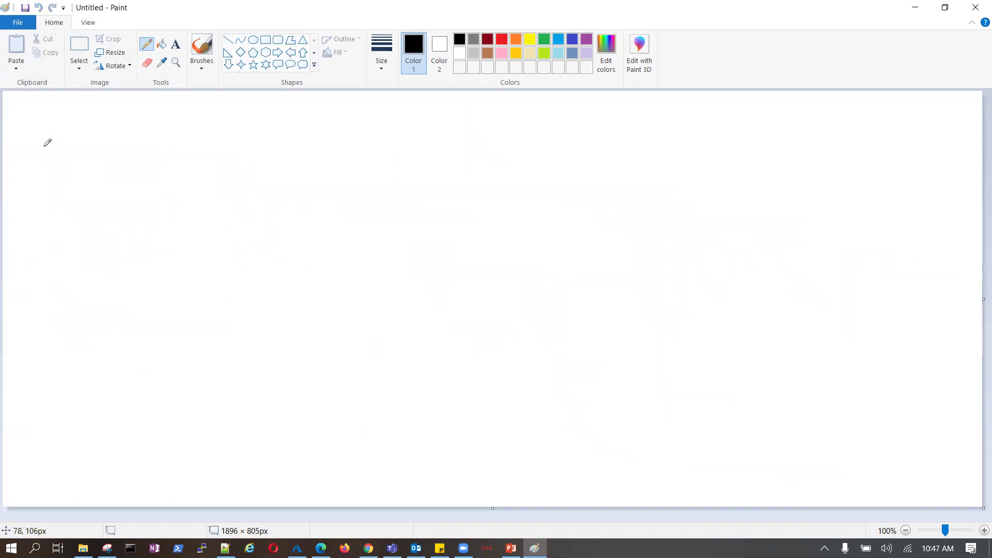
Undo a stray stroke and draw a large 1501 × 569 px rectangle across the canvas.
drag(109, 145, 602, 219)
key(ctrl+z)
click(266, 40)
drag(93, 137, 870, 431)
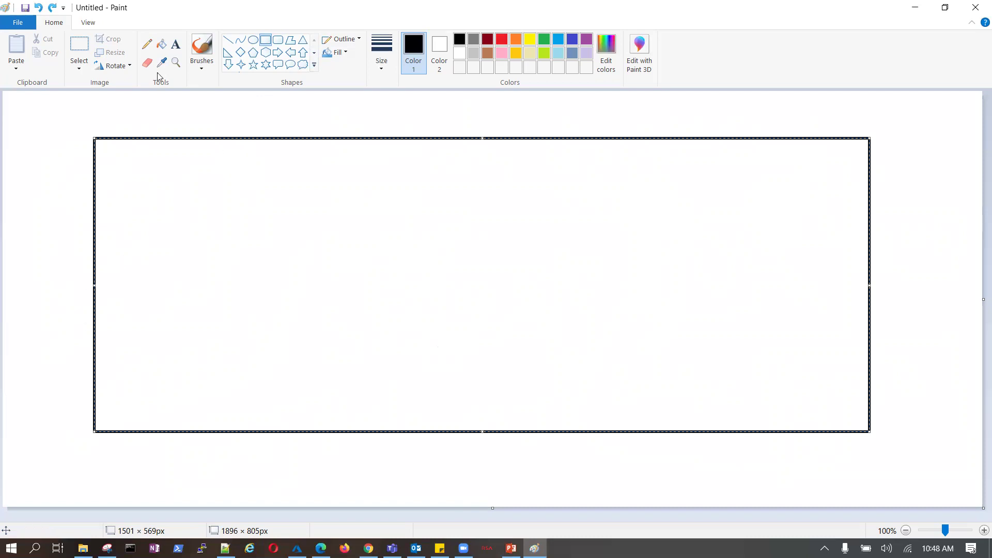
Pencil two labels left of the rectangle, a tall vertical strip through it, and a small bottom-right triangle.
click(147, 44)
mouse_move(18, 140)
mouse_down()
mouse_move(28, 168)
mouse_move(47, 158)
mouse_move(41, 147)
mouse_move(63, 171)
mouse_move(68, 149)
mouse_move(87, 136)
mouse_move(93, 160)
mouse_up()
drag(18, 139, 37, 169)
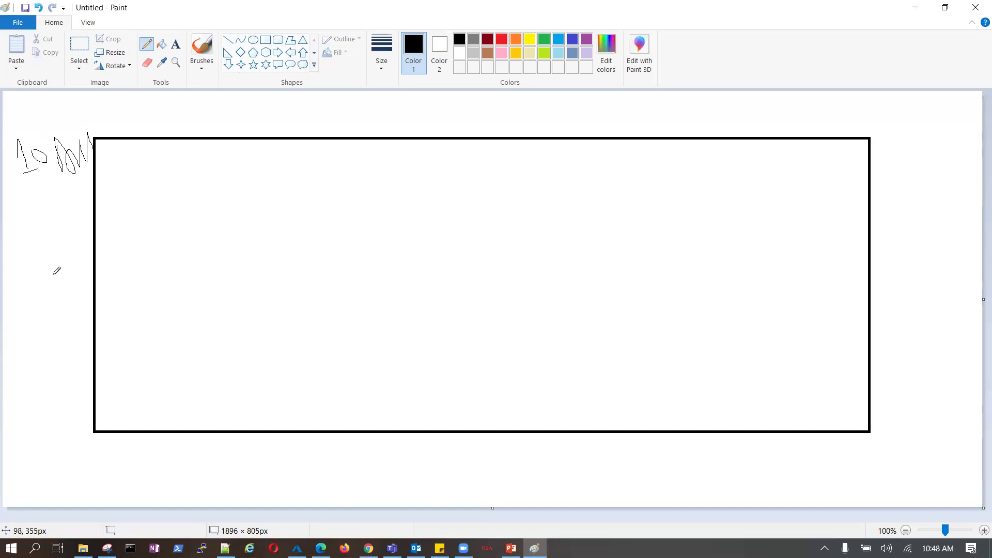
mouse_move(22, 108)
mouse_down()
mouse_move(45, 127)
mouse_move(79, 103)
mouse_move(76, 123)
mouse_move(104, 115)
mouse_move(117, 130)
mouse_move(124, 118)
mouse_move(133, 136)
mouse_up()
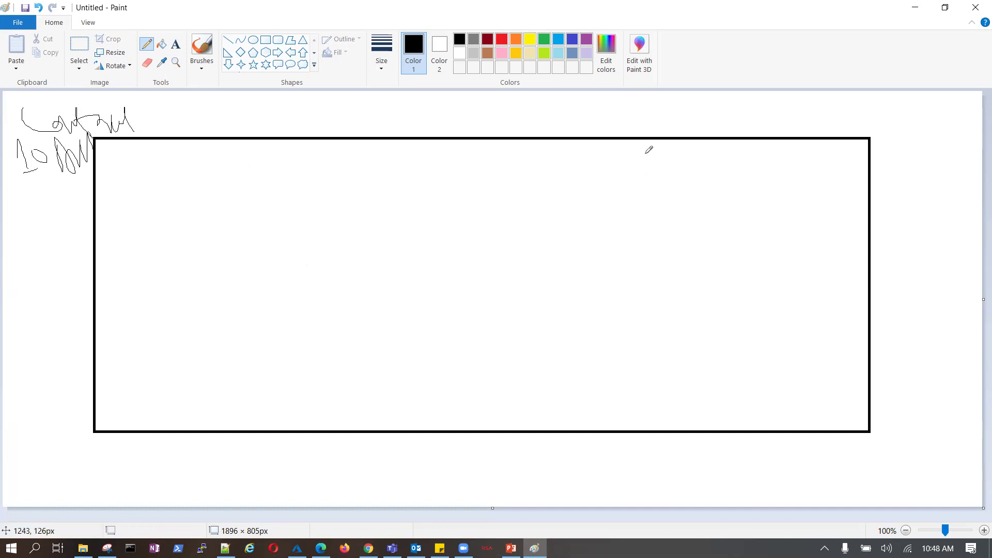
drag(643, 141, 649, 426)
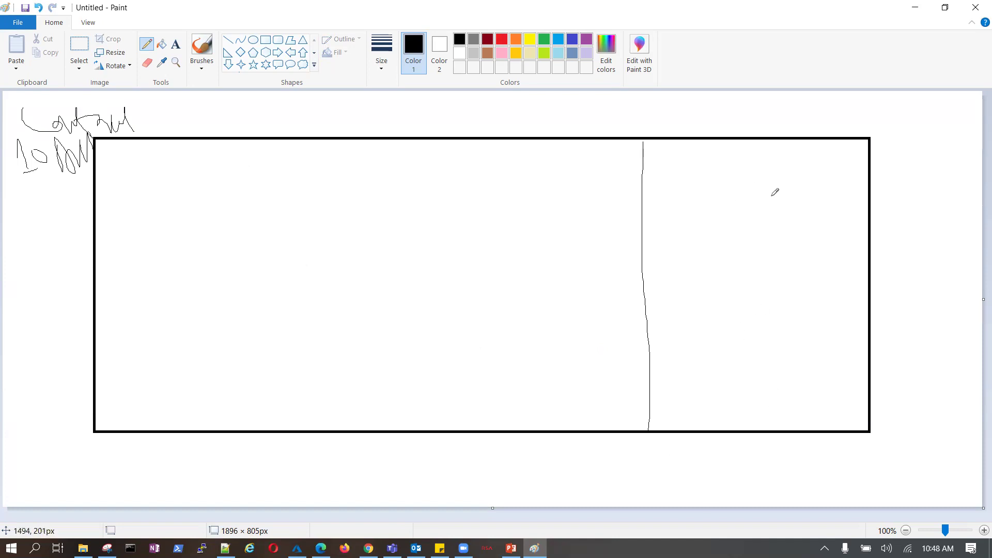
mouse_move(809, 382)
mouse_down()
mouse_move(800, 411)
mouse_move(842, 412)
mouse_move(810, 384)
mouse_up()
mouse_move(634, 126)
mouse_down()
mouse_move(640, 445)
mouse_move(686, 408)
mouse_move(670, 323)
mouse_move(666, 123)
mouse_move(628, 123)
mouse_move(628, 137)
mouse_up()
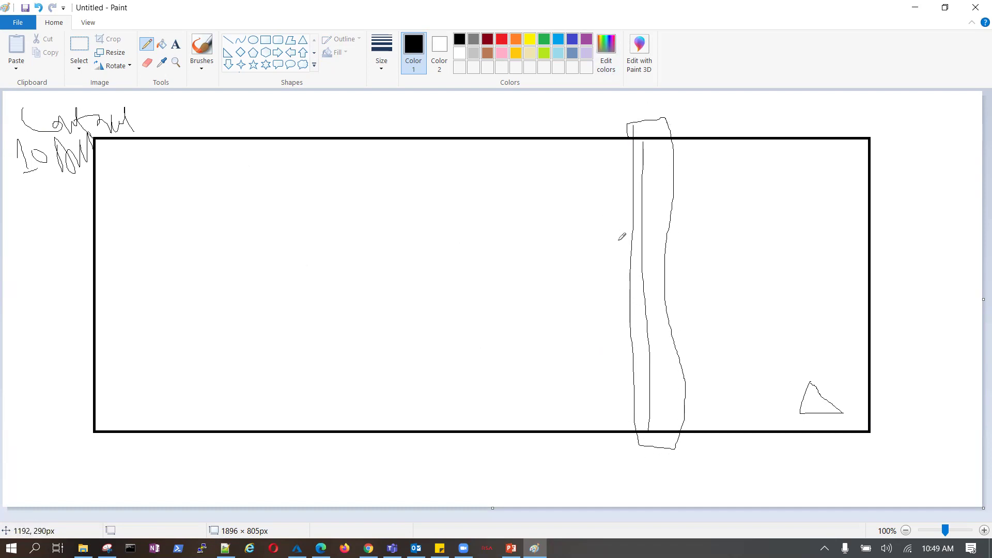
Write notes left of the tall strip and draw a box across it with a connecting line.
mouse_move(563, 232)
mouse_down()
mouse_move(570, 239)
mouse_move(577, 229)
mouse_move(584, 267)
mouse_up()
drag(591, 223, 606, 269)
mouse_move(579, 318)
mouse_down()
mouse_move(564, 318)
mouse_move(618, 311)
mouse_move(625, 296)
mouse_up()
mouse_move(622, 225)
mouse_down()
mouse_move(623, 287)
mouse_move(683, 281)
mouse_move(683, 219)
mouse_move(624, 225)
mouse_up()
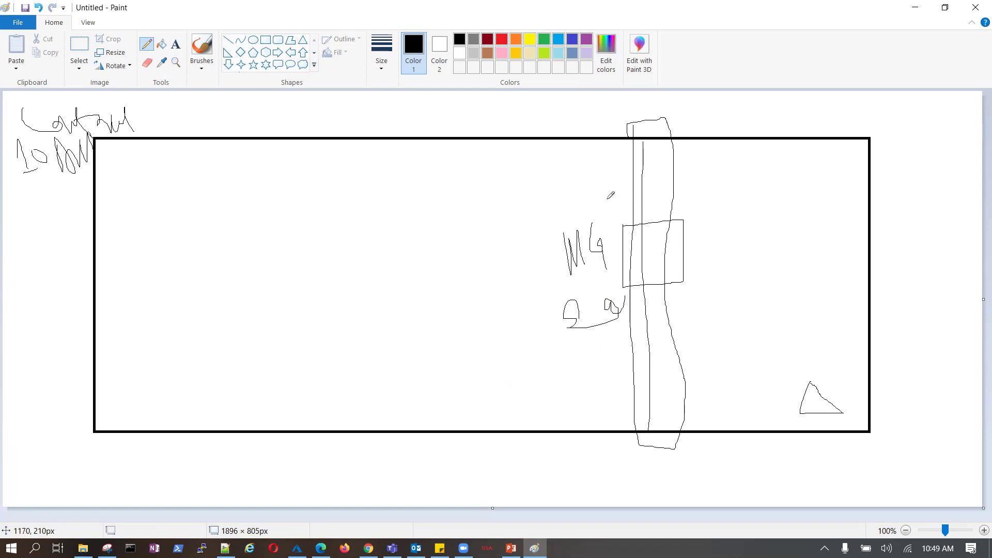
mouse_move(597, 187)
mouse_down()
mouse_move(621, 226)
mouse_move(621, 207)
mouse_move(626, 229)
mouse_up()
Add two small top-right squares, a middle label, and a right-pointing arrow through the box.
drag(813, 400, 824, 401)
mouse_move(803, 155)
mouse_down()
mouse_move(803, 191)
mouse_move(839, 191)
mouse_move(840, 155)
mouse_move(801, 154)
mouse_up()
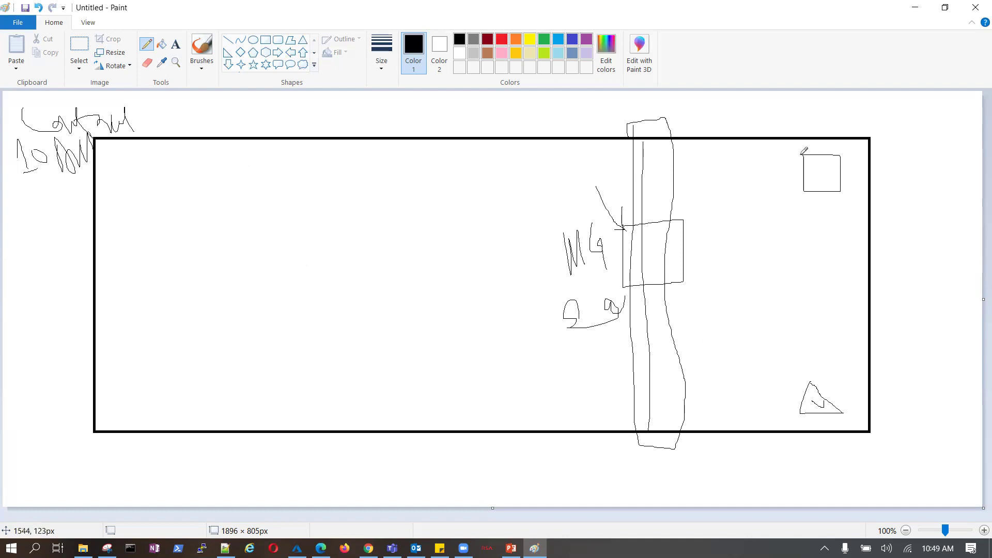
mouse_move(806, 202)
mouse_down()
mouse_move(806, 247)
mouse_move(838, 223)
mouse_move(838, 202)
mouse_move(808, 202)
mouse_up()
mouse_move(403, 306)
mouse_down()
mouse_move(410, 351)
mouse_move(452, 323)
mouse_move(467, 335)
mouse_move(480, 310)
mouse_move(498, 314)
mouse_move(519, 364)
mouse_move(513, 305)
mouse_up()
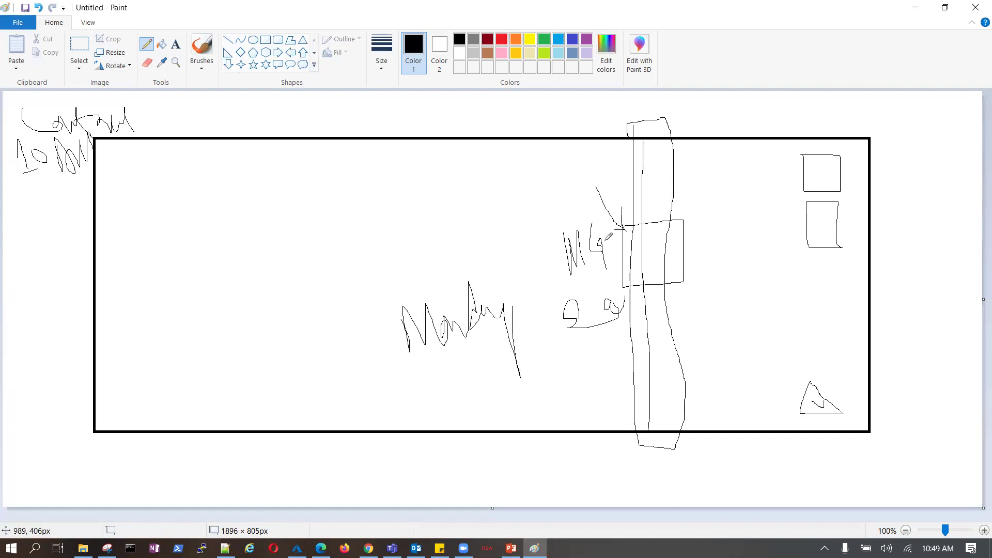
mouse_move(605, 236)
mouse_down()
mouse_move(714, 251)
mouse_move(699, 264)
mouse_up()
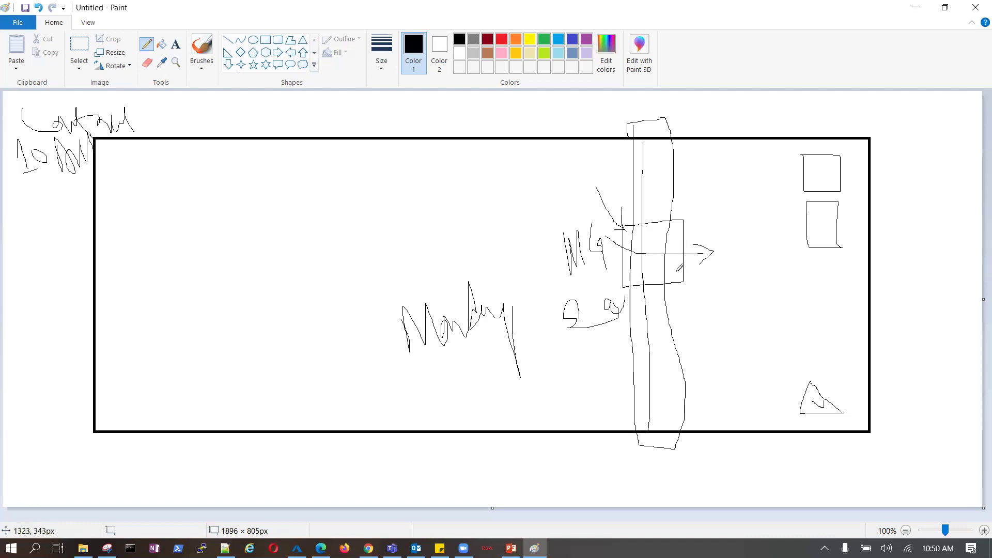